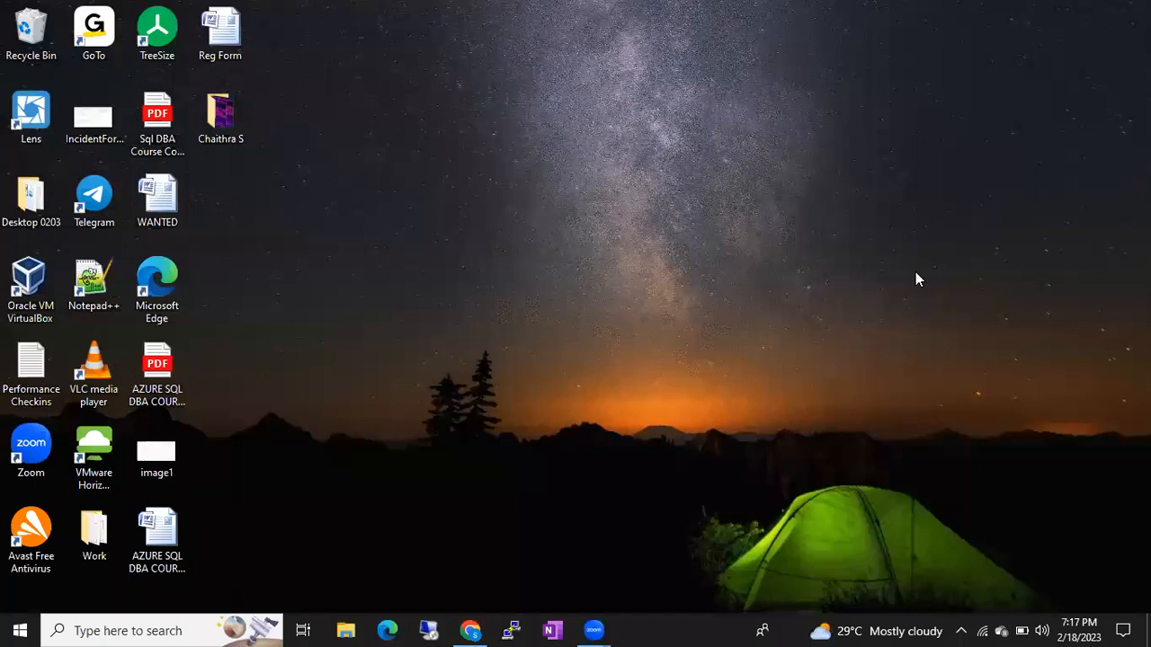
# - Refresh the desktop, then run Oracle VM VirtualBox as administrator and start the BATCH48 virtual machine
pyautogui.rightClick(505, 191)
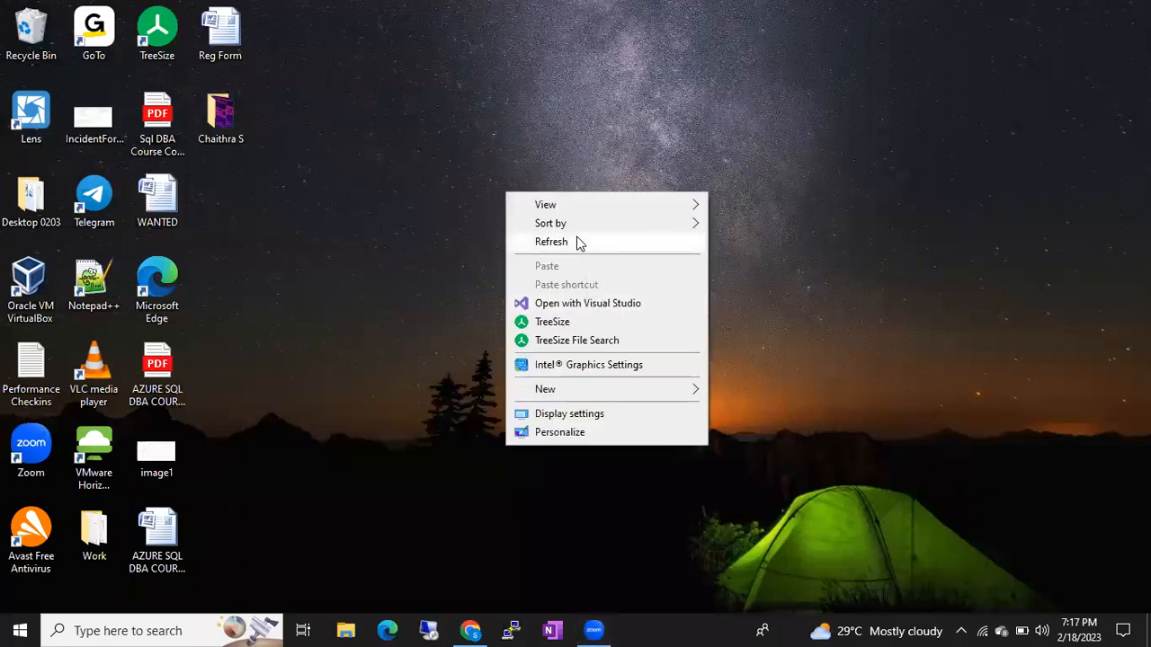
pyautogui.click(578, 244)
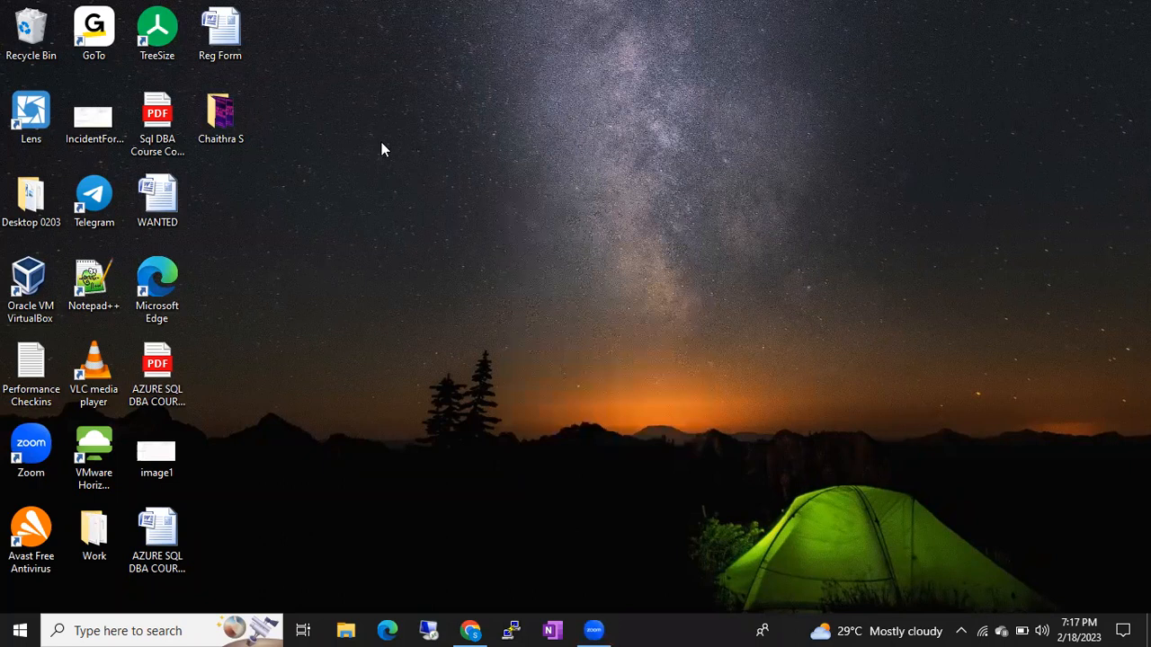
pyautogui.doubleClick(36, 280)
pyautogui.rightClick(31, 280)
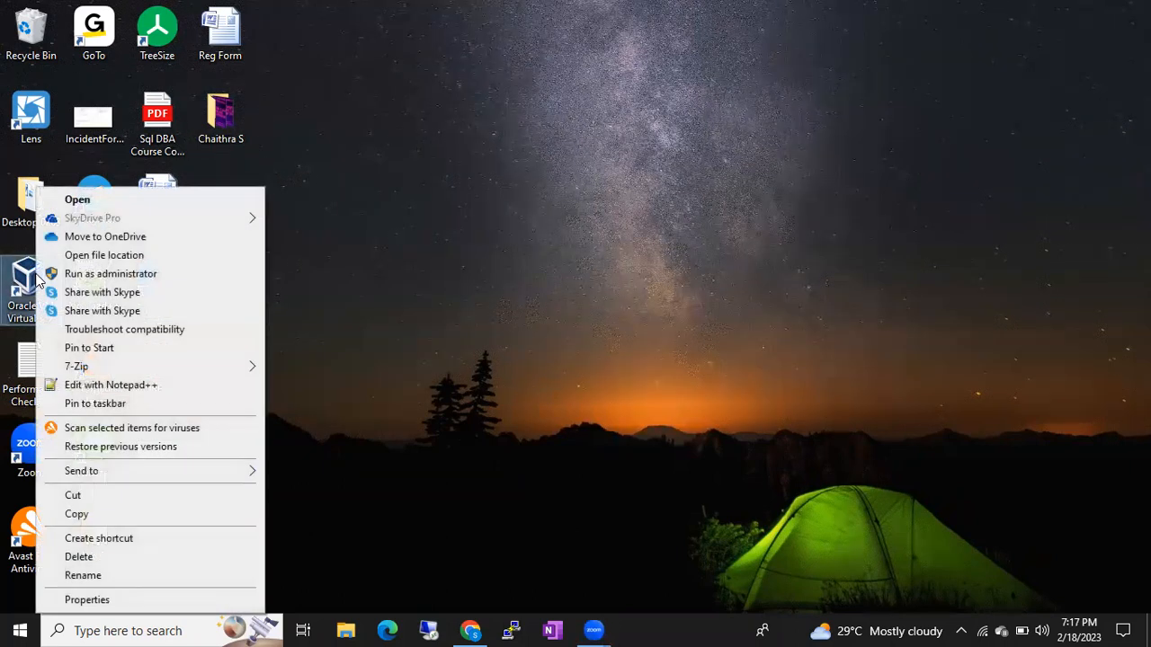
pyautogui.click(77, 266)
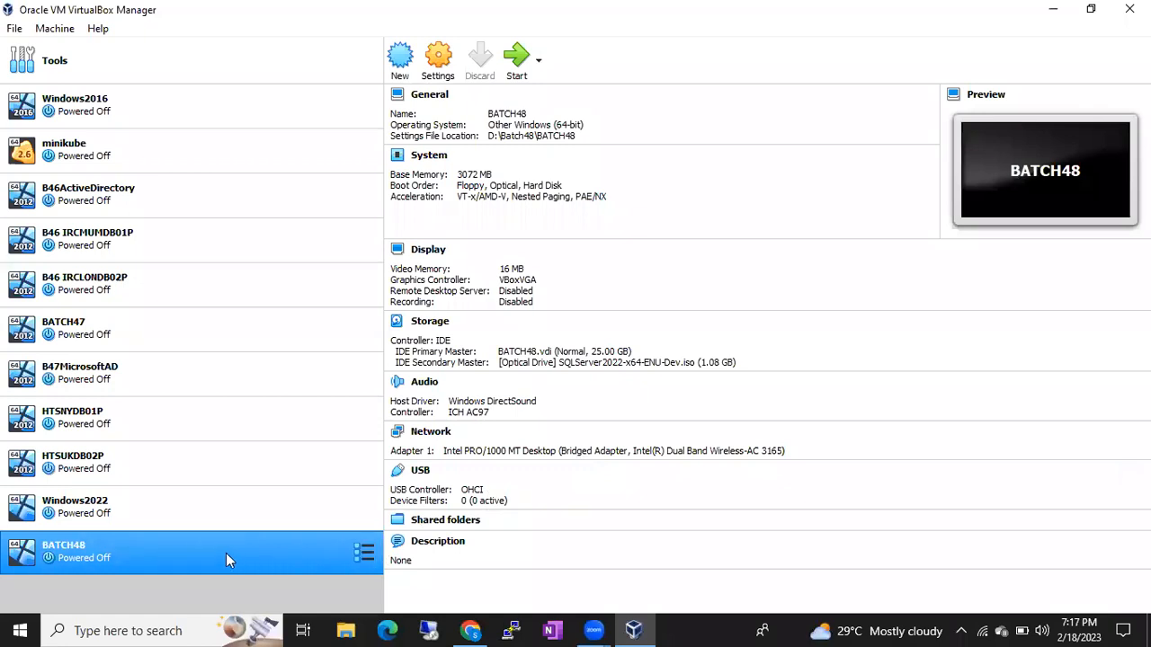
pyautogui.keyDown('ctrl'); pyautogui.click(270, 509); pyautogui.keyUp('ctrl')
pyautogui.keyDown('ctrl'); pyautogui.click(318, 472); pyautogui.keyUp('ctrl')
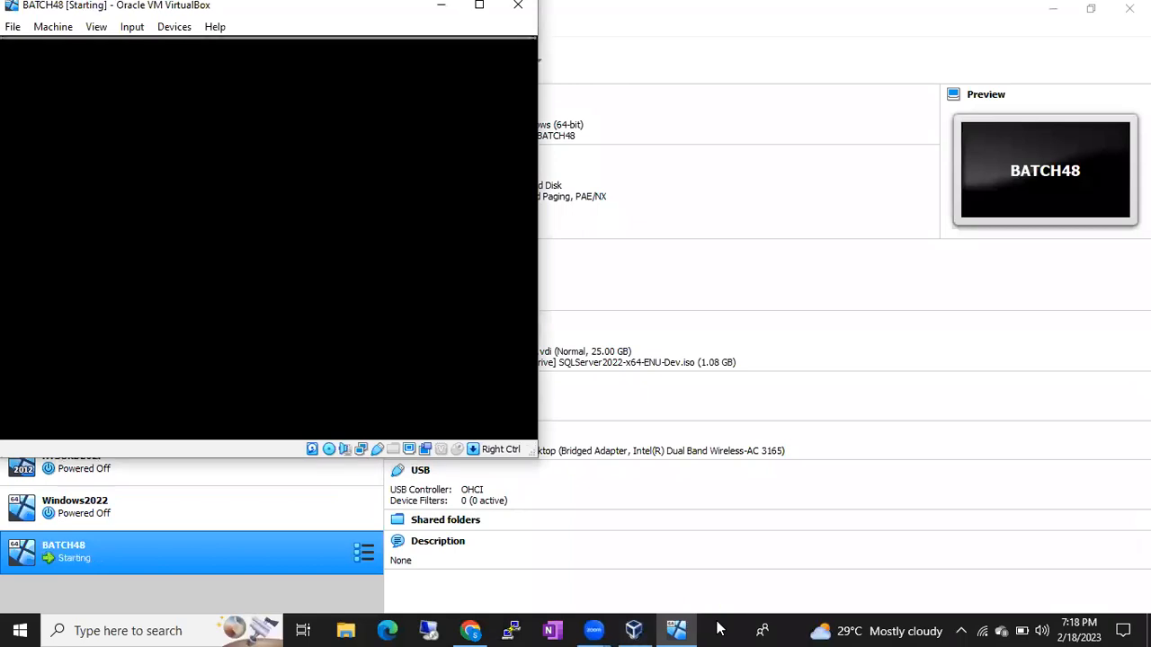
# - Open a new Notepad document and write the heading "Sql Server Management Studio"
pyautogui.press('super+r')
pyautogui.moveTo(719, 628)
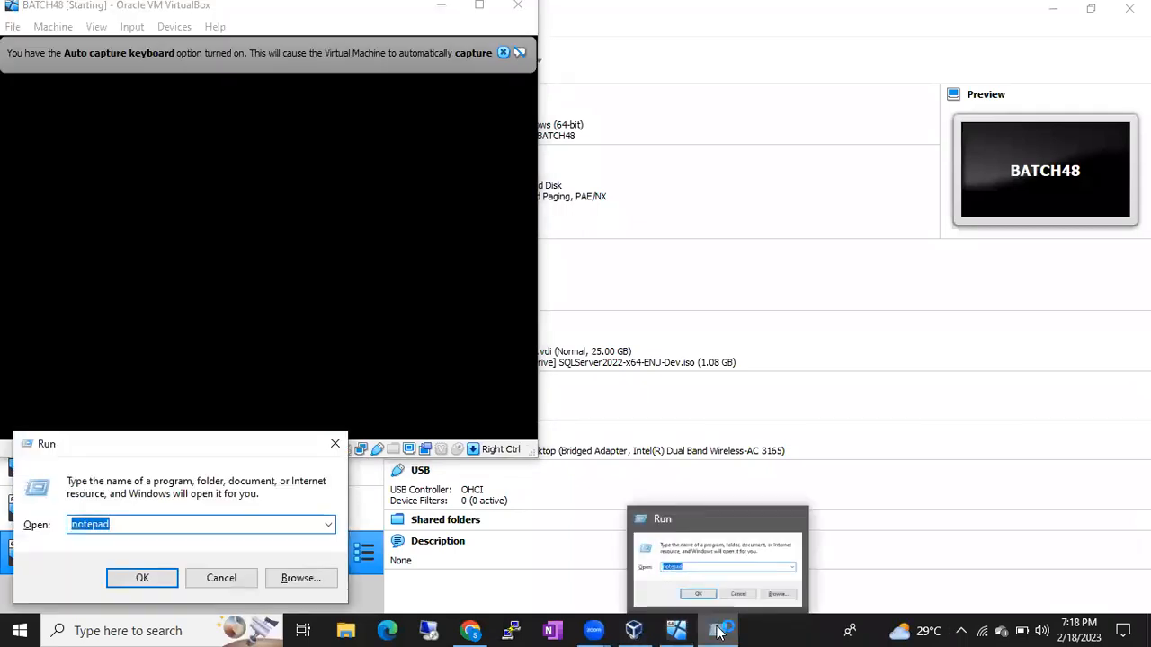
pyautogui.press('Return')
pyautogui.write('Sq')
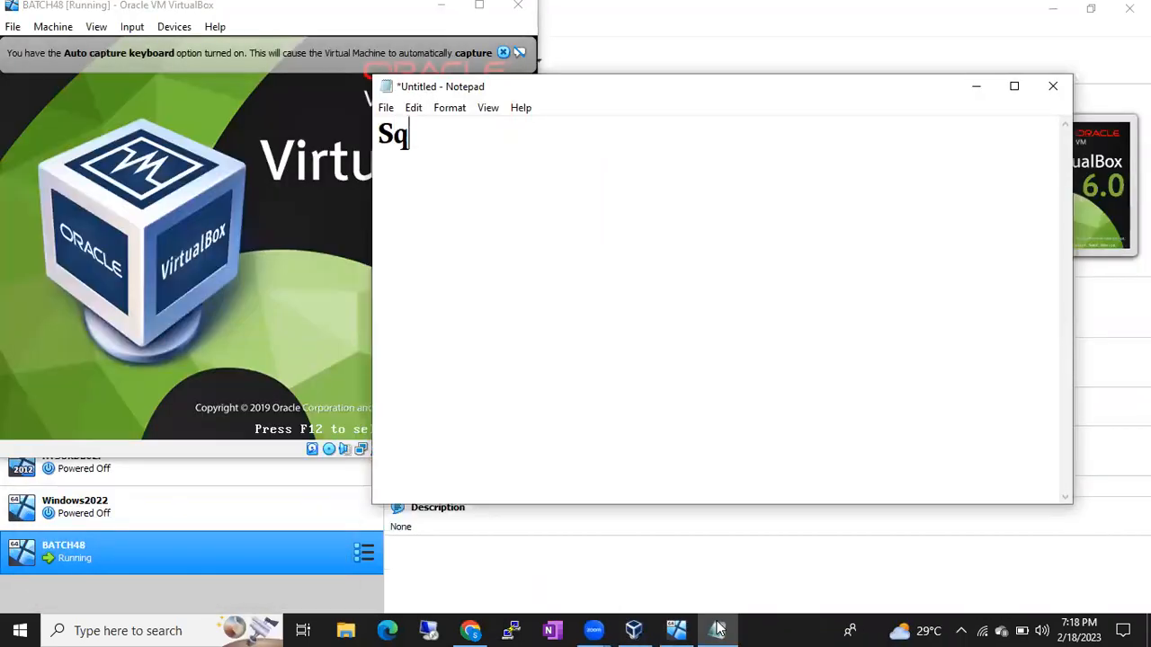
pyautogui.write('l Server Manage')
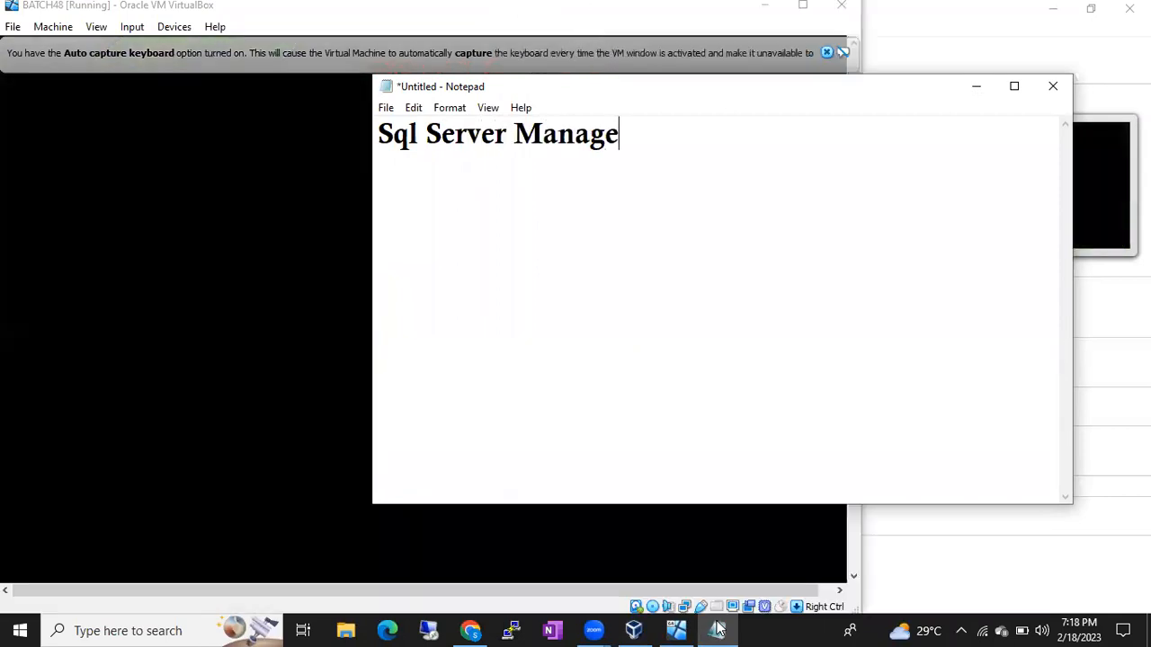
pyautogui.write('ment Studio')
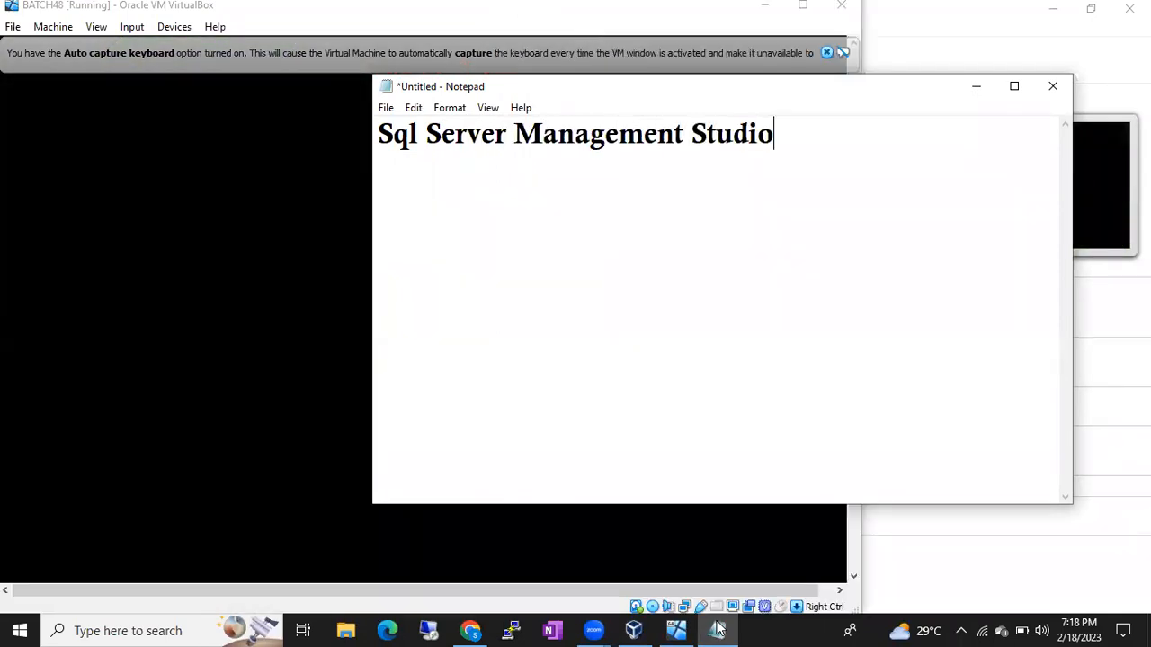
# - Add a second line to the notes reading "Its a tool to connect to the Running Instance"
pyautogui.press('Return')
pyautogui.write('Its a tool to conne')
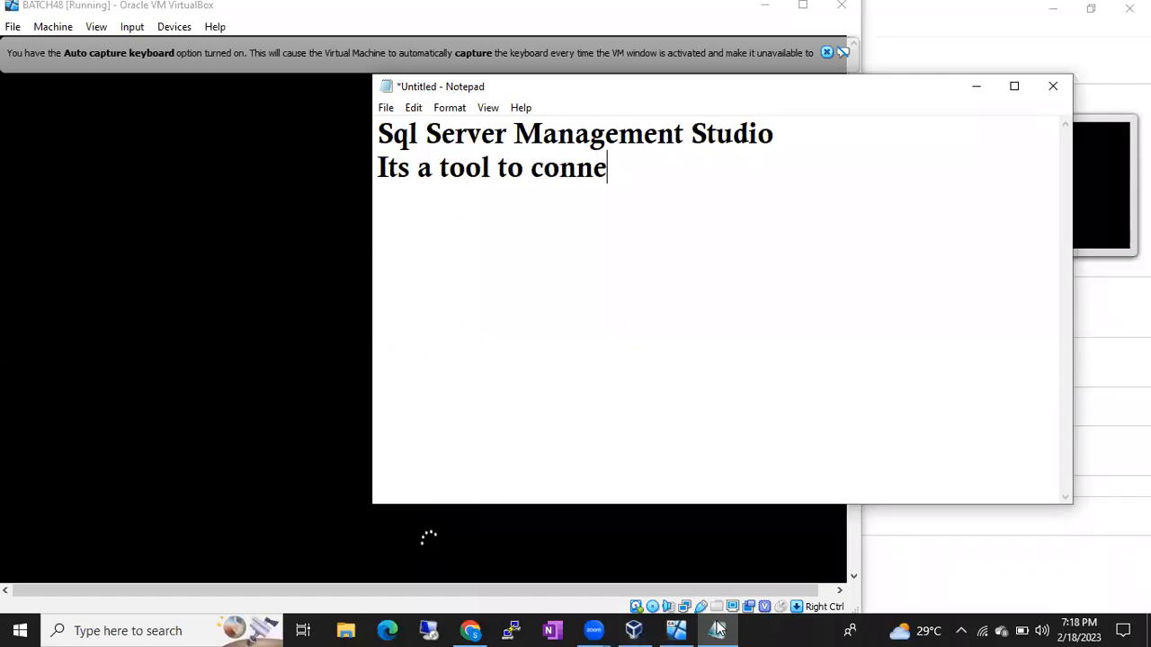
pyautogui.write('ct to the Runnin')
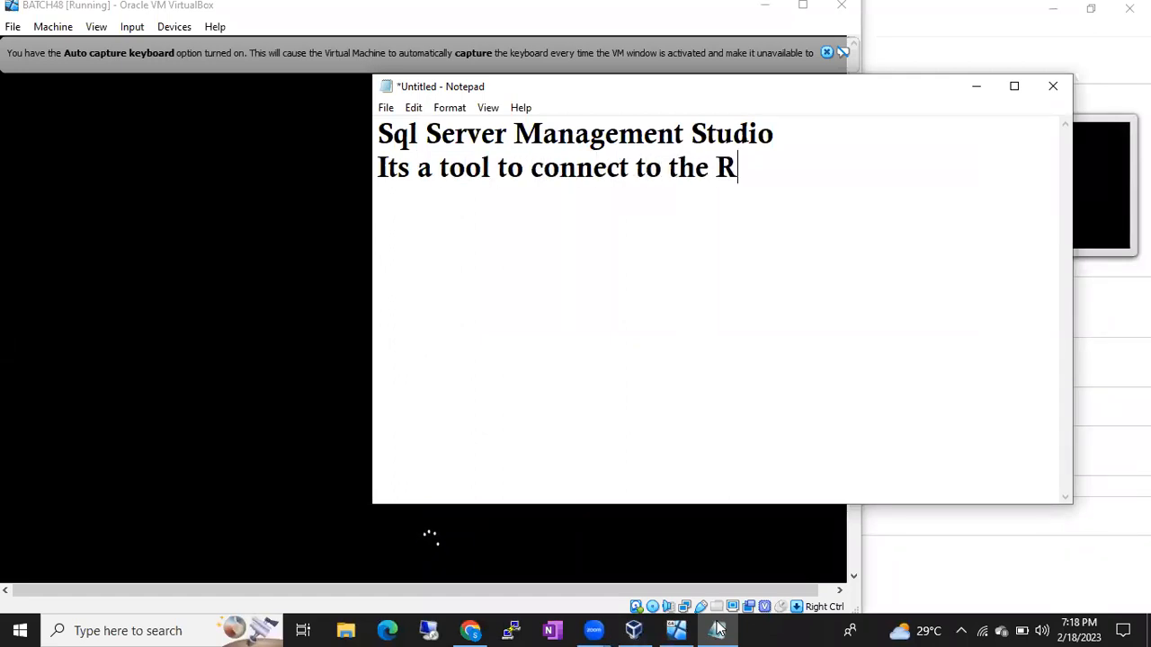
pyautogui.press('BackSpace')
pyautogui.write('ing Instance')
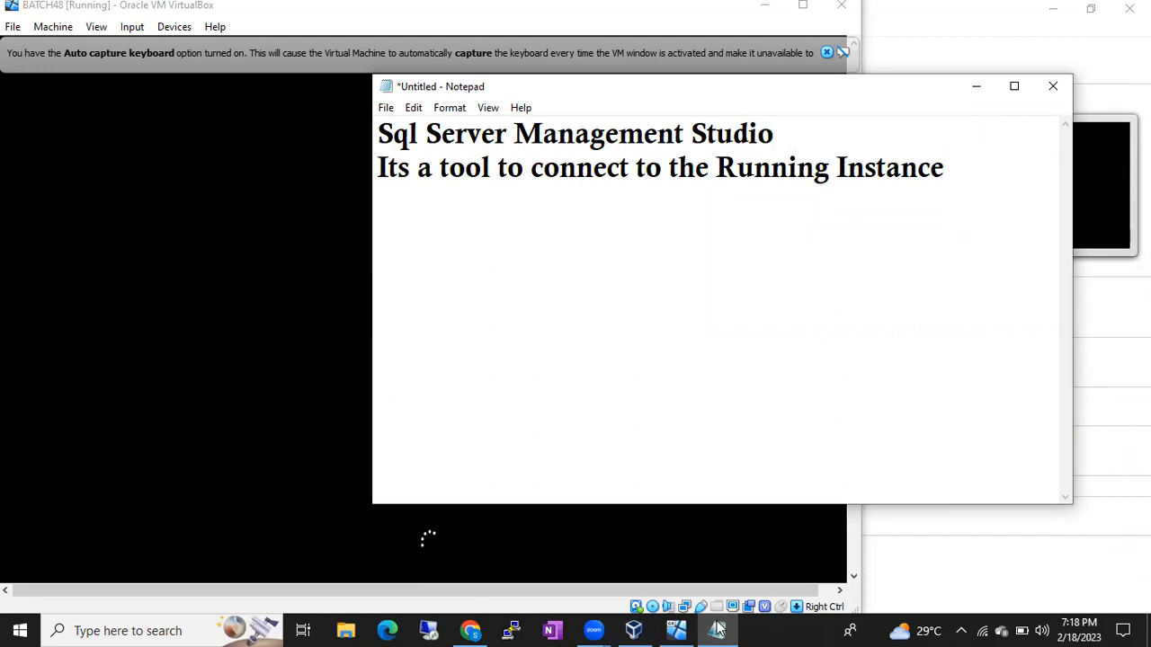
# - Add the line "1 Sql Server Copy is called 1 Instance" to the notes
pyautogui.press('Return')
pyautogui.write('1 Sql Server')
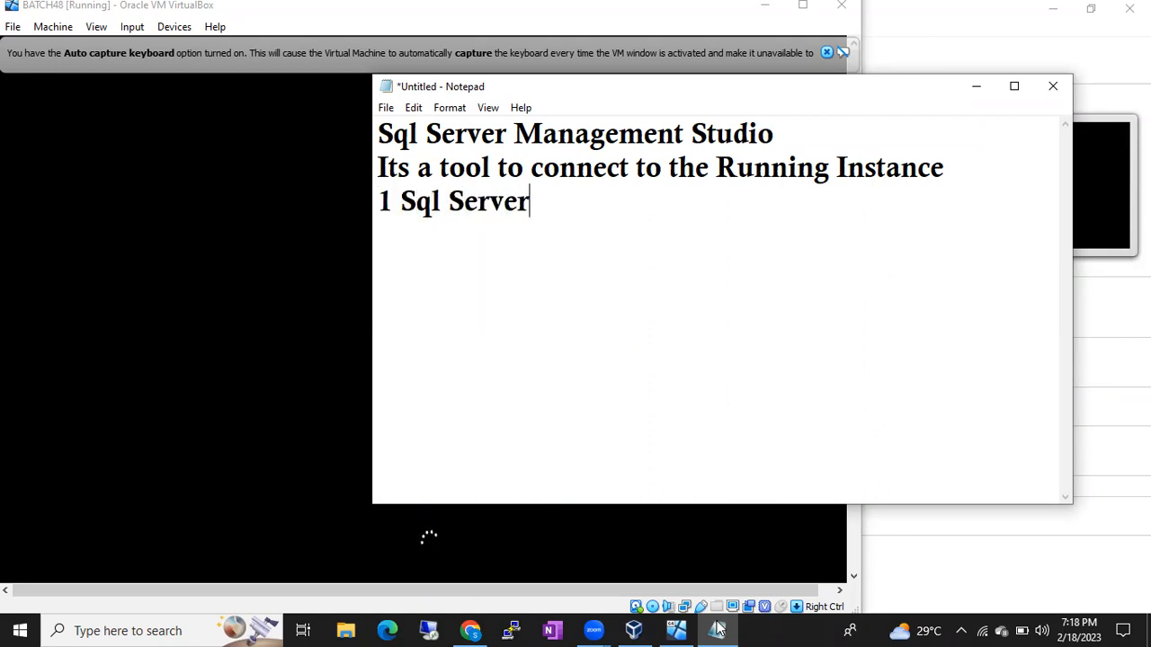
pyautogui.write(' Copy is c')
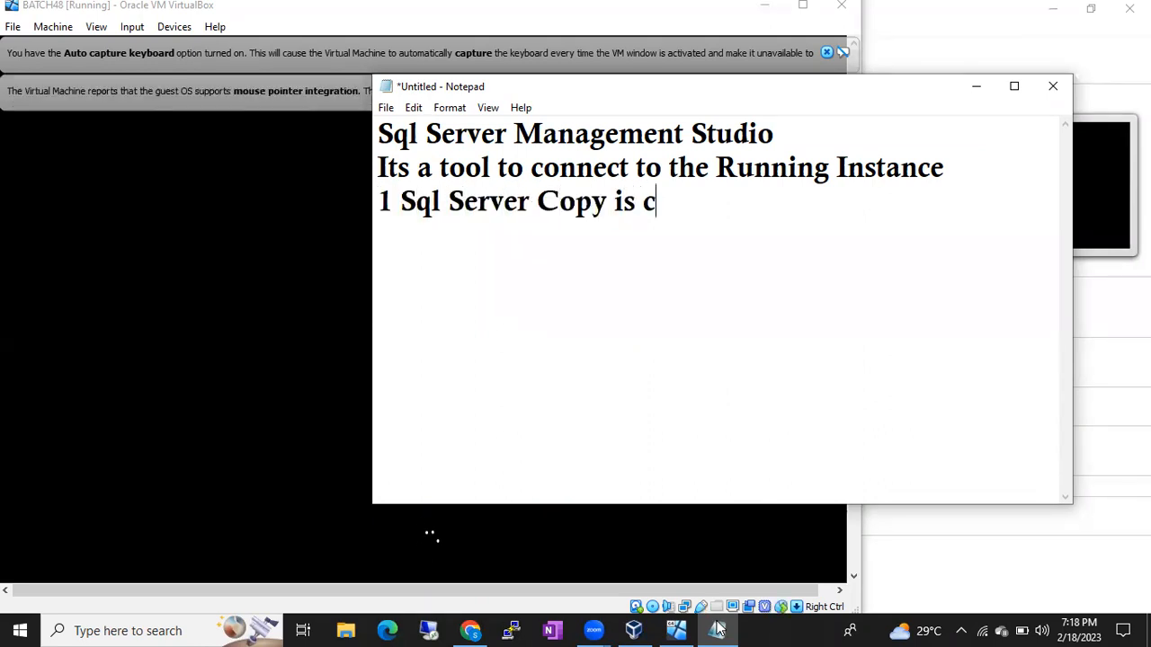
pyautogui.write('alled 1 Instance')
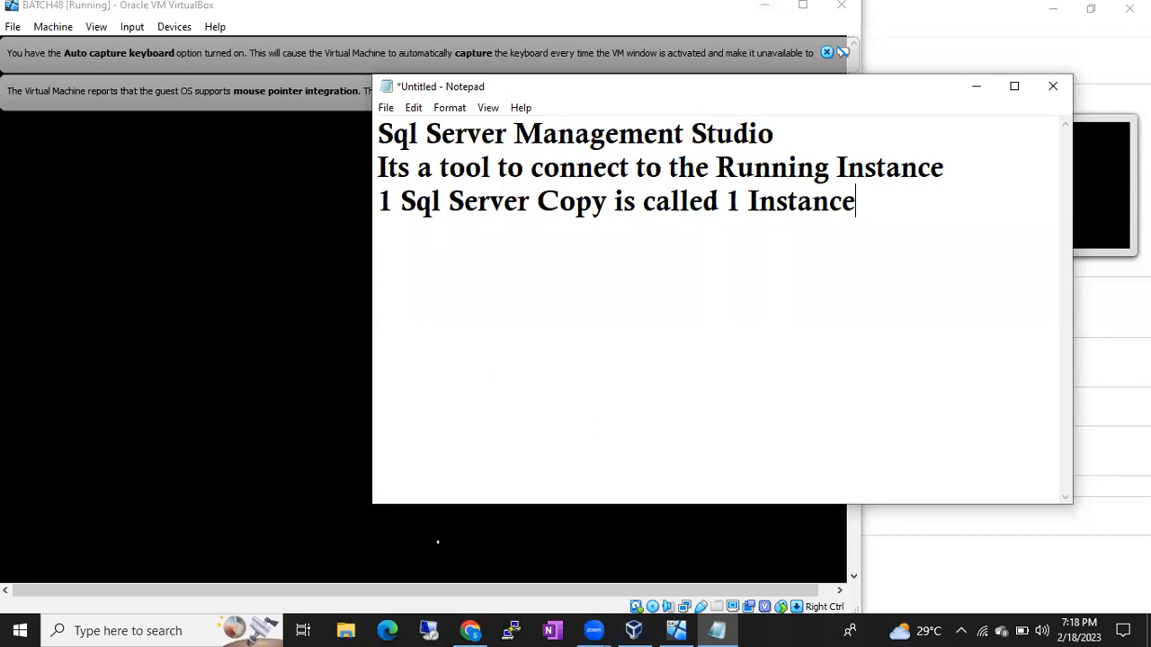
# - Add the line "Before Sql Server 2017" below the instance definition
pyautogui.press('Return')
pyautogui.write('Before S')
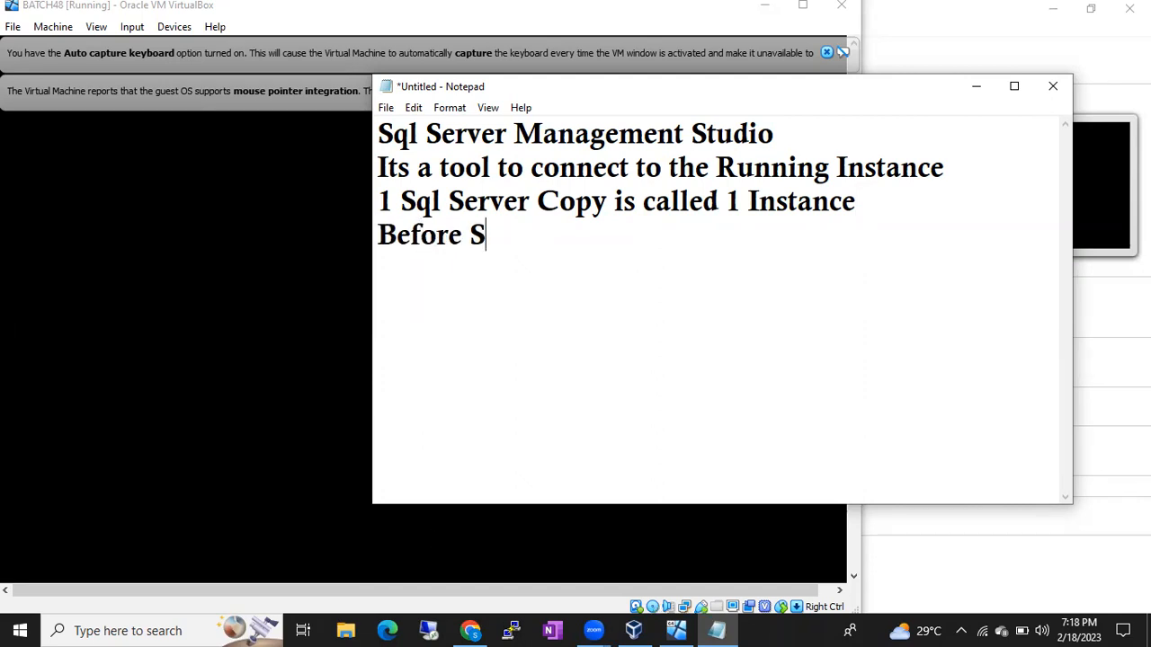
pyautogui.write('ql Server 201')
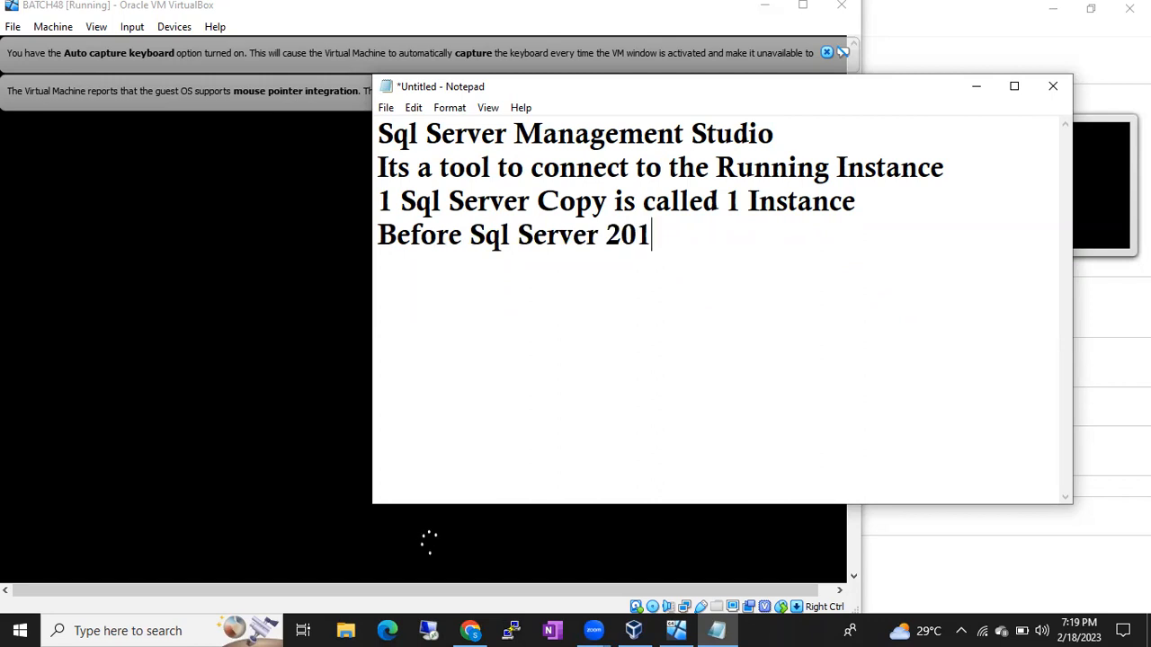
pyautogui.write('7')
# - Add the line "We have to select Shared features to Install Sql Server Management Studio" to the notes
pyautogui.press('Return')
pyautogui.write('We have to selec')
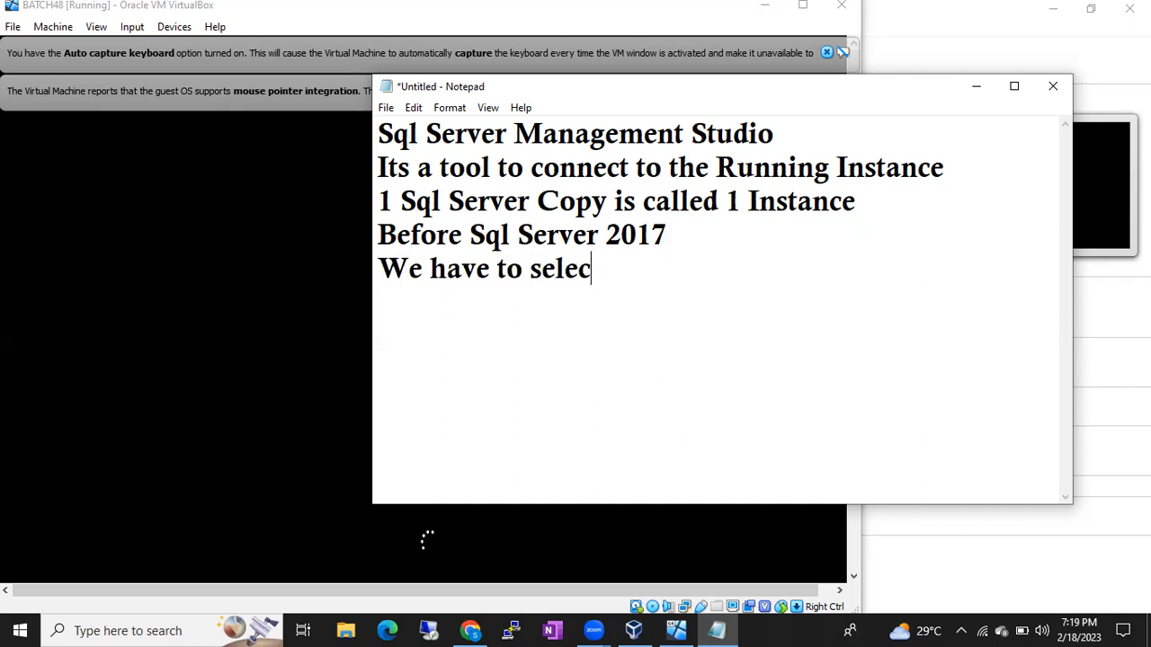
pyautogui.write('t Shared featur')
pyautogui.press('BackSpace')
pyautogui.write('eatures to Install Sql Server ')
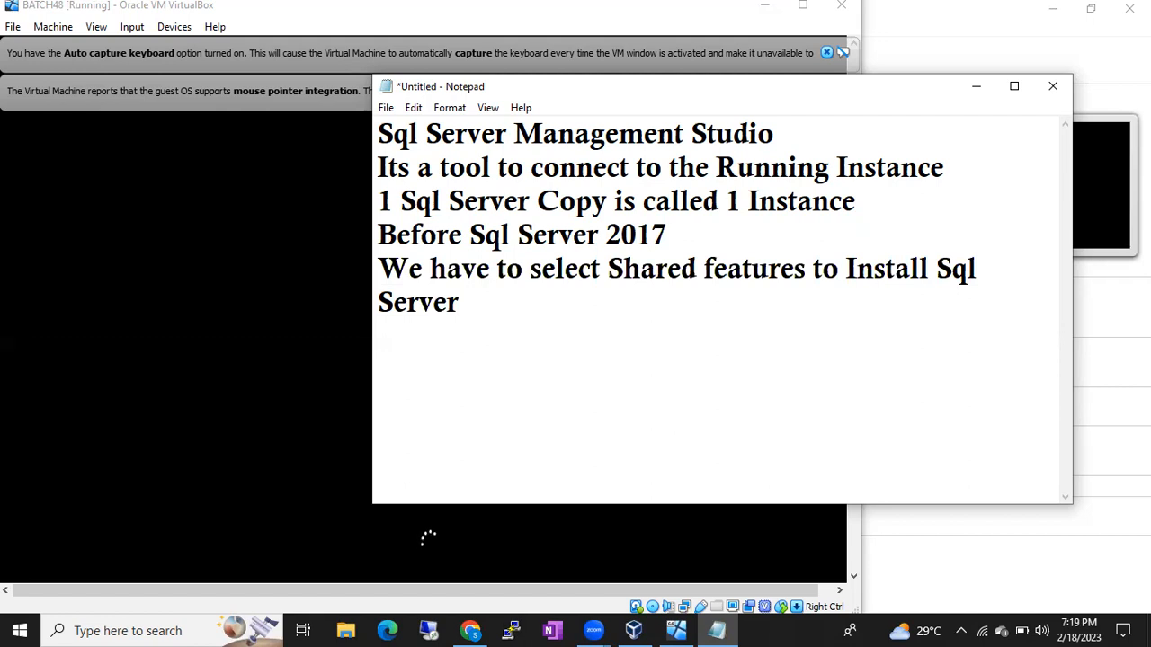
pyautogui.write('Manag')
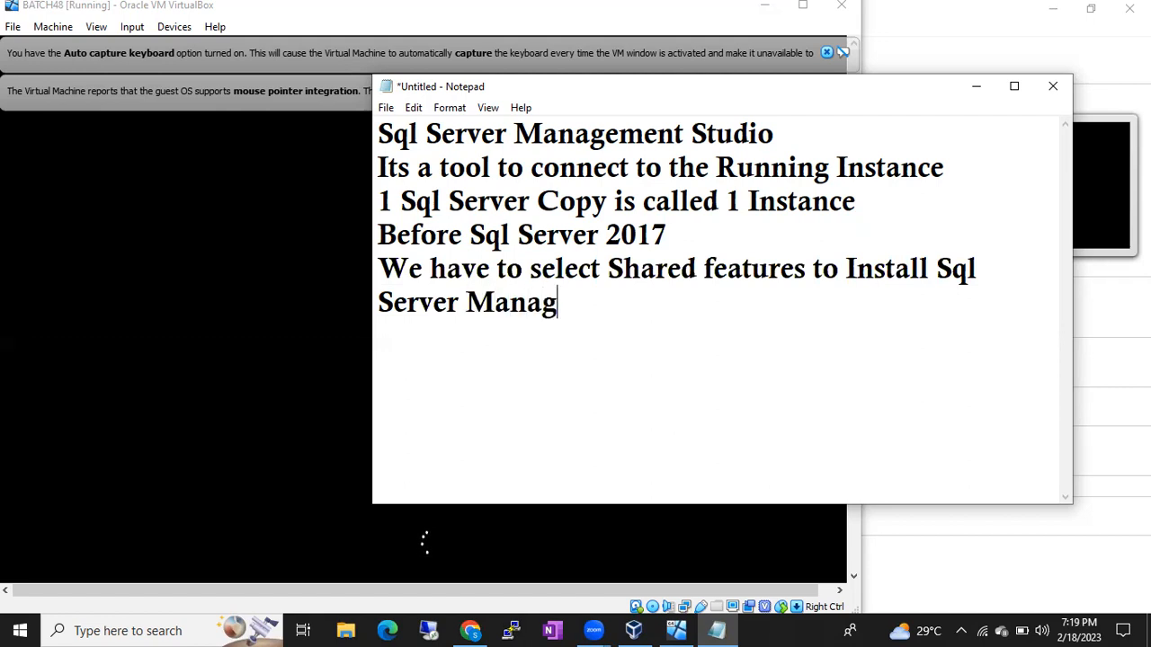
pyautogui.write('ement Studo')
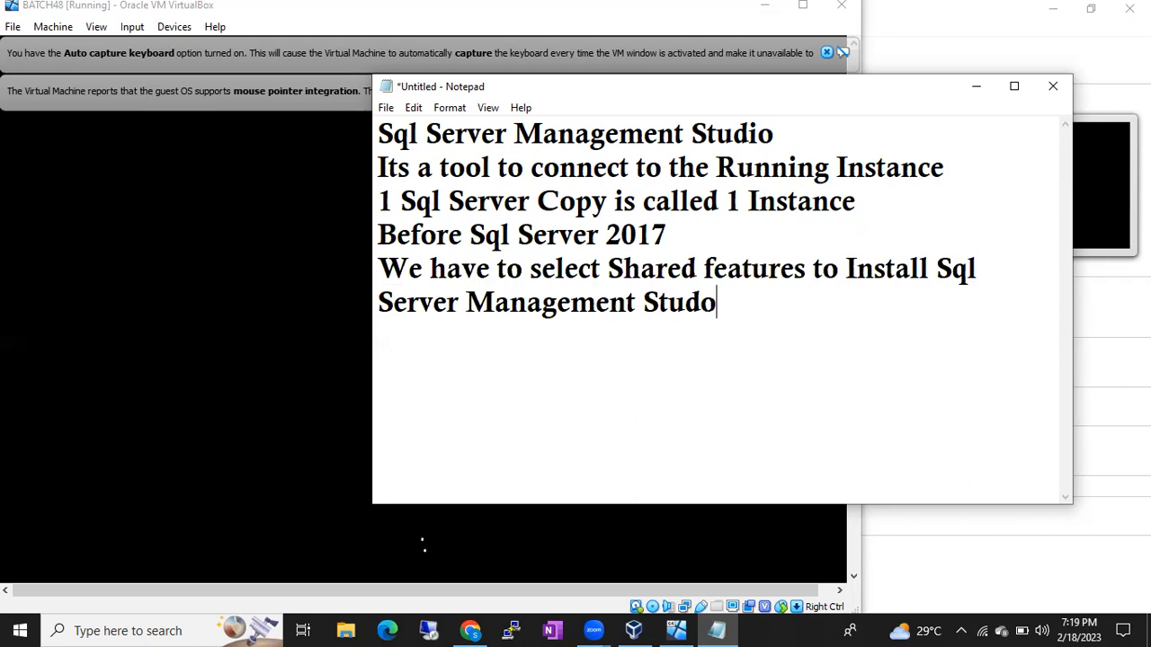
pyautogui.press('BackSpace')
pyautogui.write('io')
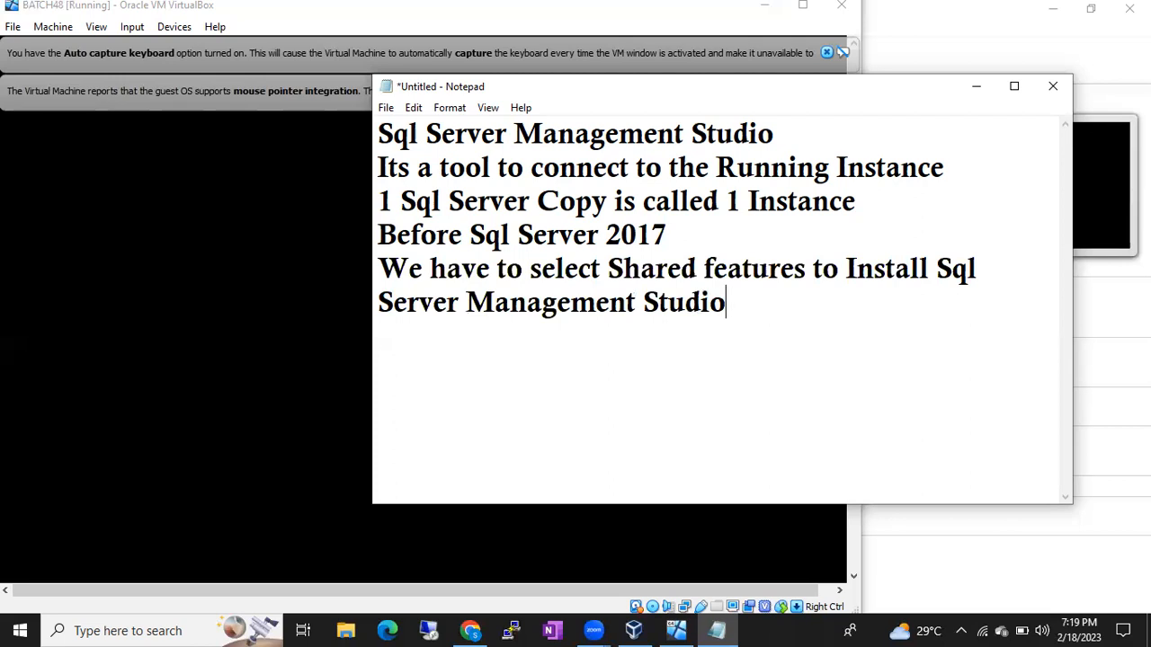
# - Add the two lines "Management Tools" and "From Sql Server 2017 Onwards" at the end of the notes
pyautogui.press('Return')
pyautogui.write('M')
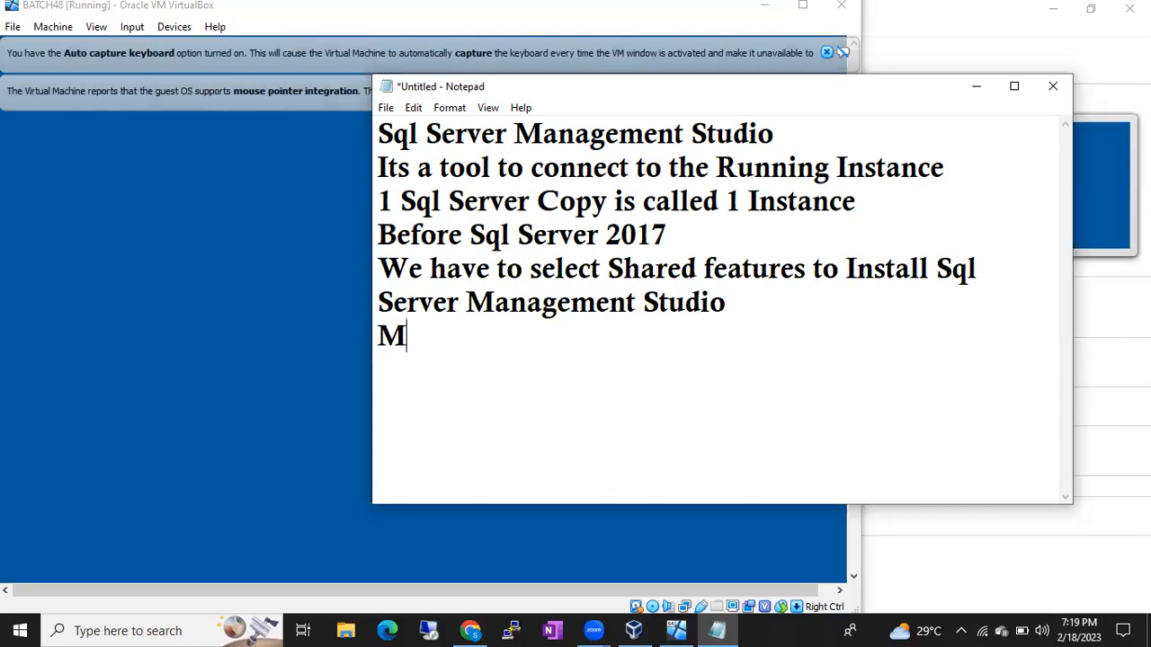
pyautogui.write('anagement Tools')
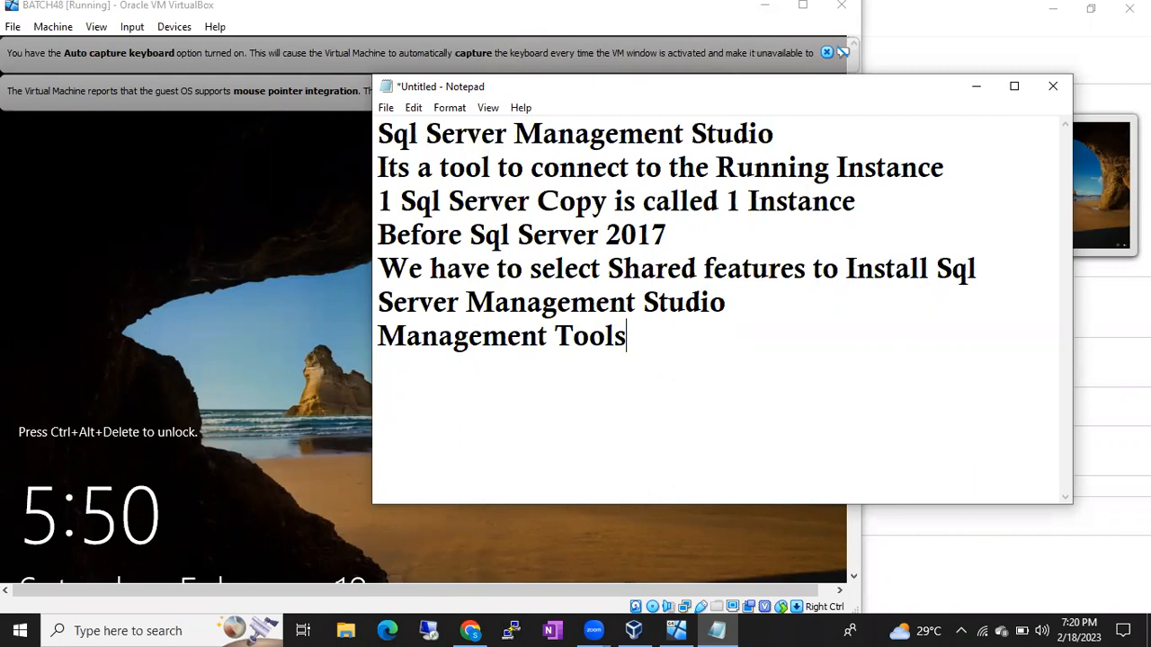
pyautogui.press('Return')
pyautogui.write('From ')
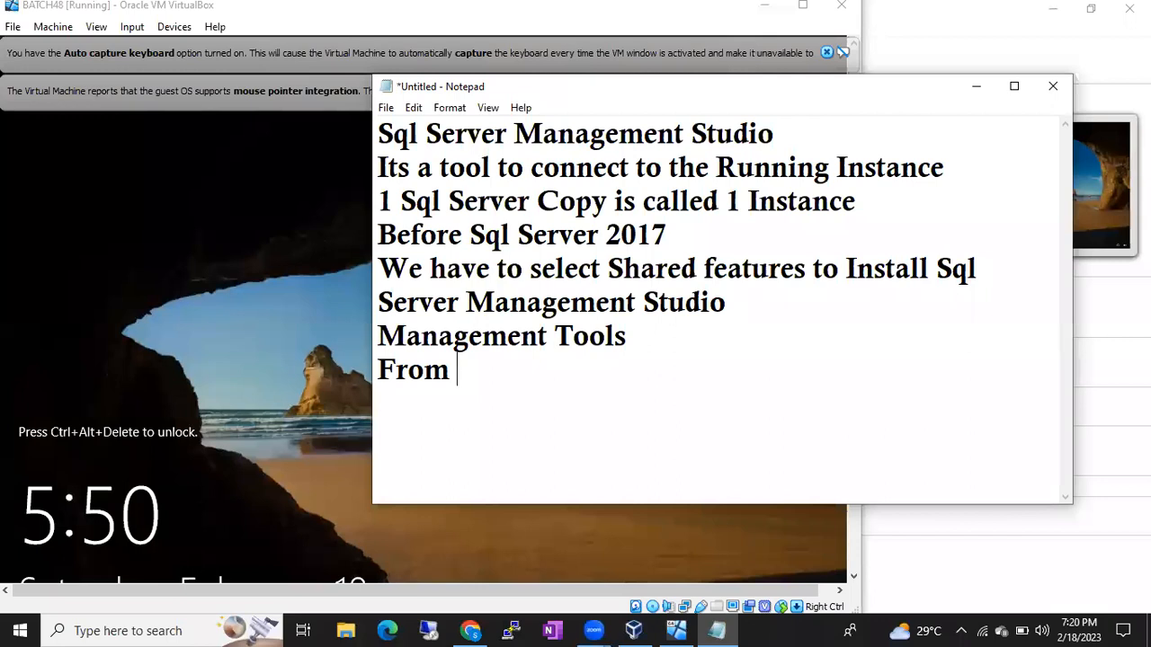
pyautogui.write('Sql Server 2017 Onwards')
# - Add the line "SSMS seperated from your Installation Center" under the 2017 onwards line
pyautogui.press('Return')
pyautogui.write('Mana')
pyautogui.press('BackSpace')
pyautogui.press('BackSpace')
pyautogui.press('BackSpace')
pyautogui.press('BackSpace')
pyautogui.write('SSMS sepera')
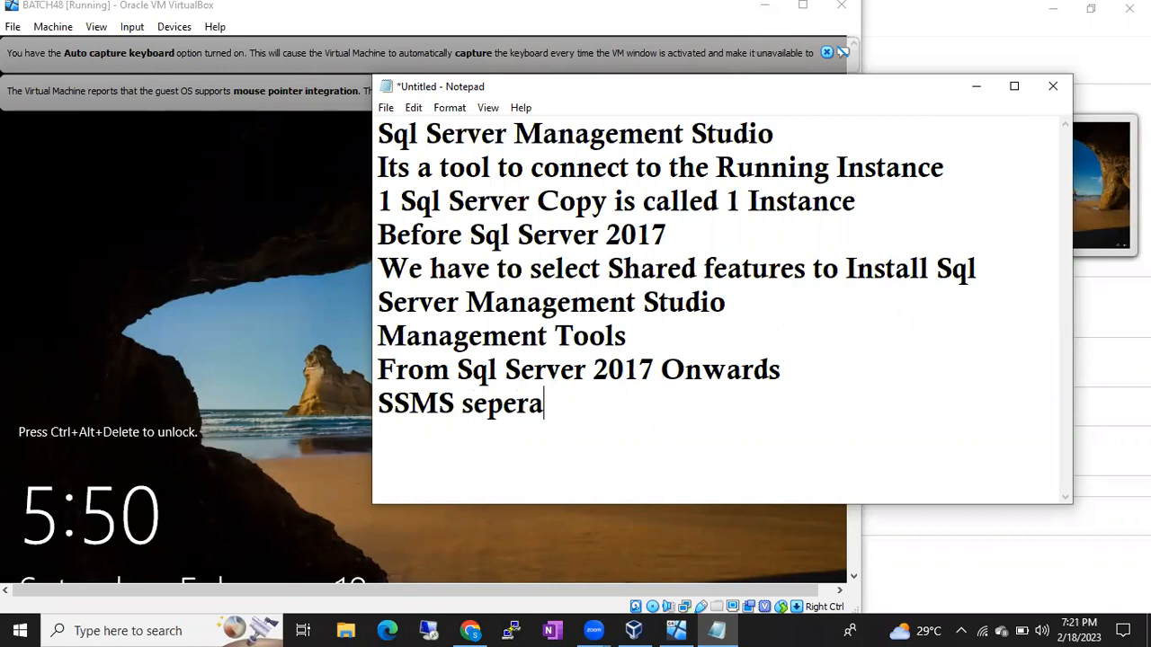
pyautogui.write('ted from ')
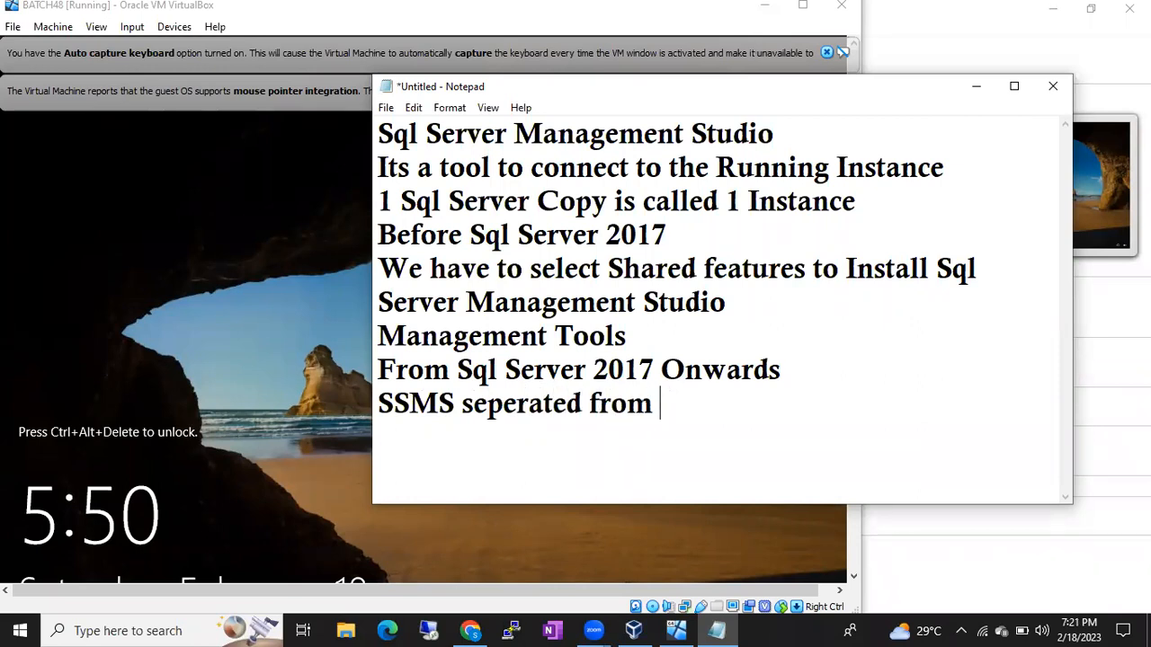
pyautogui.write('your Set')
pyautogui.press('BackSpace')
pyautogui.press('BackSpace')
pyautogui.press('BackSpace')
pyautogui.write('Installation Center')
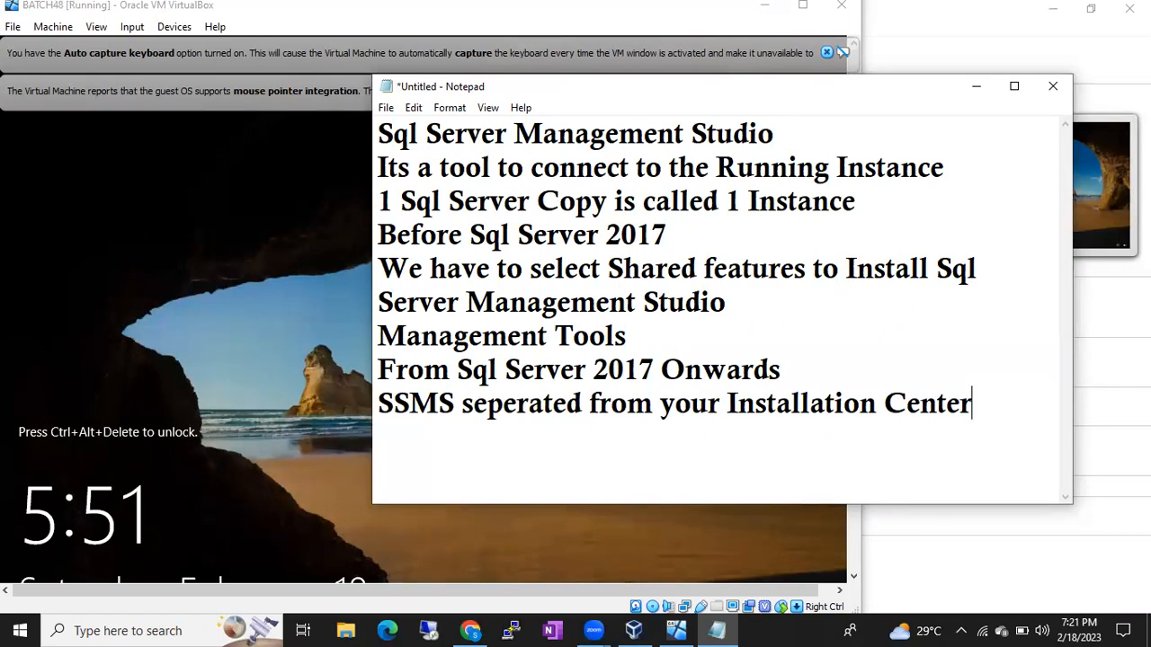
# - Add the line "SSMS seperately" to the notes and minimize the Notepad window
pyautogui.press('Return')
pyautogui.write('SSMS seperately')
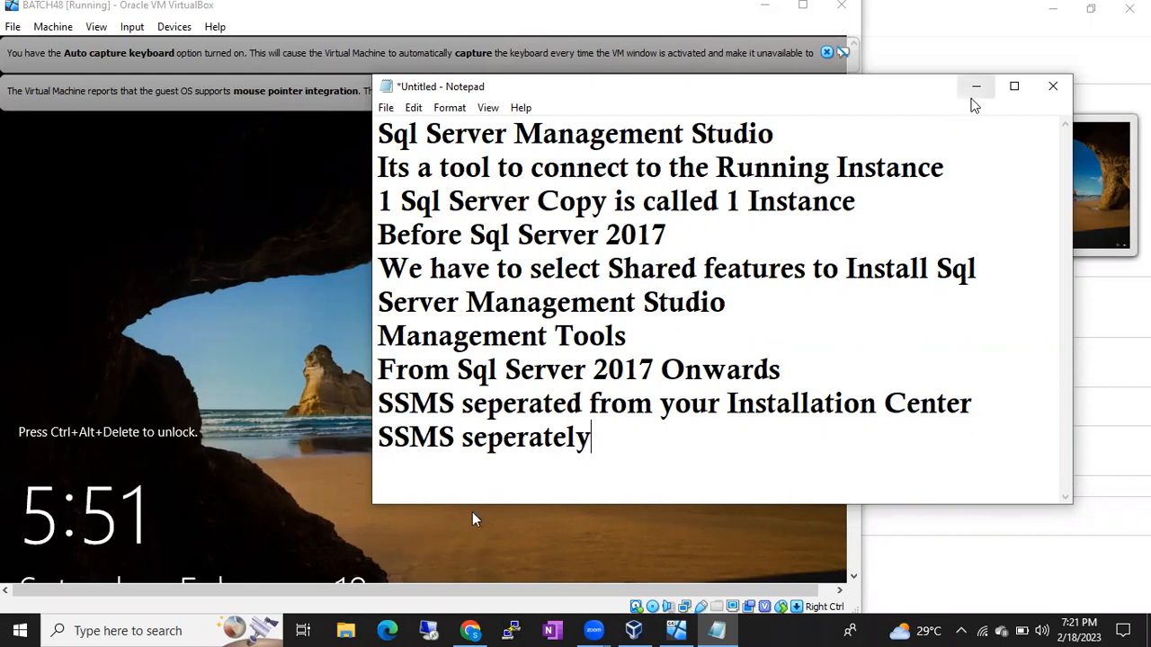
pyautogui.click(976, 87)
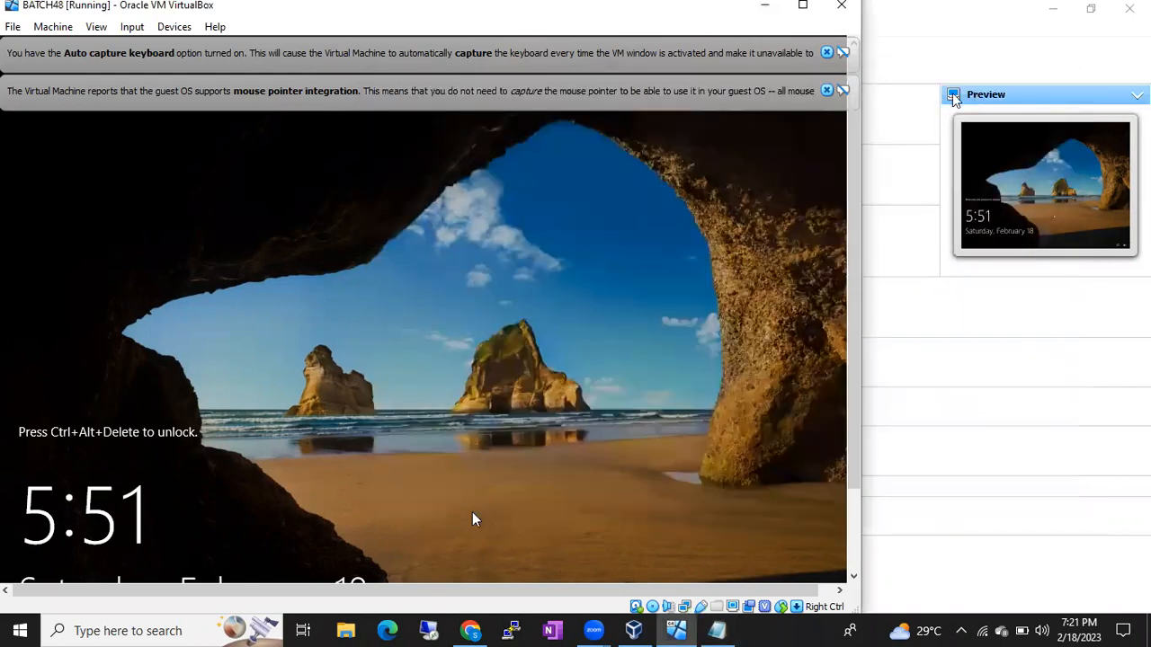
# - Dismiss both notices in the BATCH48 virtual machine and sign in as Administrator with the account password
pyautogui.click(826, 90)
pyautogui.click(827, 52)
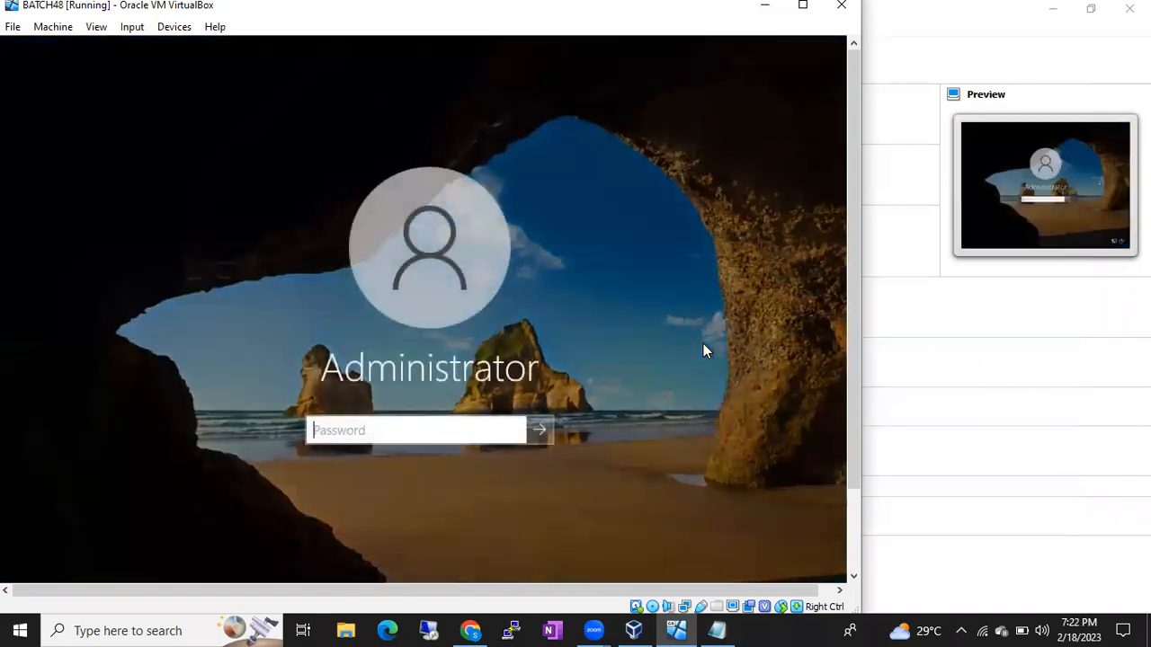
pyautogui.write('************')
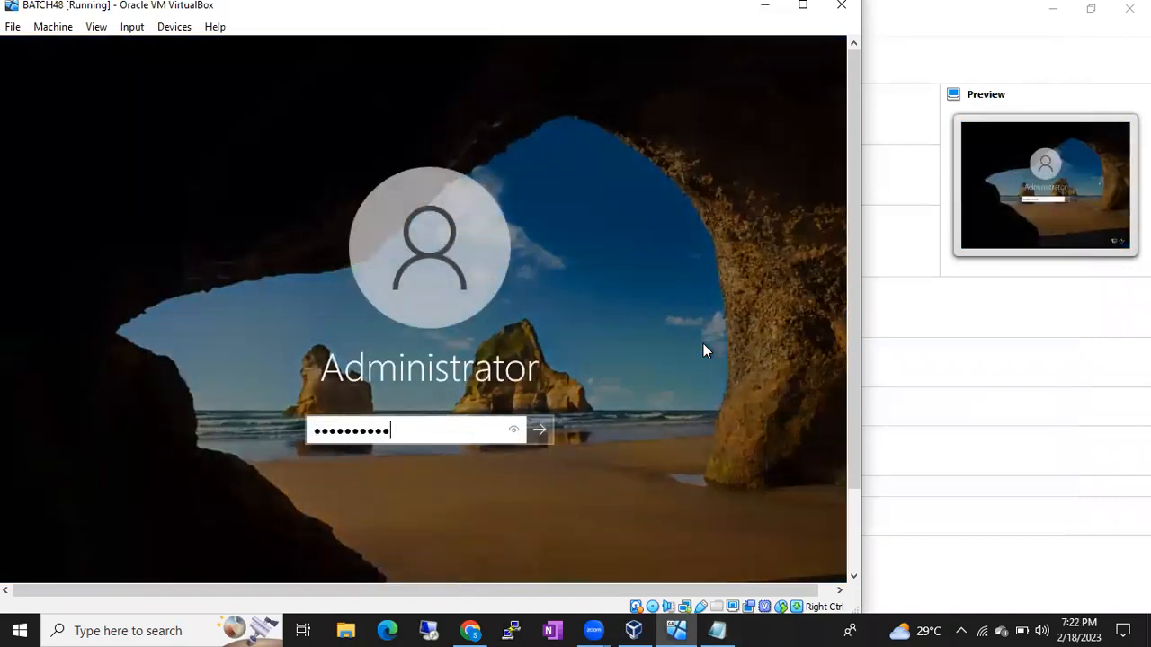
pyautogui.press('Return')
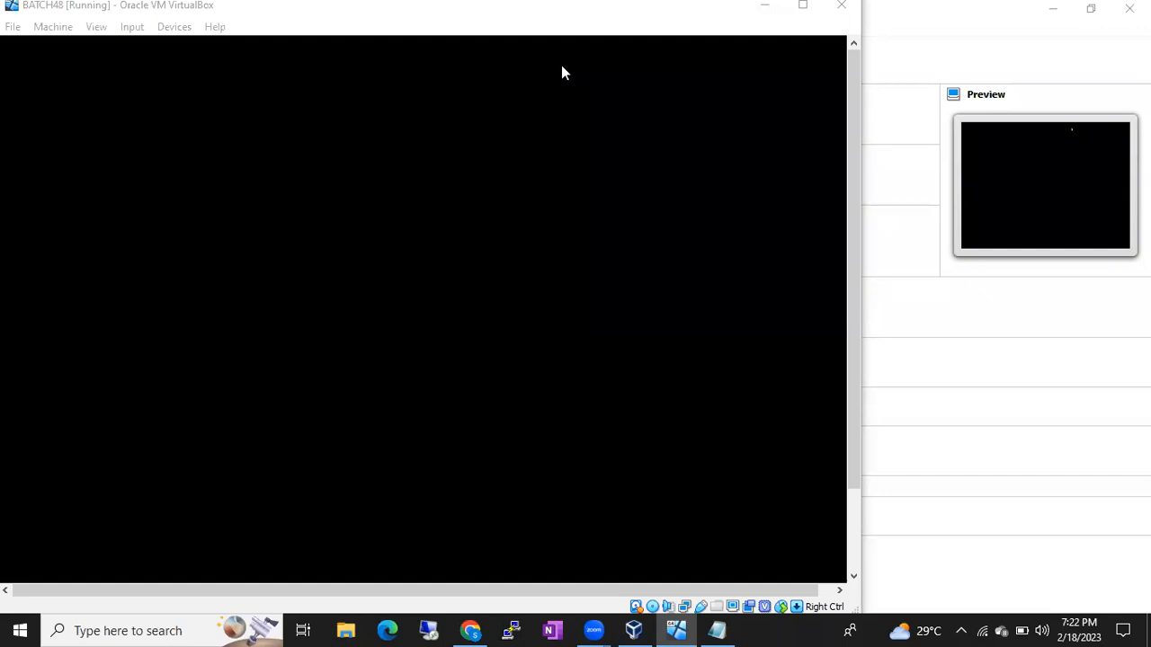
# - Add the lines "Sql CMD" and "Black Screen" at the end of the Notepad notes and minimize the notes window
pyautogui.click(717, 630)
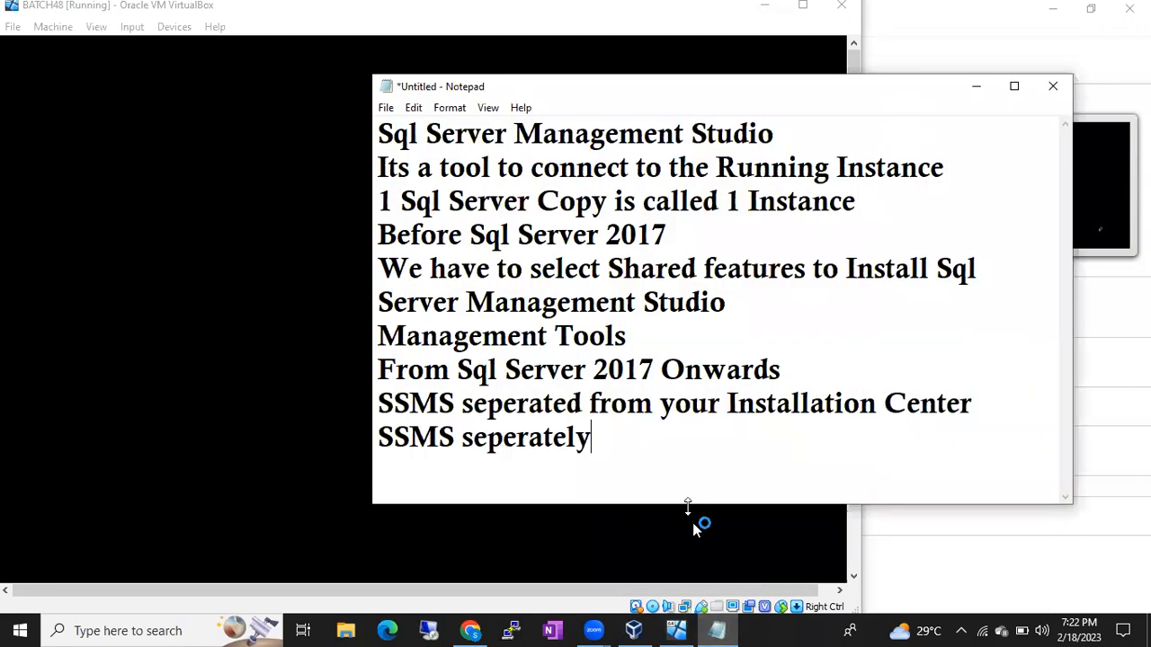
pyautogui.press('Return')
pyautogui.write('Sql ')
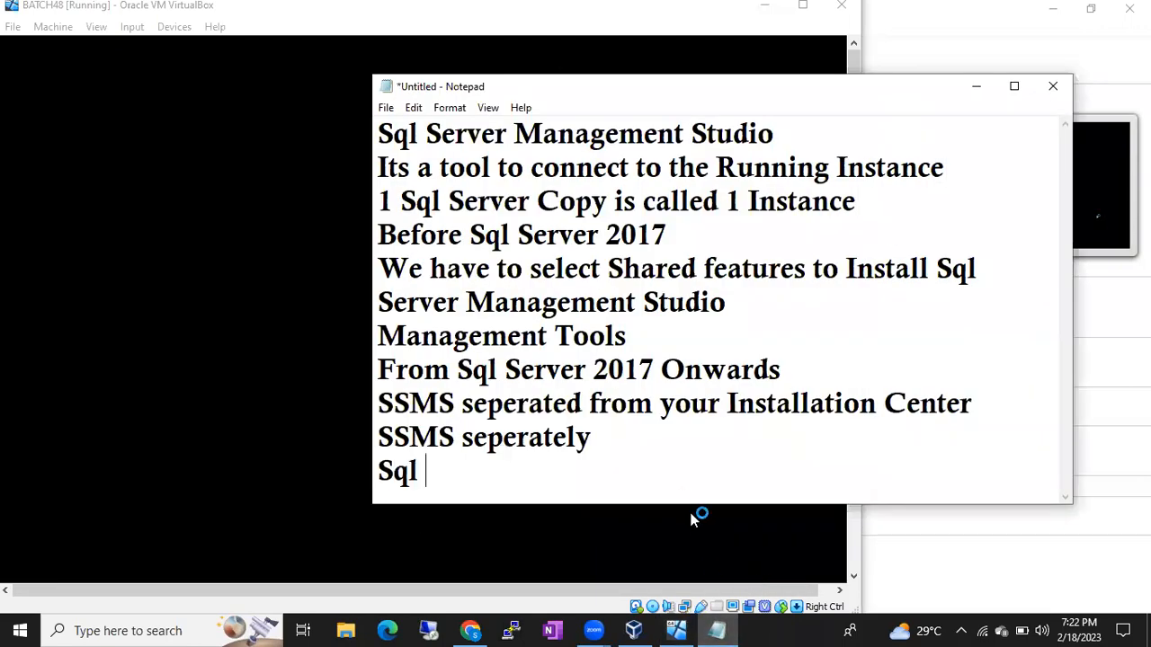
pyautogui.write('CMD')
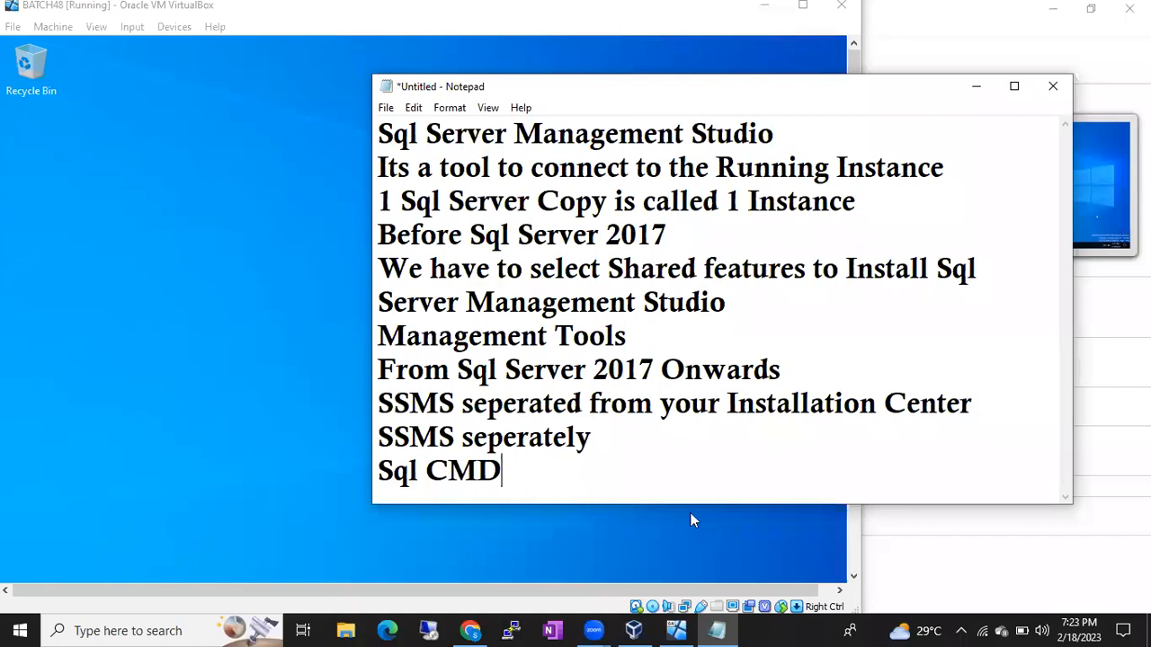
pyautogui.press('Return')
pyautogui.write('Bla')
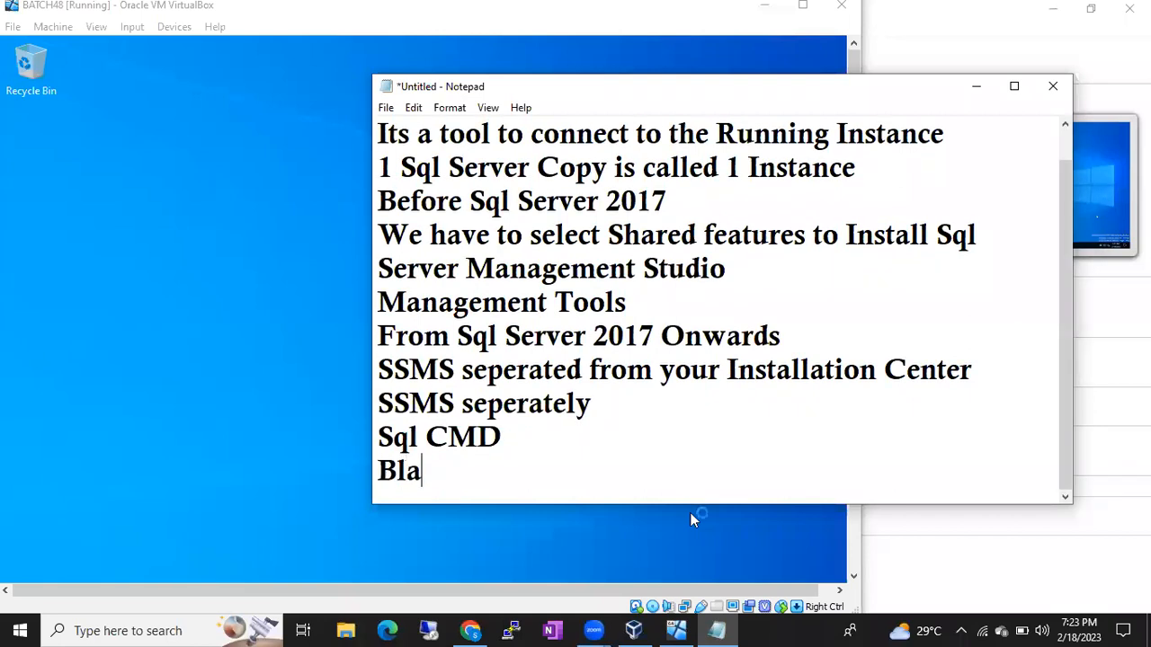
pyautogui.write('ck Screen')
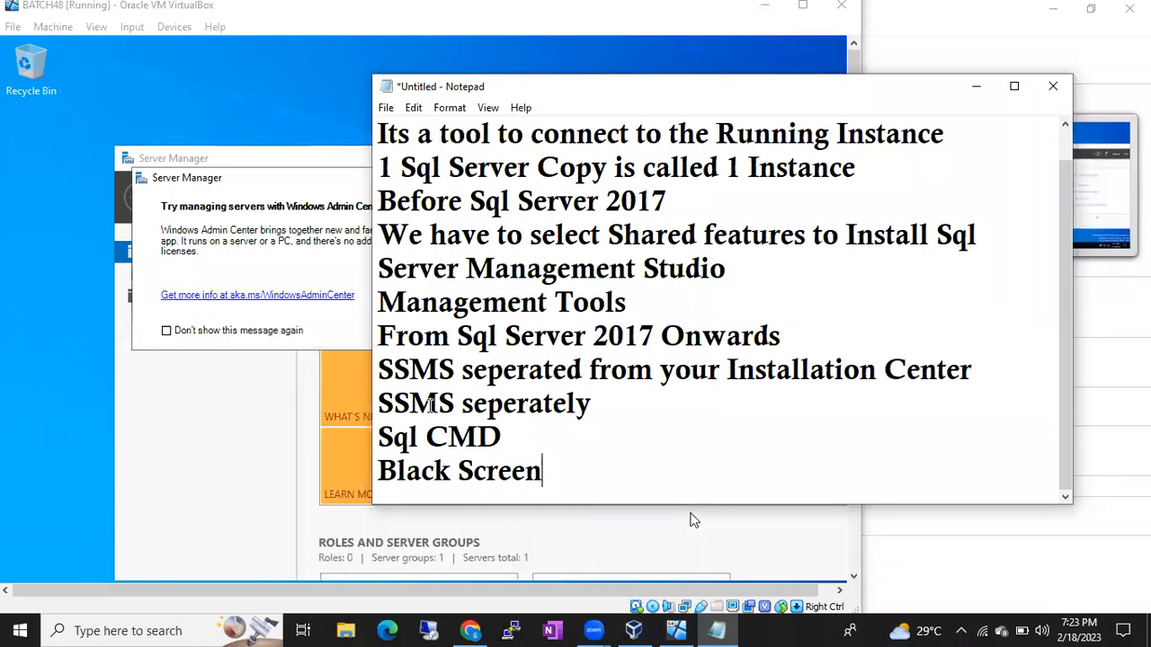
pyautogui.click(974, 88)
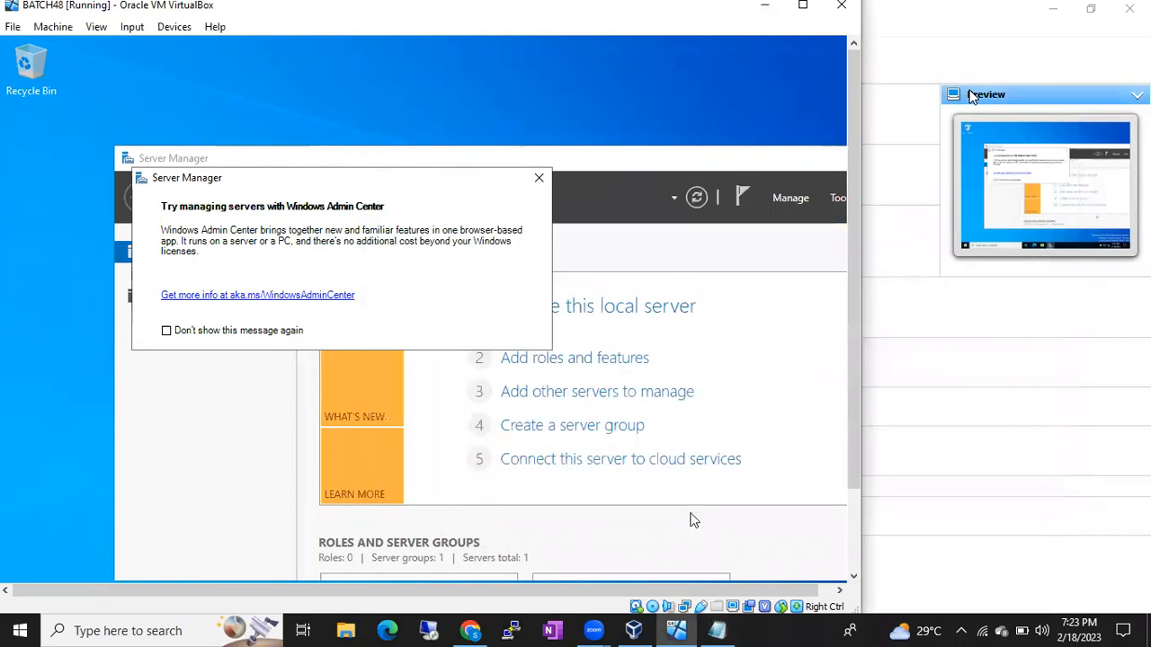
# - Switch to Chrome, open google.com and search for "download sql server management studio"
pyautogui.click(470, 631)
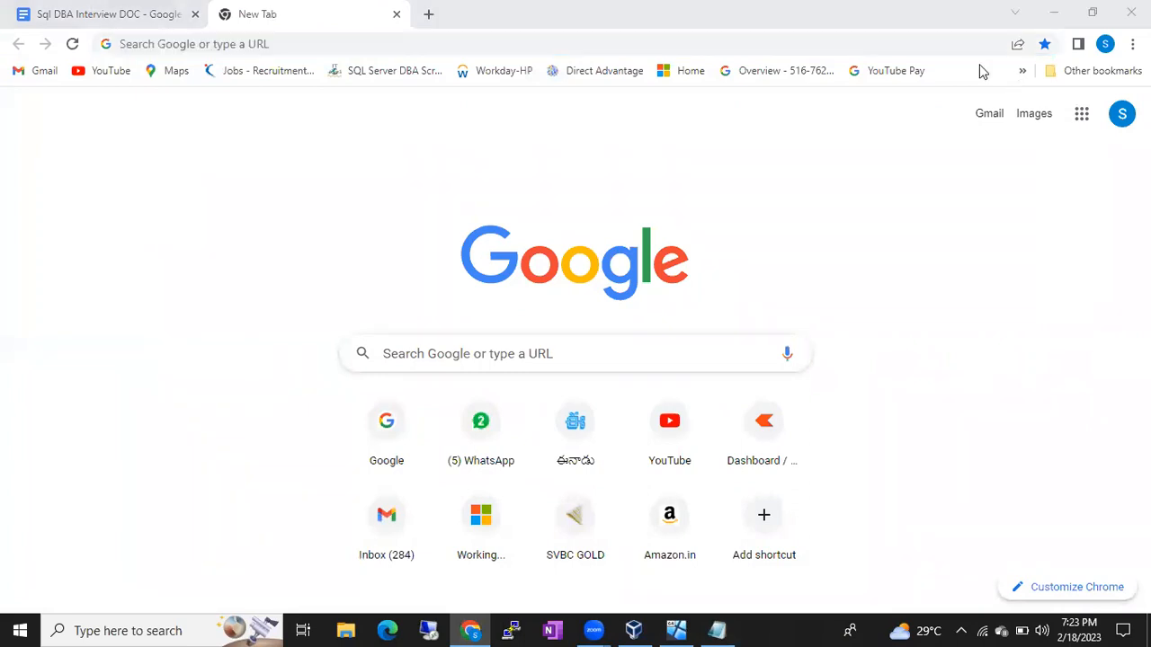
pyautogui.click(419, 45)
pyautogui.write('go')
pyautogui.press('Return')
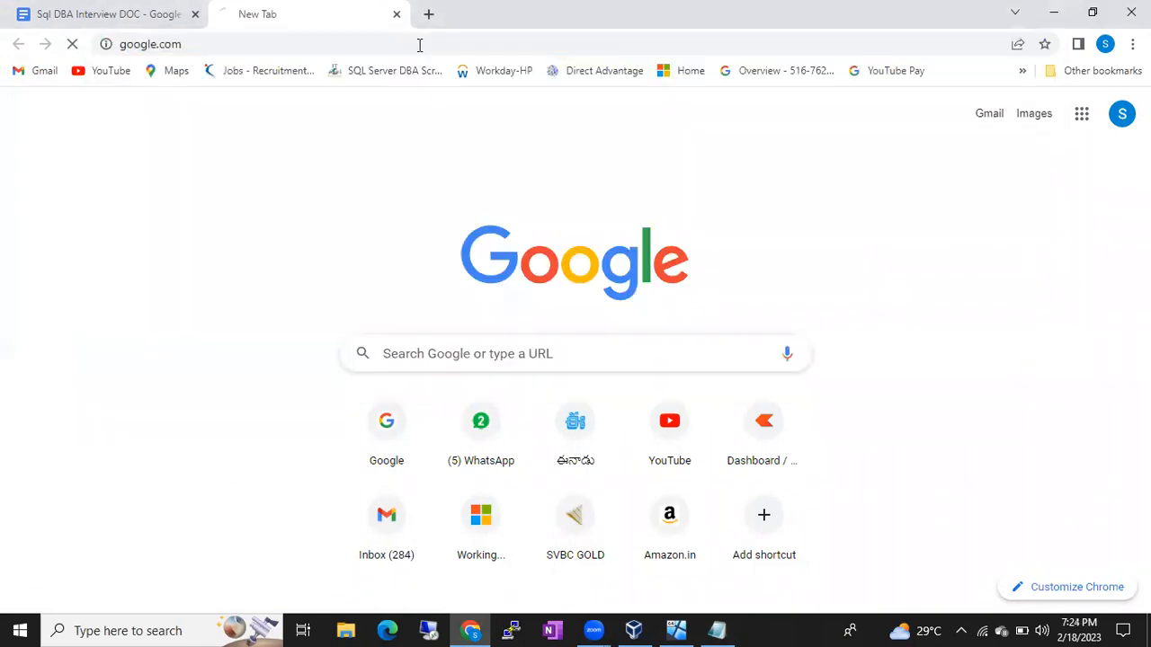
pyautogui.write('download sql server')
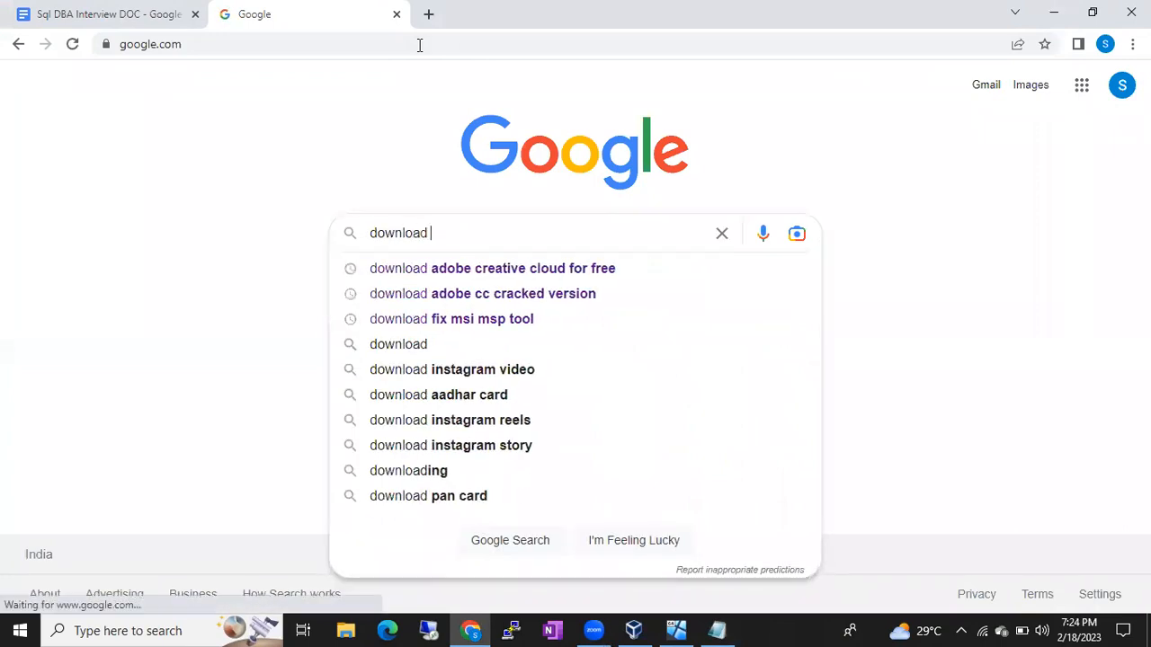
pyautogui.press('Down')
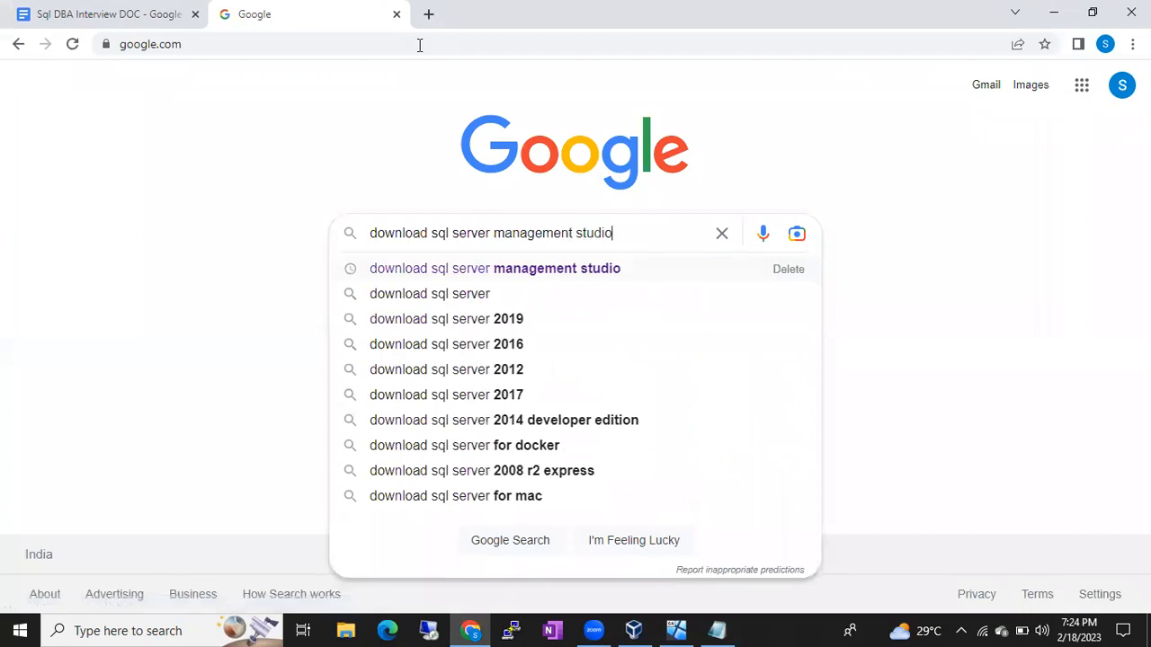
pyautogui.press('Return')
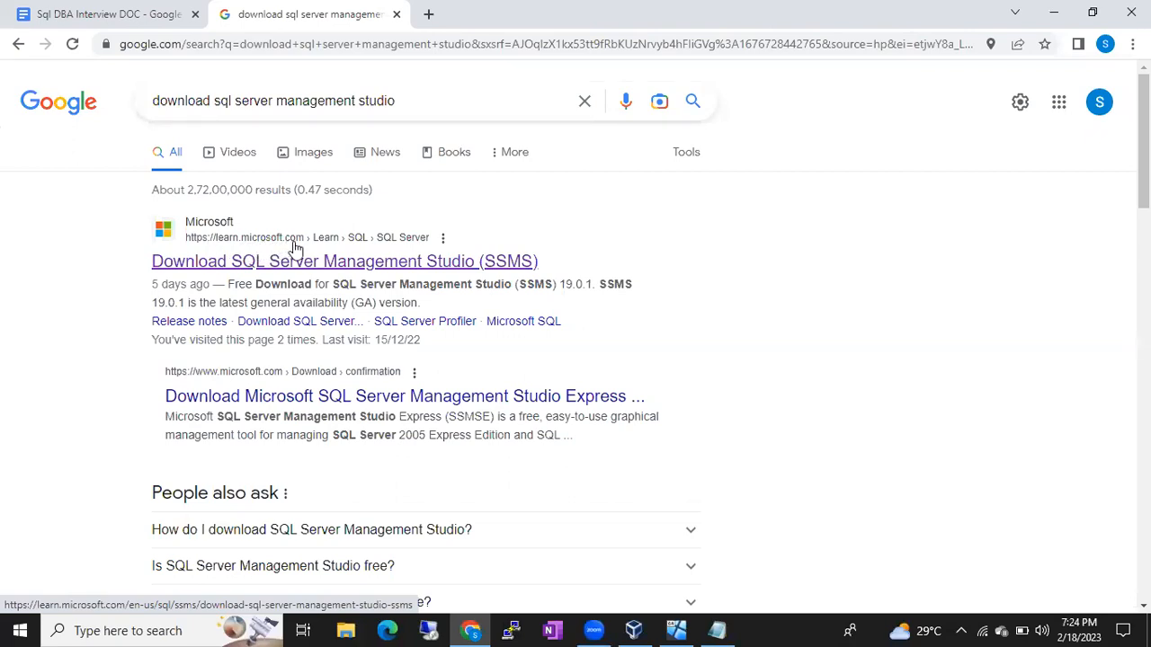
# - Open Microsoft's Download SQL Server Management Studio (SSMS) result in a new tab and start the free SSMS 19.0.1 download
pyautogui.rightClick(284, 269)
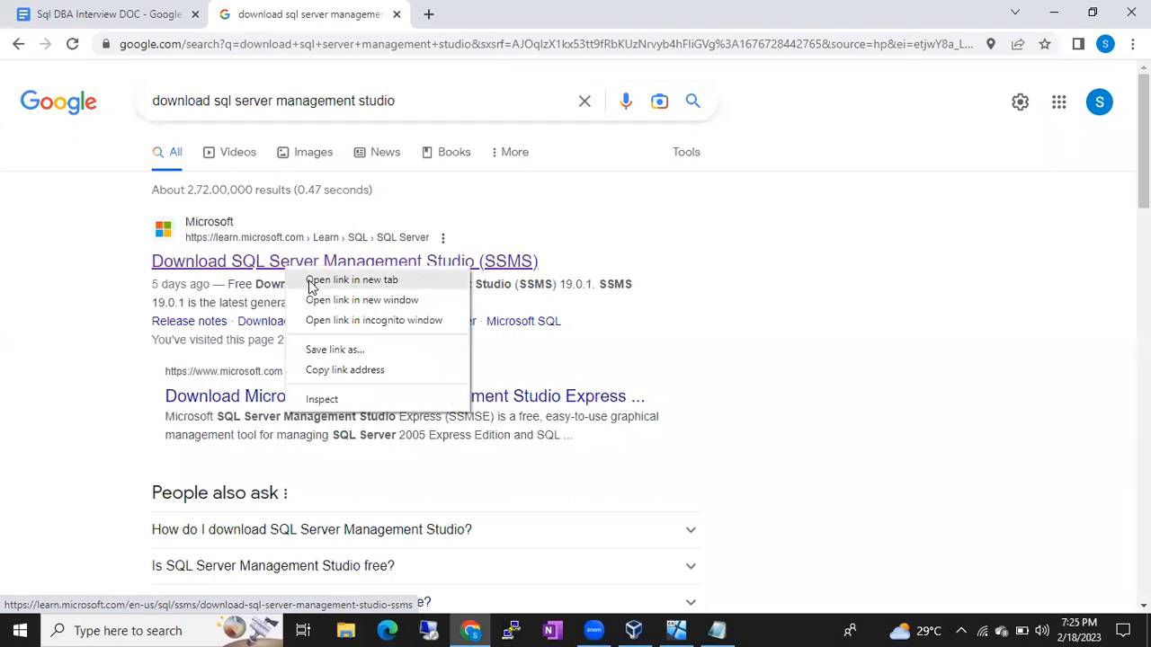
pyautogui.click(350, 280)
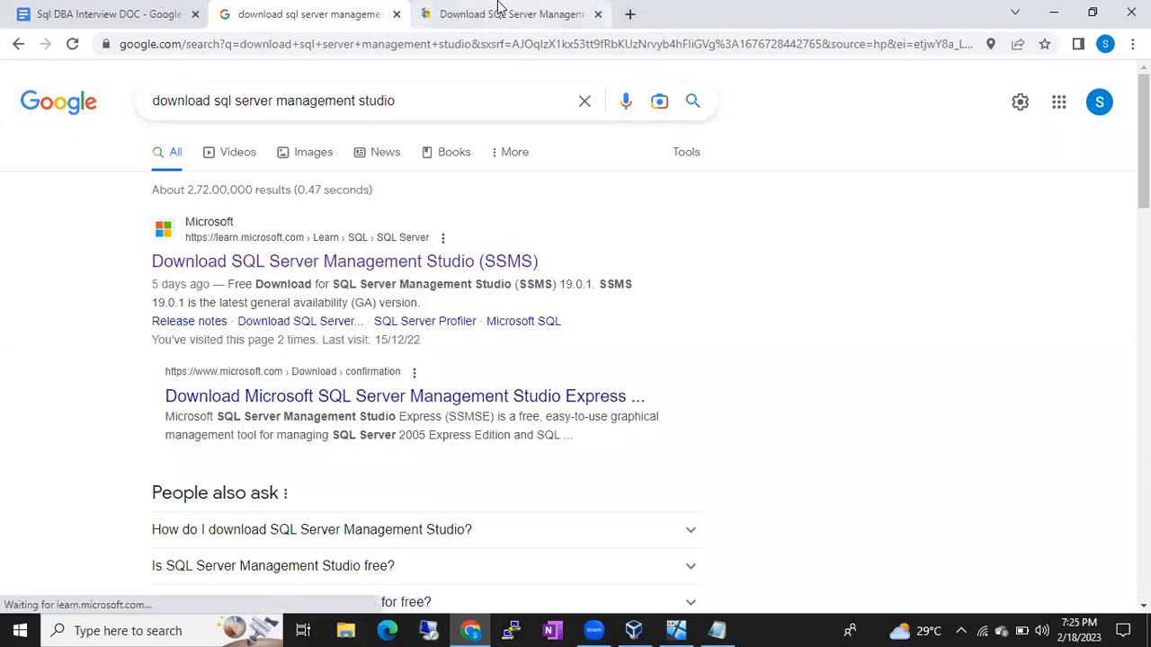
pyautogui.click(499, 11)
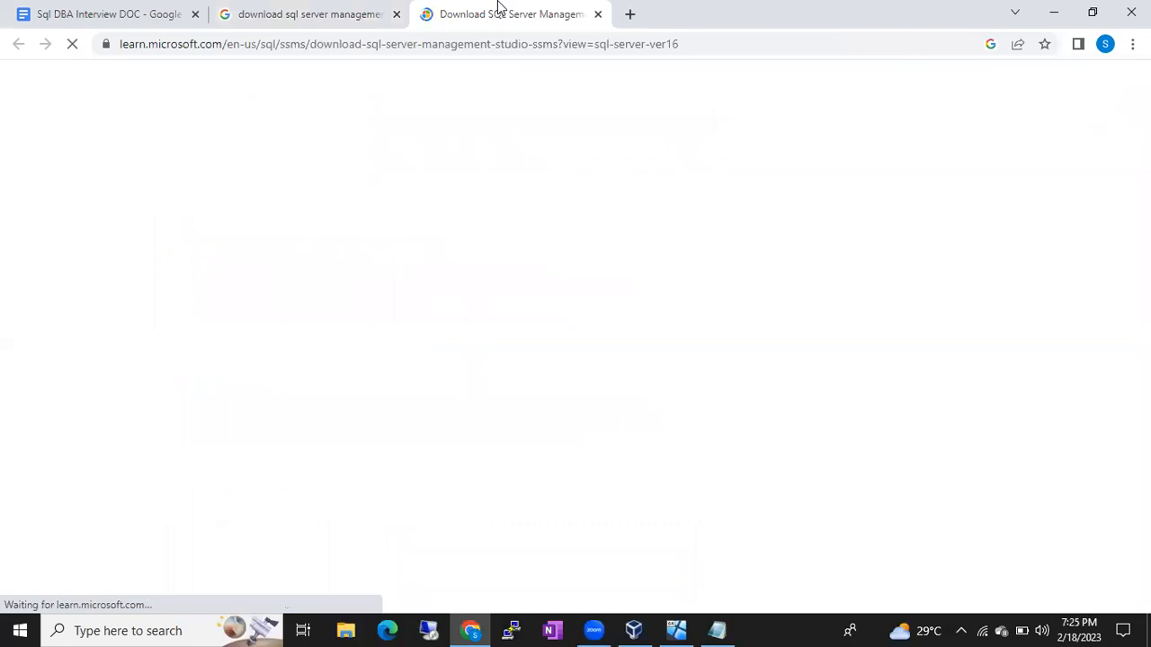
pyautogui.scroll(-4, 463, 360)
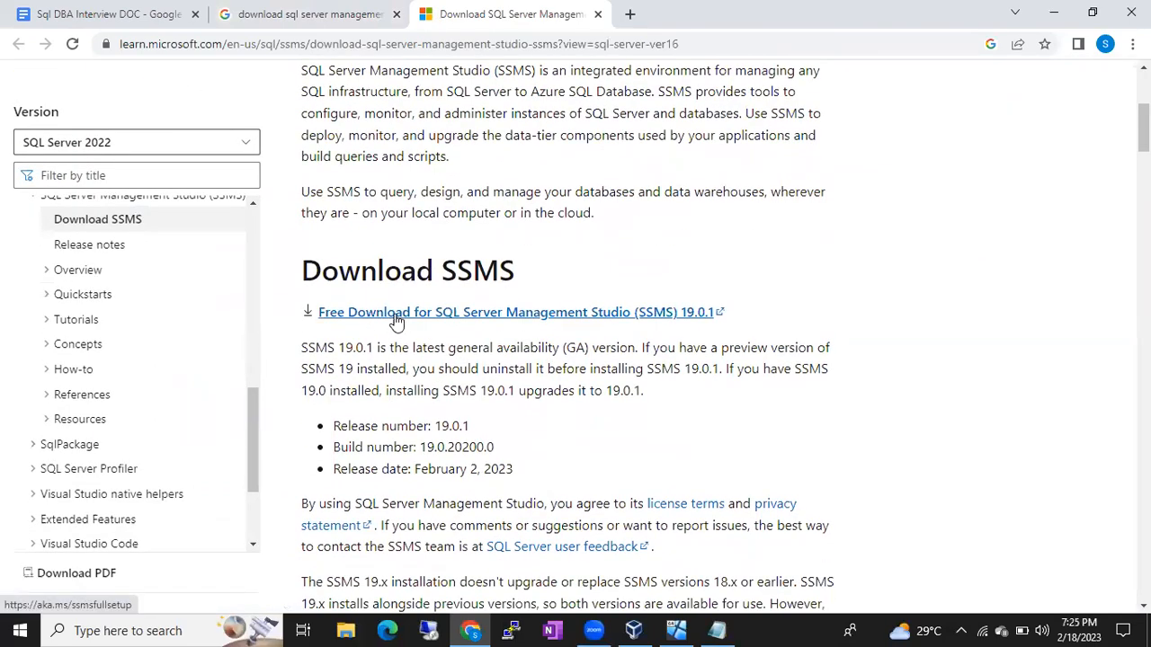
pyautogui.click(659, 315)
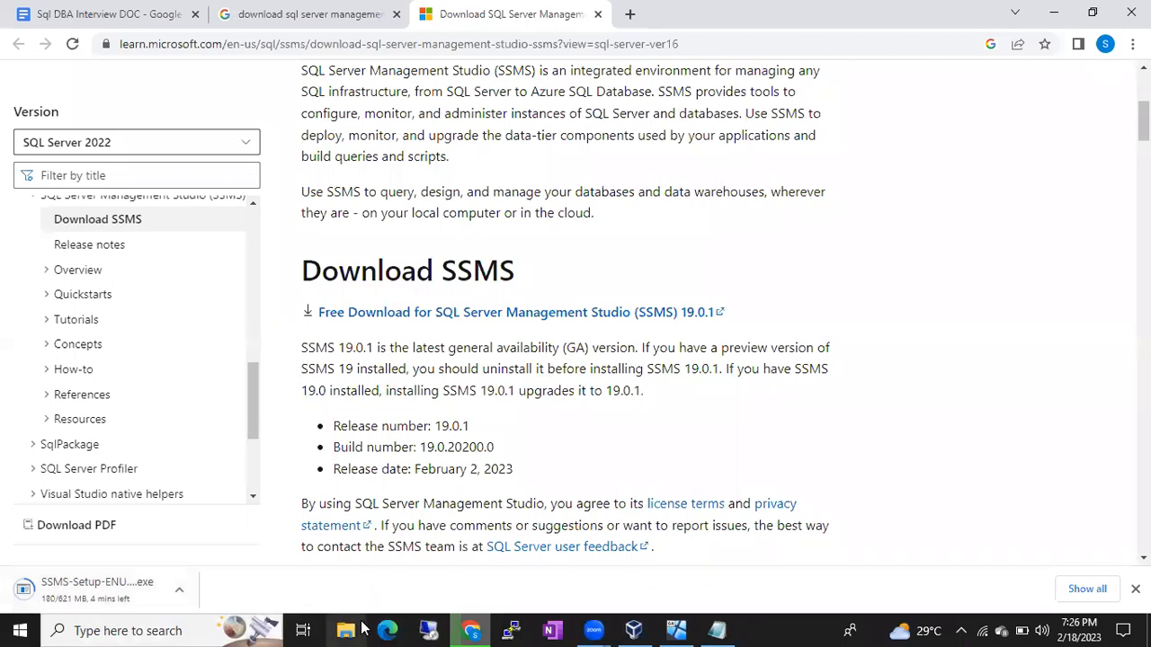
# - Switch to the Notepad notes and add the lines "Sql Server 2017, 2019, 2022" and "SSMS" at the end
pyautogui.click(717, 630)
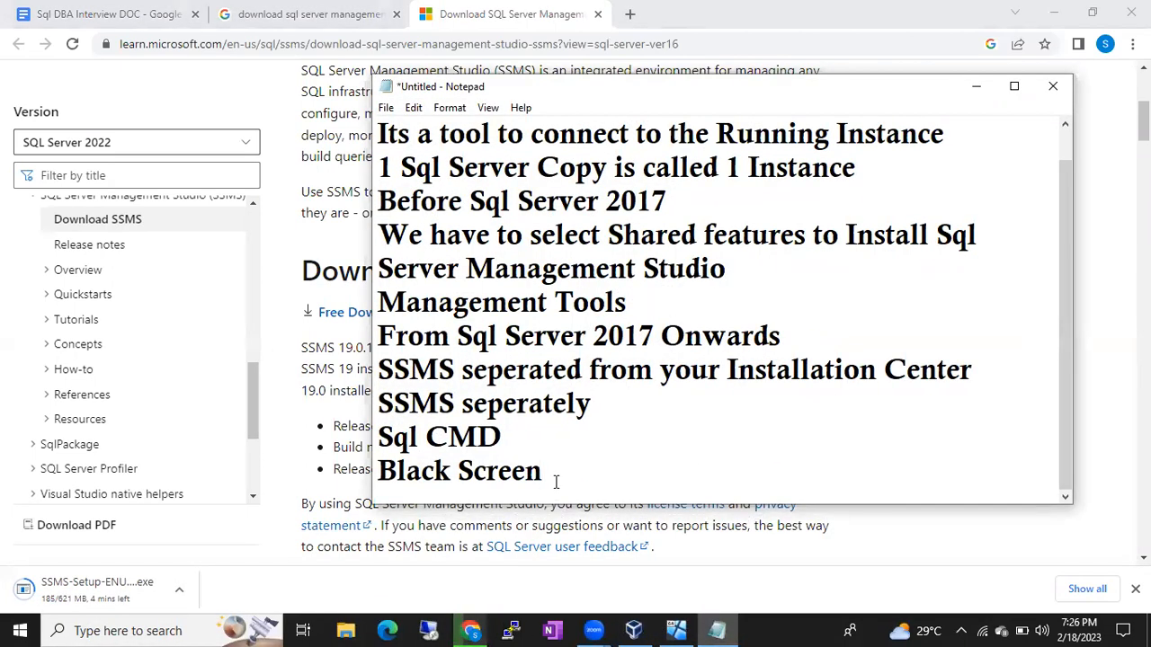
pyautogui.press('Return')
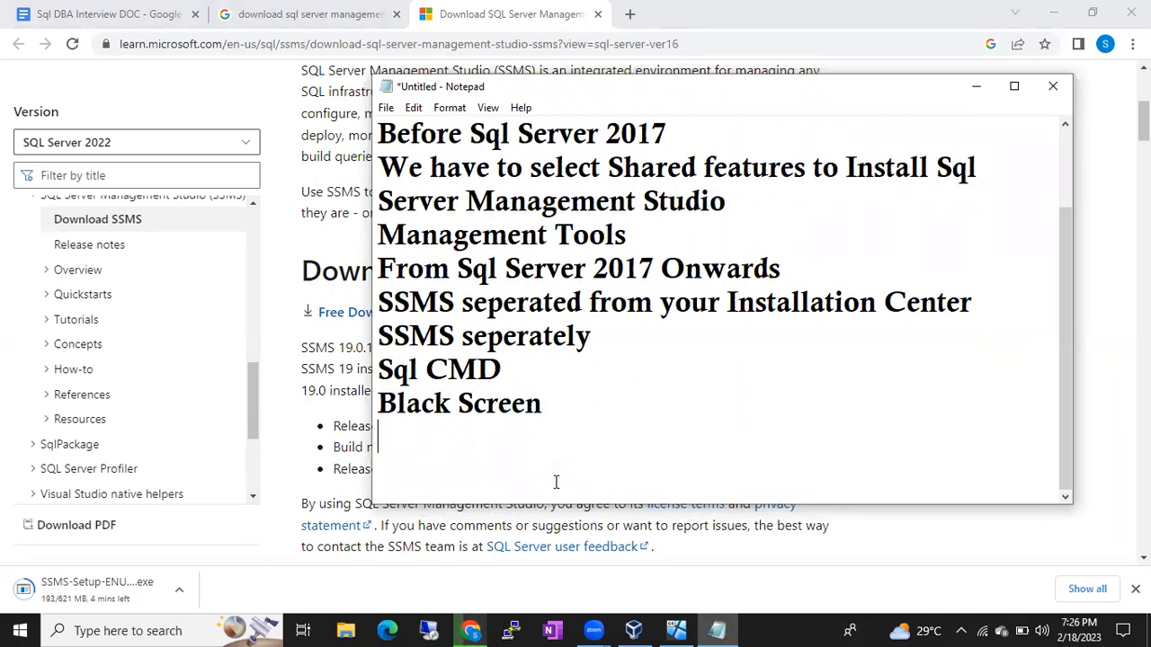
pyautogui.write('Sql Server 20')
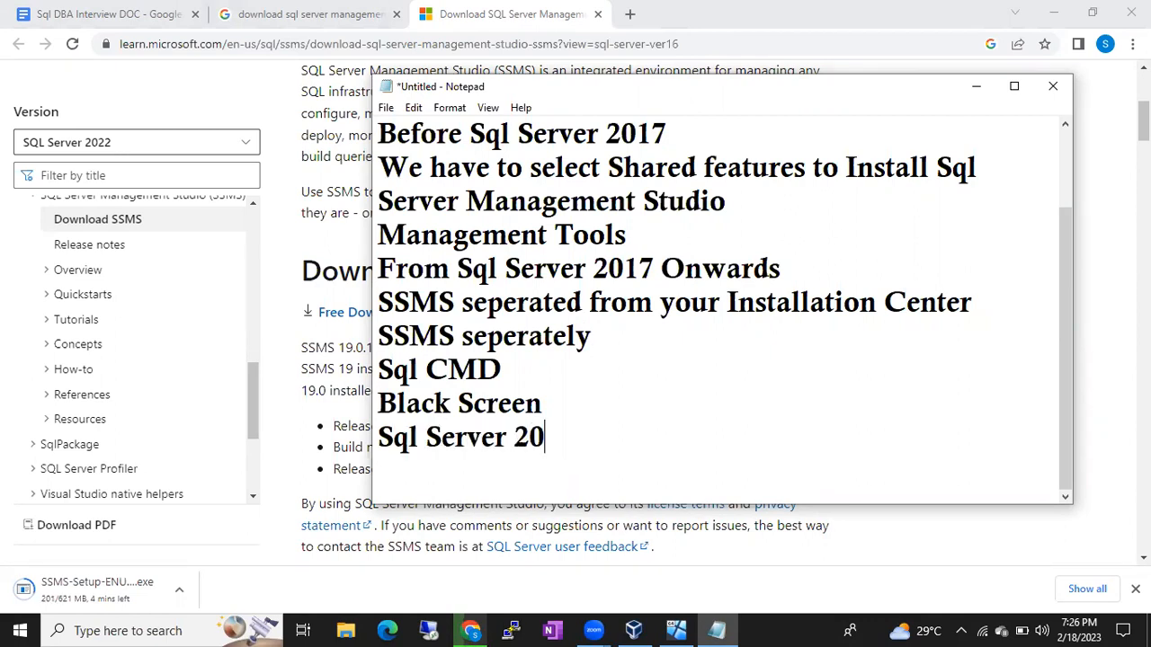
pyautogui.write('17, 2019')
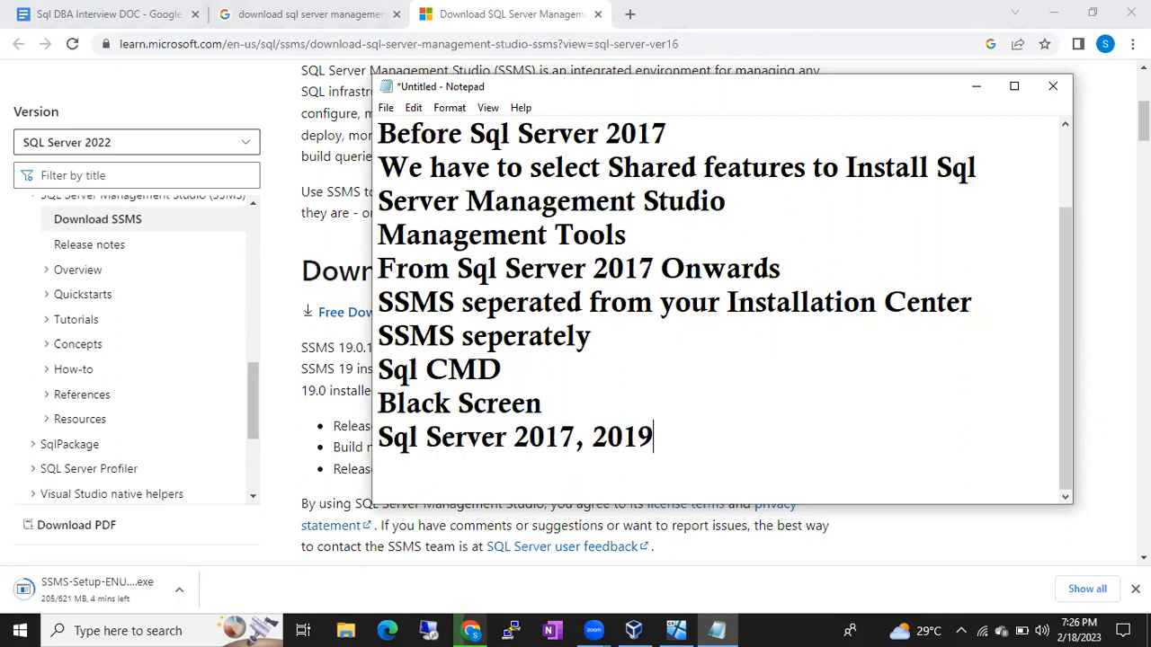
pyautogui.write(', 2022')
pyautogui.press('Return')
pyautogui.write('SSMS')
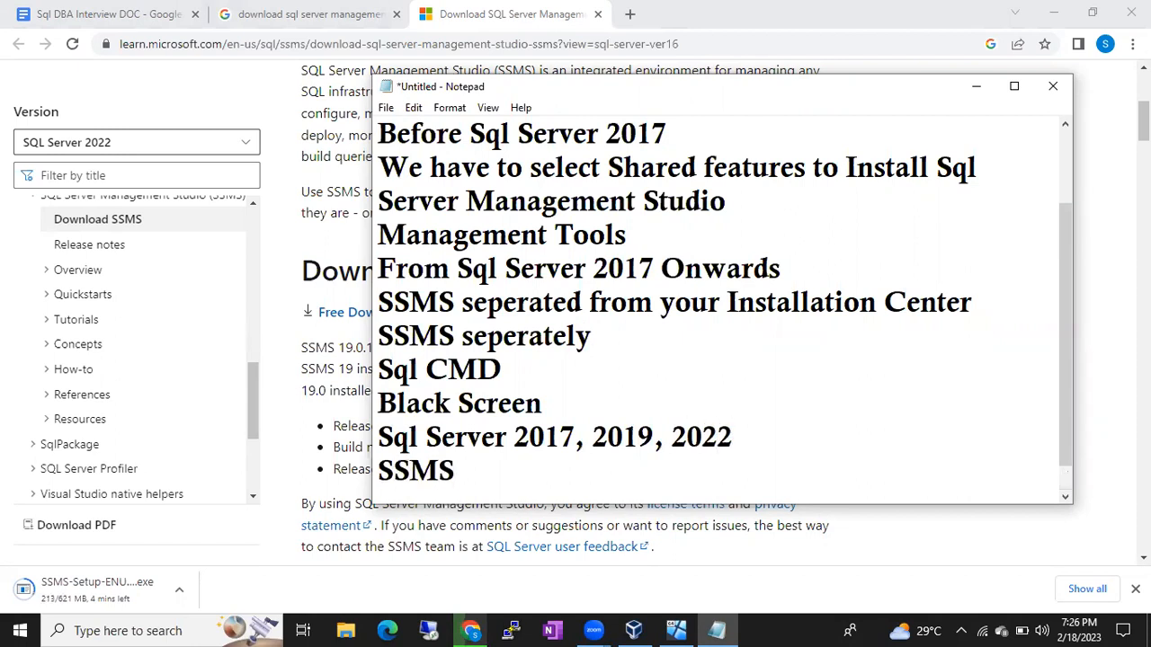
pyautogui.click(516, 441)
pyautogui.moveTo(519, 447); pyautogui.dragTo(750, 456)
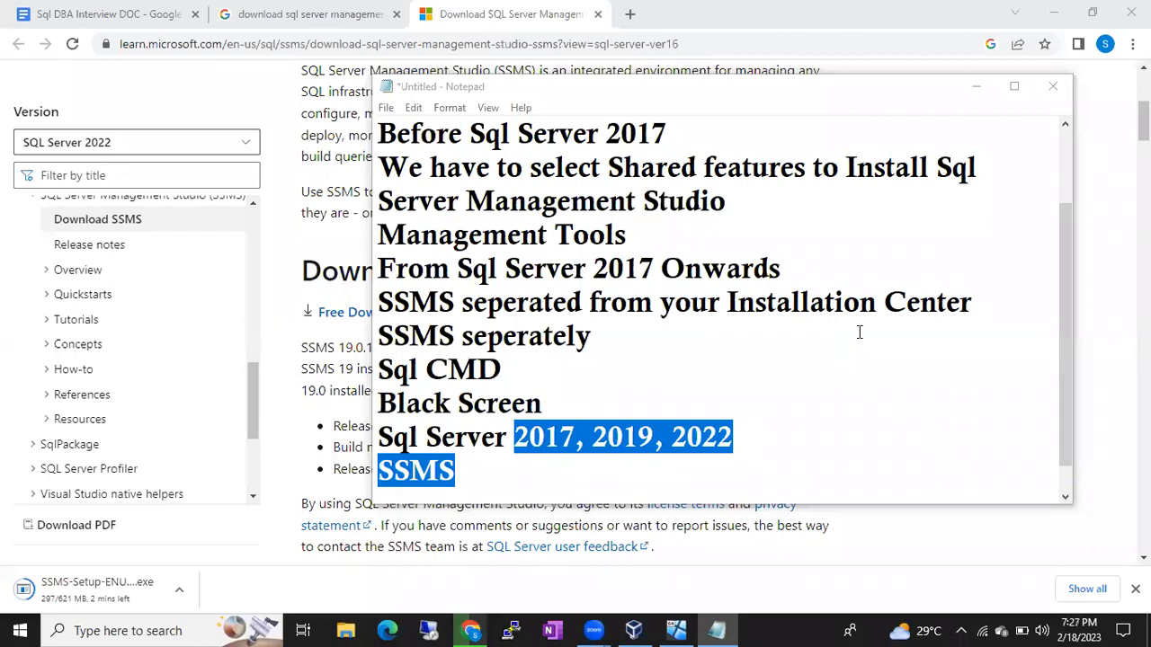
pyautogui.click(470, 486)
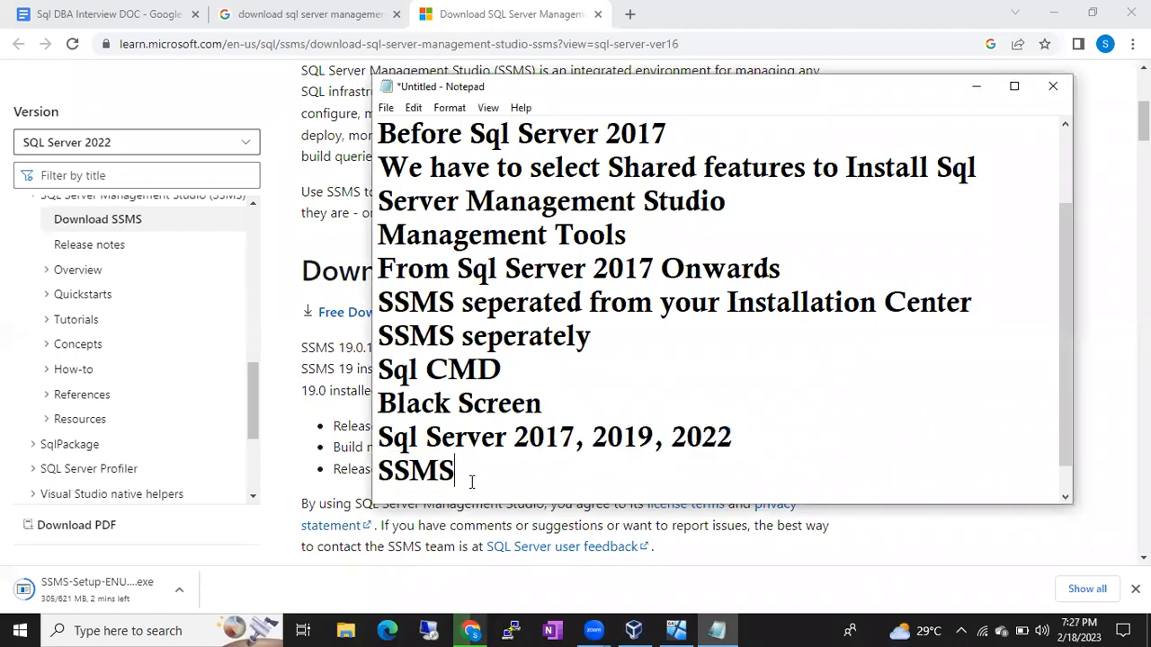
# - Extend the last SSMS line to "SSMS 2012" and add the line "SSMS 2022" below it
pyautogui.press('Return')
pyautogui.press('Return')
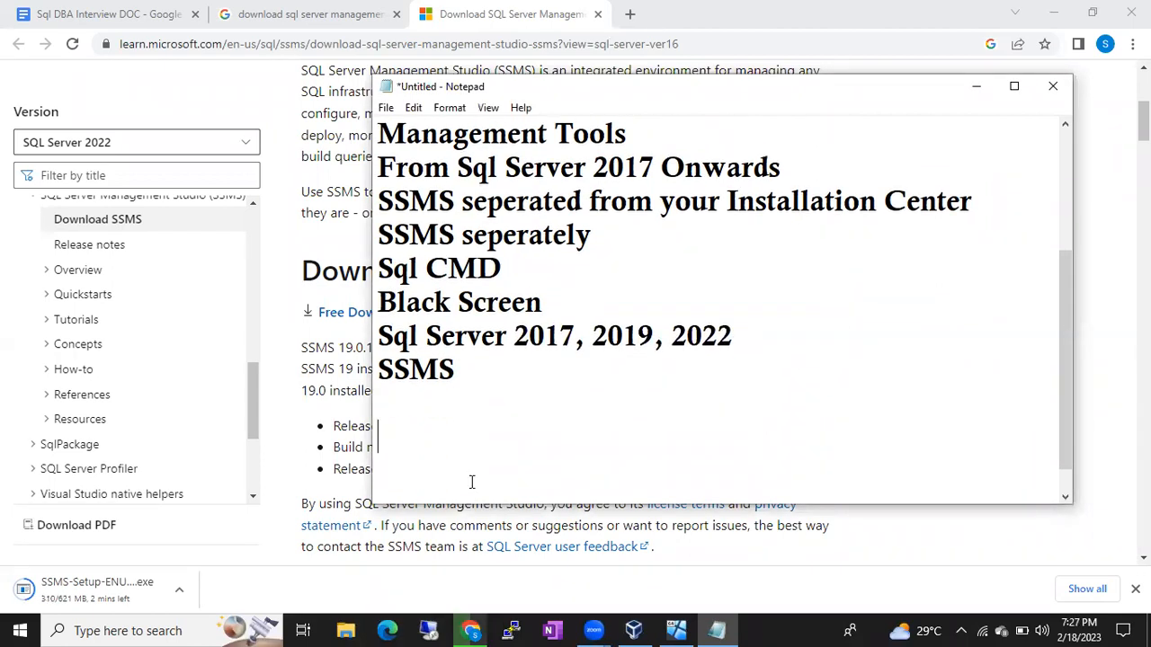
pyautogui.click(464, 367)
pyautogui.write('2012')
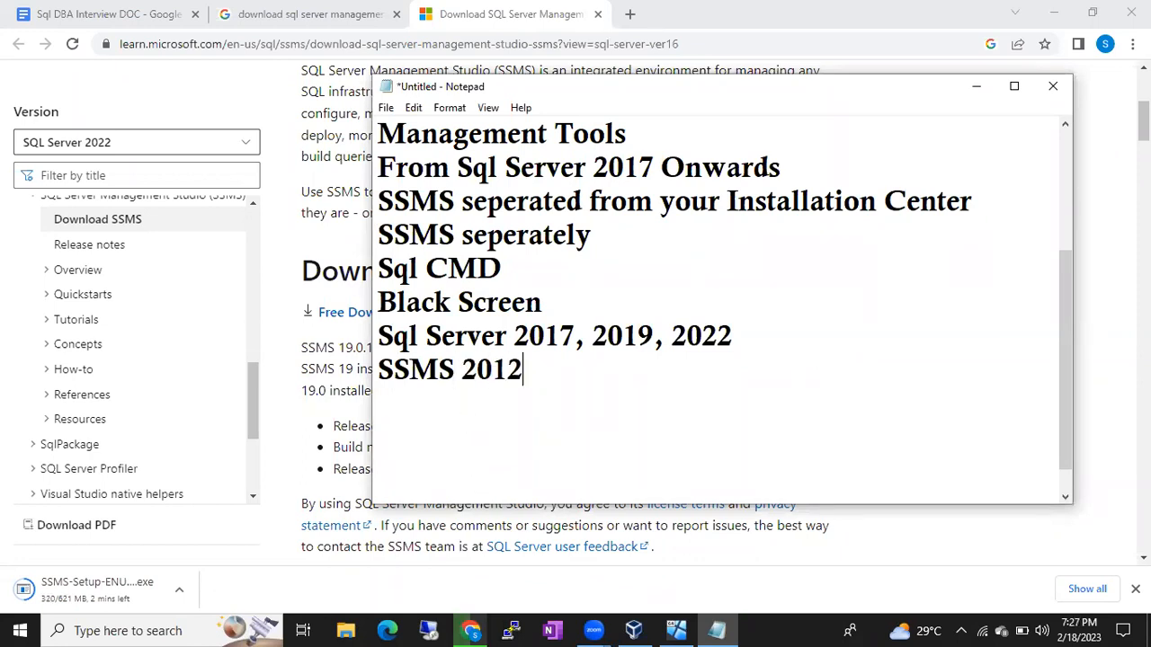
pyautogui.moveTo(438, 370); pyautogui.dragTo(524, 371)
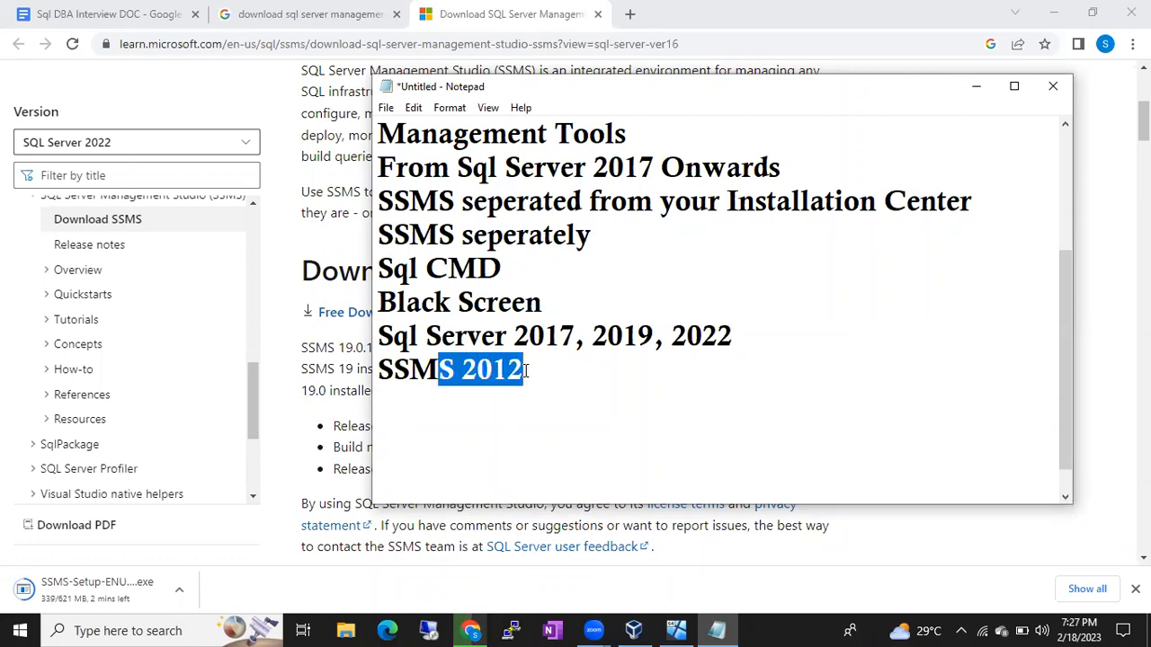
pyautogui.click(526, 370)
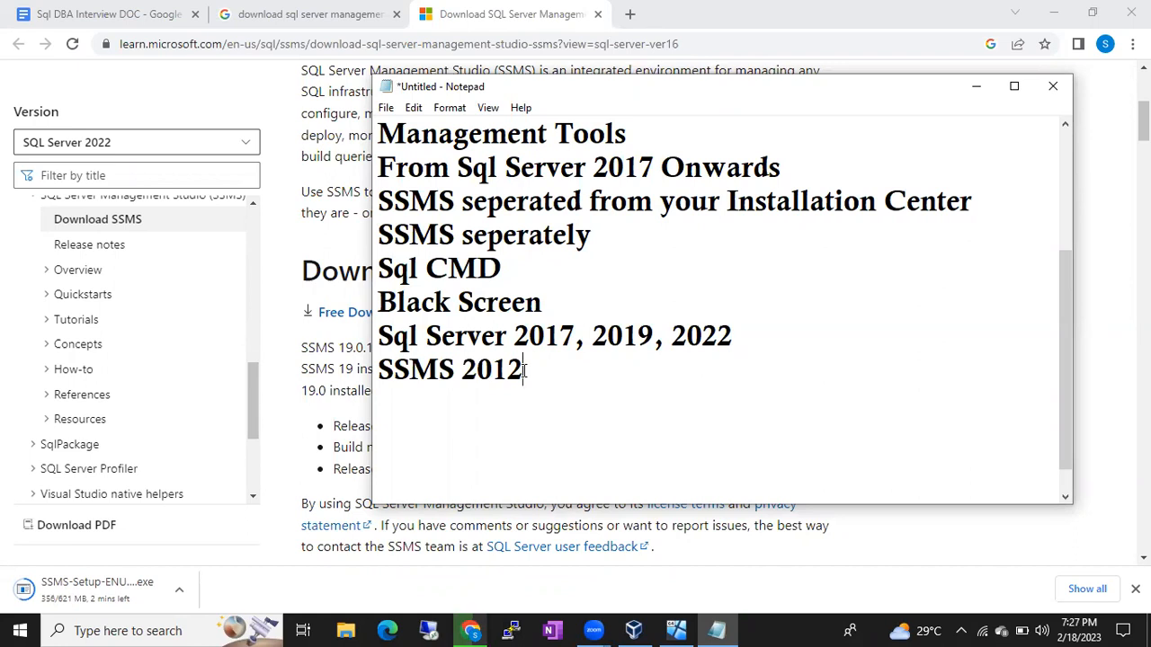
pyautogui.press('Return')
pyautogui.write('S')
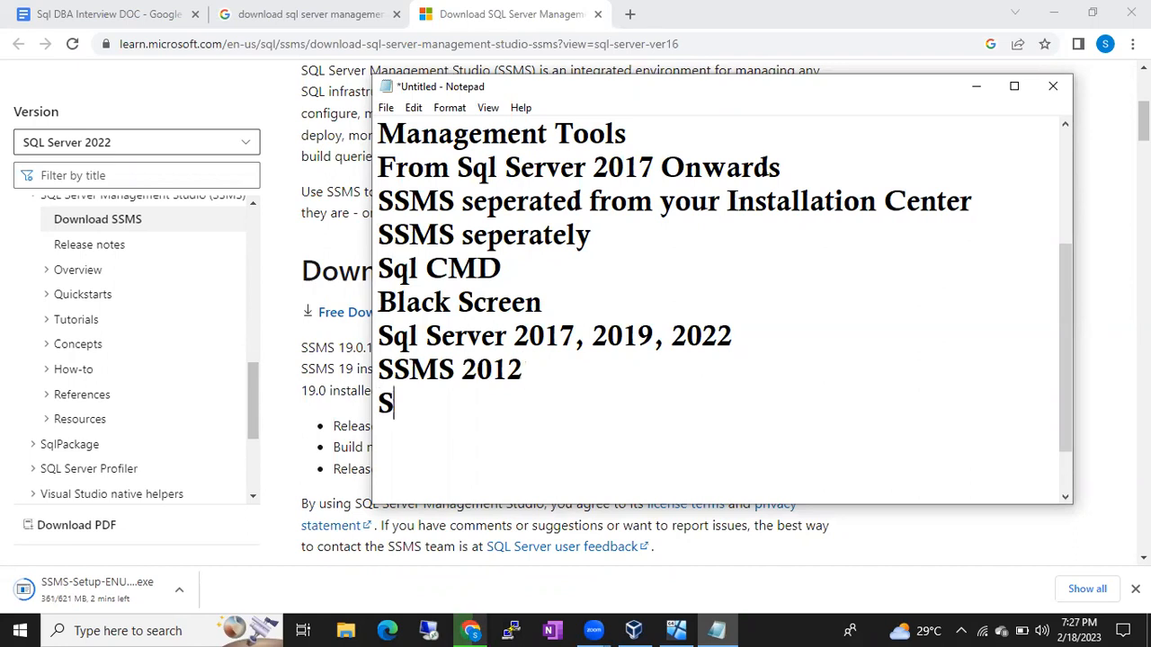
pyautogui.write('SMS 2022')
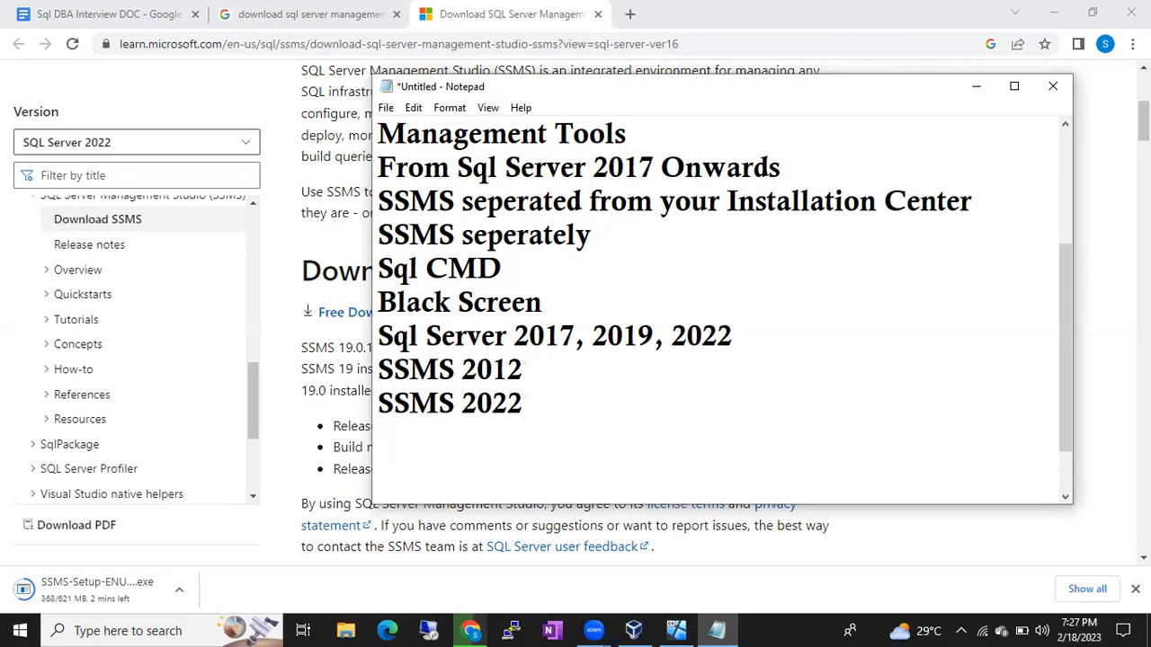
# - Compare the SSMS 2012 and SSMS 2022 lines with the Sql Server versions 2017, 2019 and 2022 by highlighting them in turn
pyautogui.moveTo(465, 373); pyautogui.dragTo(728, 334)
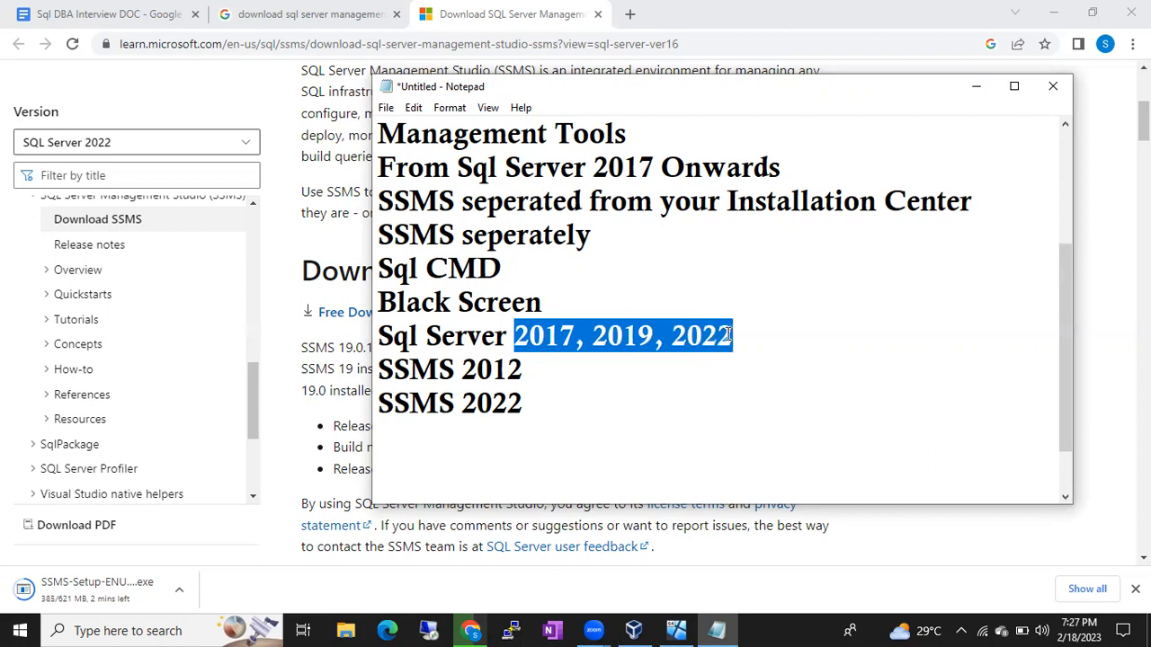
pyautogui.click(462, 372)
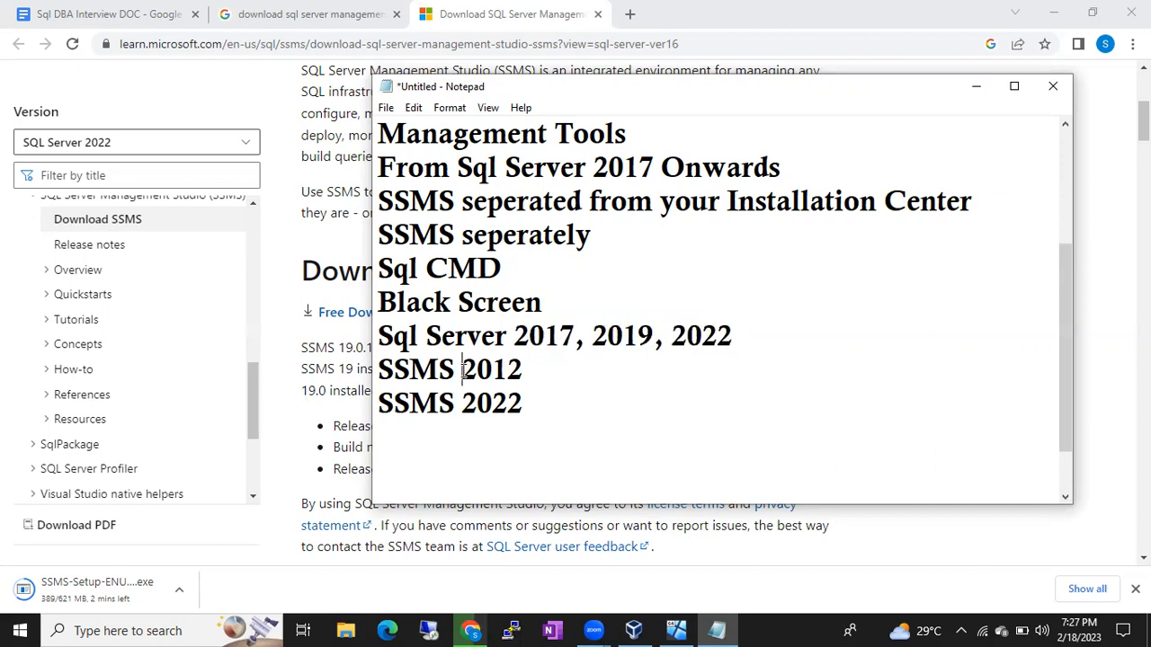
pyautogui.moveTo(462, 371); pyautogui.dragTo(528, 371)
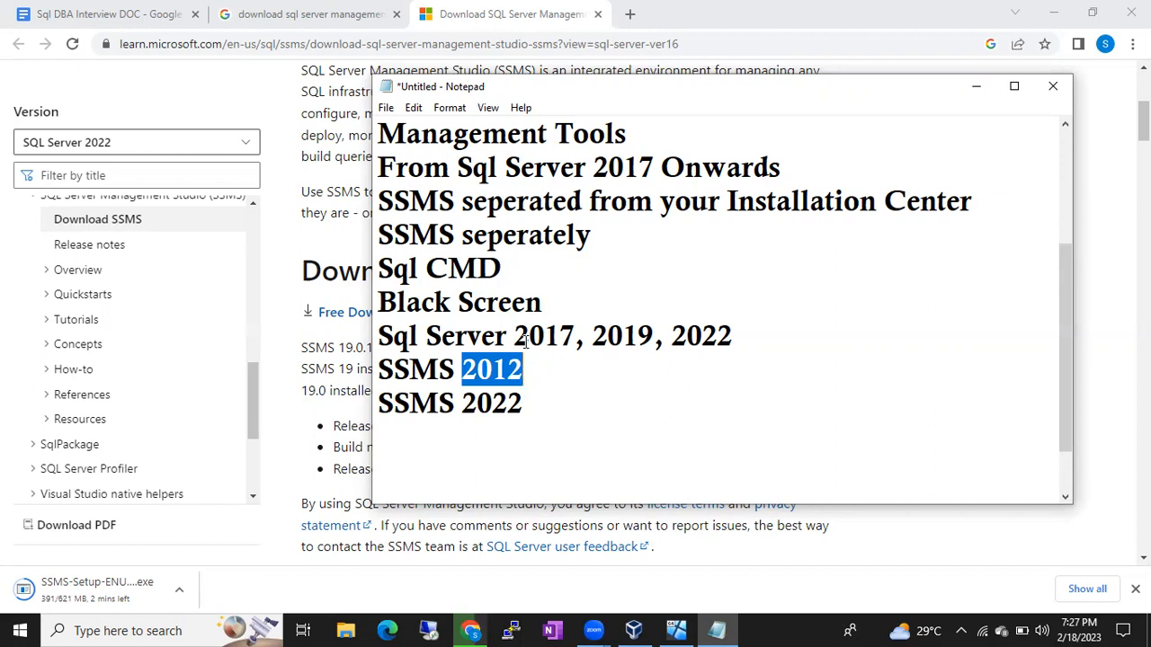
pyautogui.click(517, 336)
pyautogui.moveTo(517, 335); pyautogui.dragTo(724, 337)
pyautogui.moveTo(462, 370); pyautogui.dragTo(540, 370)
pyautogui.moveTo(463, 404); pyautogui.dragTo(536, 407)
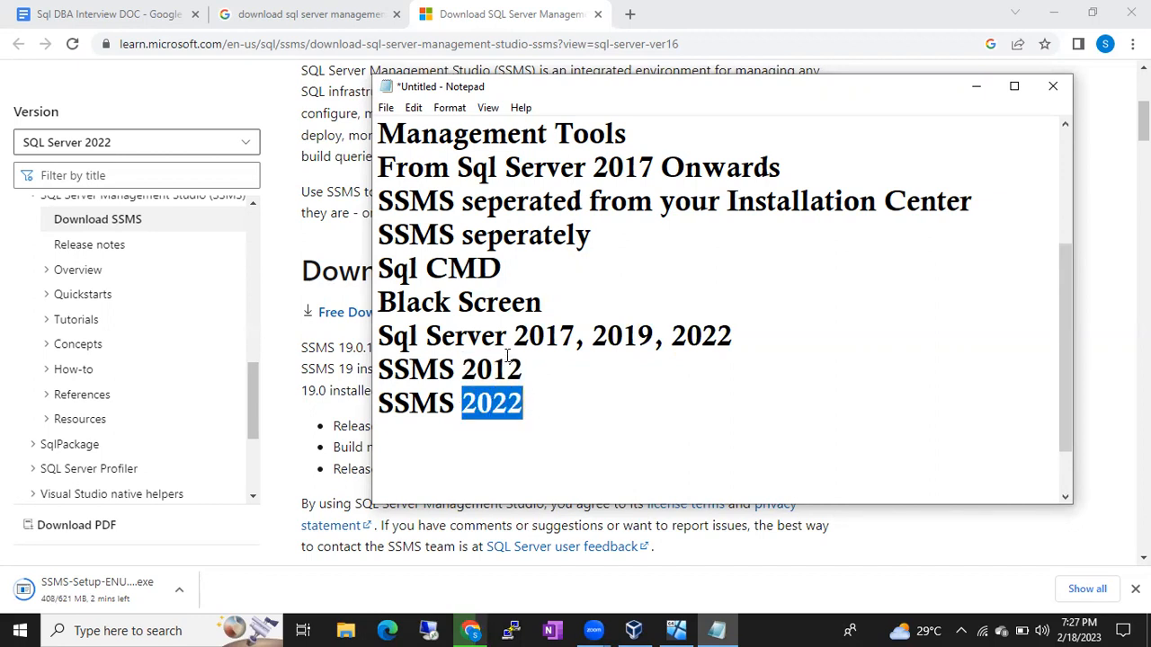
pyautogui.moveTo(518, 342); pyautogui.dragTo(716, 345)
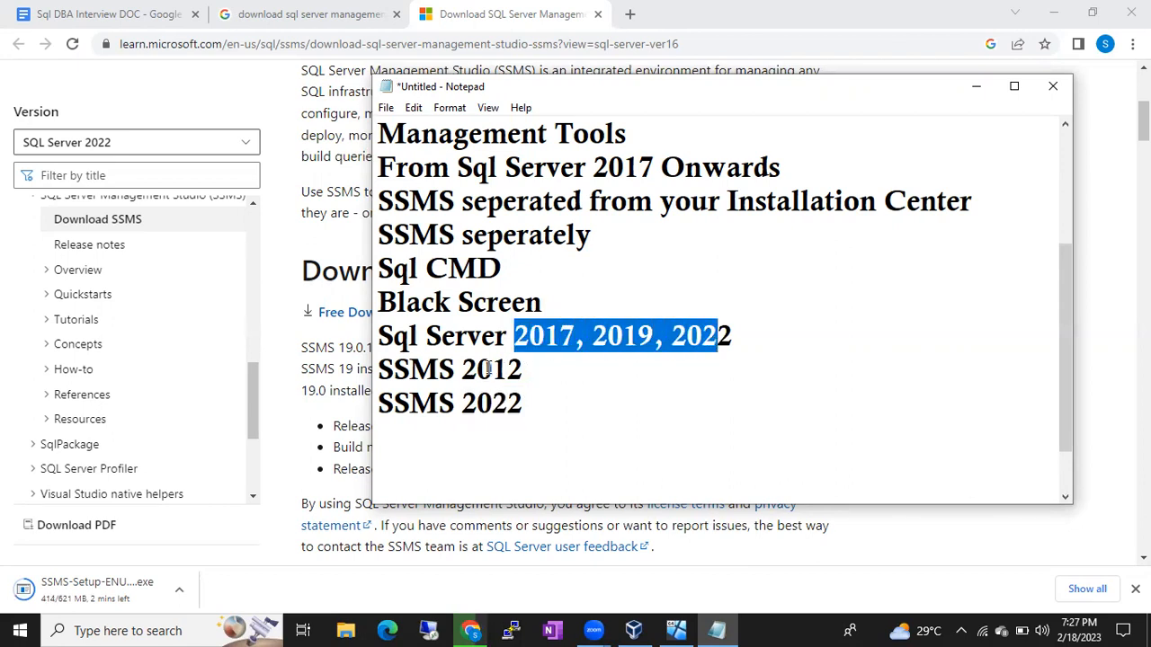
pyautogui.moveTo(462, 370); pyautogui.dragTo(732, 333)
pyautogui.click(463, 370)
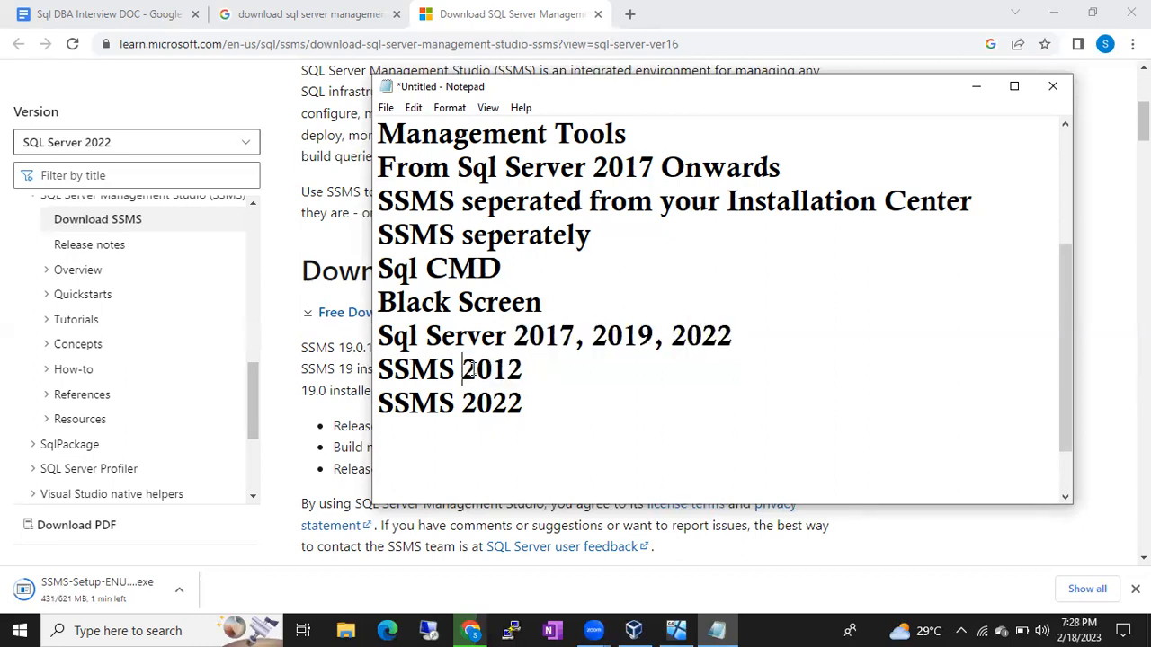
# - Add the line "Always On 2012" below the SSMS 2022 line in the Notepad notes, separated by a blank line
pyautogui.moveTo(464, 369); pyautogui.dragTo(523, 370)
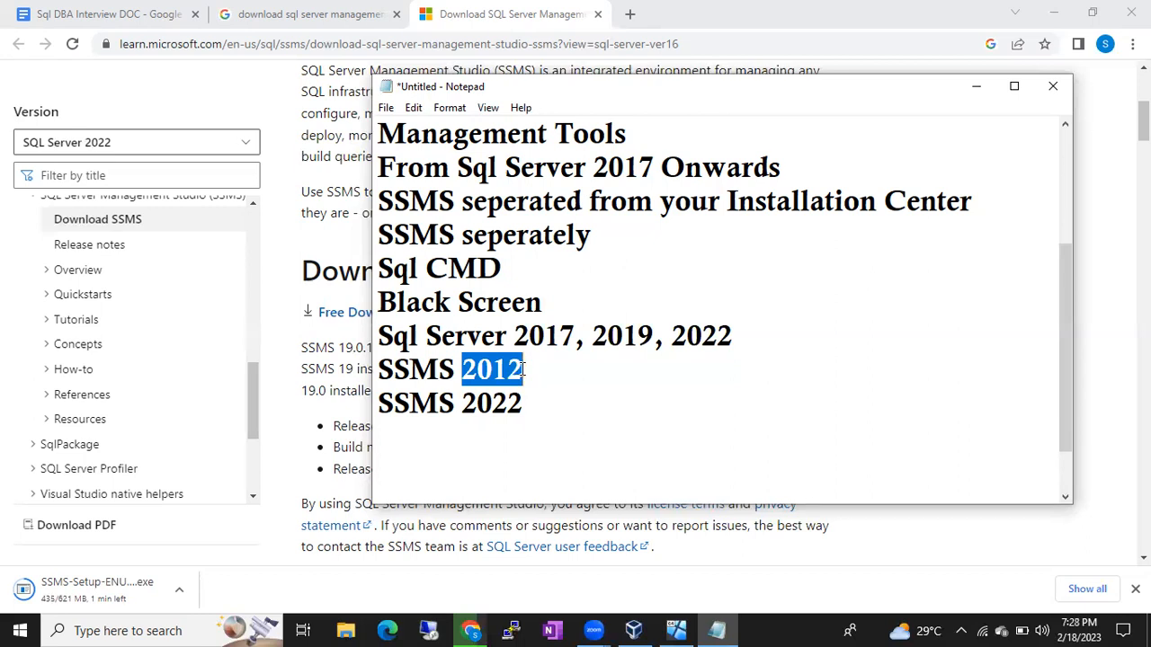
pyautogui.click(557, 412)
pyautogui.press('Return')
pyautogui.press('Return')
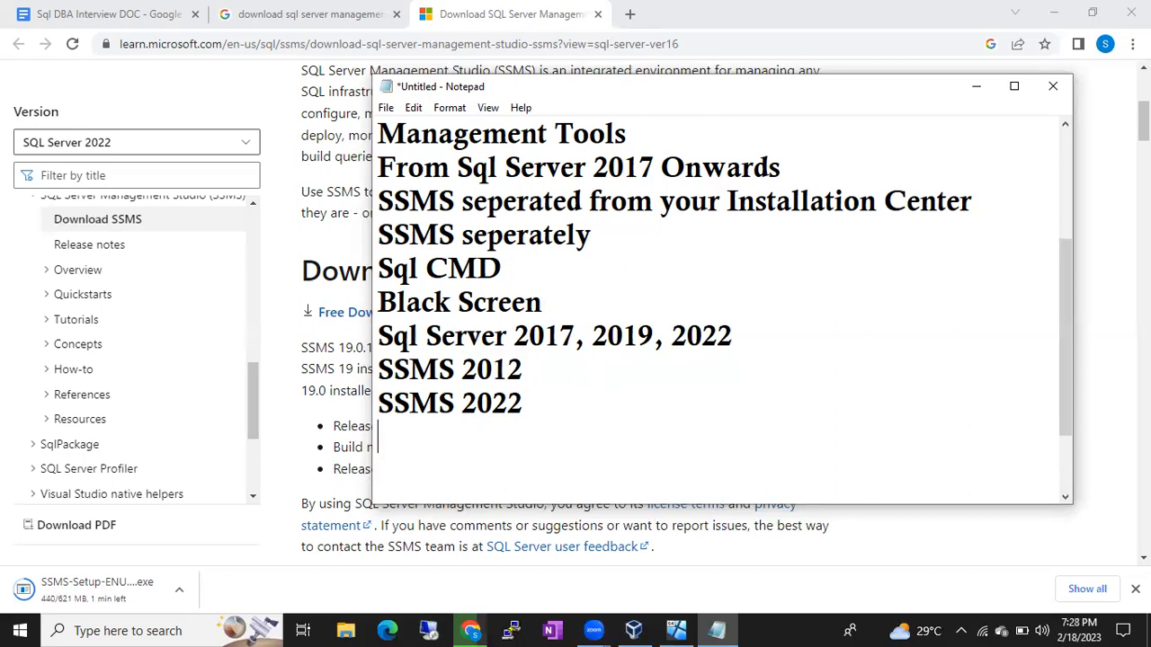
pyautogui.write('Alwasy')
pyautogui.press('BackSpace')
pyautogui.press('BackSpace')
pyautogui.write('ys ')
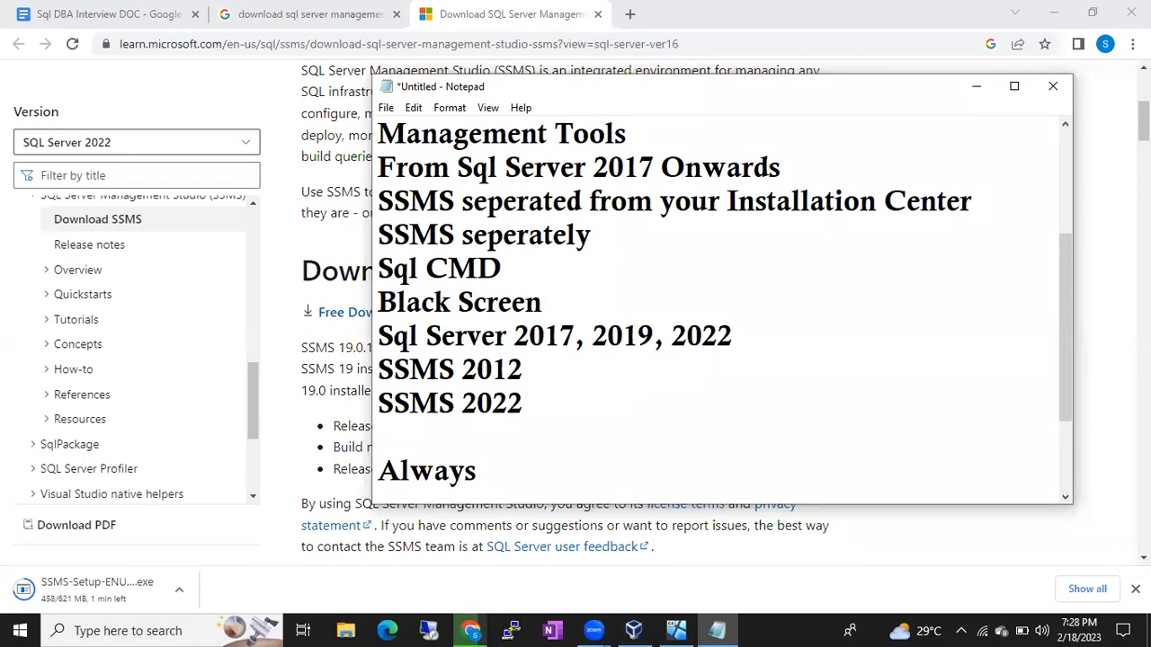
pyautogui.write('On 2012')
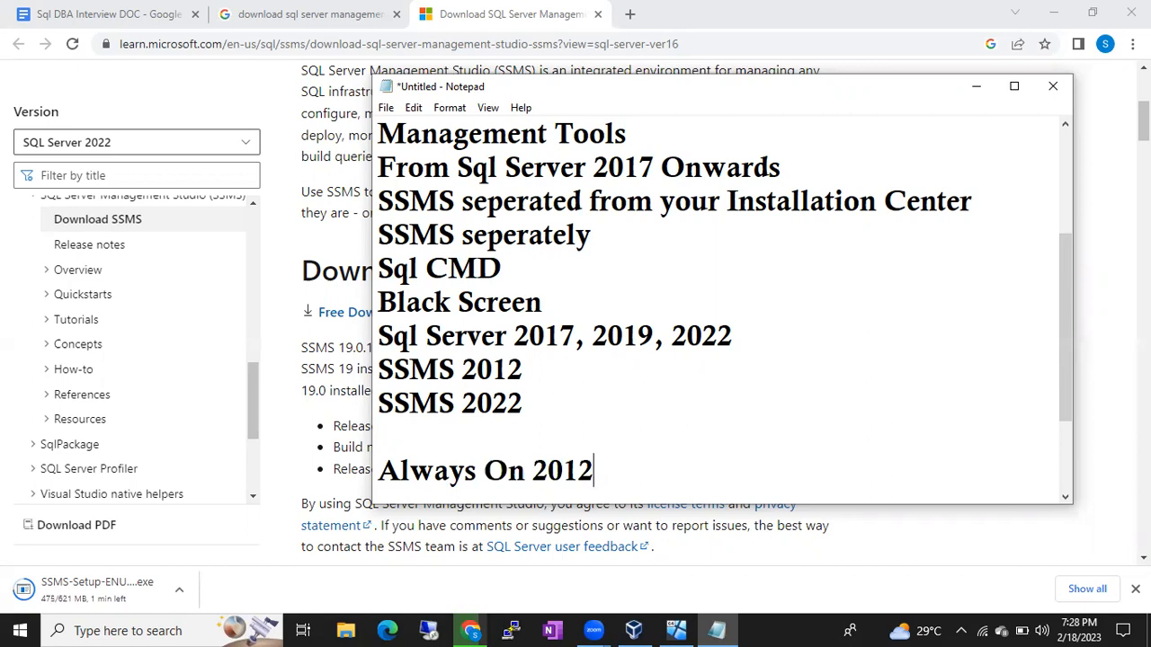
# - Add the line "SSMS 2008- Sql Server 2012" below Always On 2012
pyautogui.press('Return')
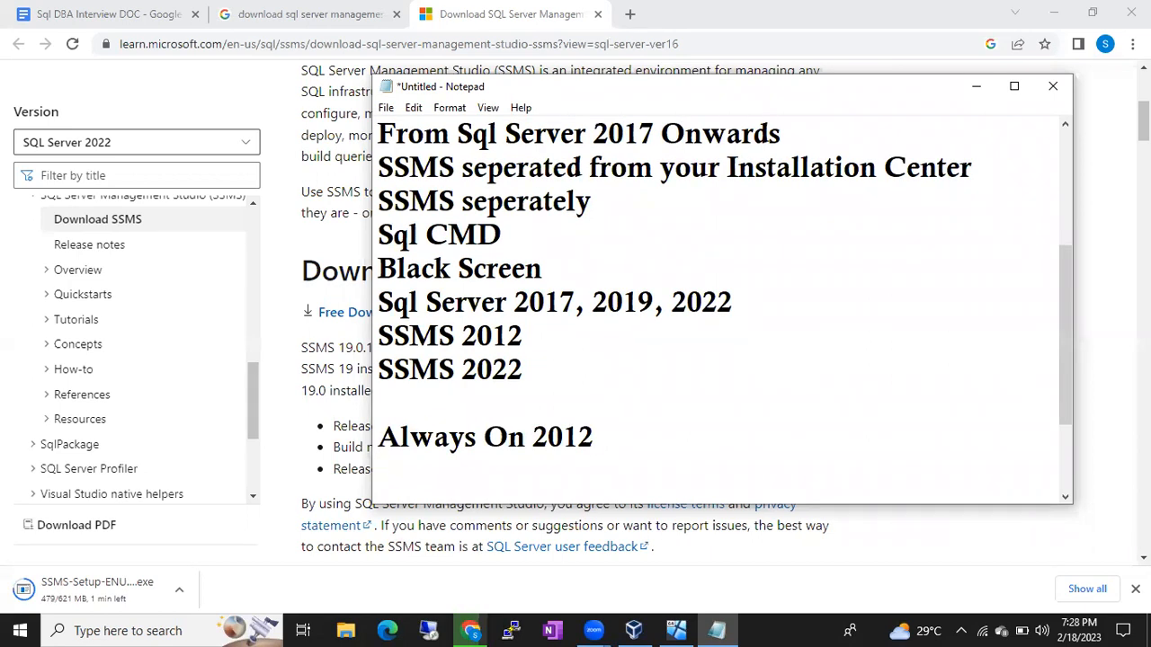
pyautogui.write('SSMS 200')
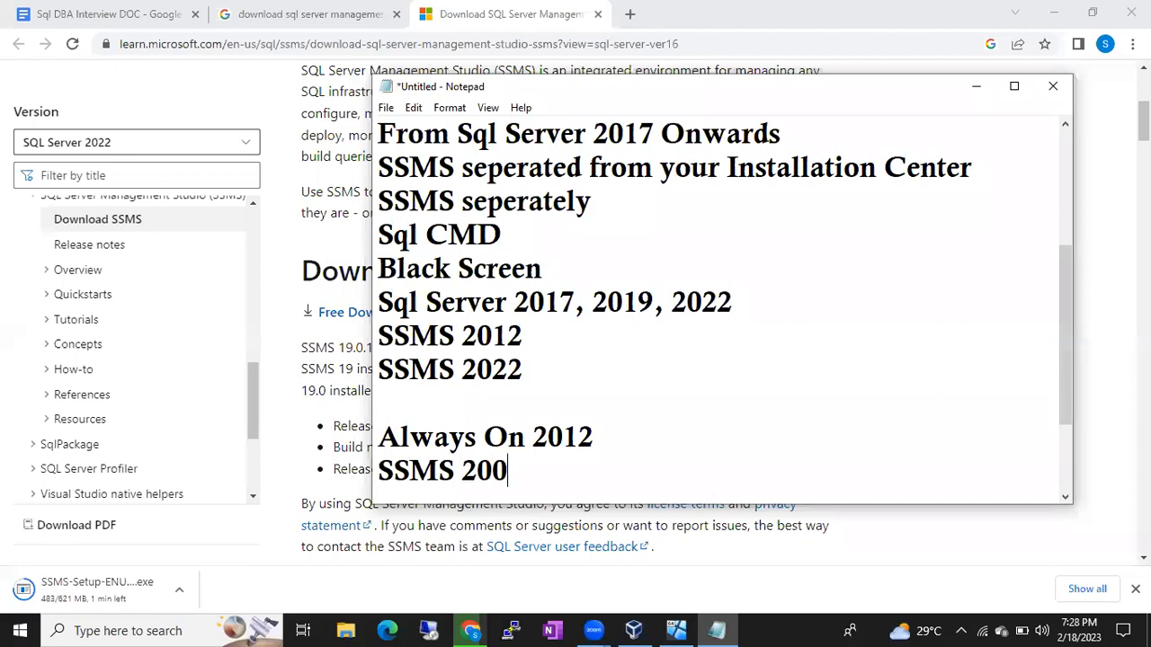
pyautogui.write('8- Sql Server 2012')
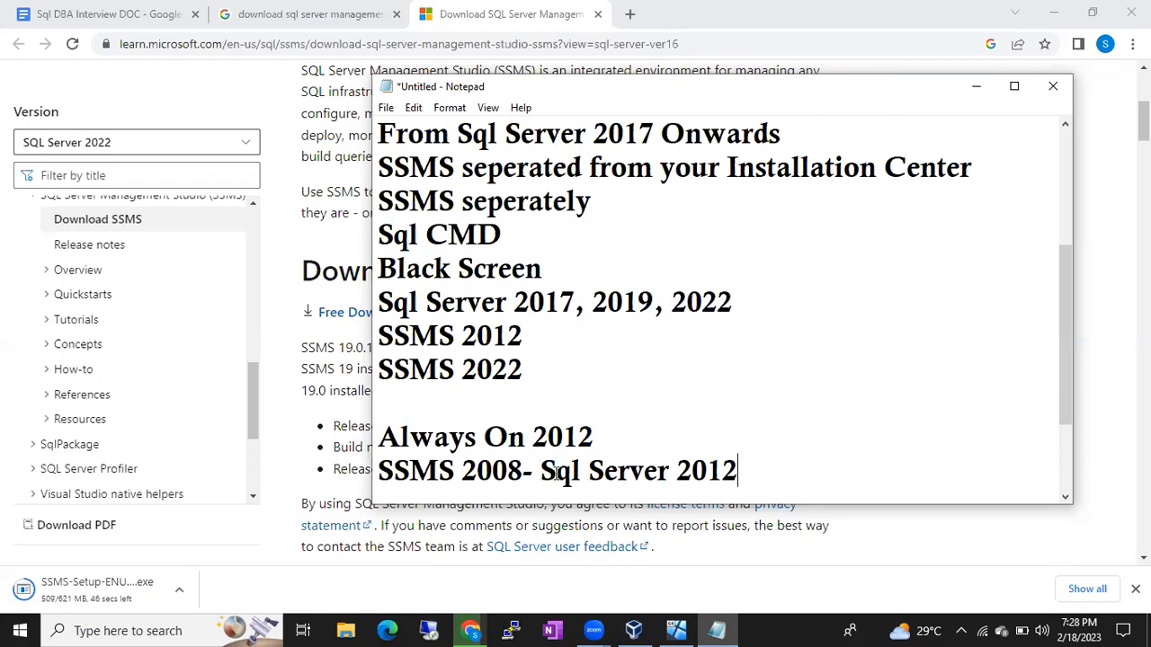
# - Compare SSMS 2008 with Sql Server 2012 and the Always On 2012 line by highlighting them in turn
pyautogui.moveTo(669, 471); pyautogui.dragTo(741, 471)
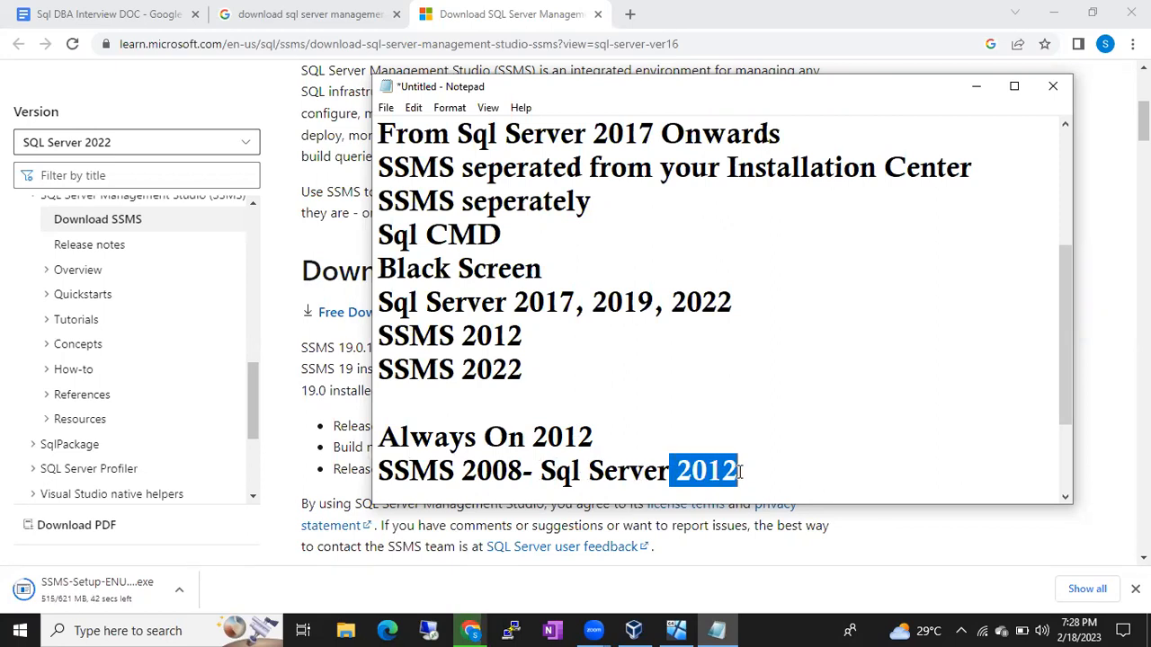
pyautogui.moveTo(393, 471); pyautogui.dragTo(511, 467)
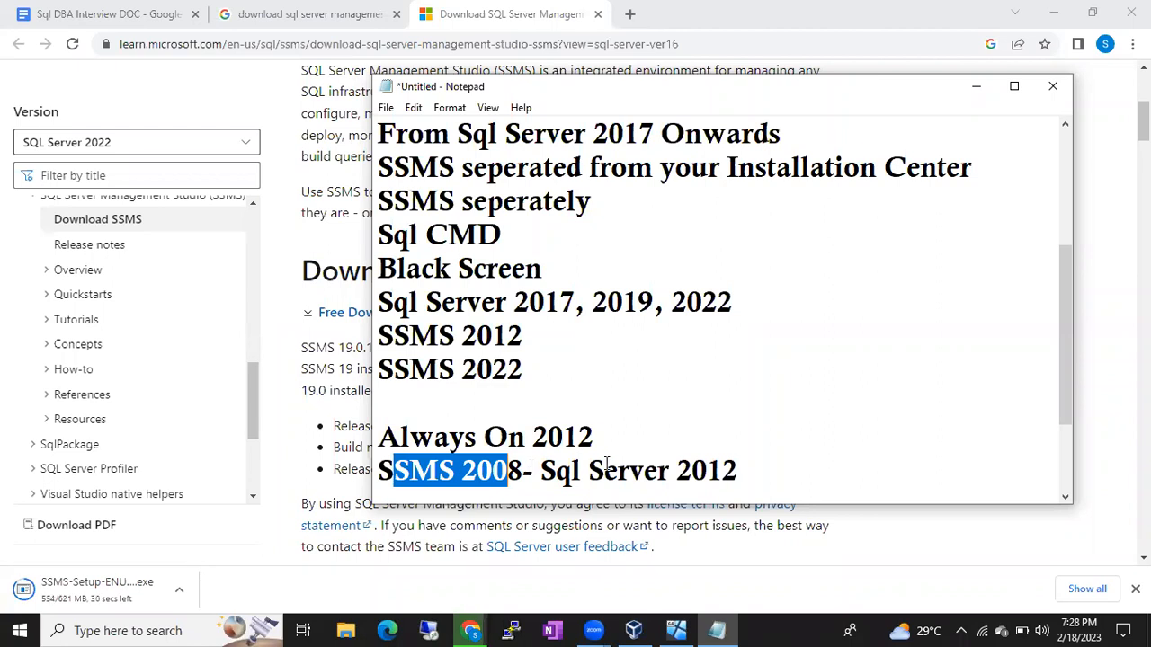
pyautogui.moveTo(656, 470); pyautogui.dragTo(721, 470)
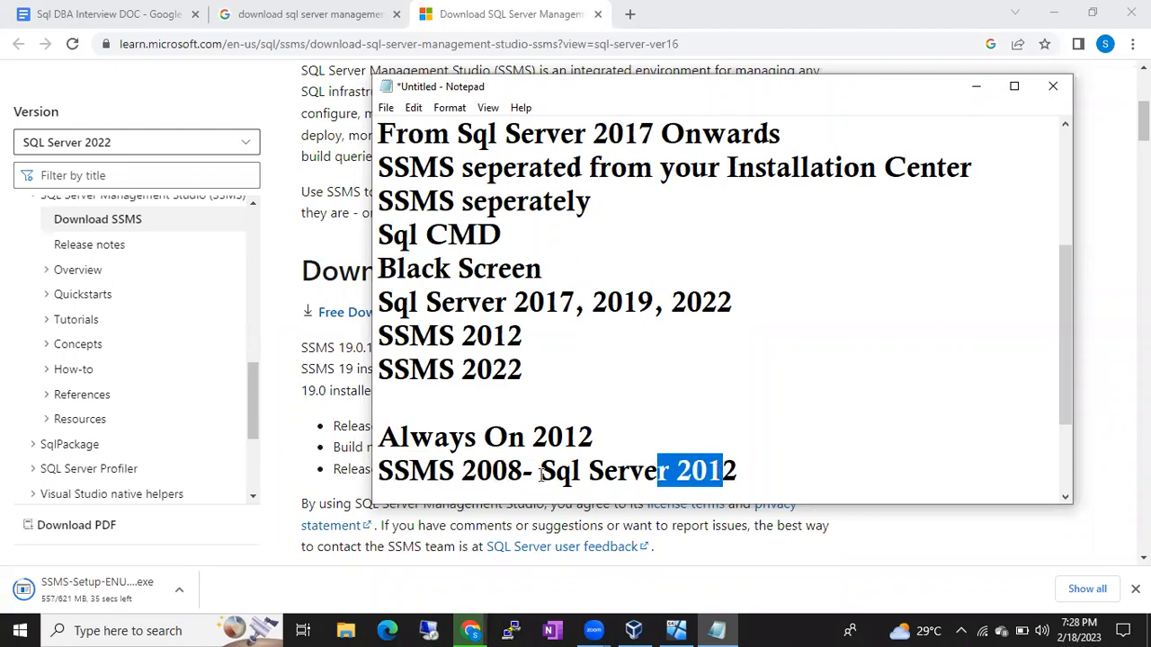
pyautogui.moveTo(456, 470); pyautogui.dragTo(378, 441)
pyautogui.click(520, 441)
pyautogui.moveTo(535, 441); pyautogui.dragTo(594, 440)
pyautogui.click(382, 438)
pyautogui.moveTo(383, 438); pyautogui.dragTo(509, 438)
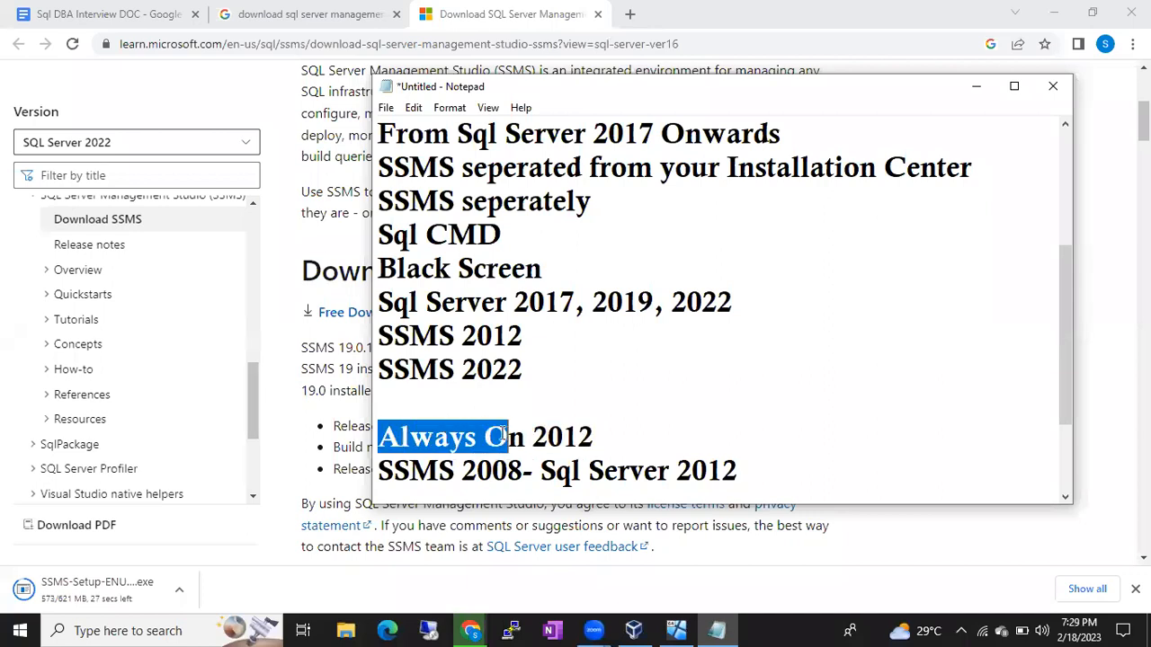
pyautogui.moveTo(669, 471); pyautogui.dragTo(733, 475)
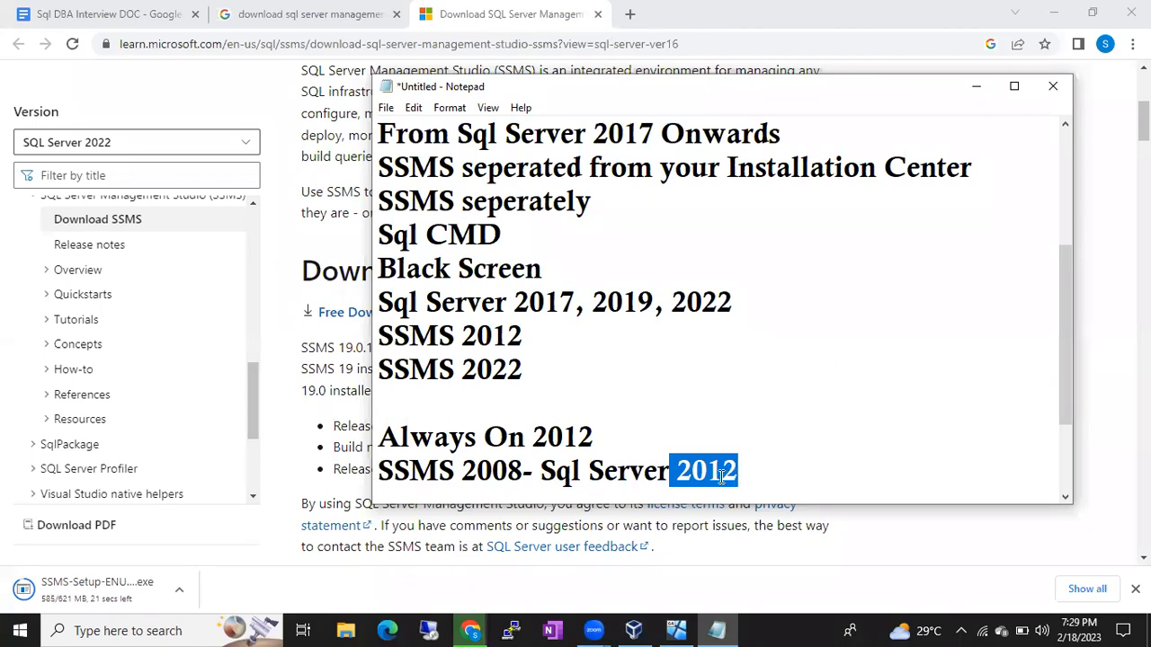
pyautogui.moveTo(462, 471)
pyautogui.mouseDown()
pyautogui.moveTo(524, 472)
pyautogui.moveTo(463, 471)
pyautogui.mouseUp()
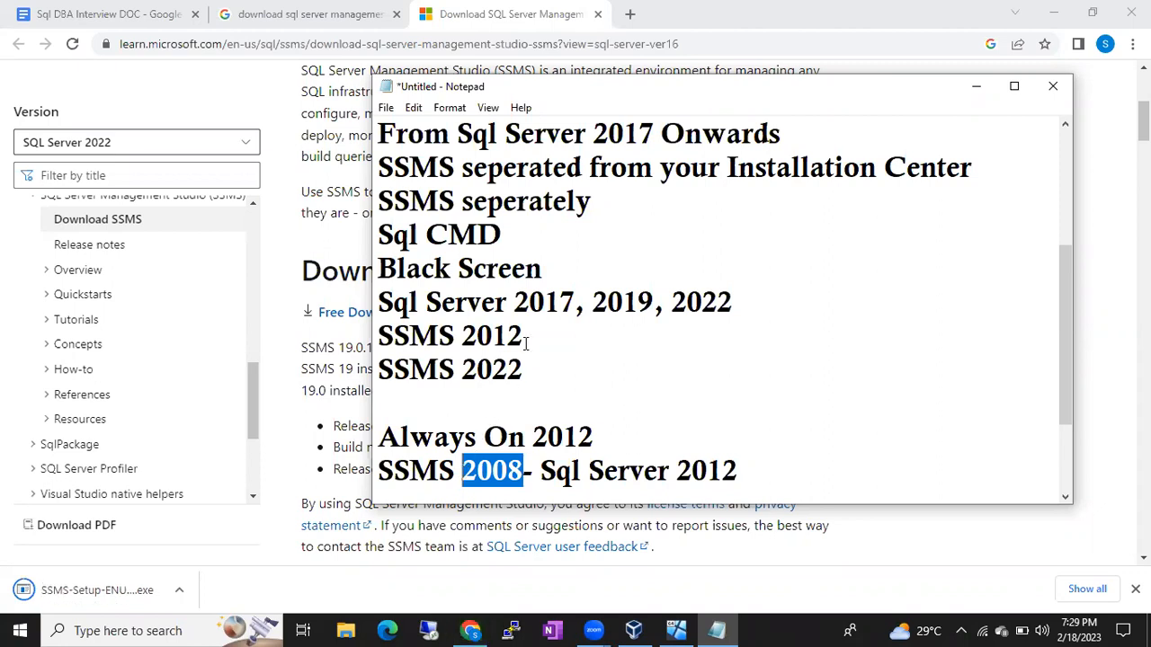
# - Compare the SSMS 2012 line with the Sql Server 2017, 2019, 2022 line by highlighting them alternately
pyautogui.click(516, 306)
pyautogui.moveTo(516, 306); pyautogui.dragTo(723, 306)
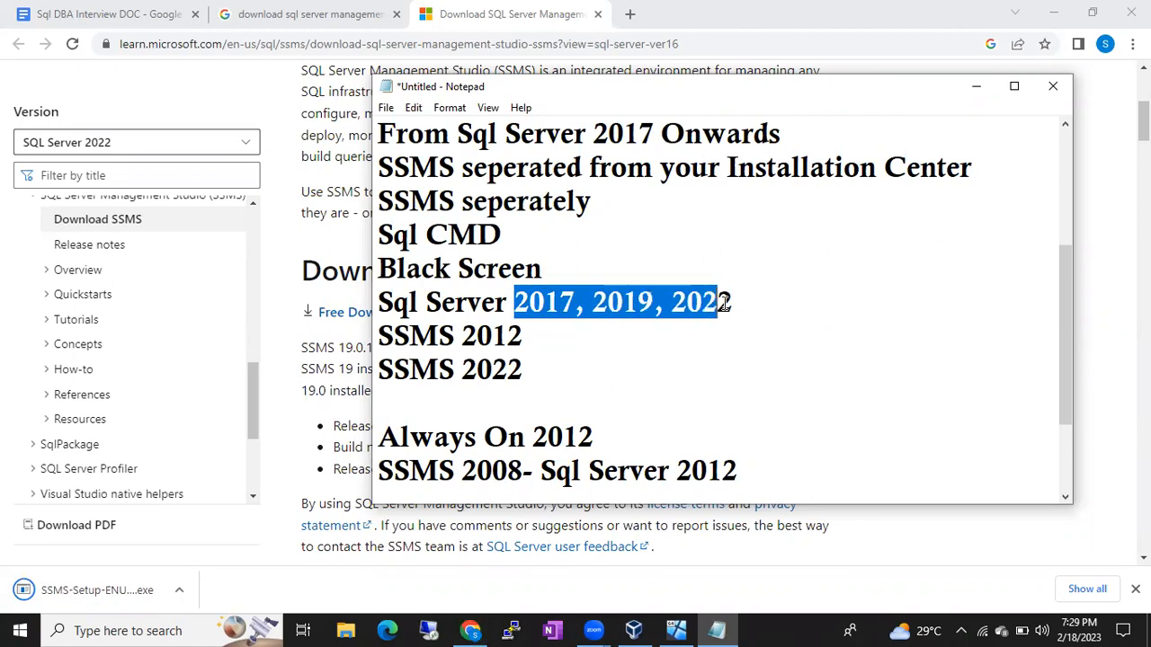
pyautogui.click(463, 337)
pyautogui.moveTo(465, 337); pyautogui.dragTo(526, 336)
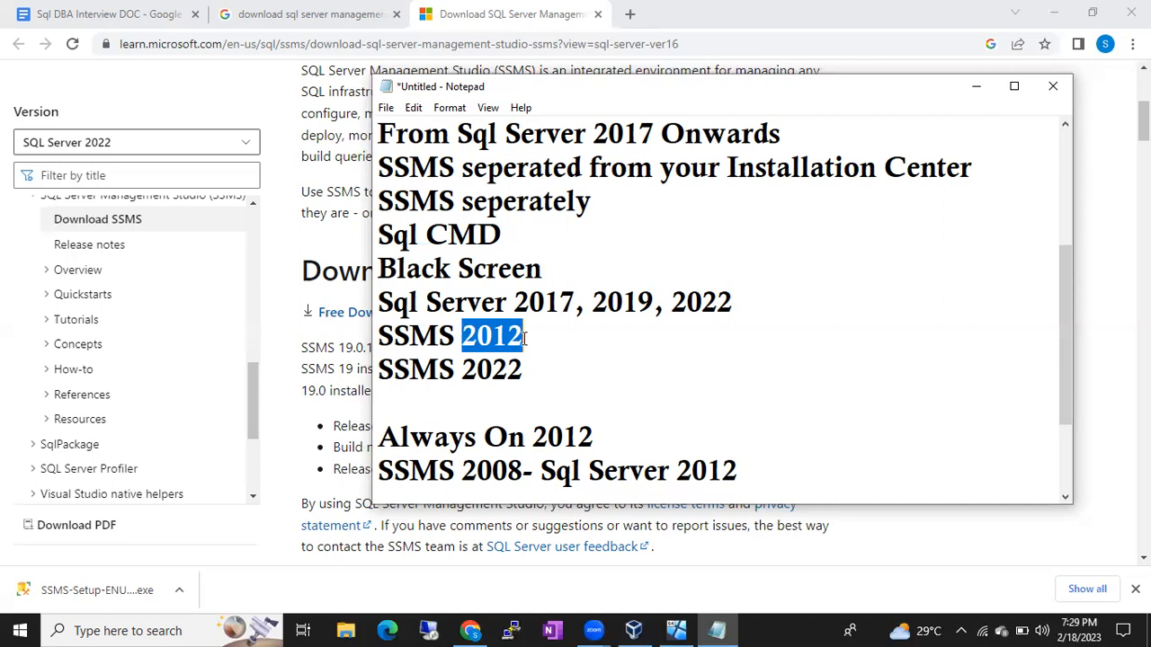
pyautogui.click(519, 304)
pyautogui.moveTo(530, 304); pyautogui.dragTo(720, 303)
pyautogui.moveTo(531, 334); pyautogui.dragTo(369, 337)
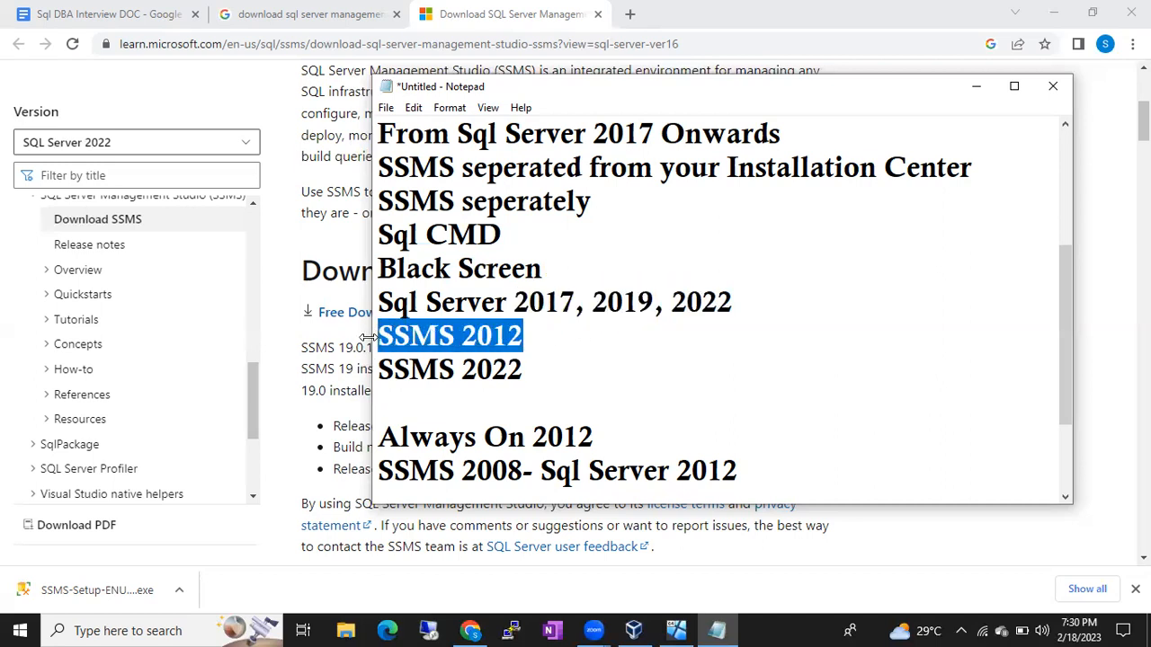
pyautogui.moveTo(410, 302); pyautogui.dragTo(712, 321)
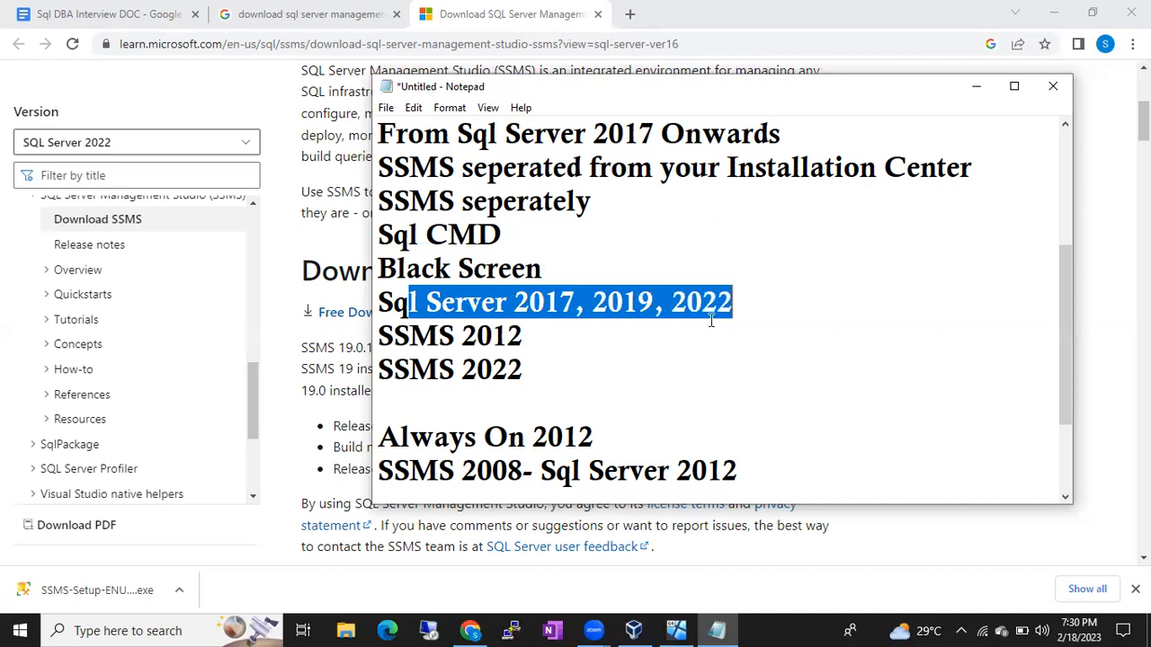
pyautogui.moveTo(536, 340); pyautogui.dragTo(356, 345)
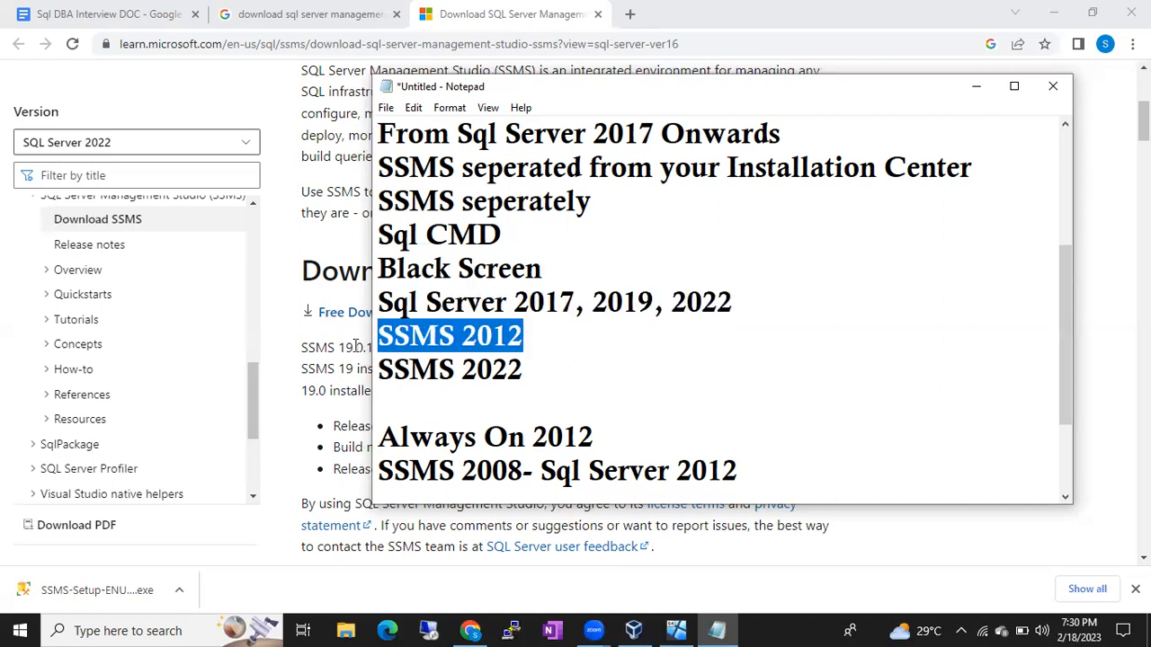
pyautogui.moveTo(455, 303); pyautogui.dragTo(745, 296)
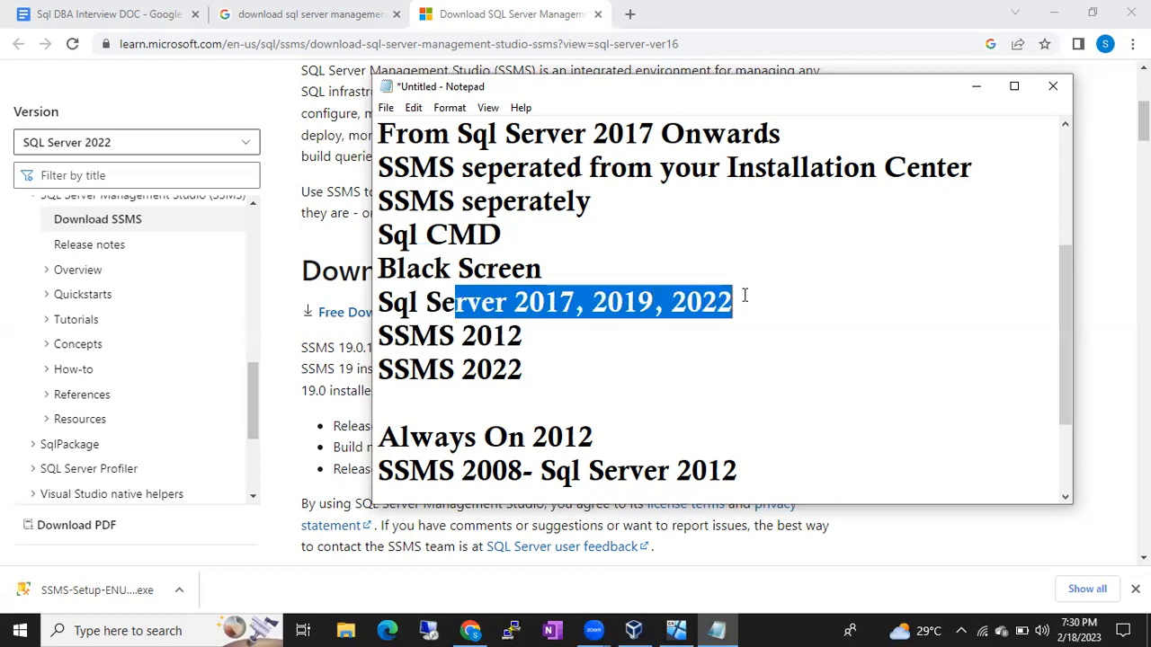
pyautogui.moveTo(529, 337); pyautogui.dragTo(342, 344)
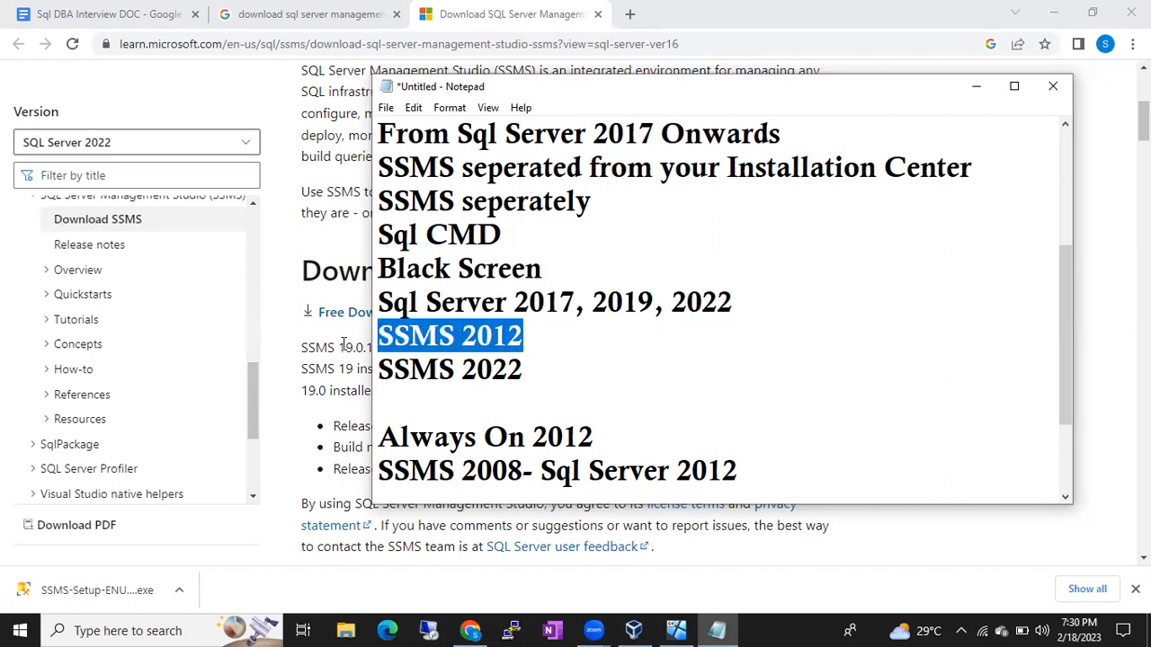
pyautogui.moveTo(608, 301); pyautogui.dragTo(654, 302)
pyautogui.moveTo(524, 335); pyautogui.dragTo(394, 335)
pyautogui.moveTo(594, 302); pyautogui.dragTo(654, 302)
pyautogui.moveTo(524, 335); pyautogui.dragTo(365, 339)
# - Show the downloaded SSMS setup file in its System Downloads folder and copy SSMS-Setup-ENU (2)
pyautogui.click(180, 590)
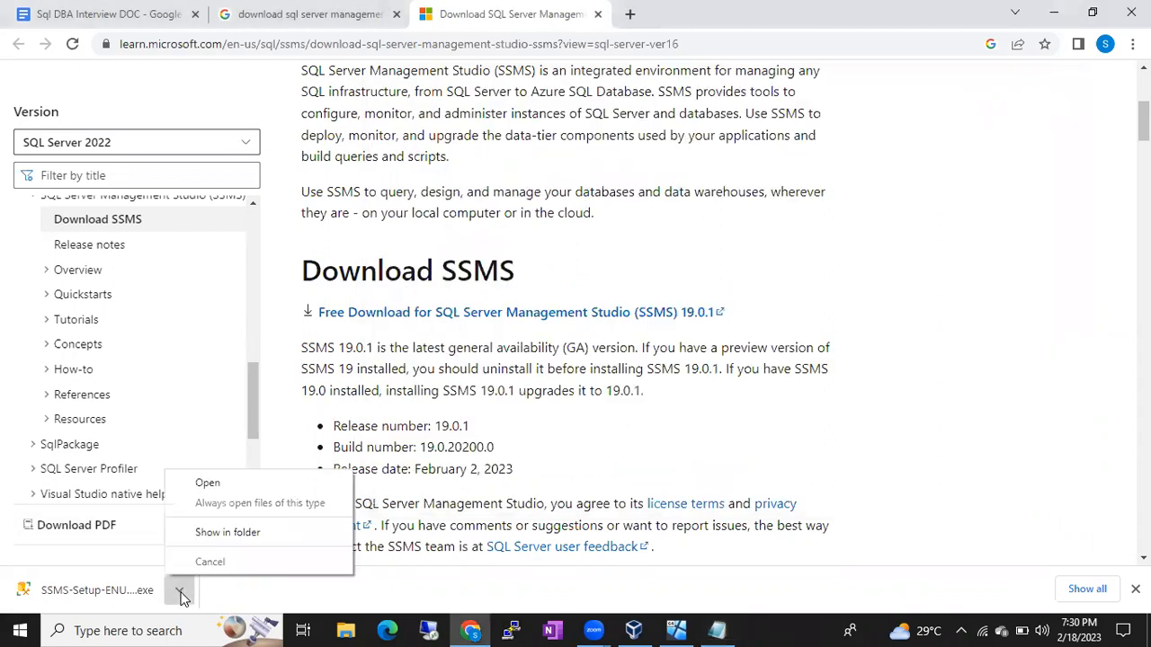
pyautogui.click(209, 539)
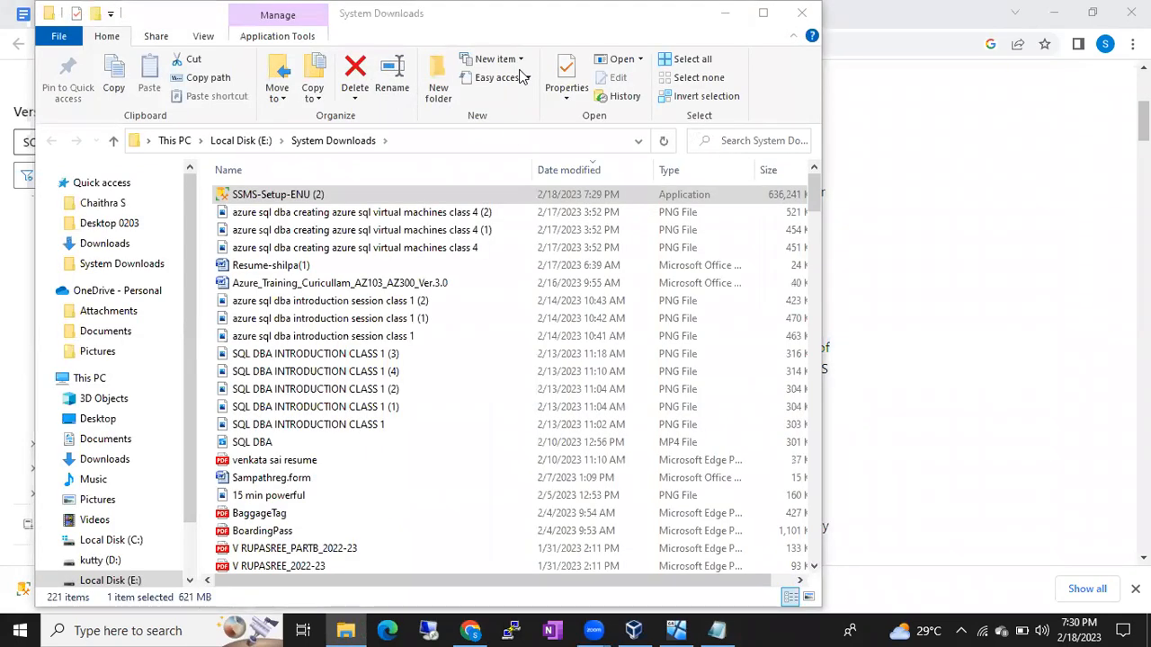
pyautogui.rightClick(265, 195)
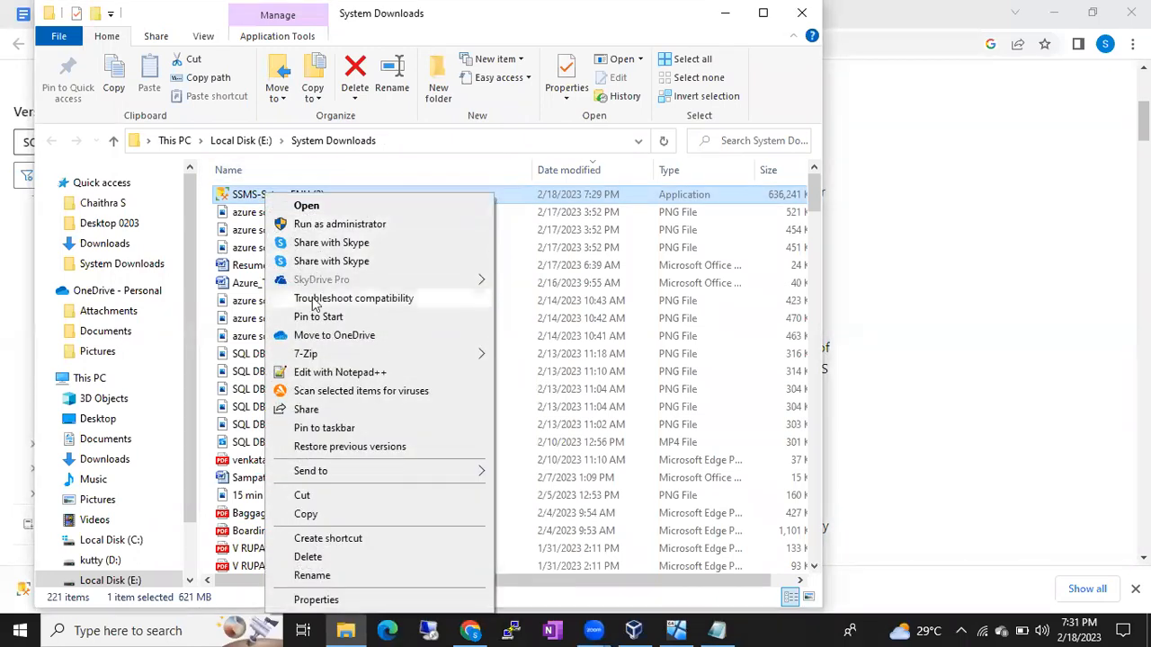
pyautogui.click(306, 514)
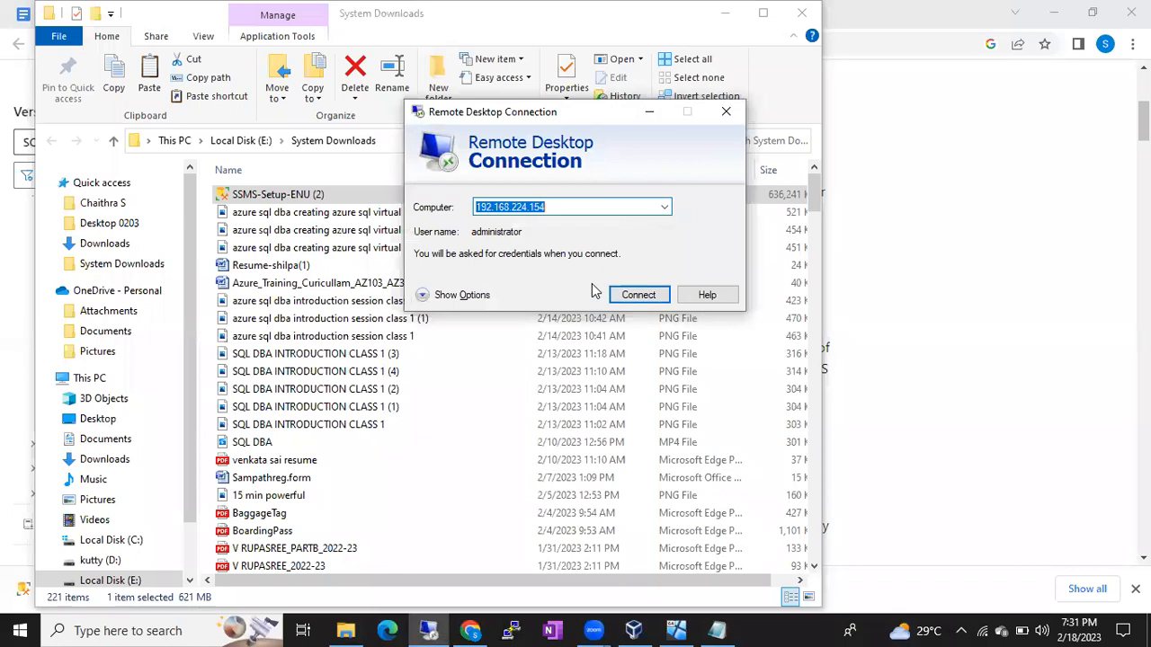
# - Switch to the running BATCH48 virtual machine in VirtualBox and open a command prompt in it
pyautogui.click(967, 311)
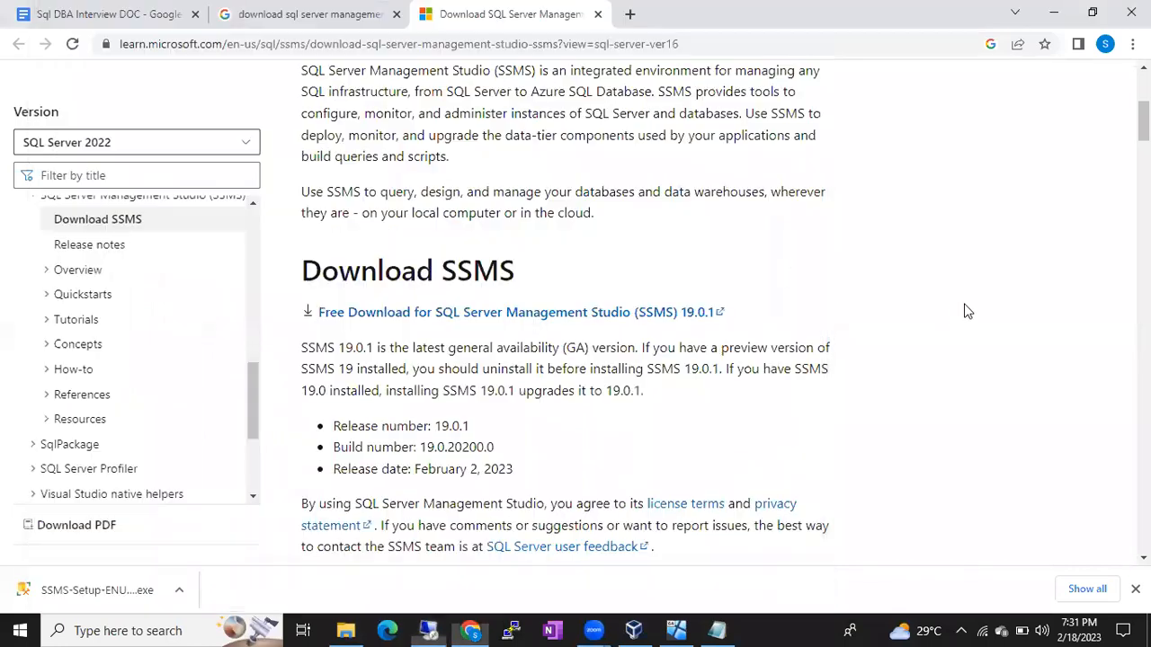
pyautogui.click(674, 630)
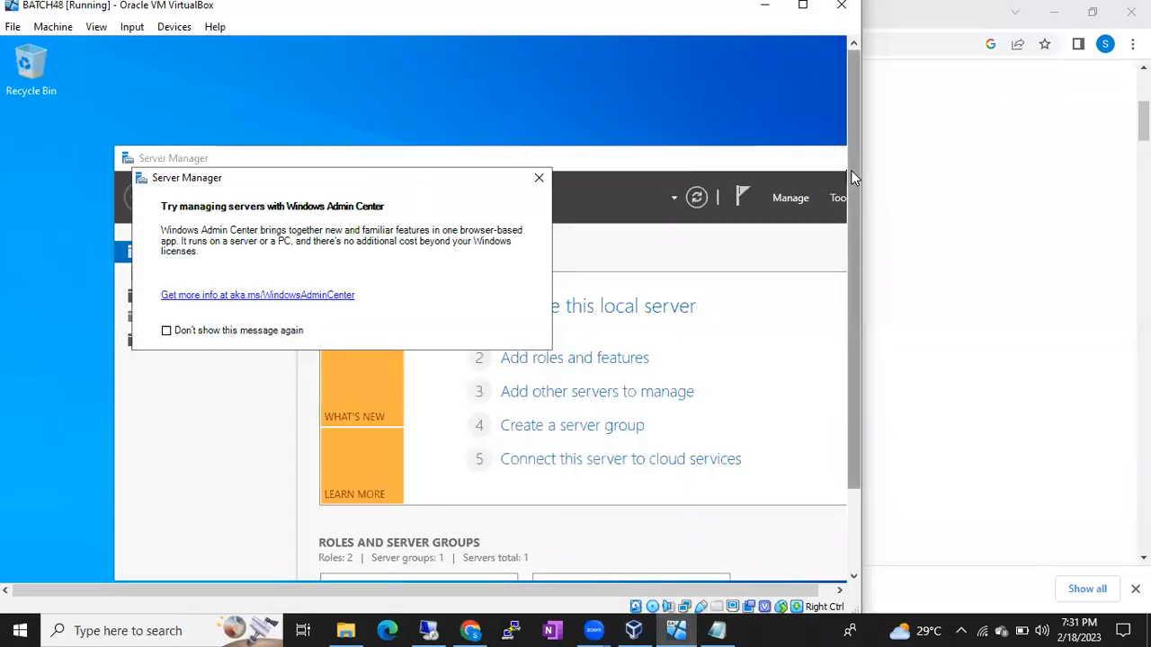
pyautogui.moveTo(851, 170); pyautogui.dragTo(848, 295)
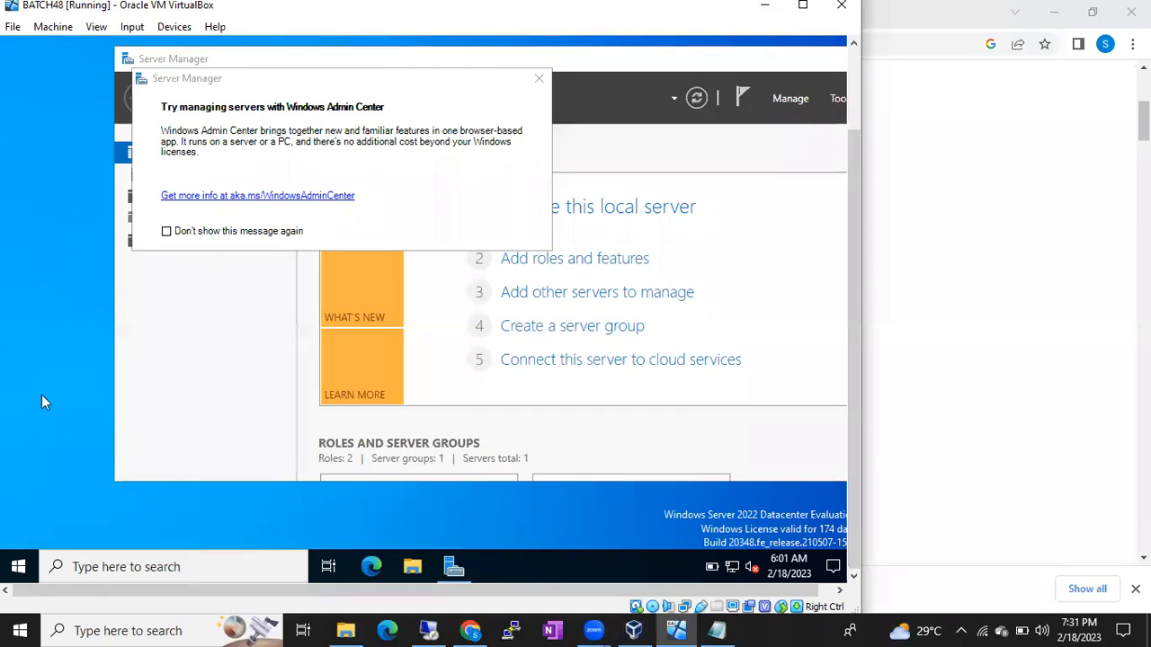
pyautogui.press('super+r')
pyautogui.write('cmd')
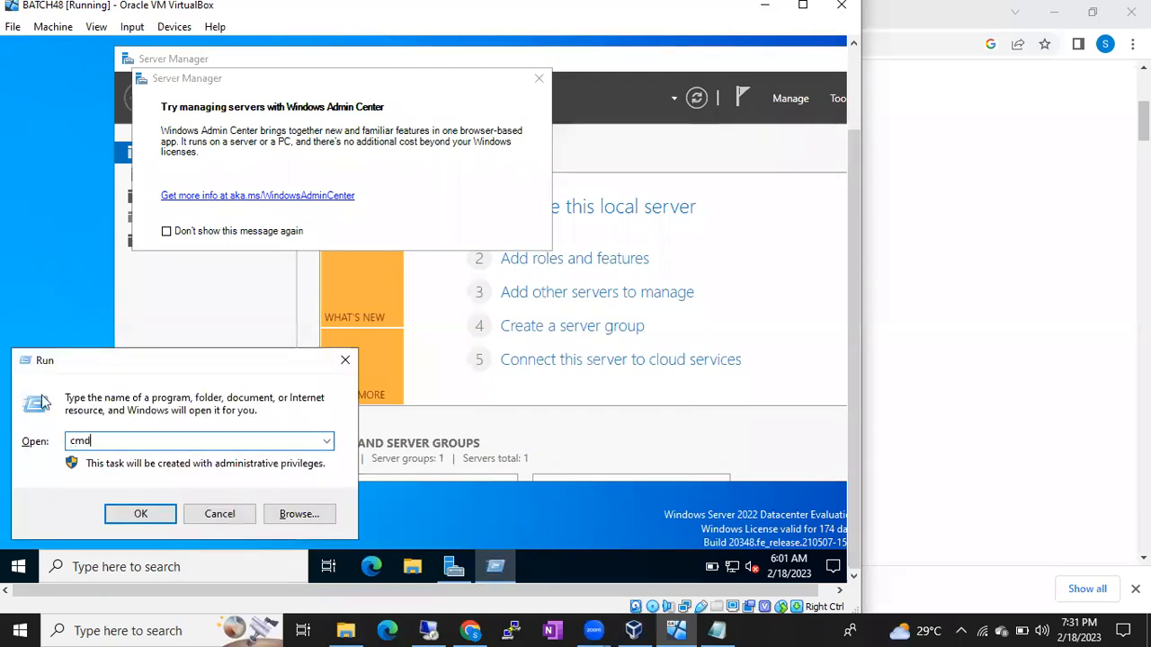
pyautogui.press('Return')
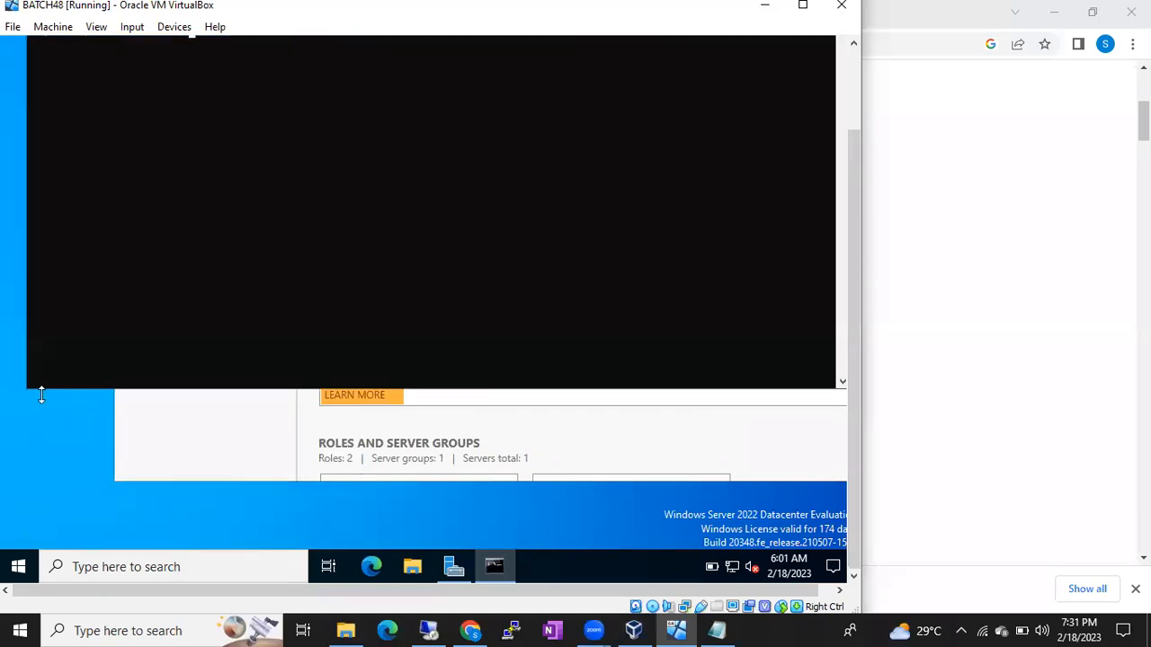
# - Run ipconfig in the virtual machine's command prompt to look up its IPv4 address
pyautogui.moveTo(850, 154); pyautogui.dragTo(851, 81)
pyautogui.write('ipconfi')
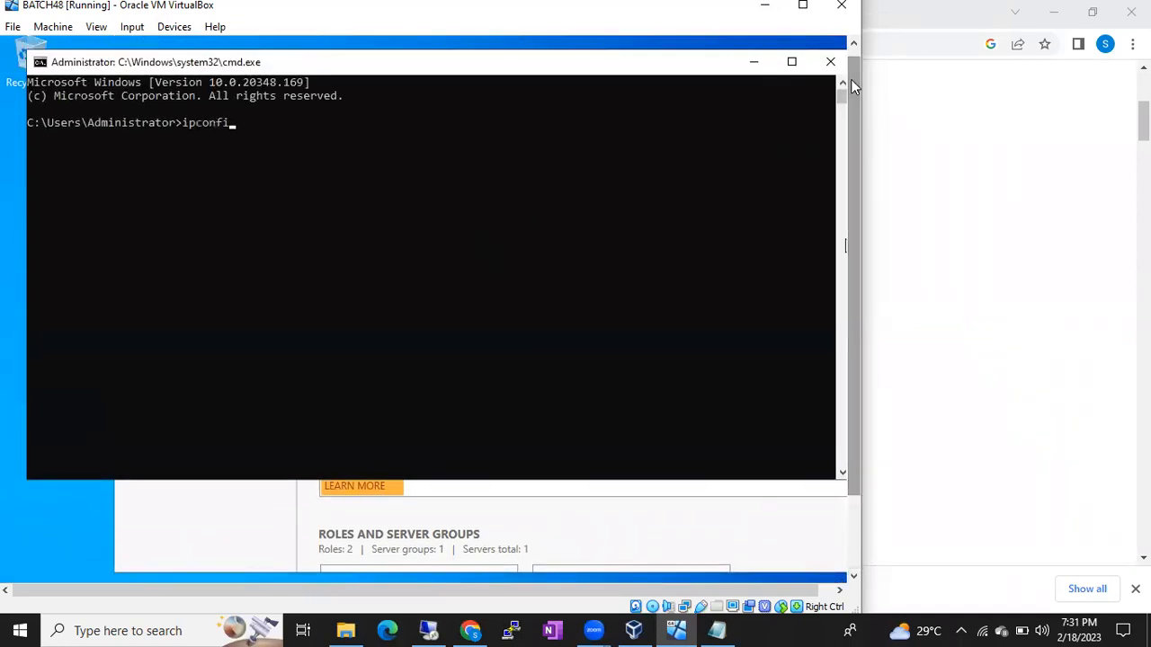
pyautogui.write('g')
pyautogui.press('Return')
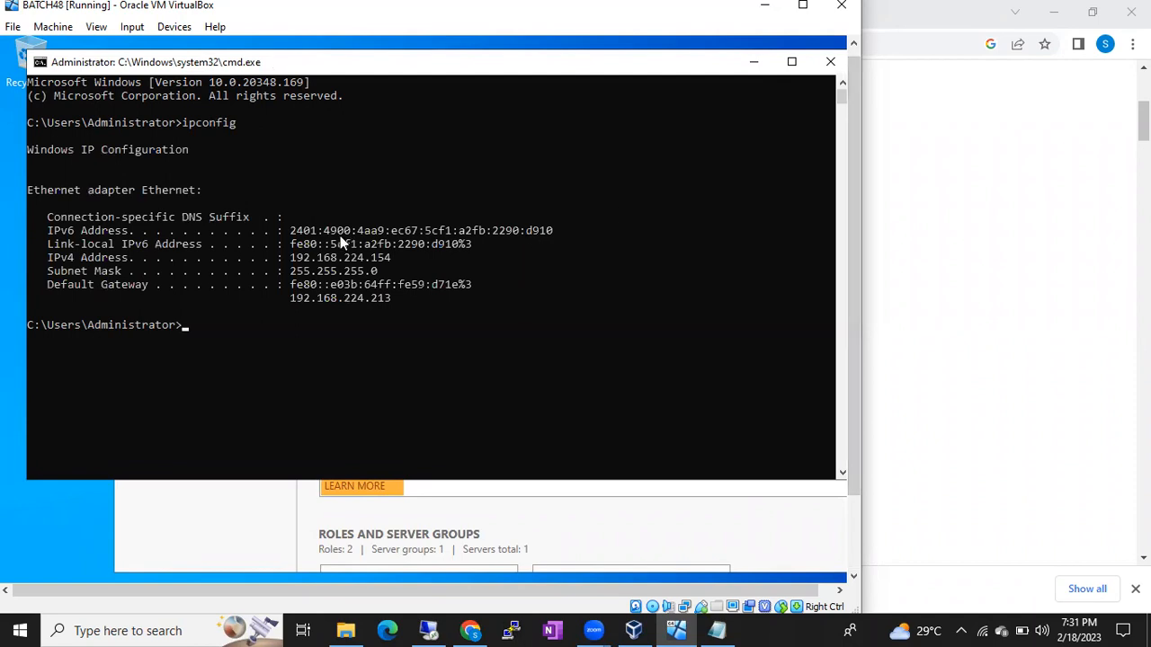
# - Switch to Remote Desktop Connection and connect to 192.168.224.154 as administrator, entering the account password
pyautogui.click(430, 631)
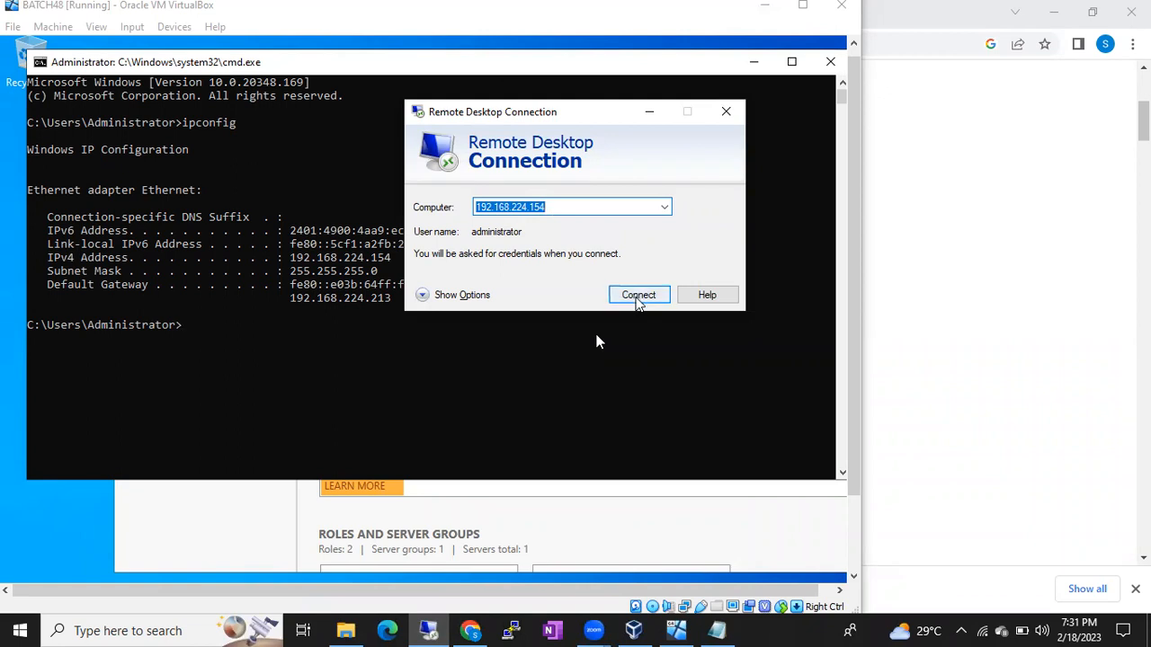
pyautogui.click(639, 296)
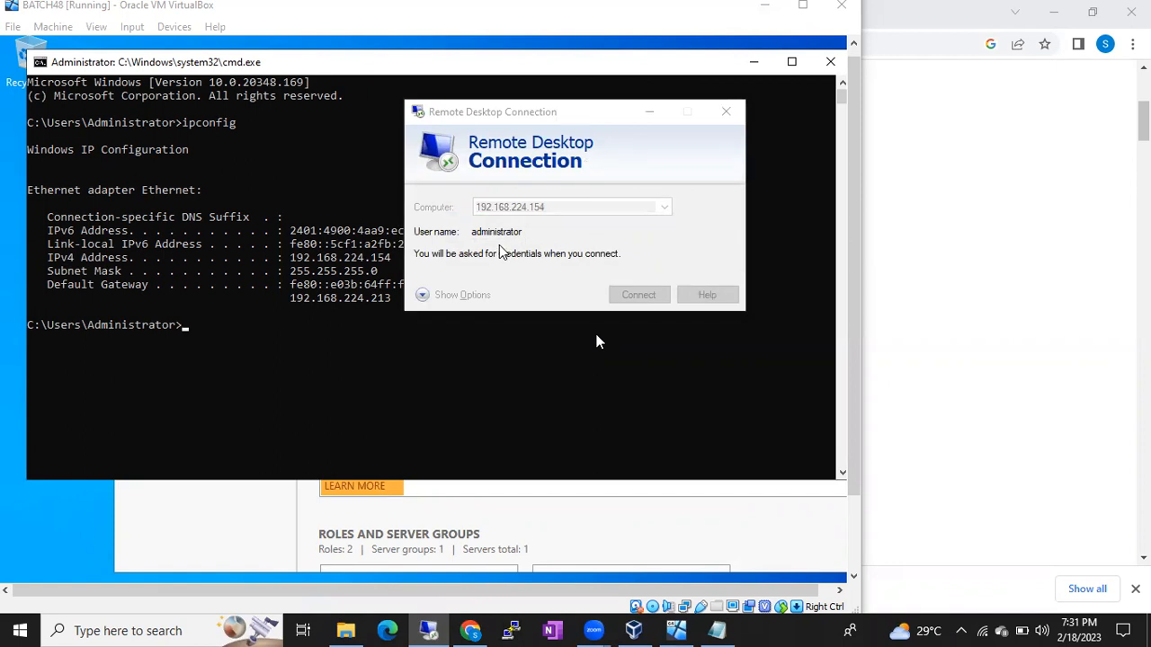
pyautogui.write('••••••••••')
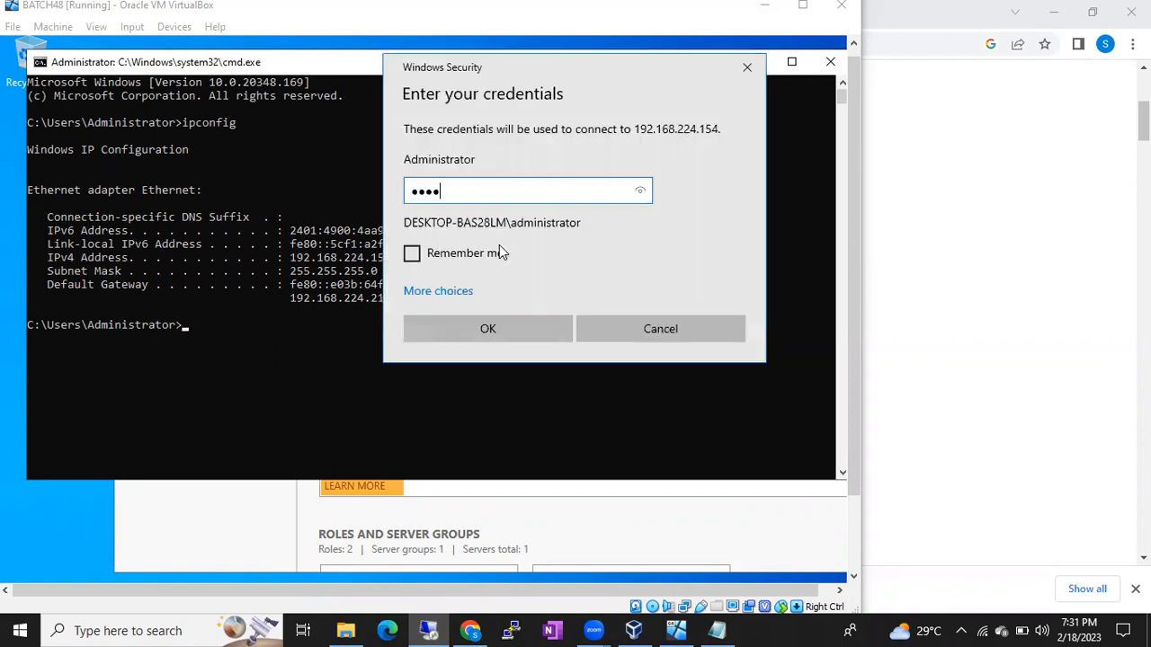
pyautogui.write('•••')
pyautogui.press('Return')
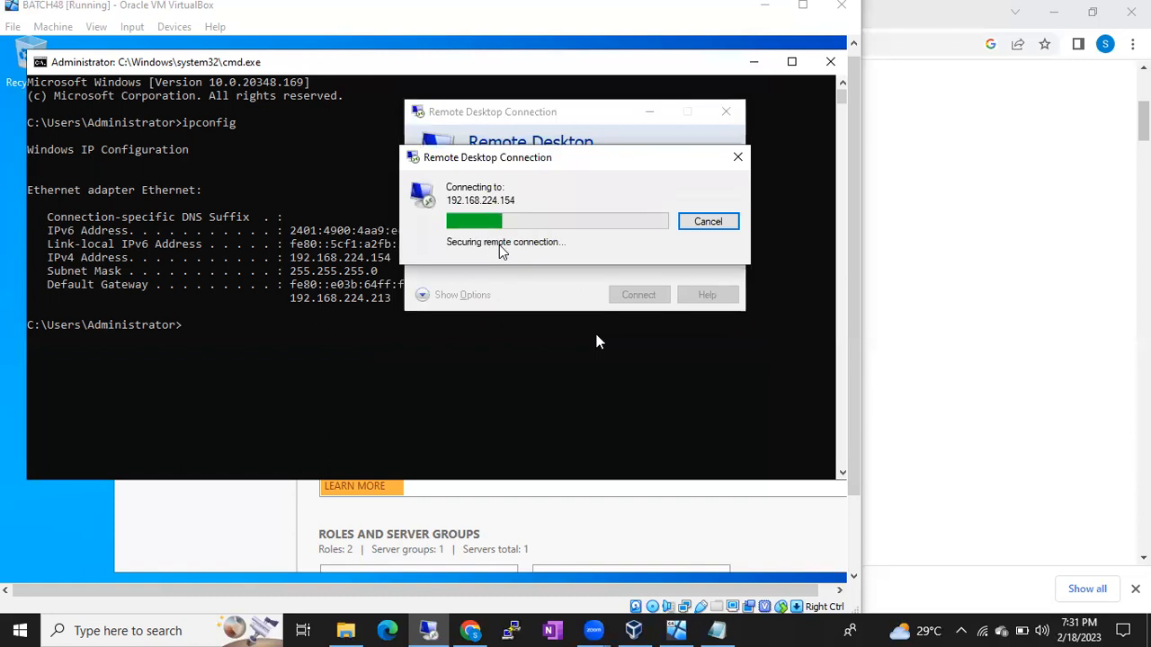
# - Finish connecting to the remote server 192.168.224.154 and open its Local Disk (C:) in File Explorer
pyautogui.click(627, 351)
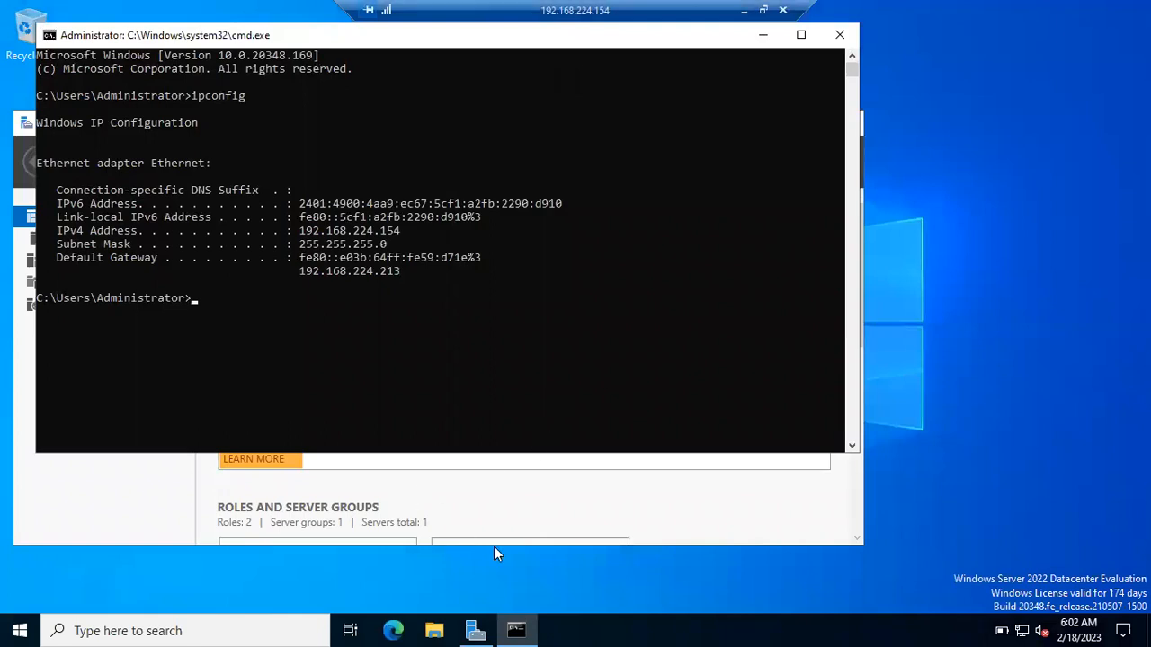
pyautogui.click(435, 630)
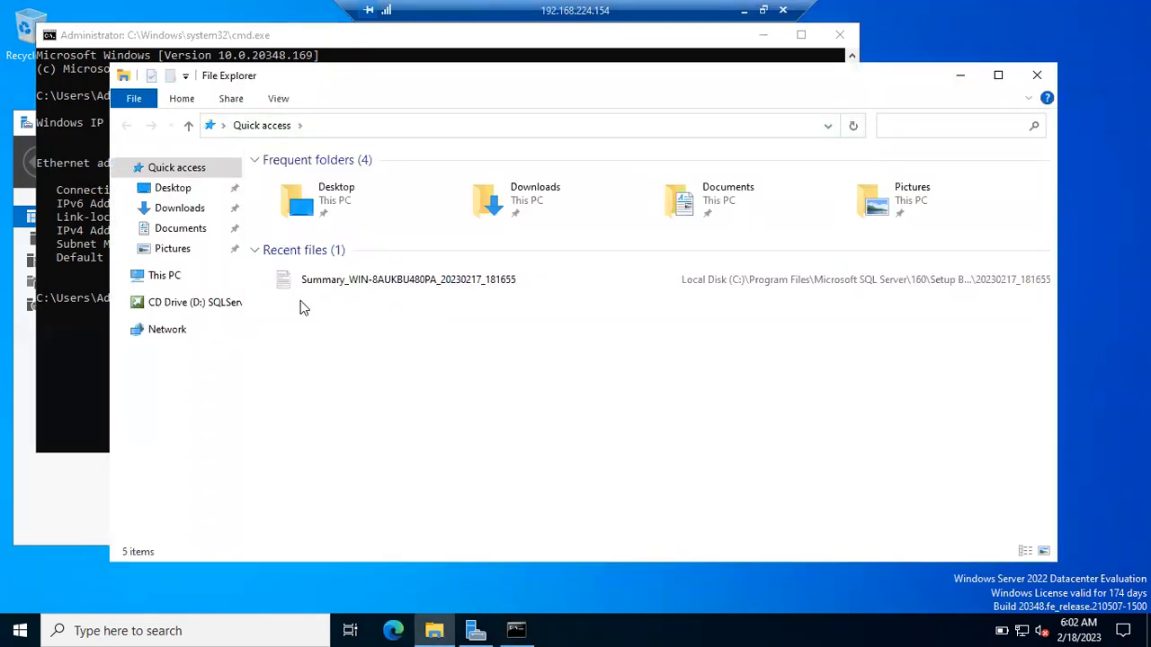
pyautogui.click(164, 277)
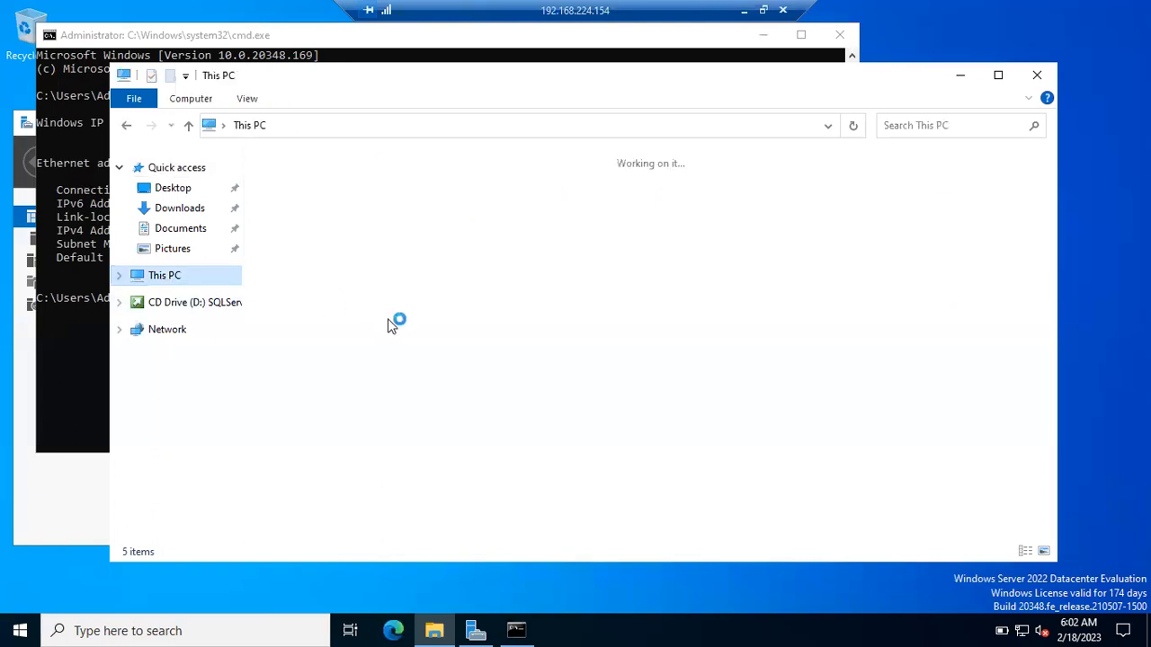
pyautogui.doubleClick(358, 367)
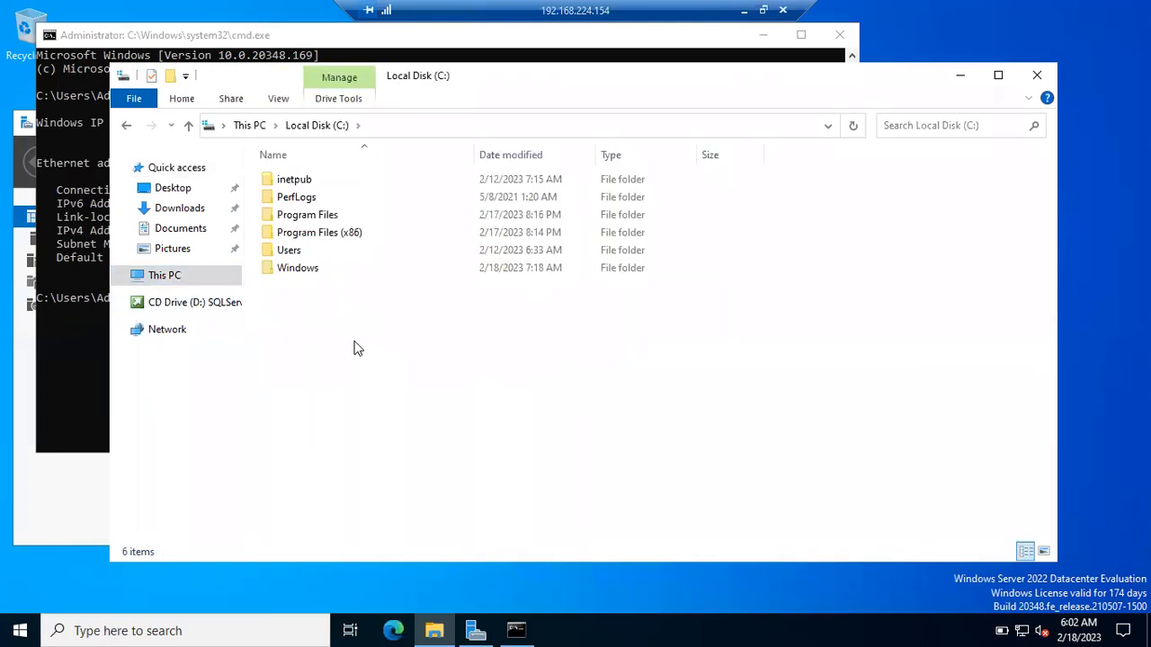
# - Create a folder named SSMS on Local Disk (C:) and paste the copied SSMS setup file into it
pyautogui.hotkey('ctrl', 'shift', 'n')
pyautogui.write('SSMS')
pyautogui.press('Return')
pyautogui.press('Return')
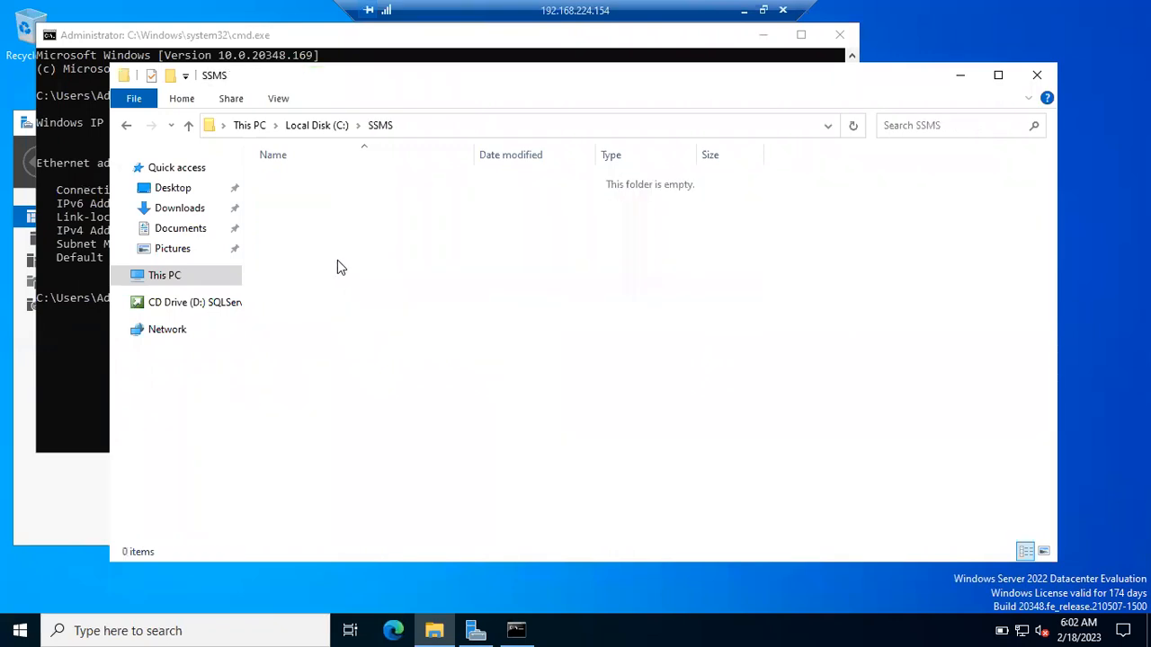
pyautogui.rightClick(326, 231)
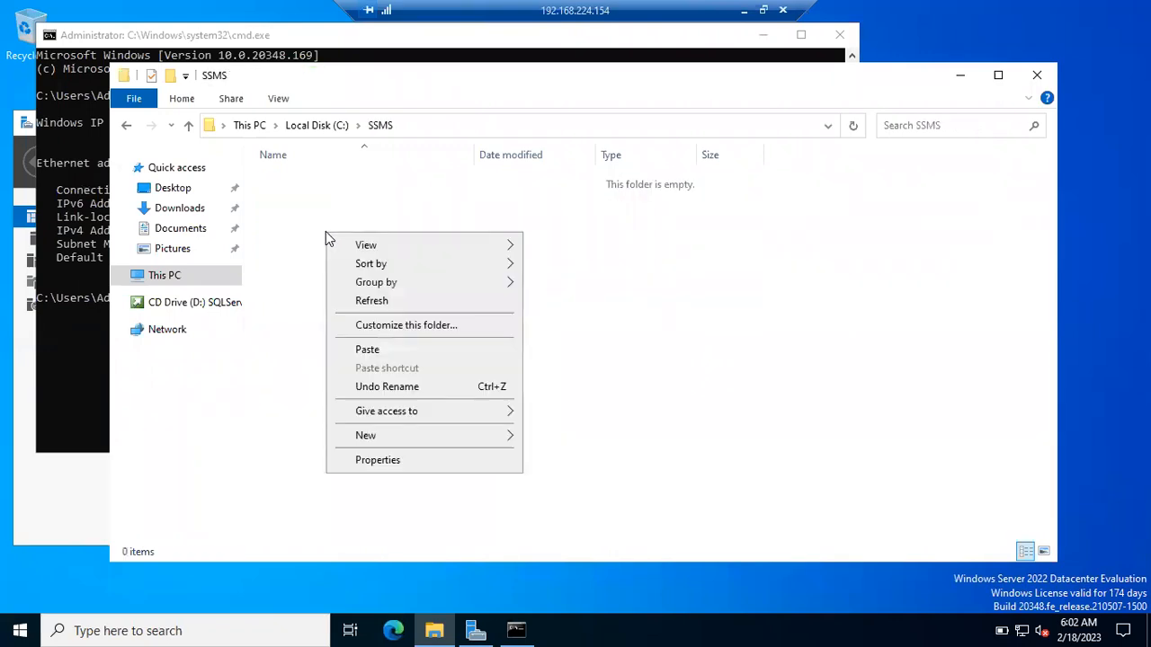
pyautogui.click(382, 352)
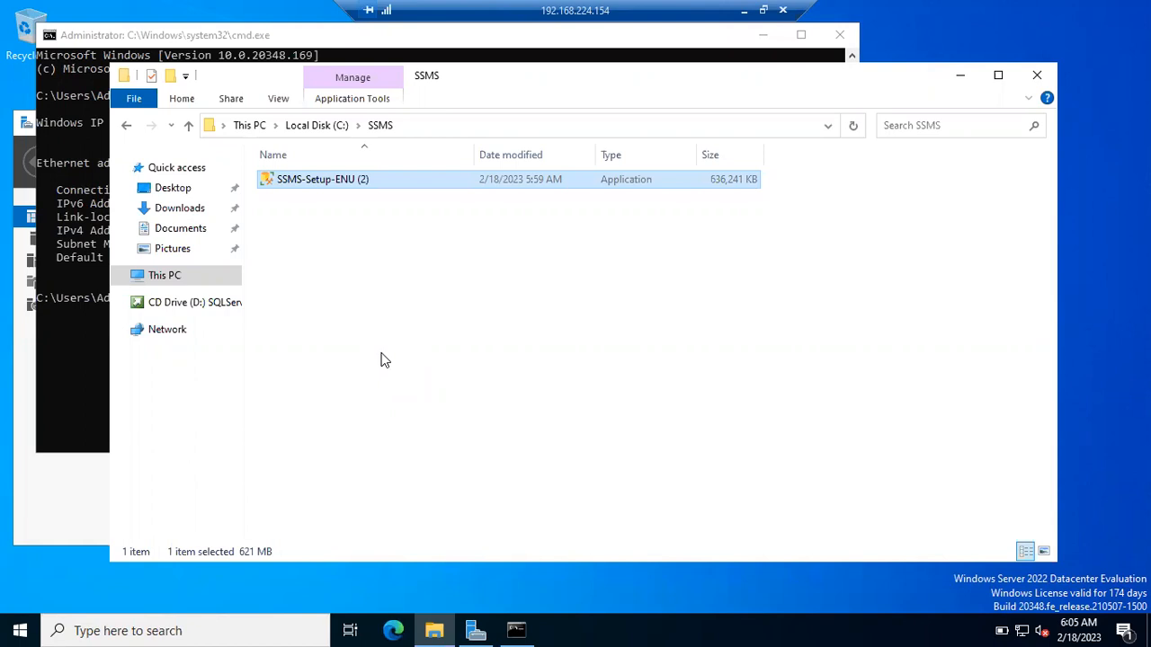
pyautogui.press('Return')
pyautogui.rightClick(309, 184)
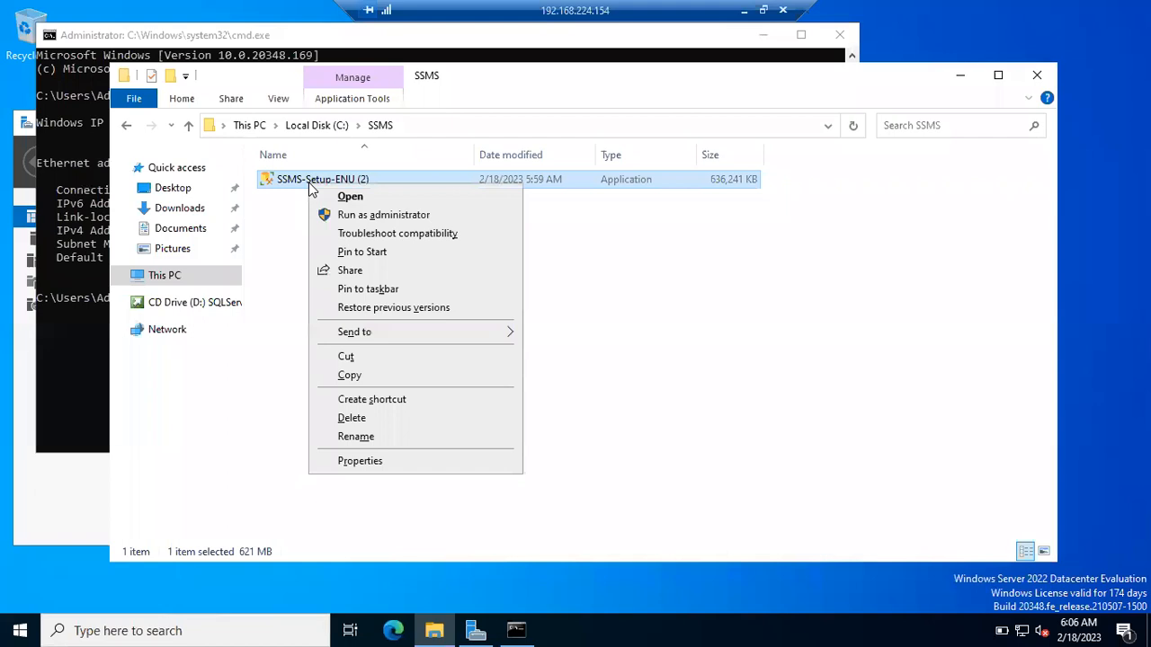
pyautogui.click(355, 216)
pyautogui.click(621, 224)
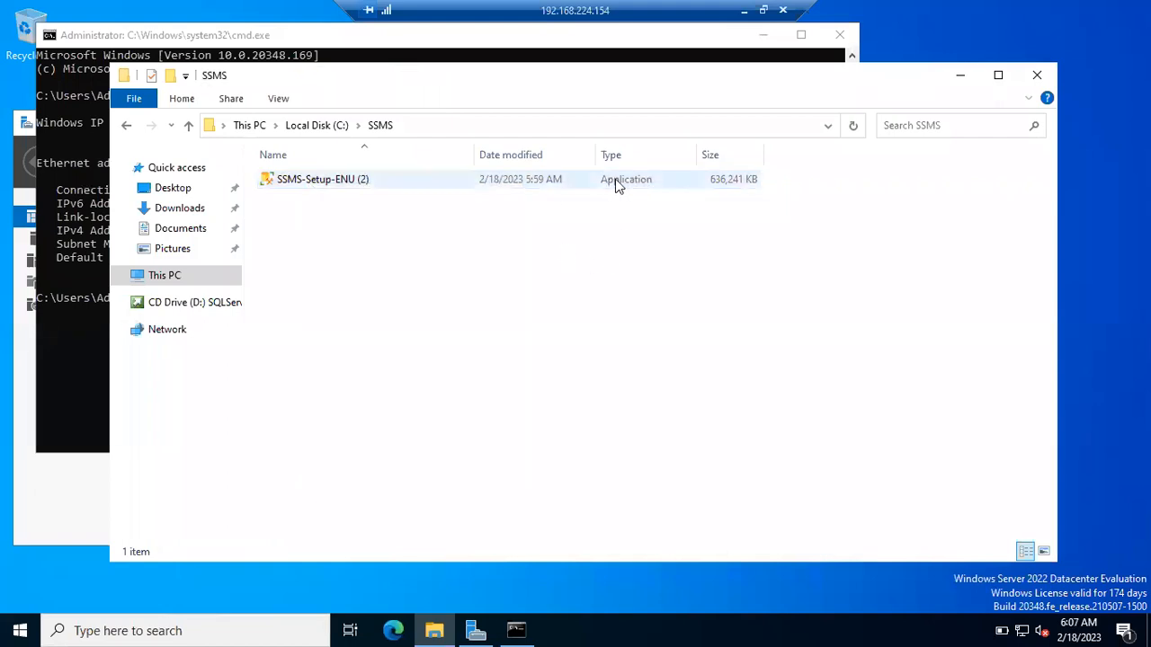
pyautogui.rightClick(349, 185)
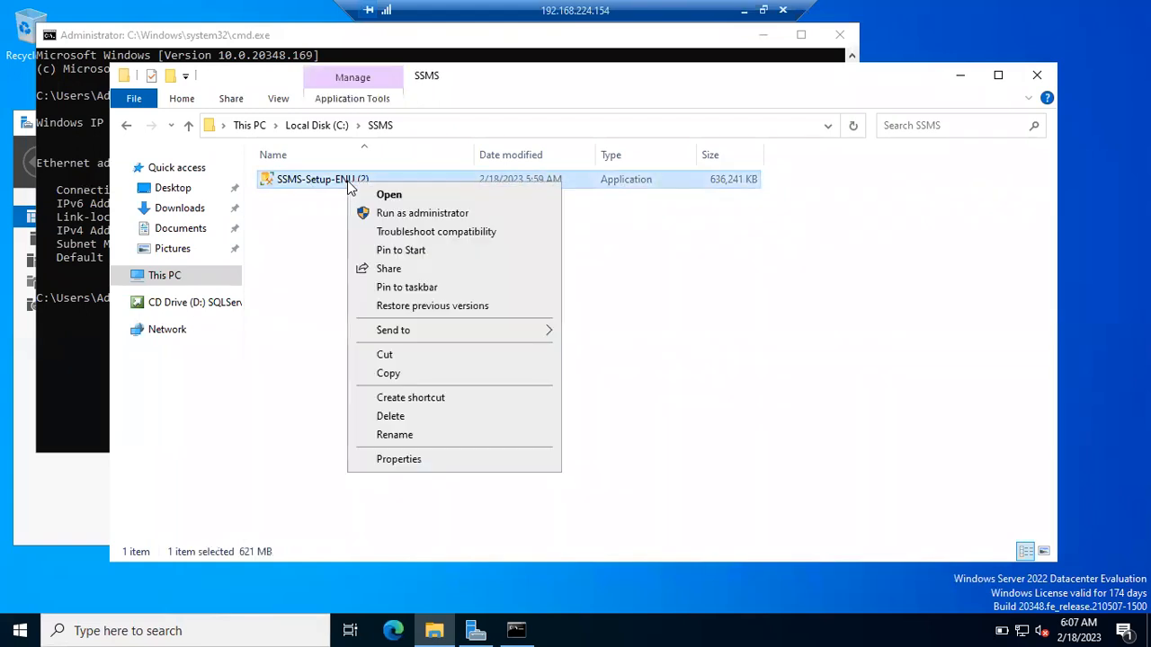
pyautogui.click(298, 210)
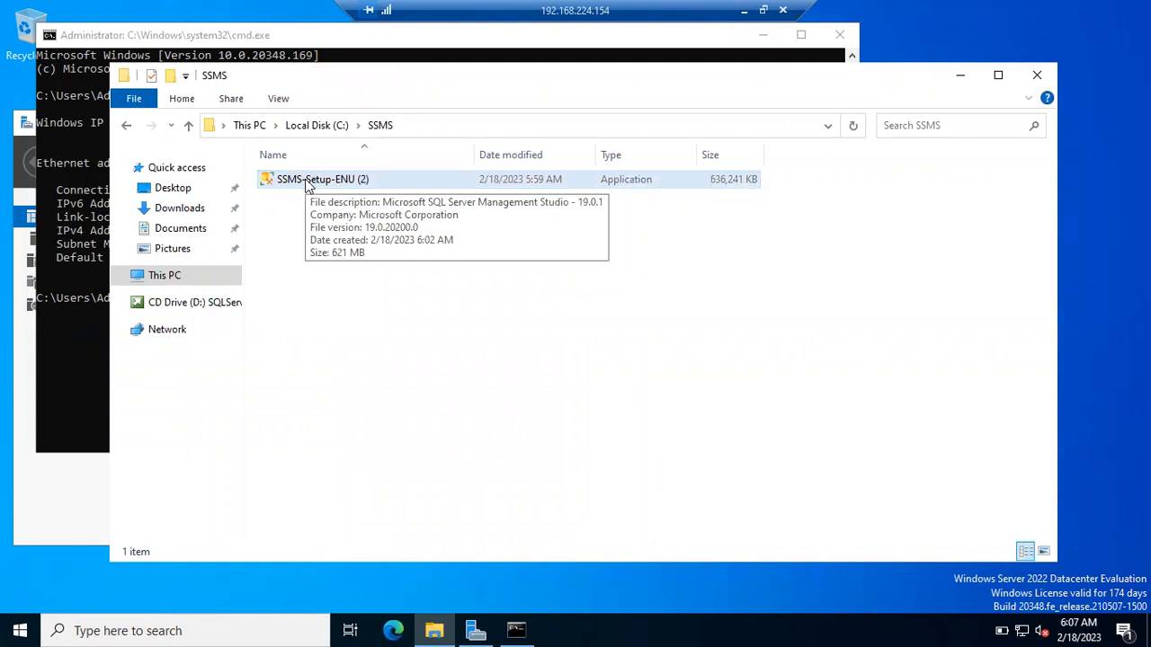
# - Run SSMS-Setup-ENU (2) as administrator, install Management Studio in the default location and close the finished setup
pyautogui.rightClick(307, 184)
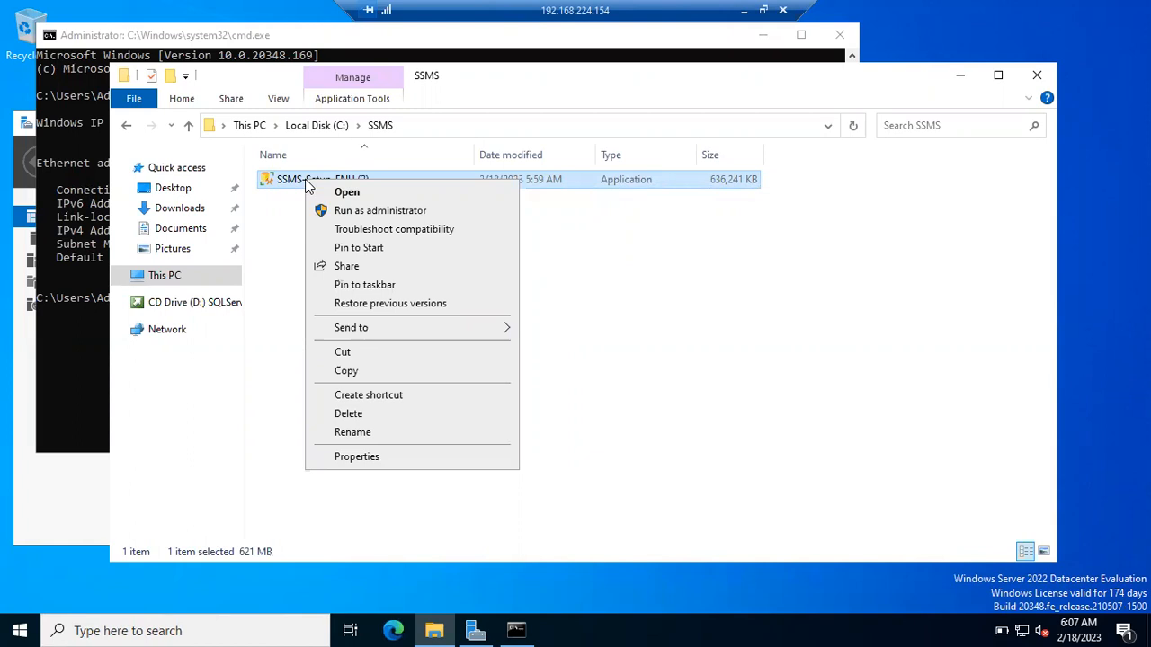
pyautogui.click(334, 210)
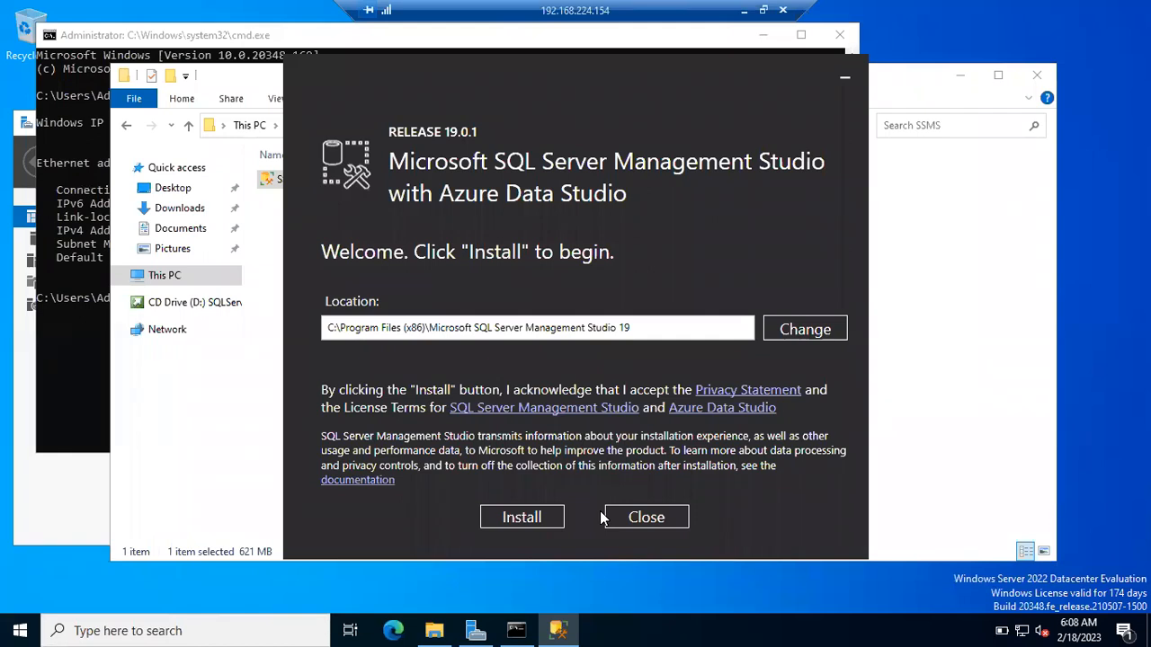
pyautogui.click(524, 520)
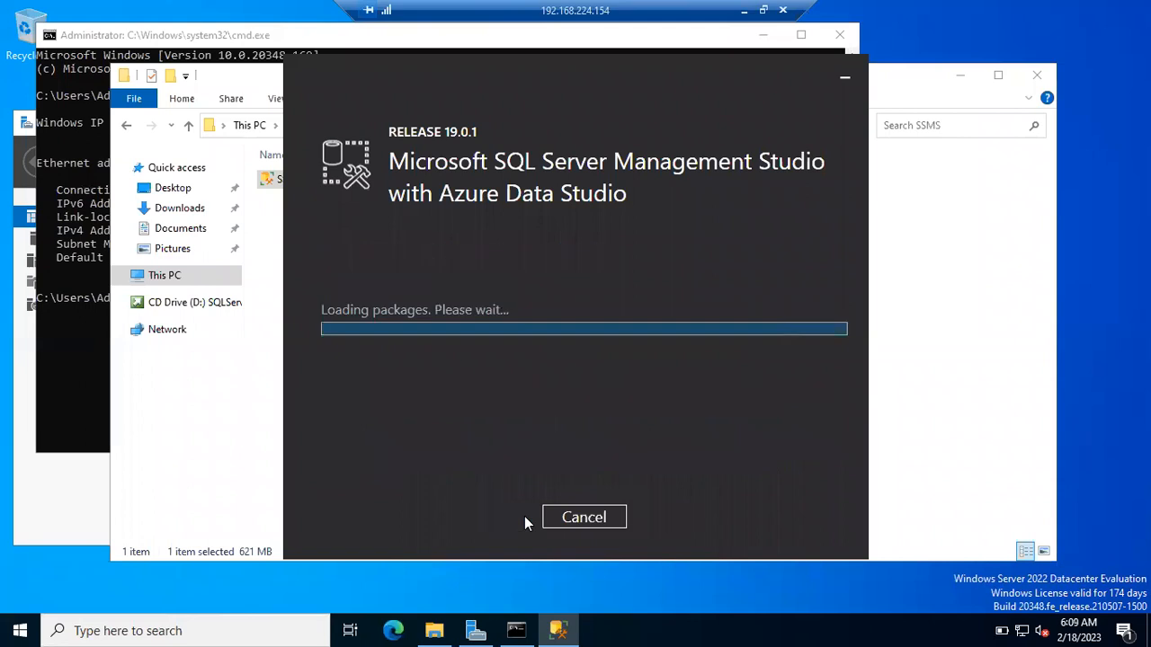
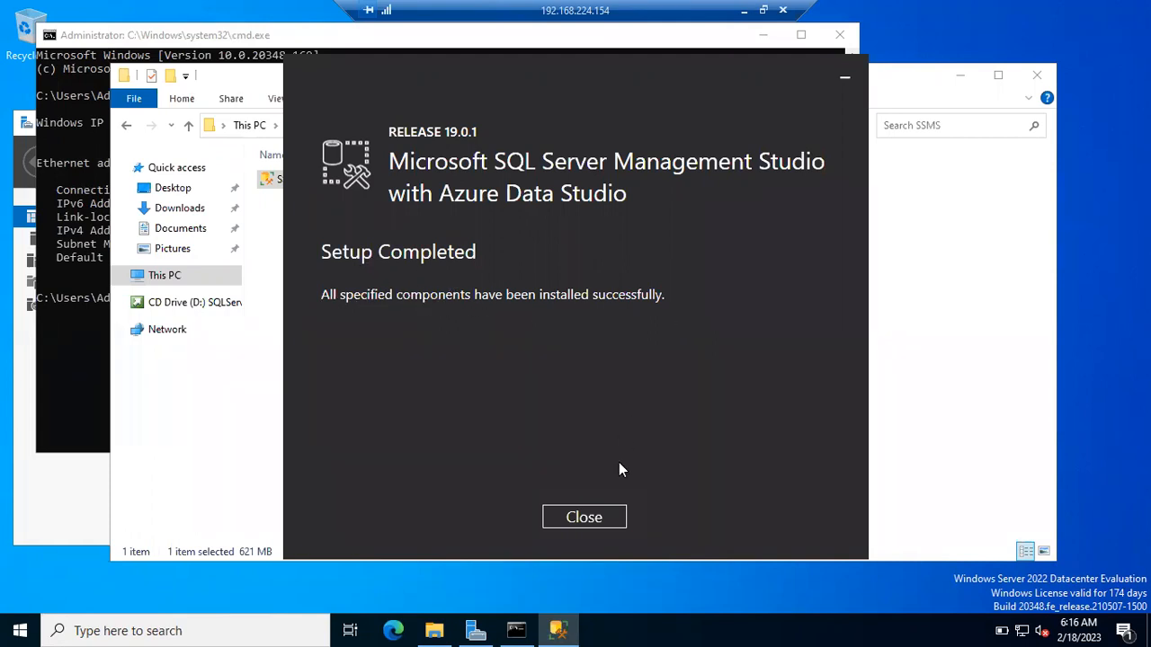
pyautogui.click(584, 518)
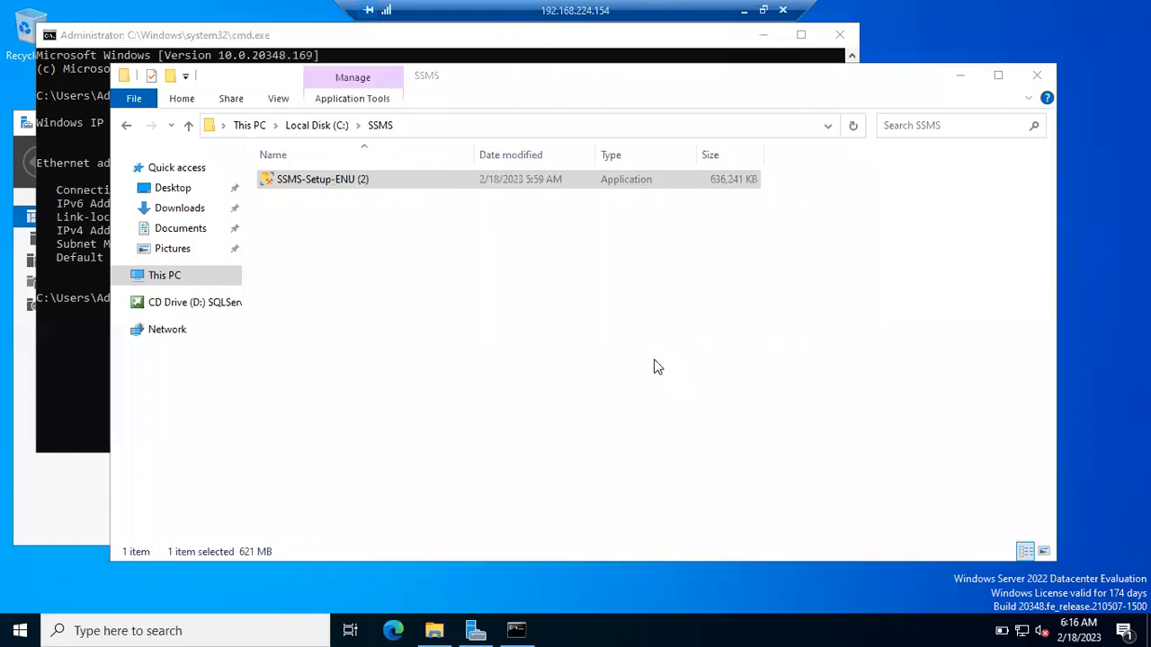
# - Clear the server's desktop by minimizing File Explorer and closing the command prompt and Server Manager, and refresh the desktop
pyautogui.click(960, 80)
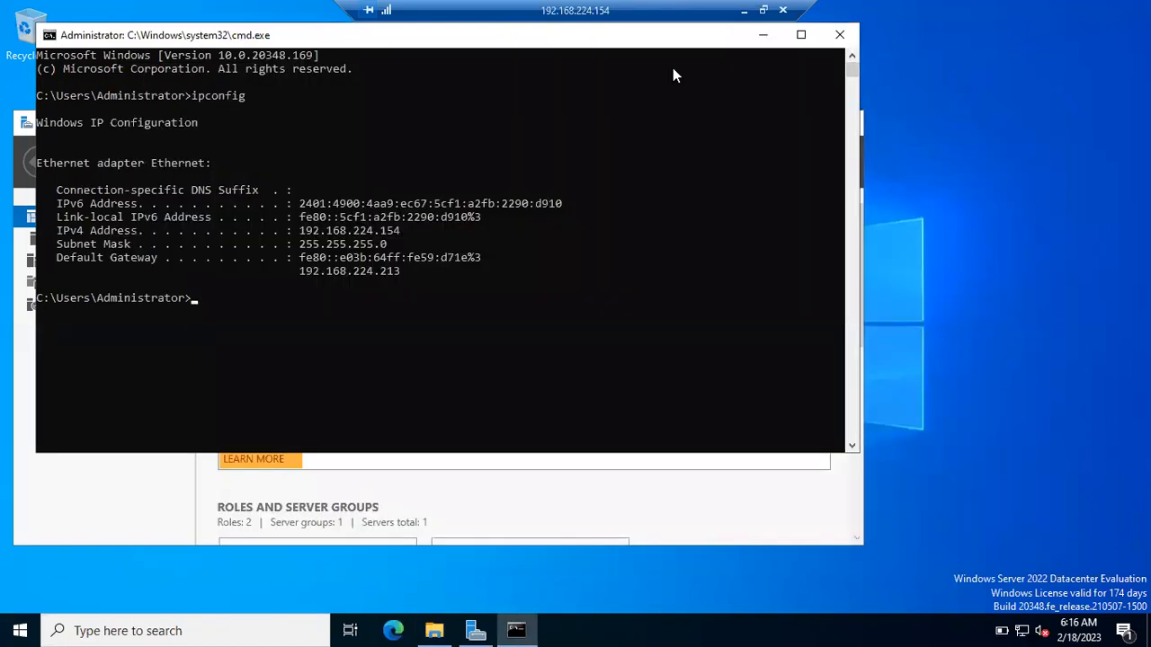
pyautogui.moveTo(210, 27); pyautogui.dragTo(238, 75)
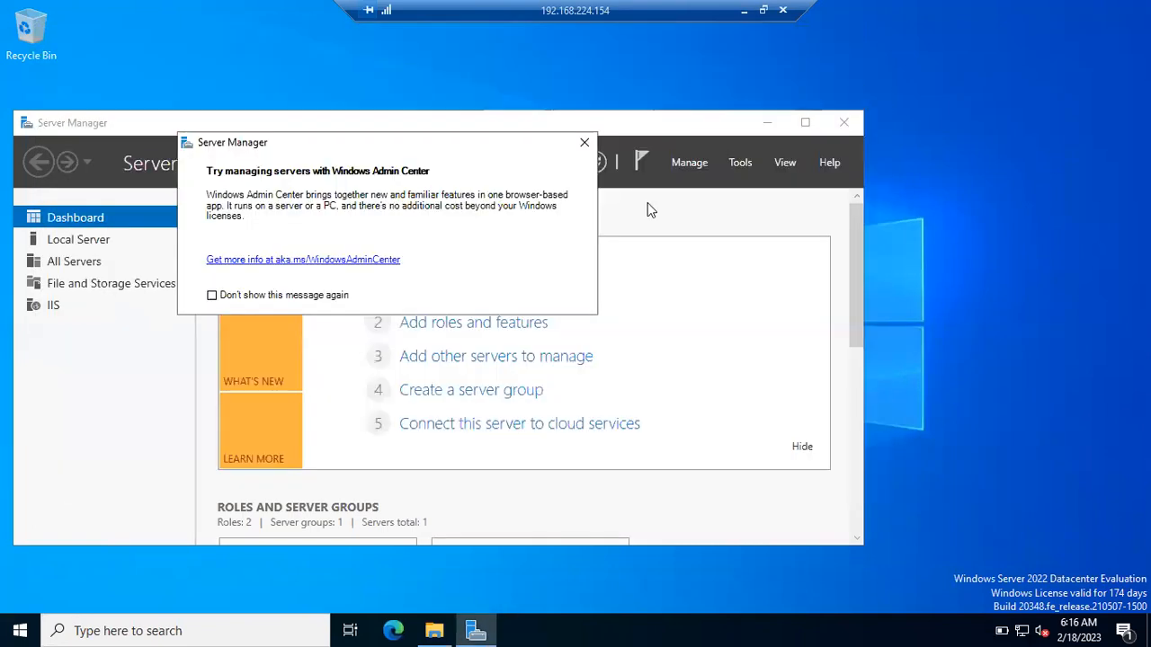
pyautogui.click(848, 129)
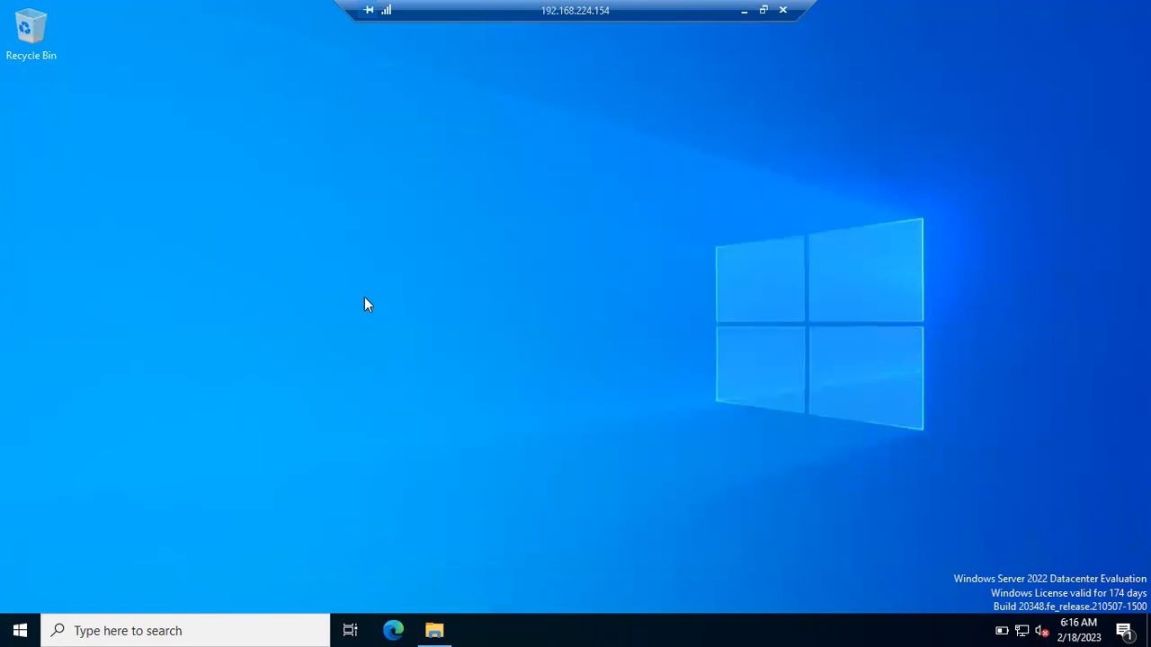
pyautogui.rightClick(365, 299)
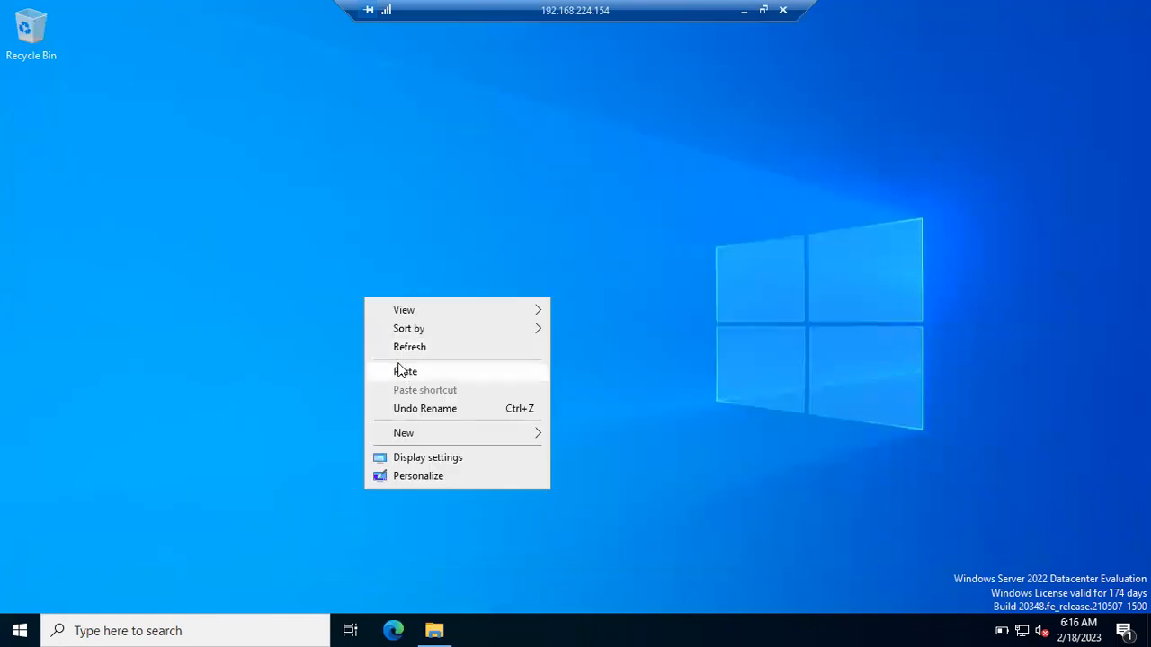
pyautogui.click(398, 350)
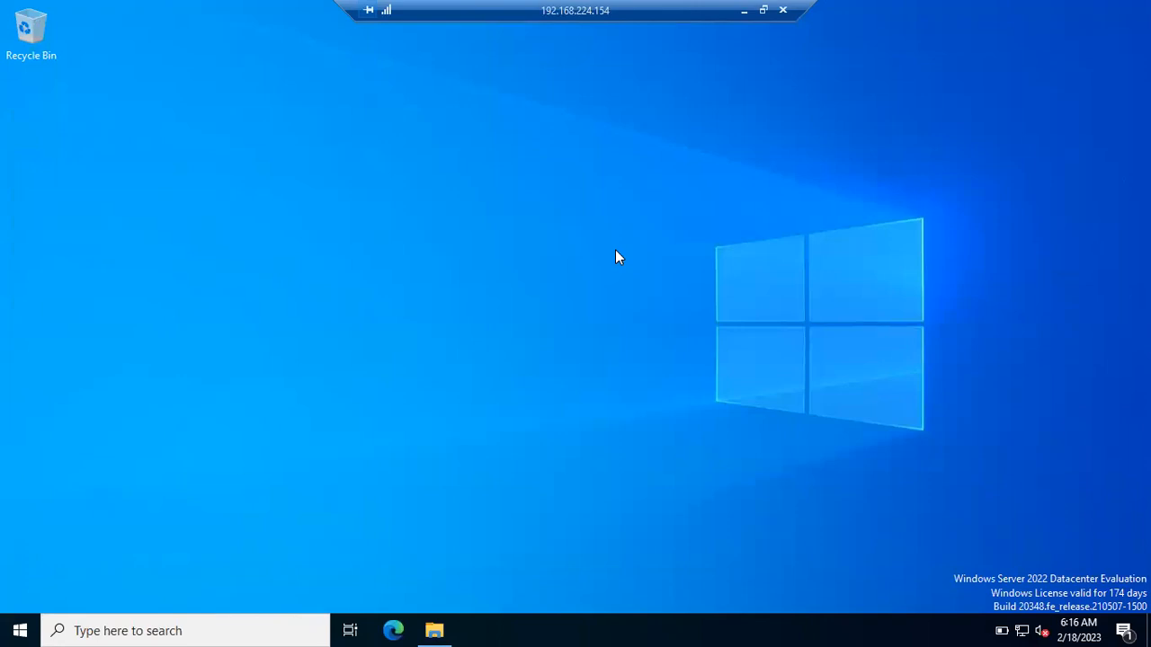
# - Search the server's installed apps for ssms to check that Management Studio can be found, and clear the search text
pyautogui.click(20, 630)
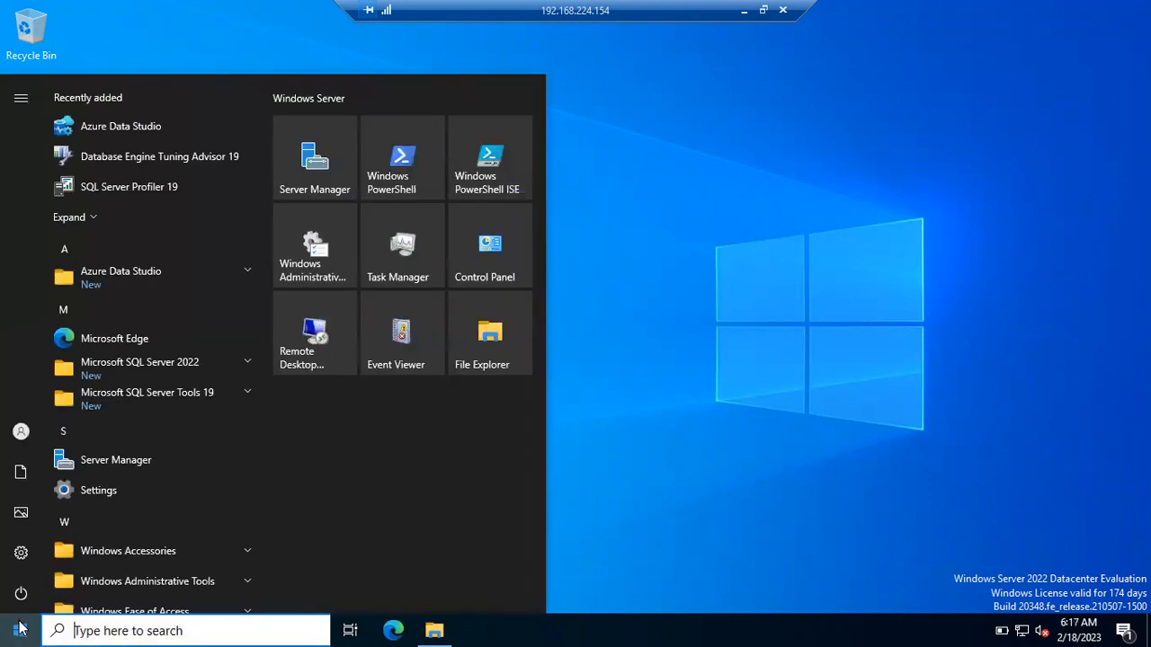
pyautogui.click(99, 630)
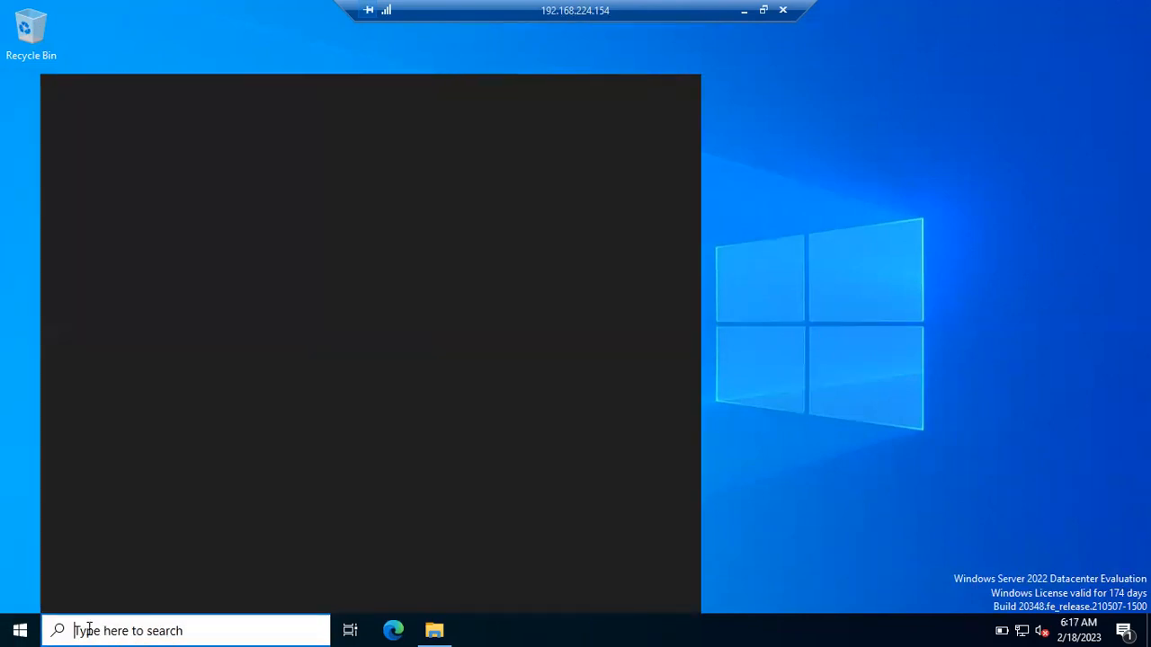
pyautogui.write('ss')
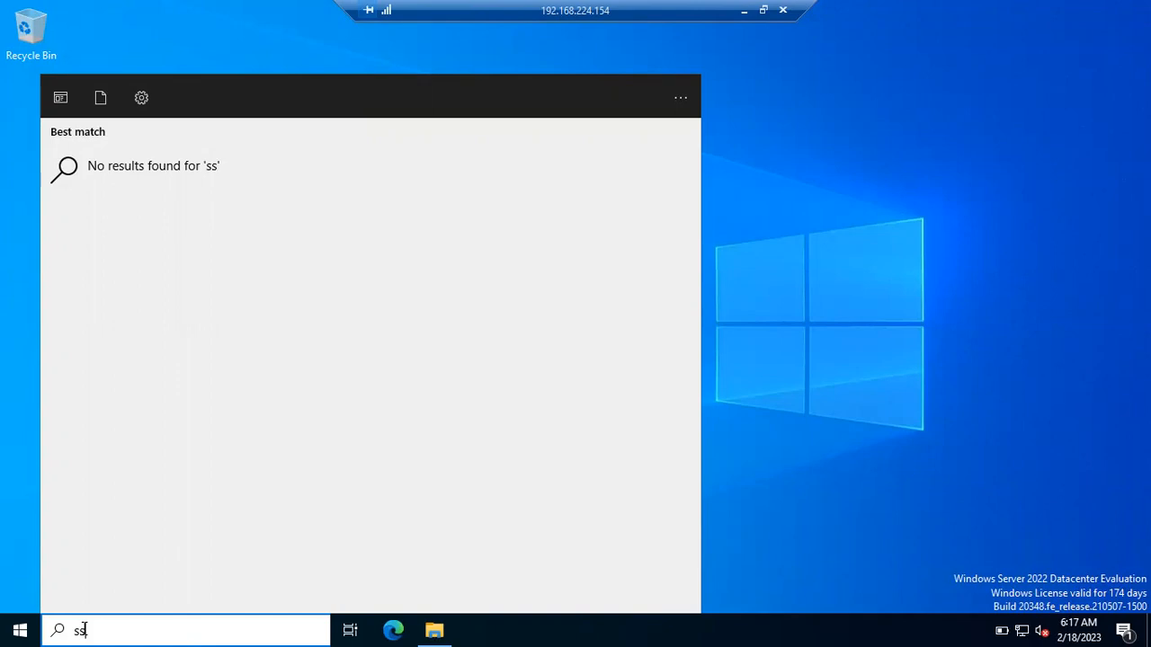
pyautogui.write('ms')
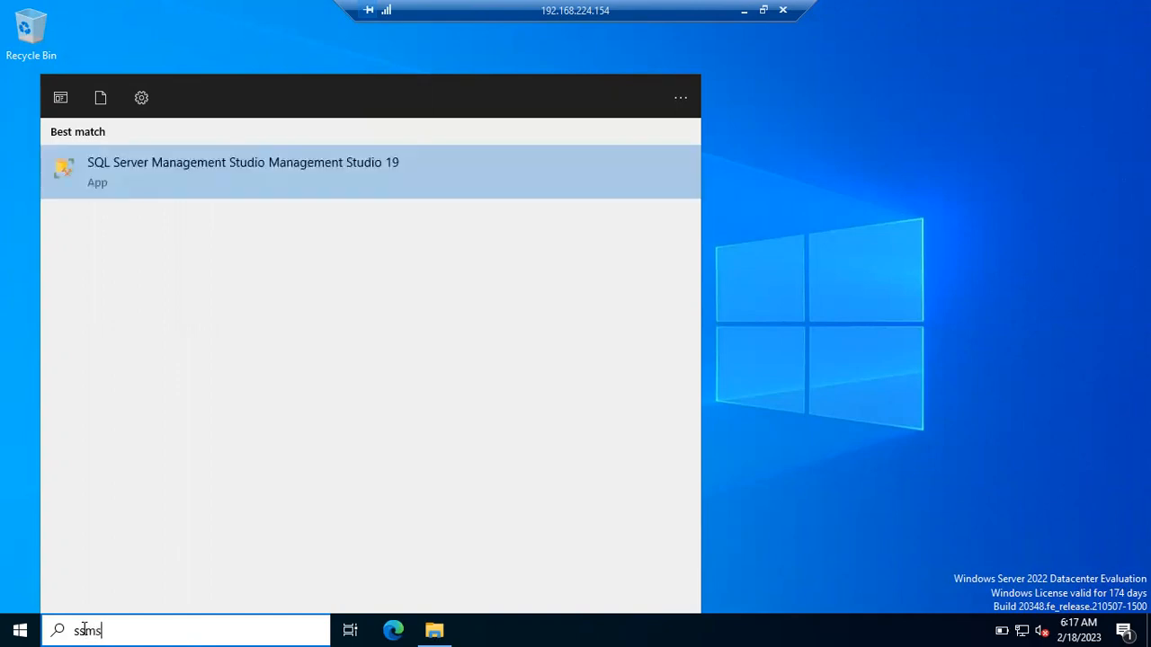
pyautogui.press('BackSpace')
pyautogui.press('BackSpace')
pyautogui.press('BackSpace')
pyautogui.press('BackSpace')
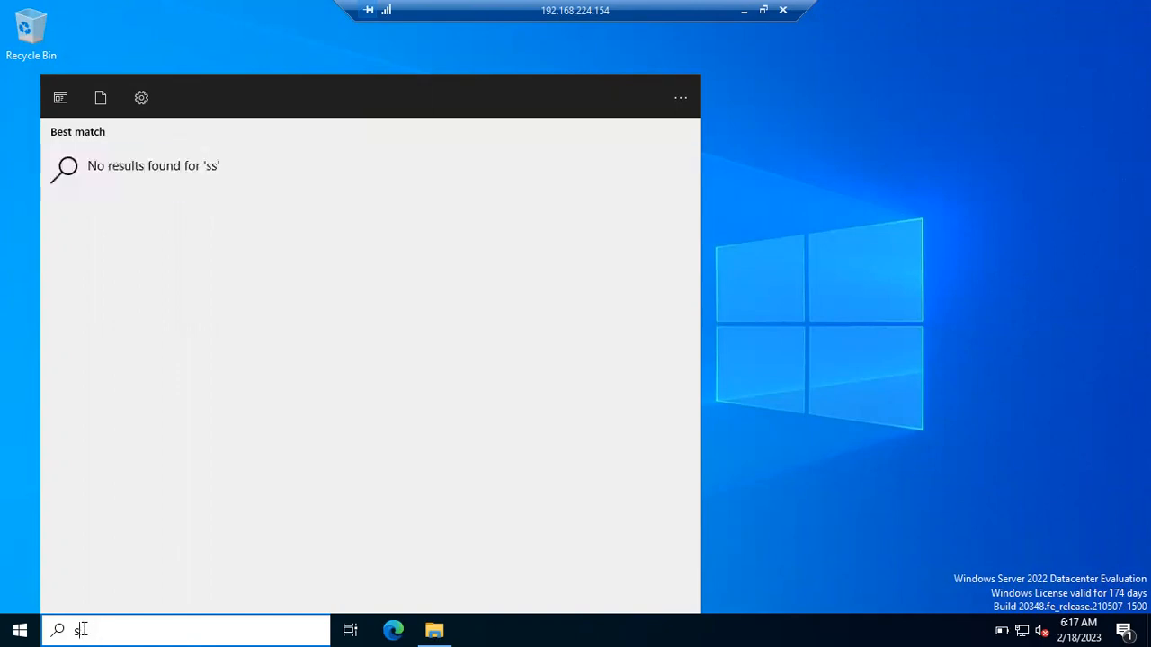
pyautogui.write('ssms')
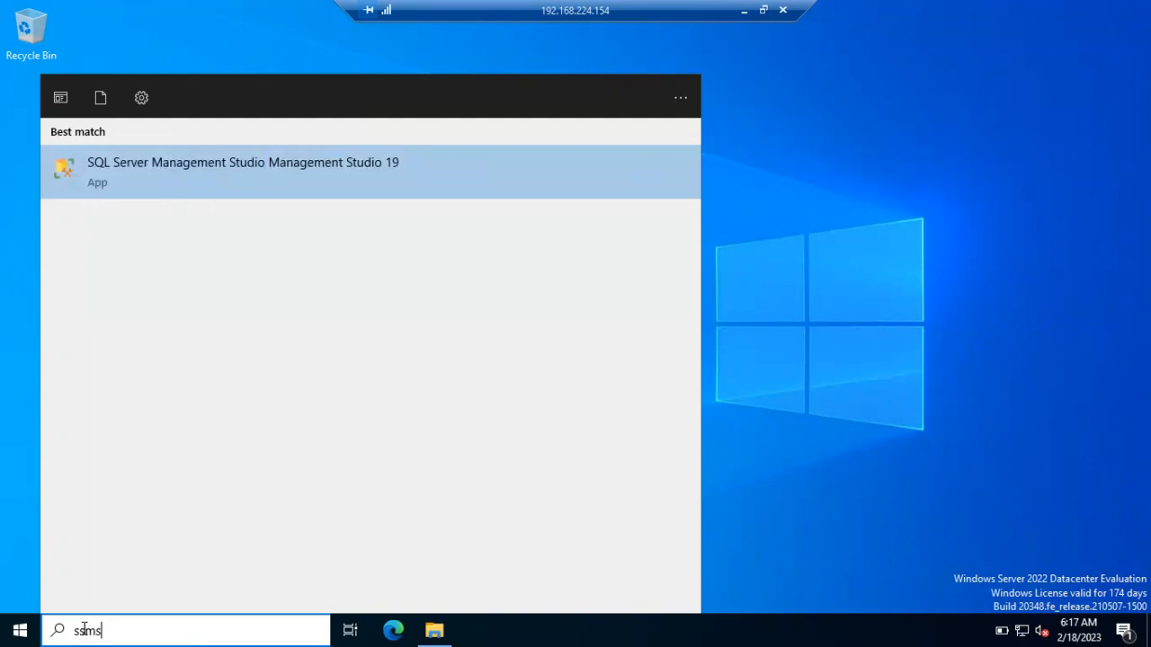
pyautogui.press('BackSpace')
pyautogui.press('BackSpace')
pyautogui.press('BackSpace')
pyautogui.press('BackSpace')
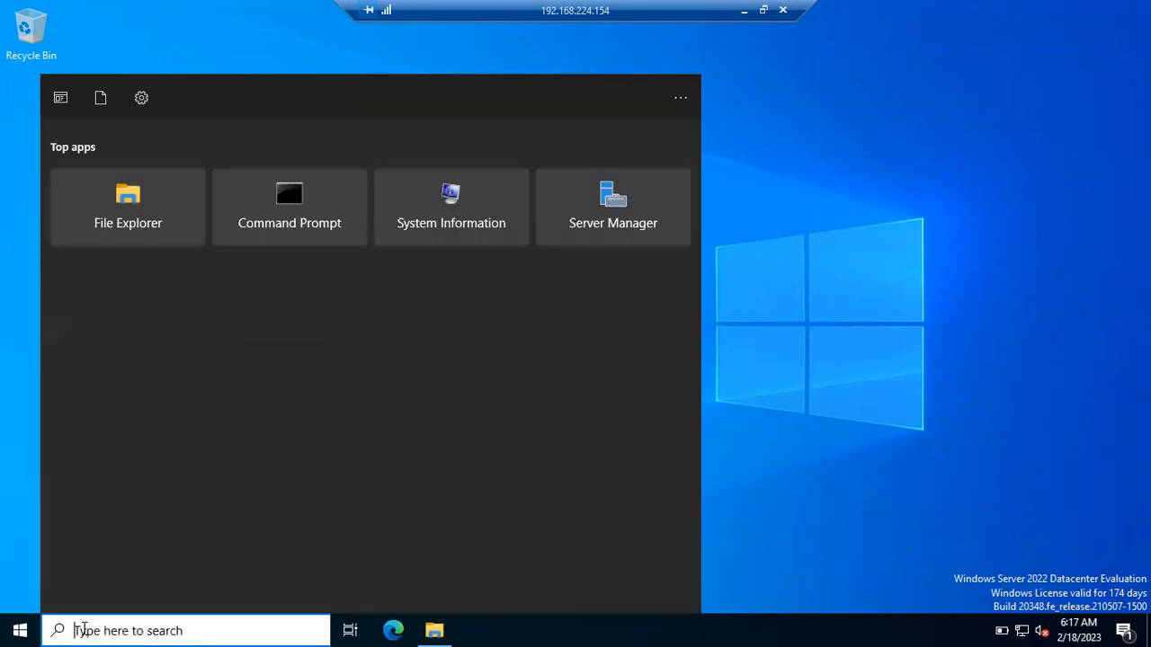
# - Launch SQL Server Management Studio from the Microsoft SQL Server Tools 19 program group
pyautogui.click(19, 631)
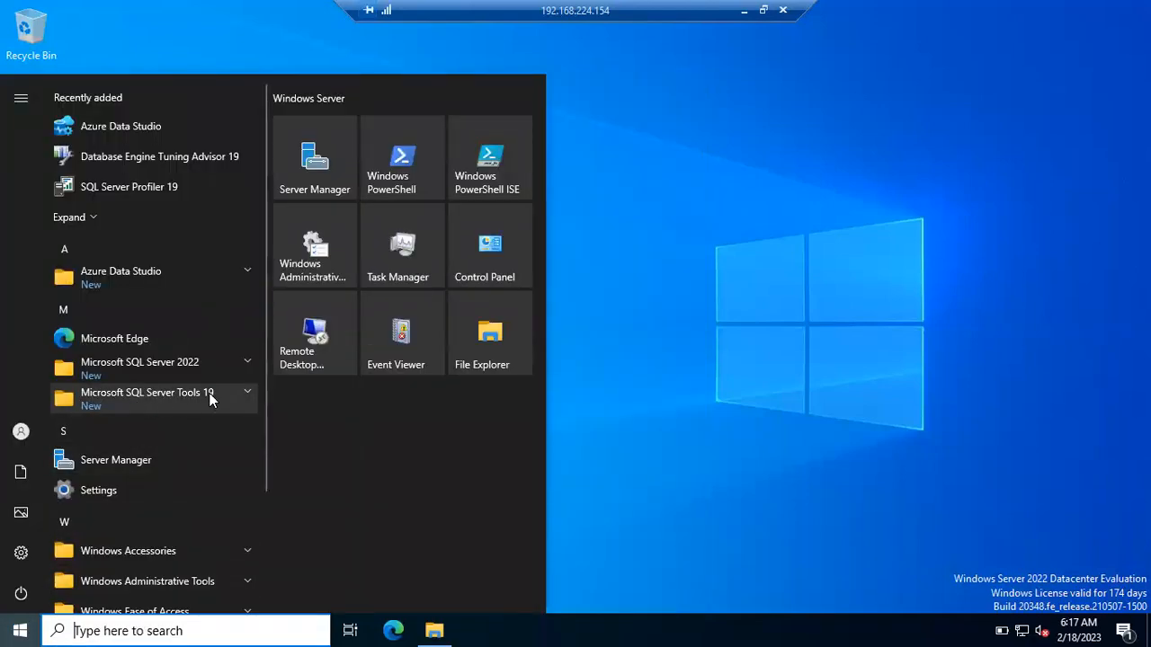
pyautogui.click(243, 398)
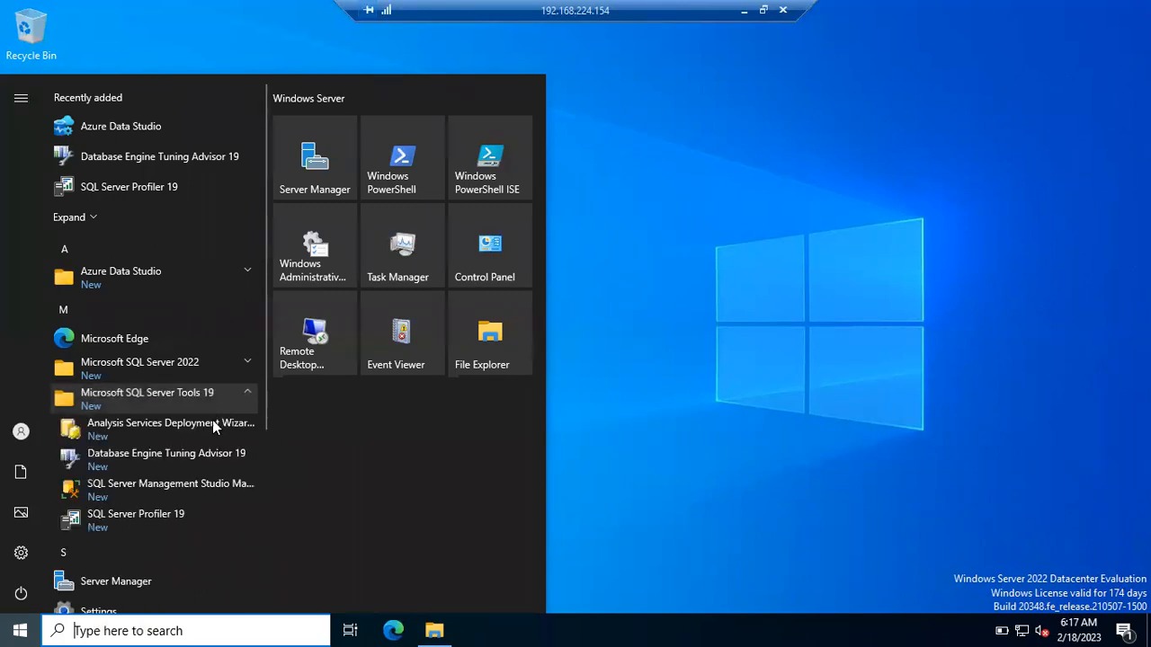
pyautogui.click(145, 486)
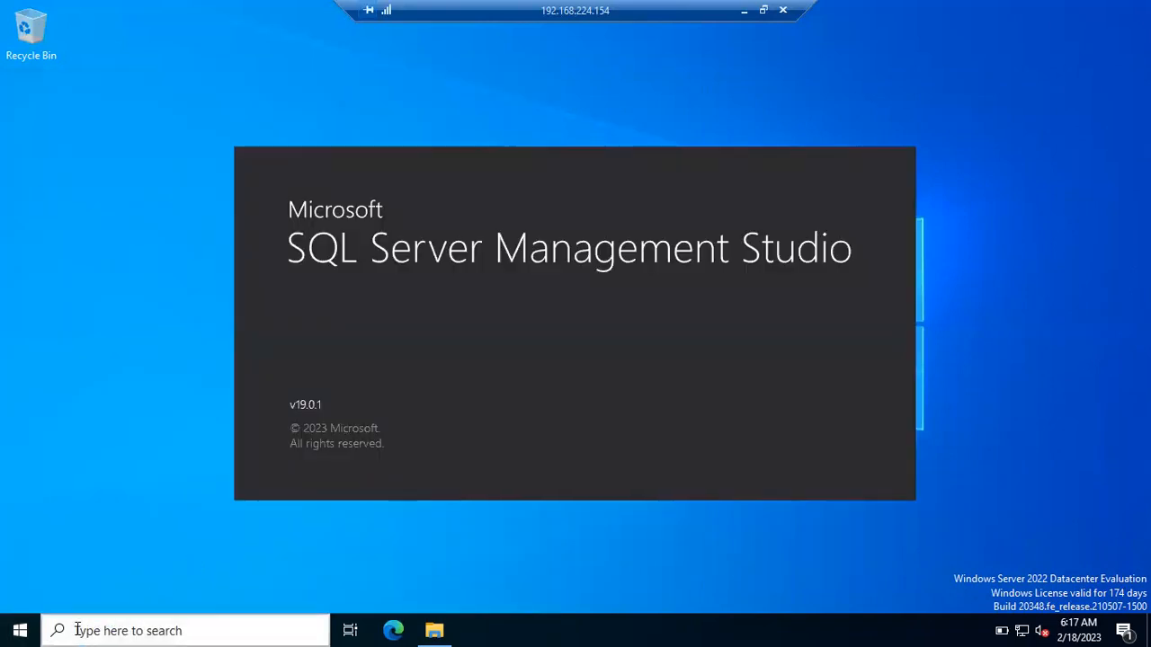
# - Try to start Management Studio with the Run command ssms, and cancel the Run dialog
pyautogui.press('super+r')
pyautogui.write('ssms')
pyautogui.press('Return')
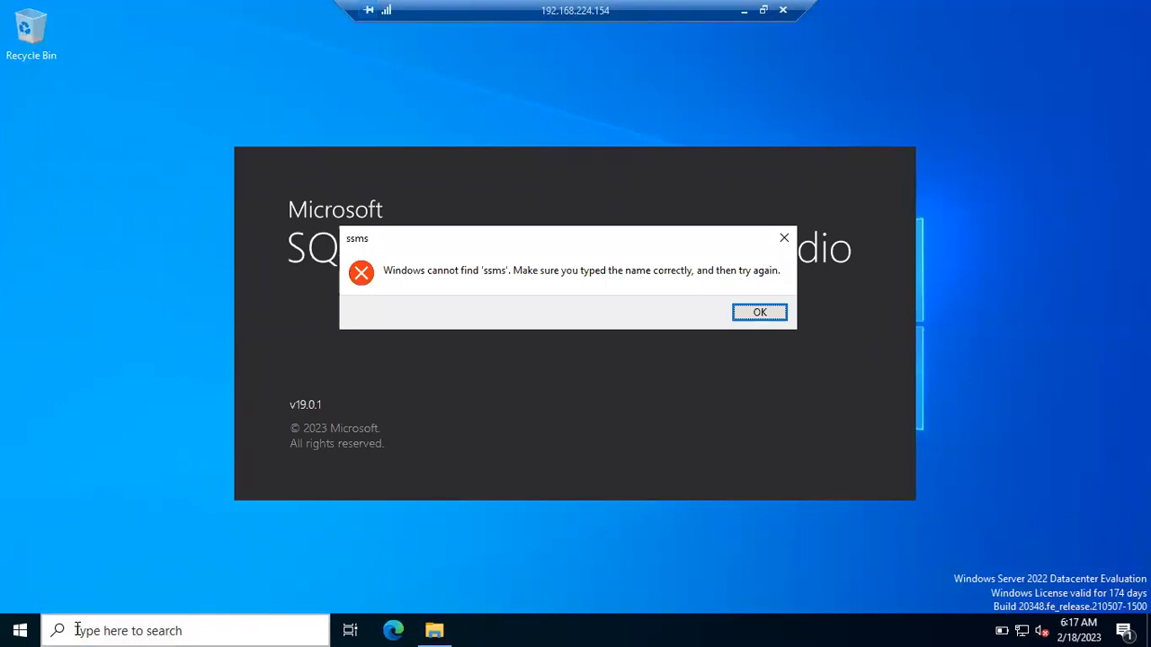
pyautogui.click(748, 314)
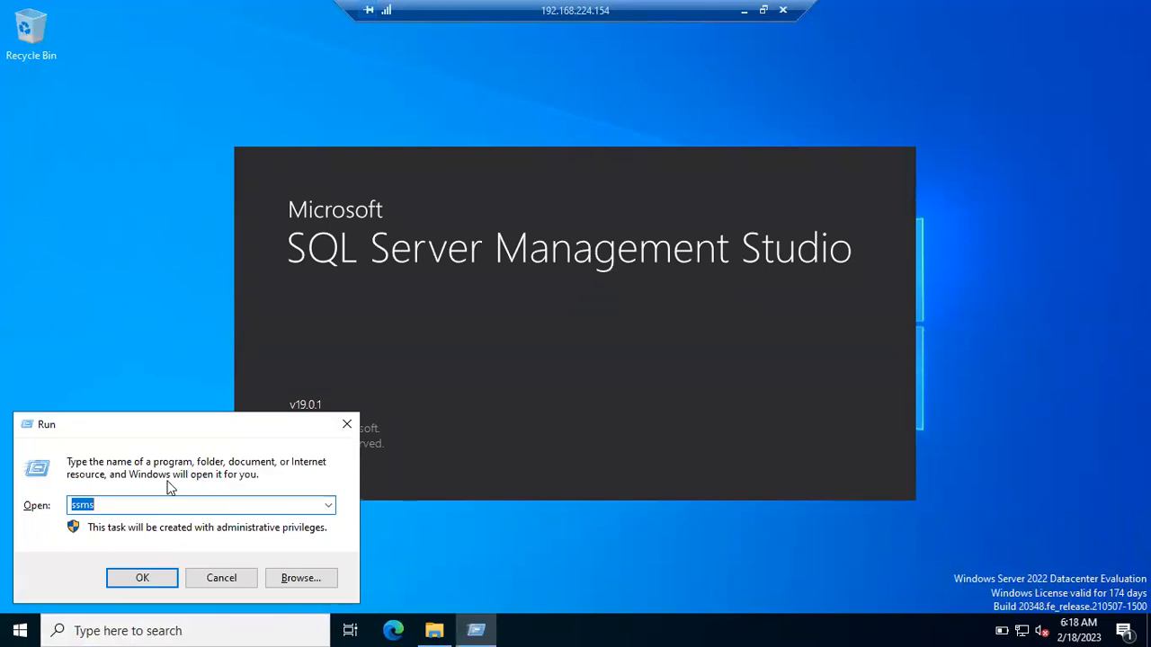
pyautogui.click(218, 580)
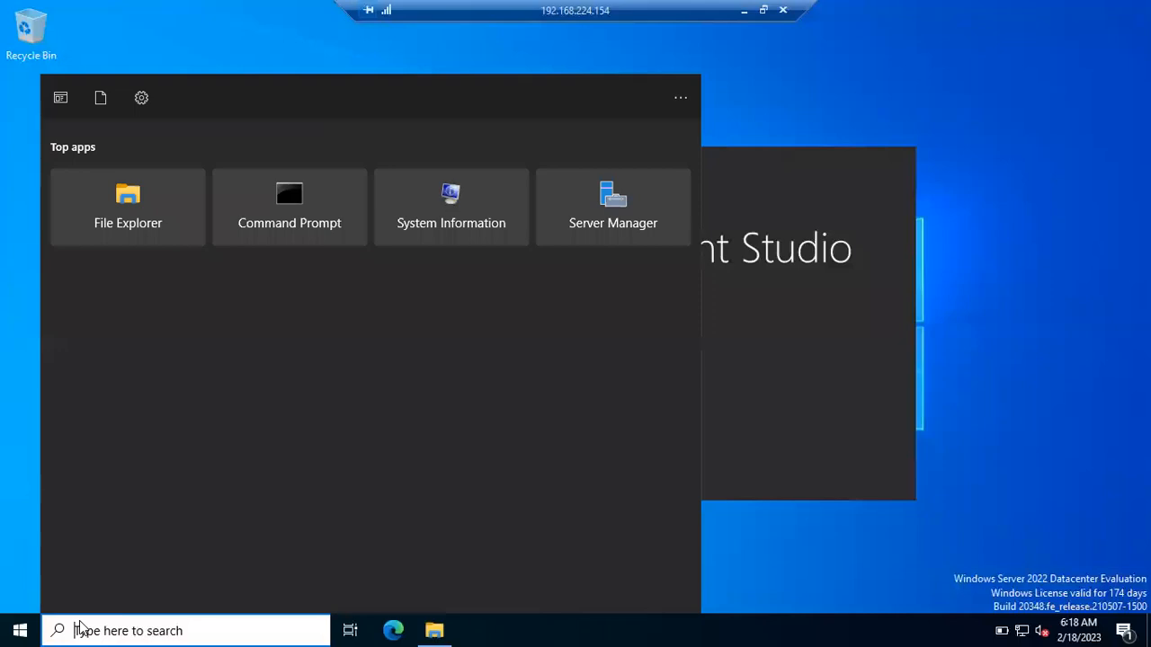
pyautogui.click(20, 630)
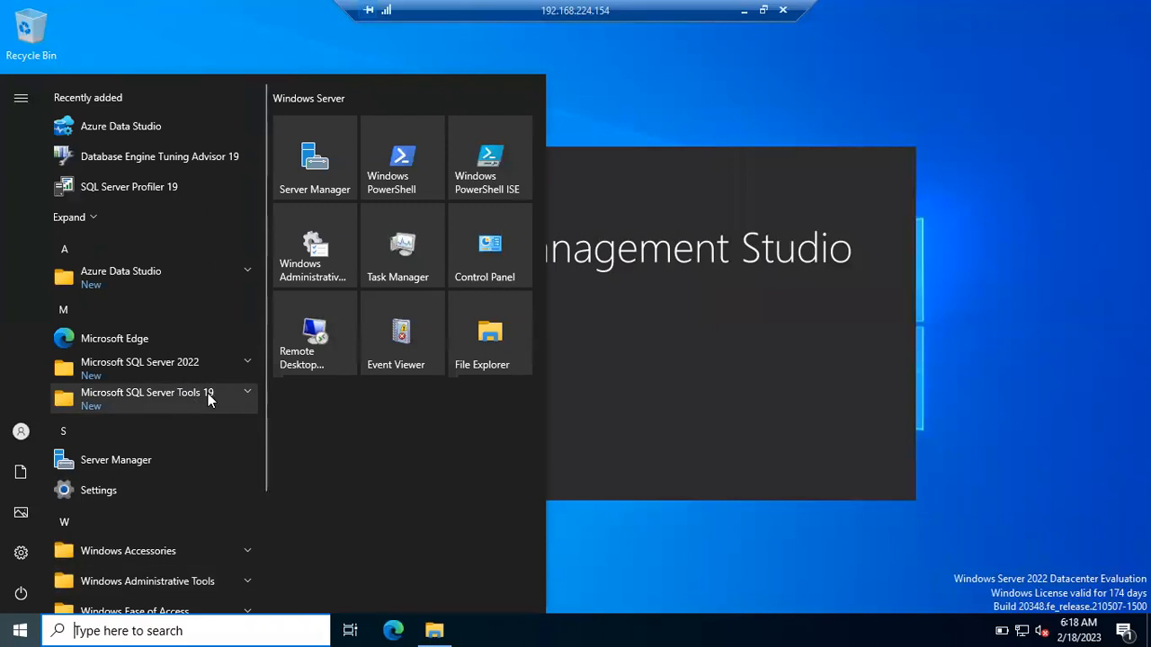
# - View the programs in the Microsoft SQL Server Tools 19 group while Management Studio loads, and close the list
pyautogui.click(248, 393)
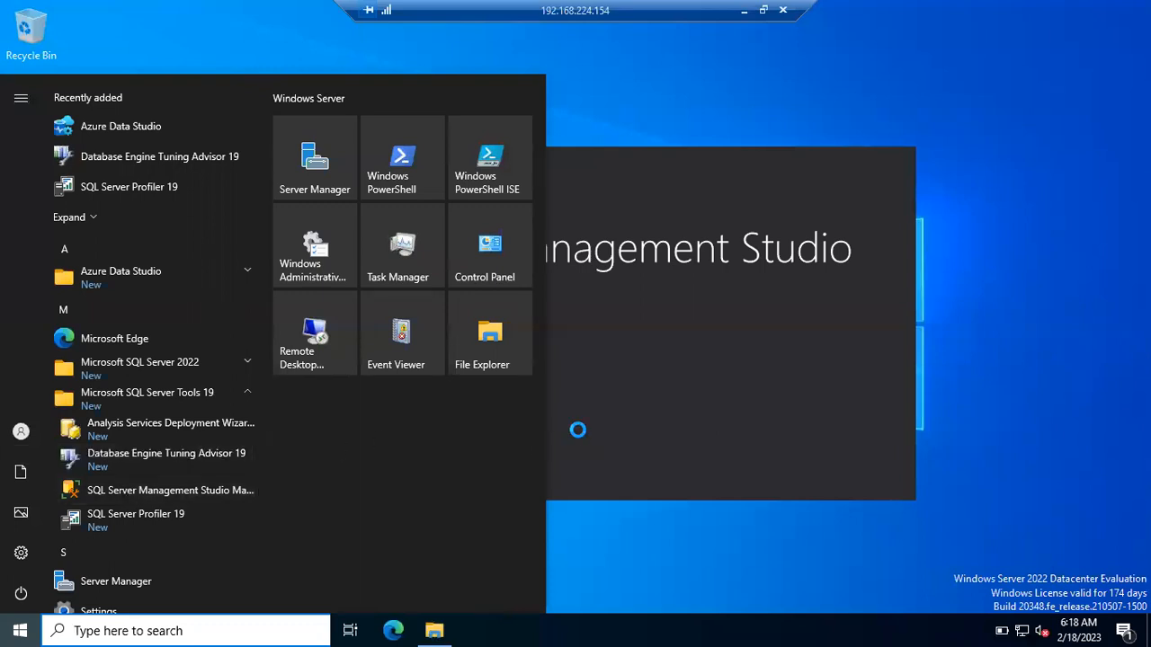
pyautogui.click(27, 625)
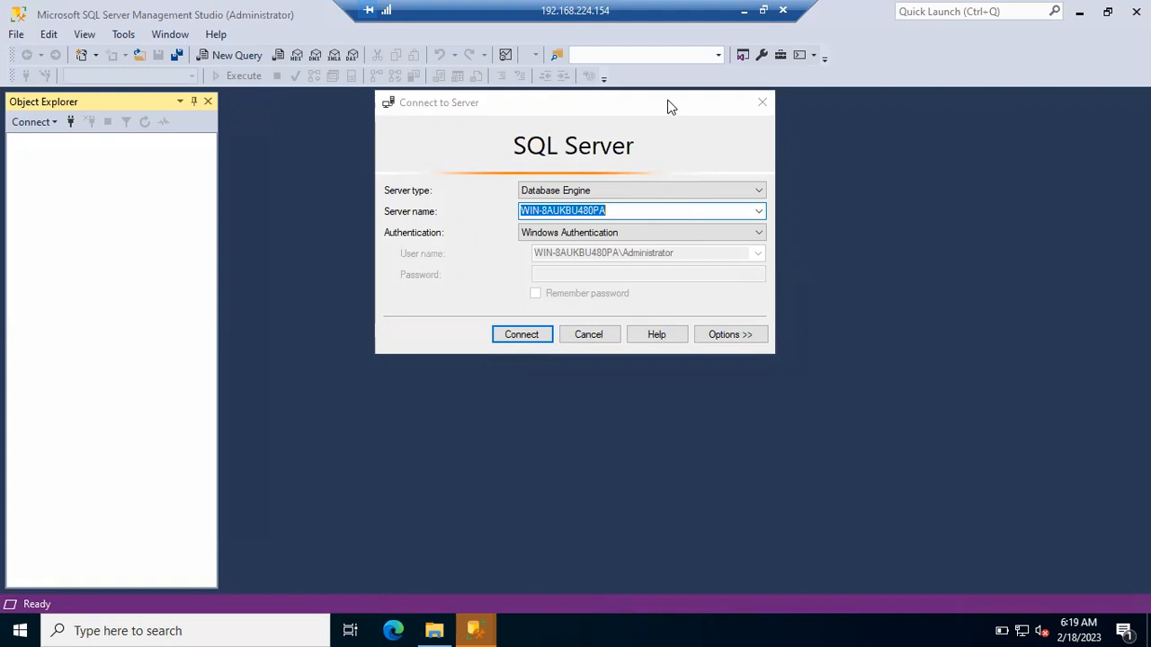
# - Try the server types Reporting Services and Analysis Services for the connection, and return to Database Engine
pyautogui.click(548, 193)
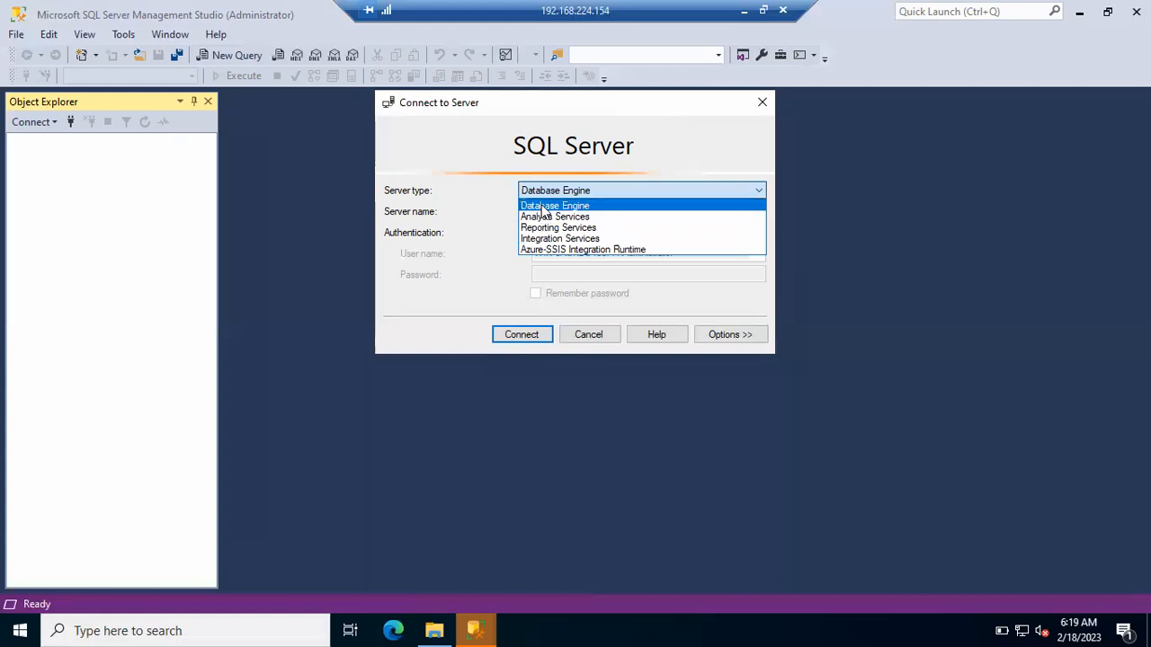
pyautogui.click(543, 206)
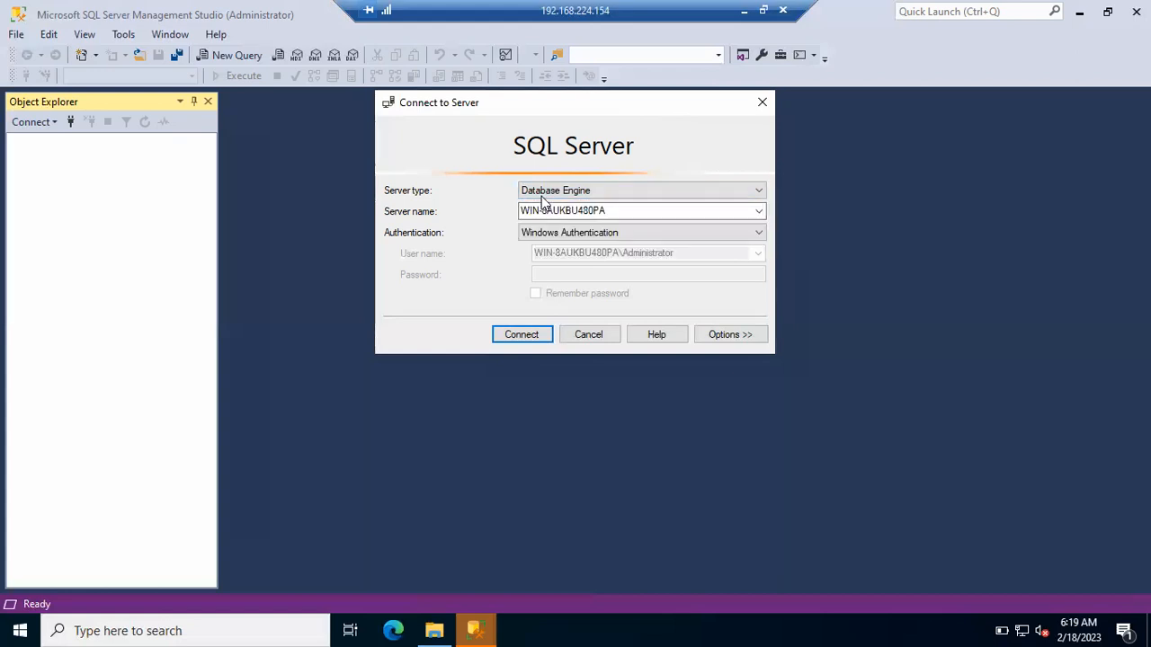
pyautogui.click(590, 190)
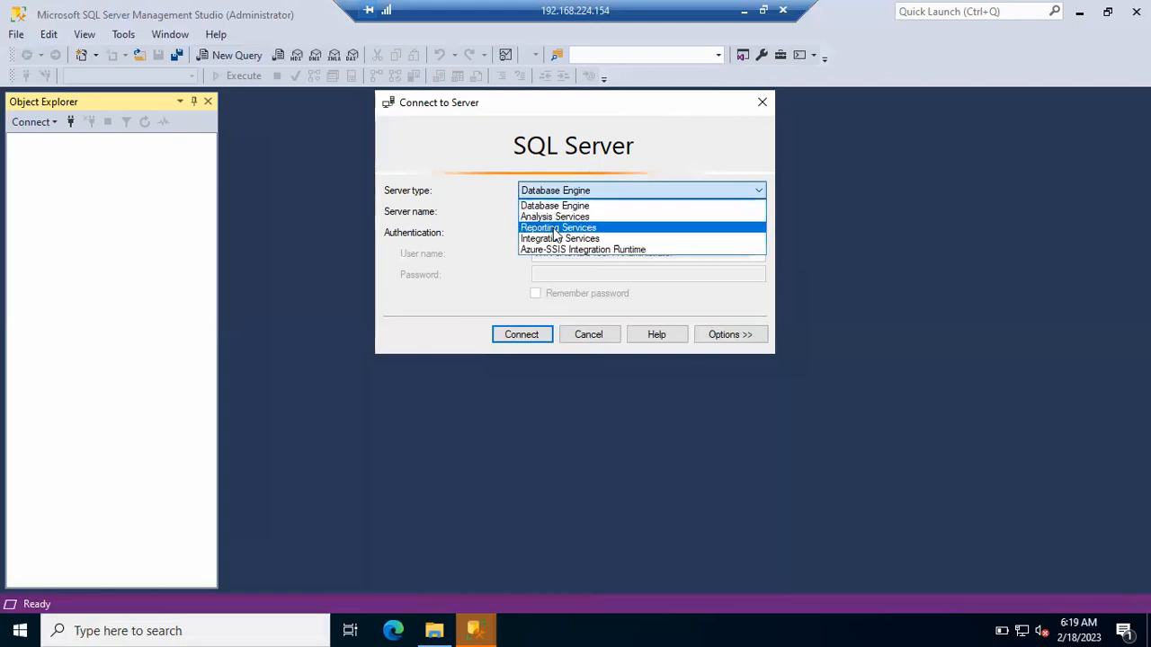
pyautogui.click(557, 229)
pyautogui.click(561, 194)
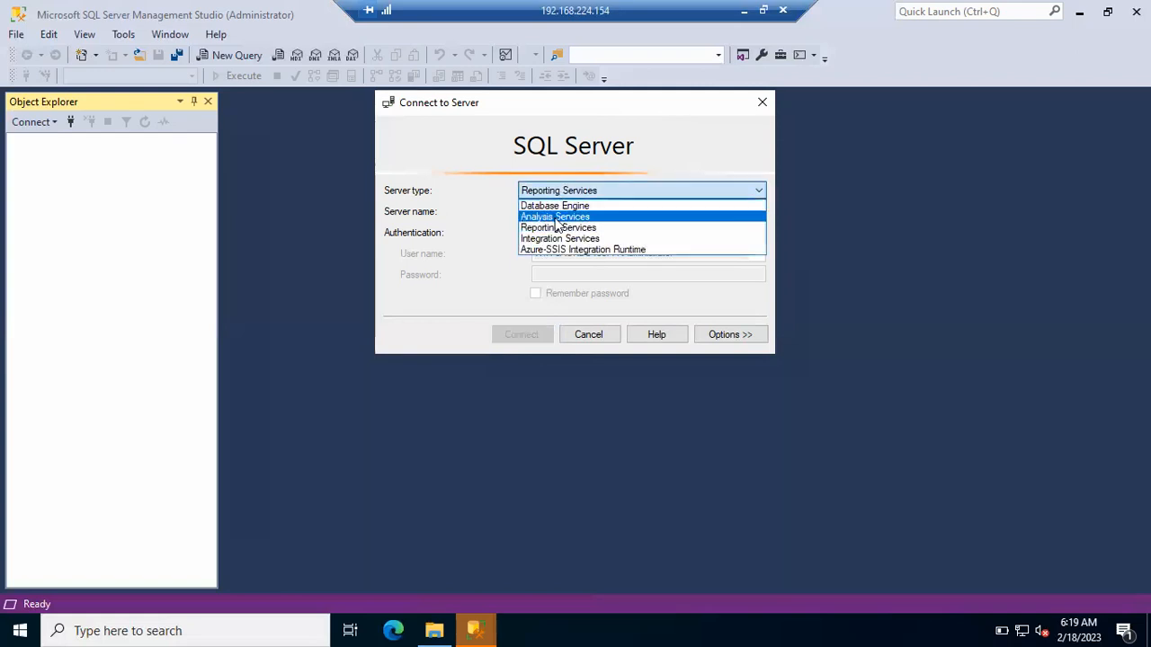
pyautogui.click(555, 217)
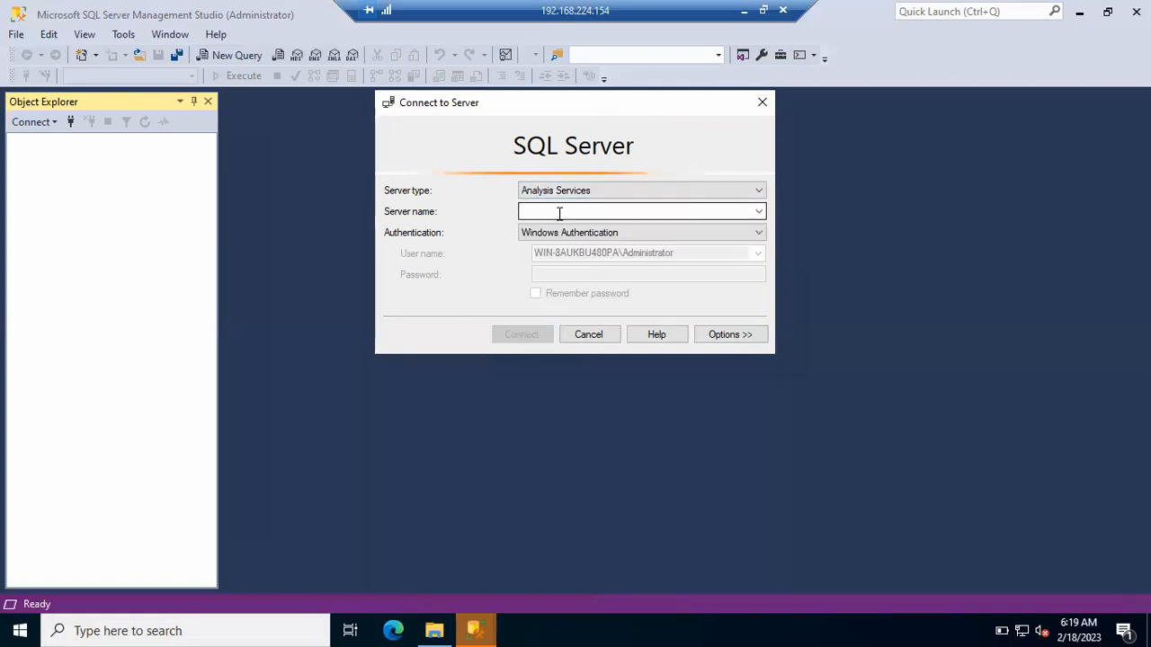
pyautogui.click(558, 192)
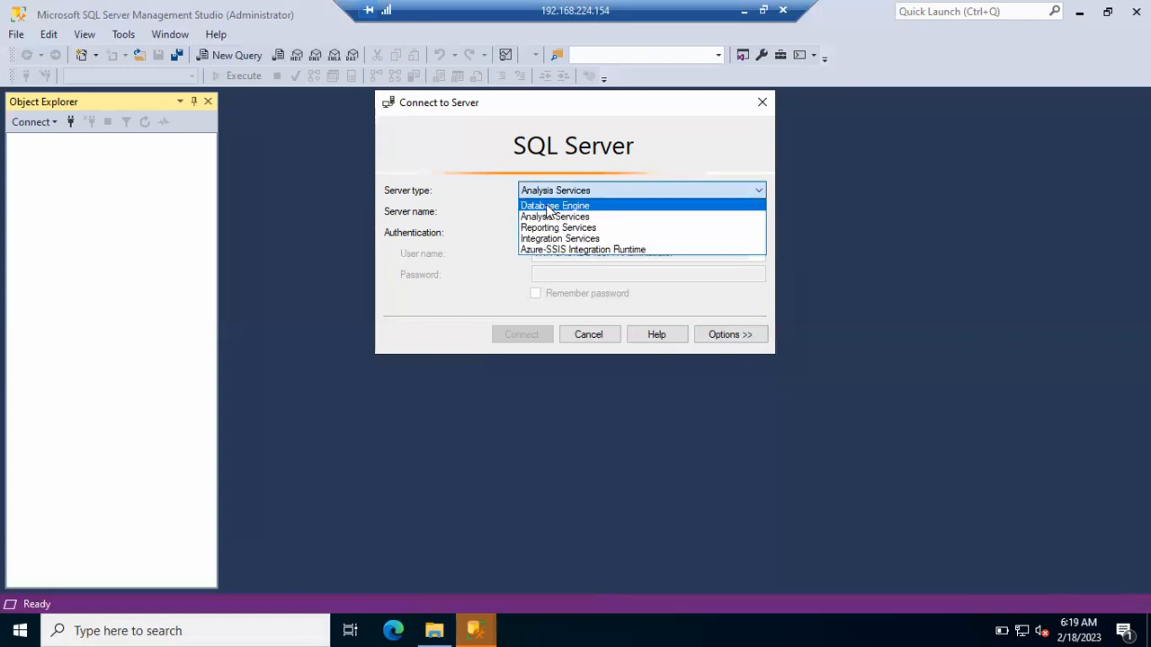
pyautogui.click(549, 207)
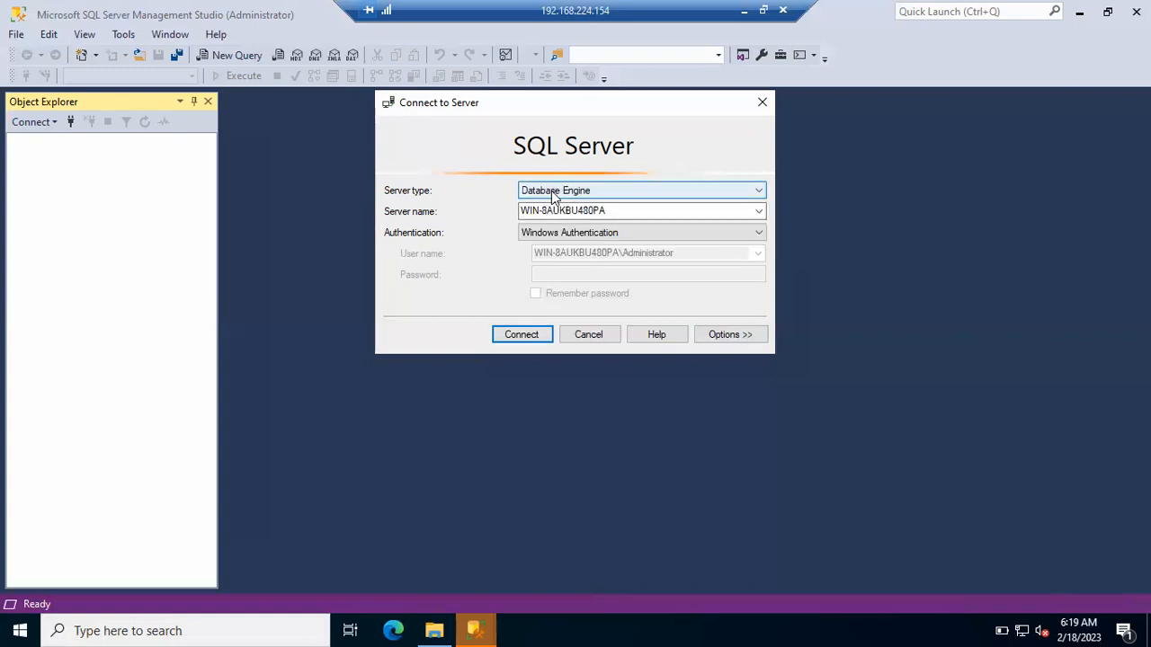
pyautogui.moveTo(619, 213); pyautogui.dragTo(473, 216)
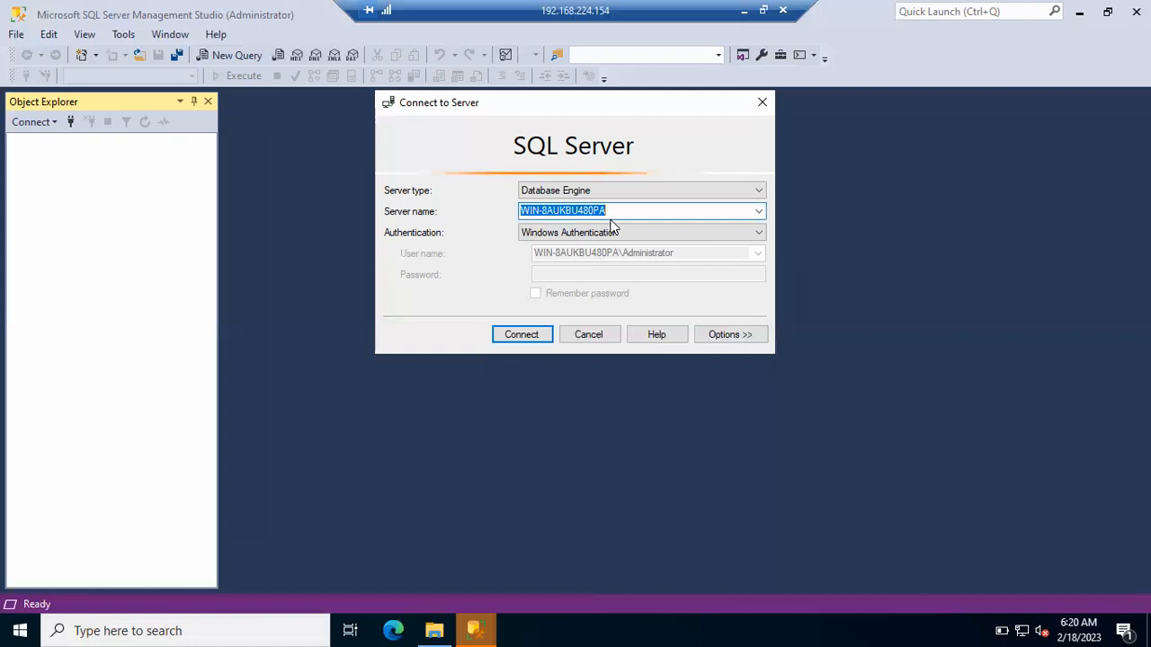
pyautogui.moveTo(617, 211); pyautogui.dragTo(496, 212)
pyautogui.moveTo(614, 211); pyautogui.dragTo(465, 213)
pyautogui.moveTo(630, 210); pyautogui.dragTo(431, 225)
pyautogui.click(618, 210)
pyautogui.doubleClick(568, 210)
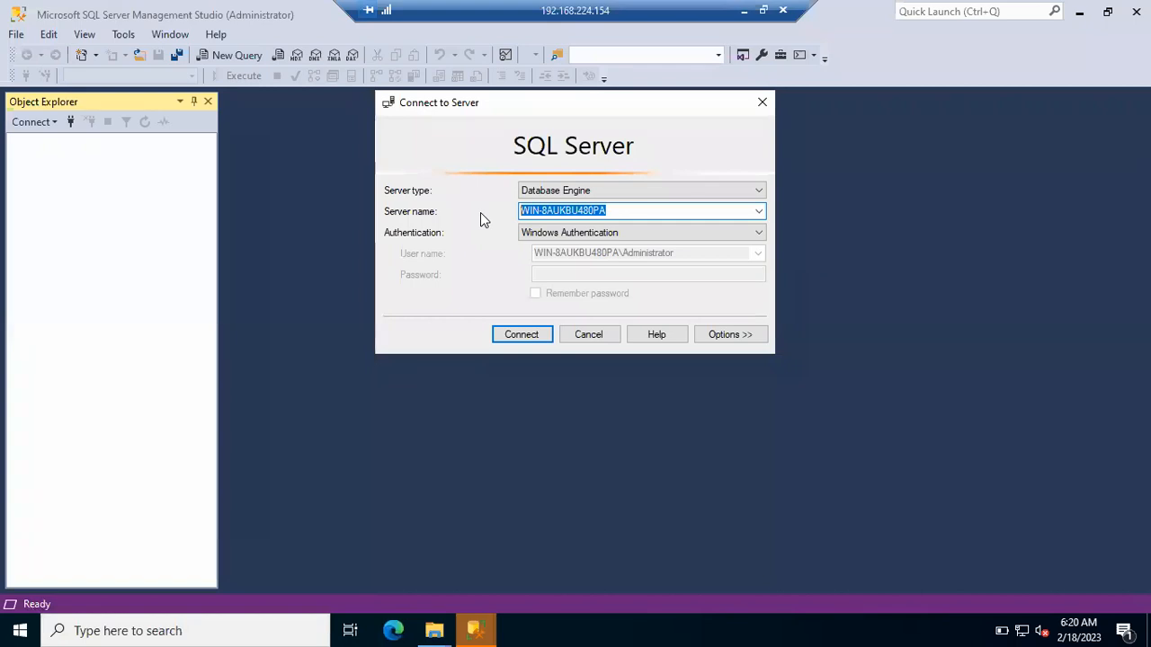
pyautogui.click(619, 209)
pyautogui.moveTo(620, 209); pyautogui.dragTo(455, 212)
# - Browse for more servers and choose the local Database Engine server WIN-8AUKBU480PA as the server name
pyautogui.click(758, 221)
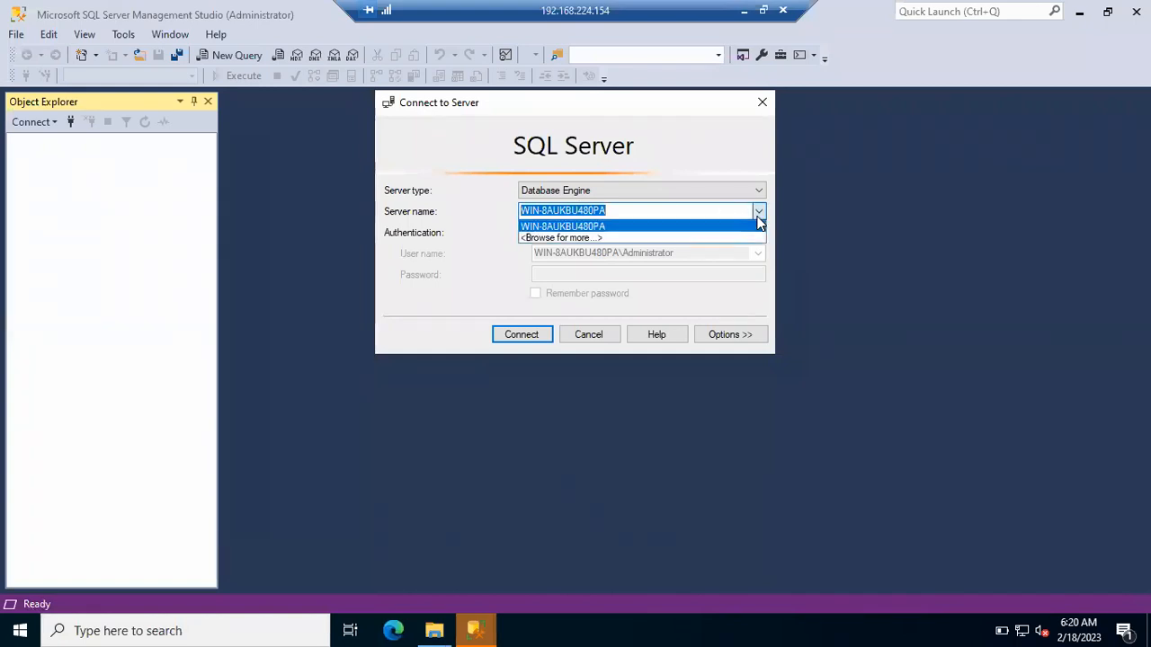
pyautogui.click(604, 240)
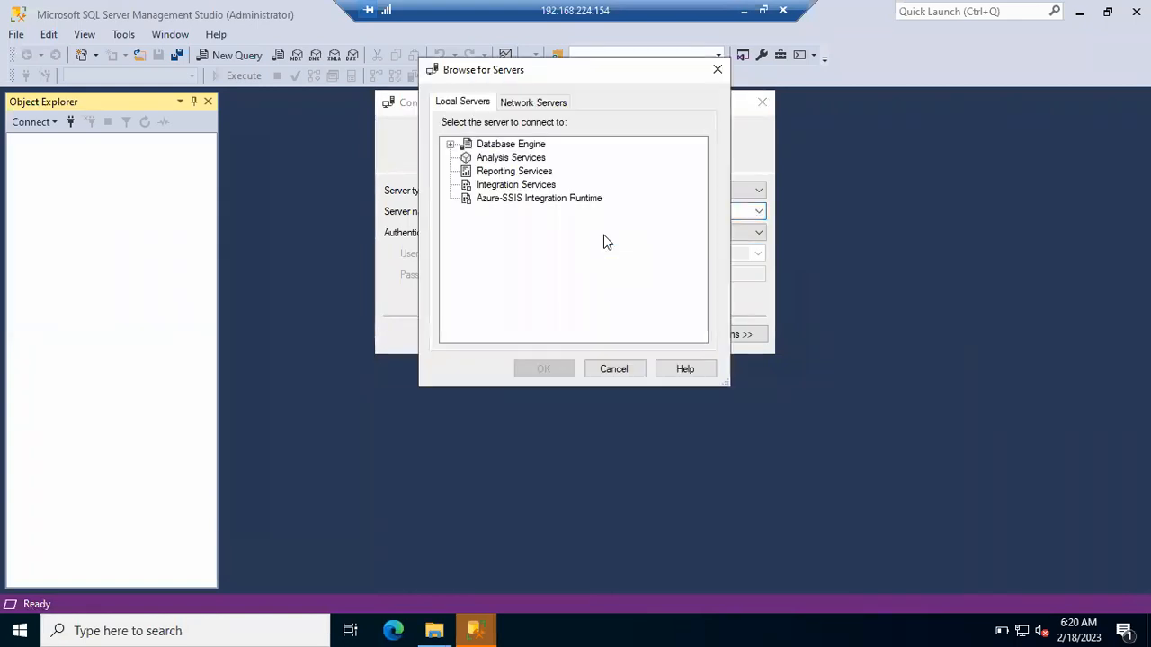
pyautogui.click(452, 145)
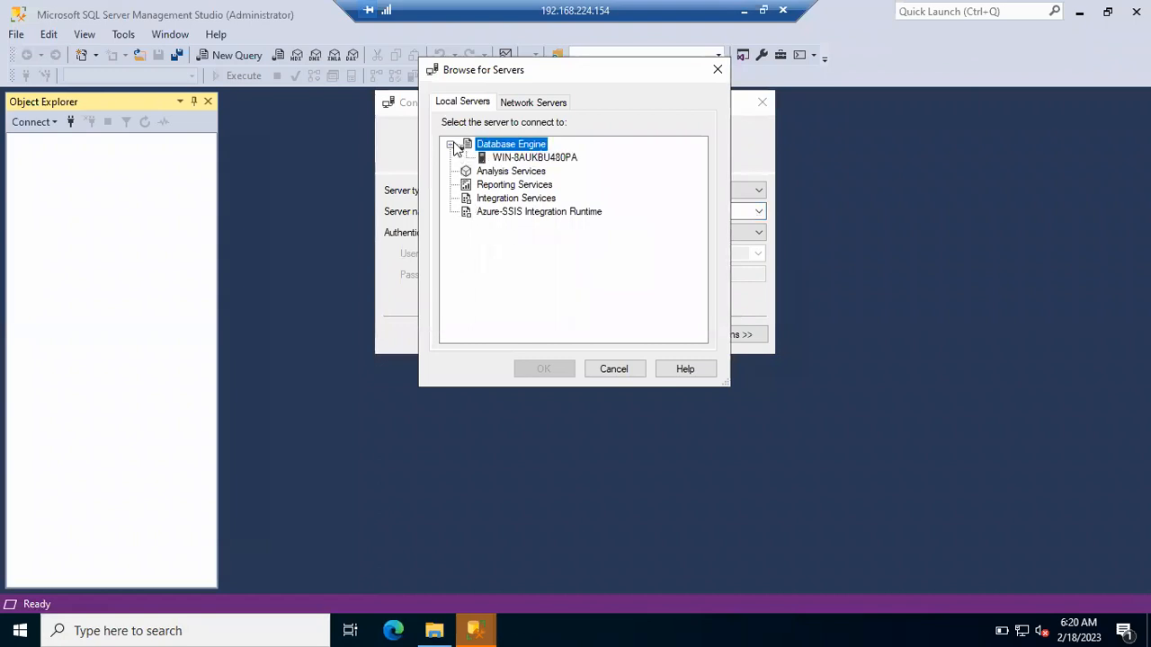
pyautogui.click(526, 160)
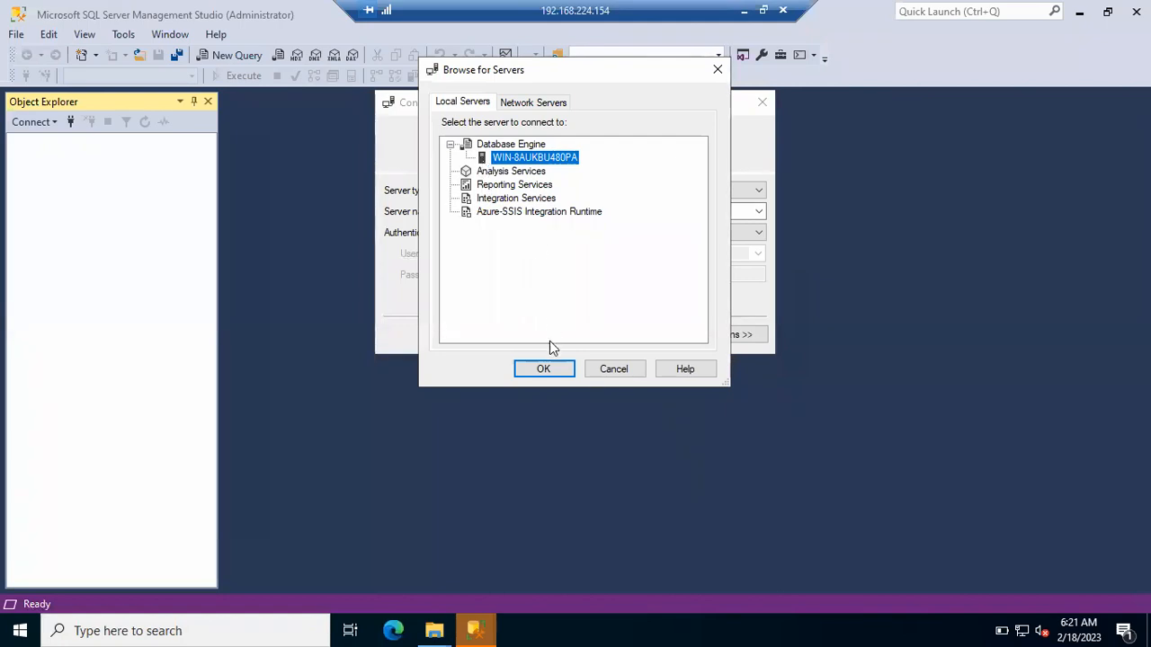
pyautogui.click(546, 367)
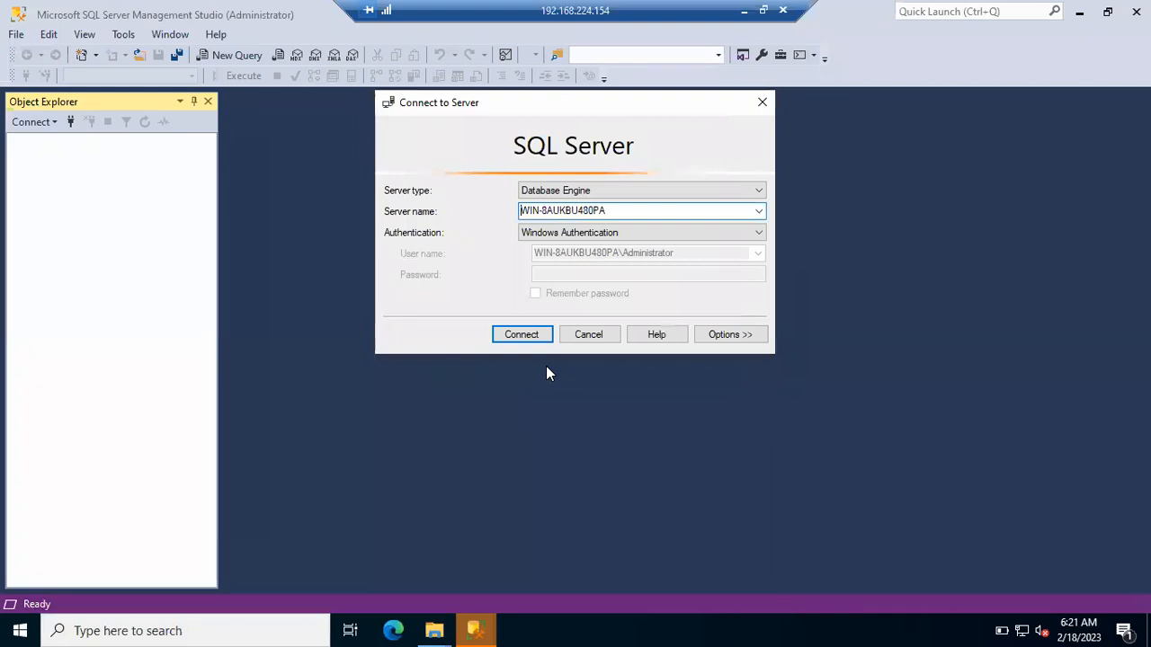
# - Check the server's computer name by running hostname in a command prompt, and minimize the prompt
pyautogui.press('super+r')
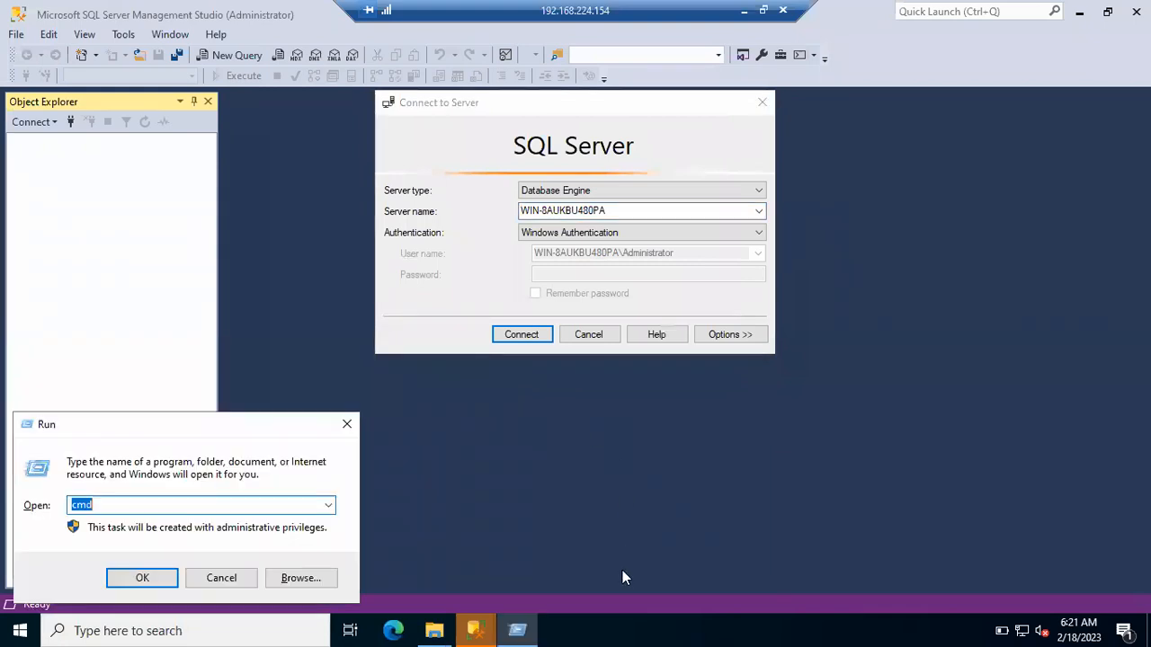
pyautogui.press('Return')
pyautogui.write('hostname')
pyautogui.press('Return')
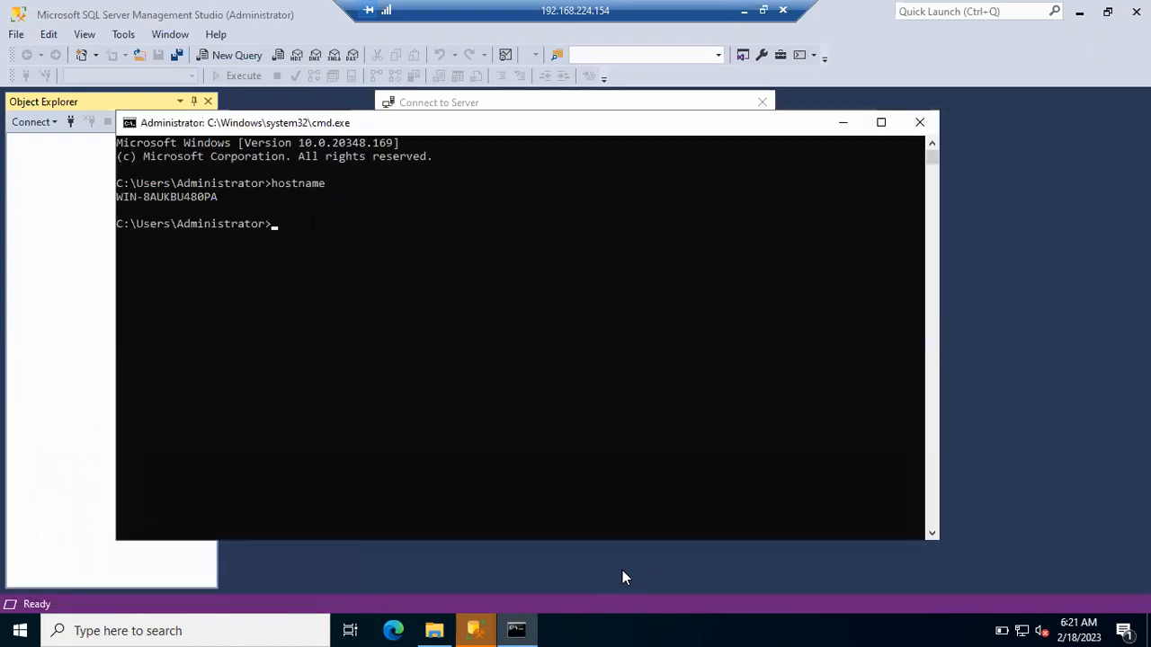
pyautogui.click(847, 122)
# - Reopen the server browser and pick WIN-8AUKBU480PA under Database Engine again for the connection
pyautogui.click(760, 211)
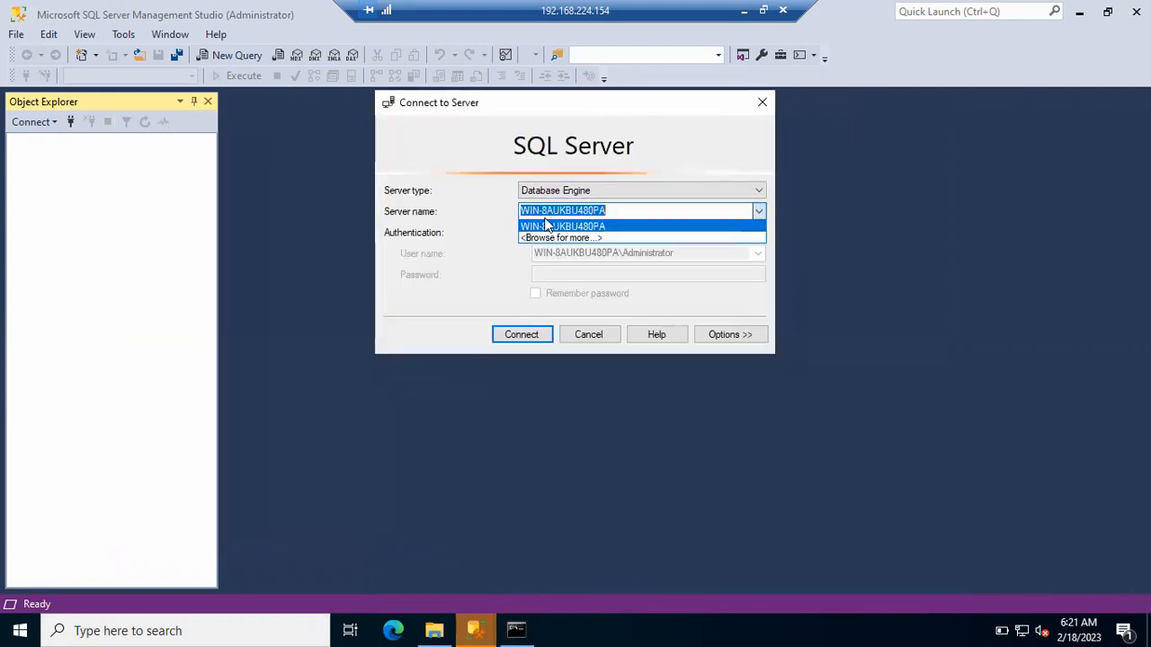
pyautogui.click(585, 249)
pyautogui.click(759, 210)
pyautogui.click(634, 238)
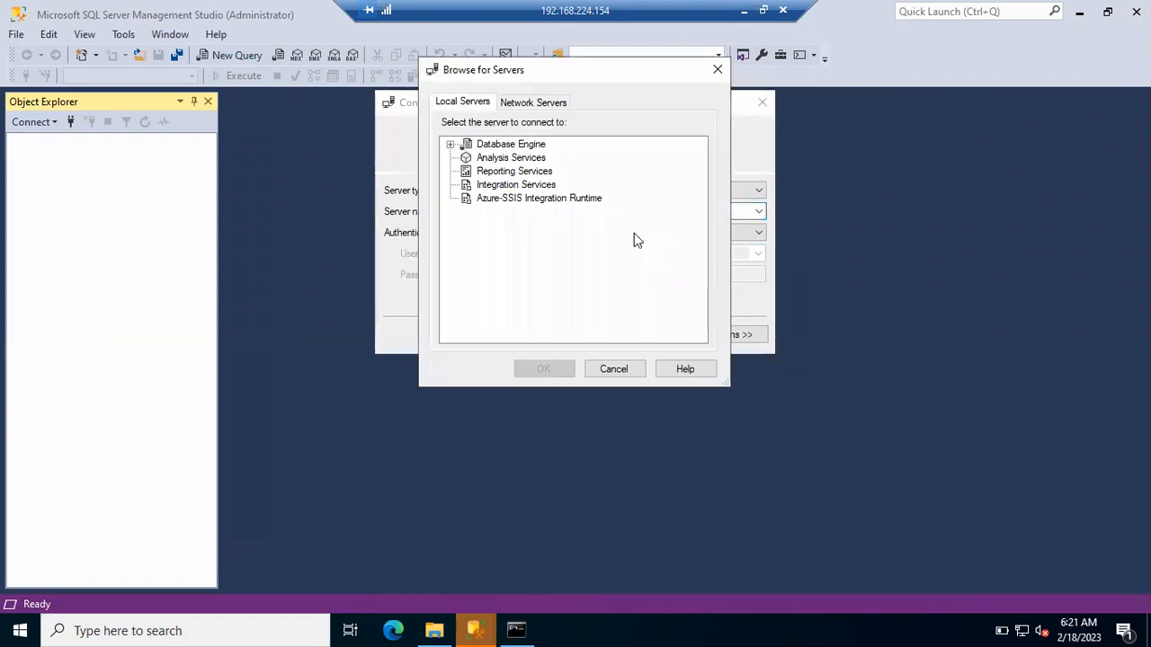
pyautogui.doubleClick(459, 144)
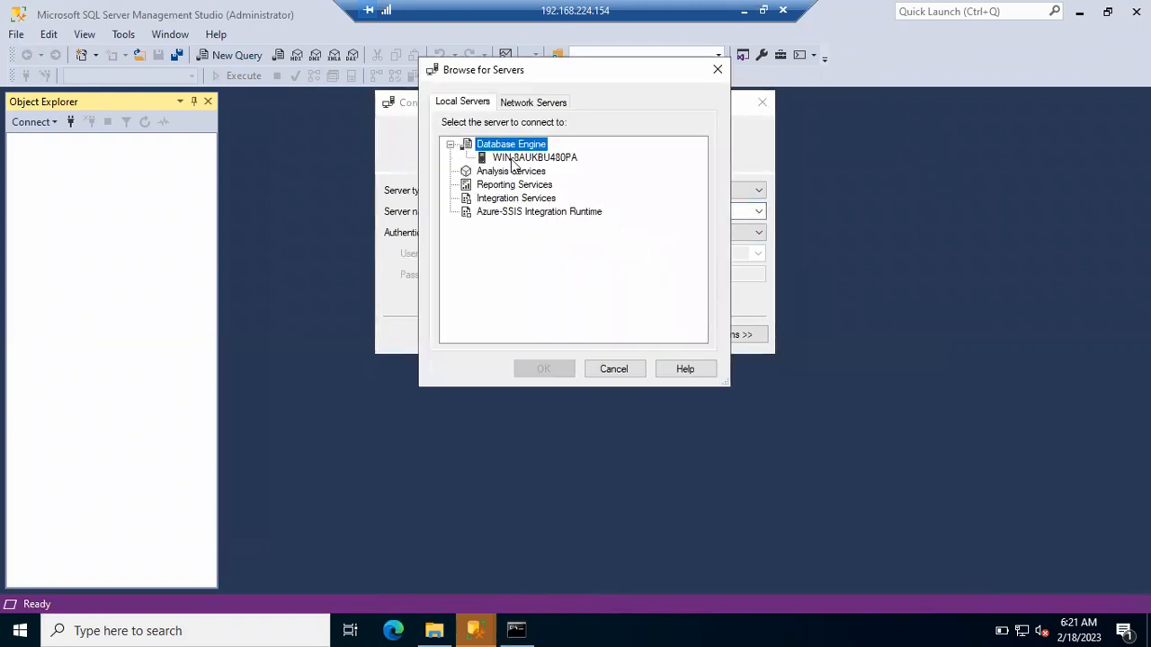
pyautogui.click(514, 158)
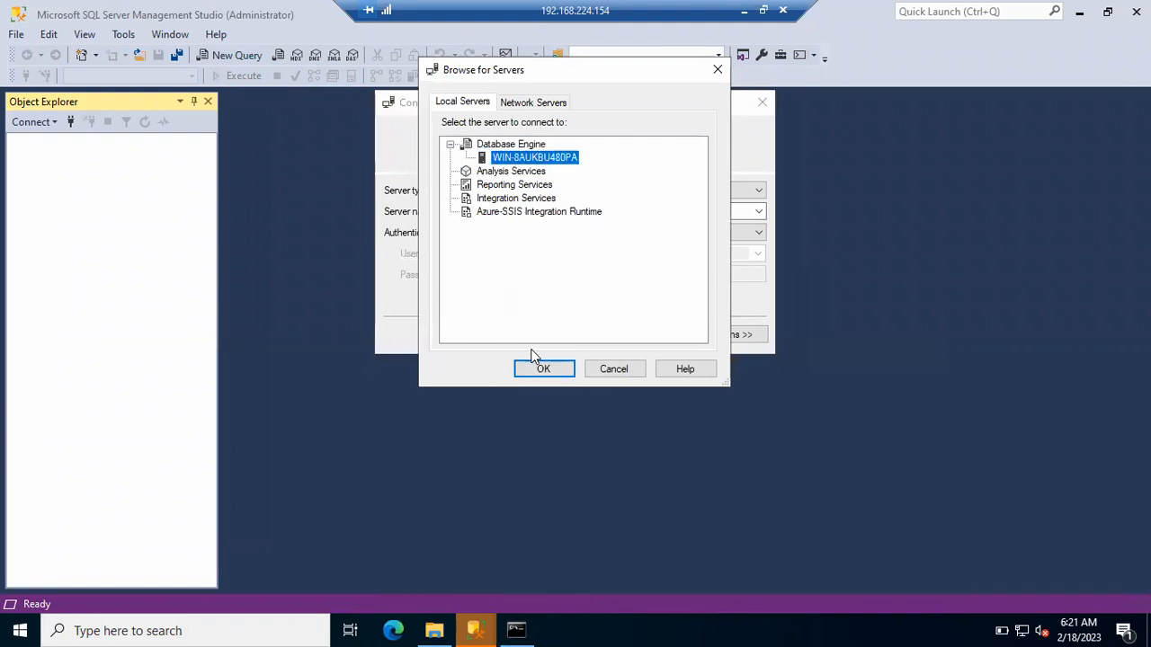
pyautogui.click(539, 369)
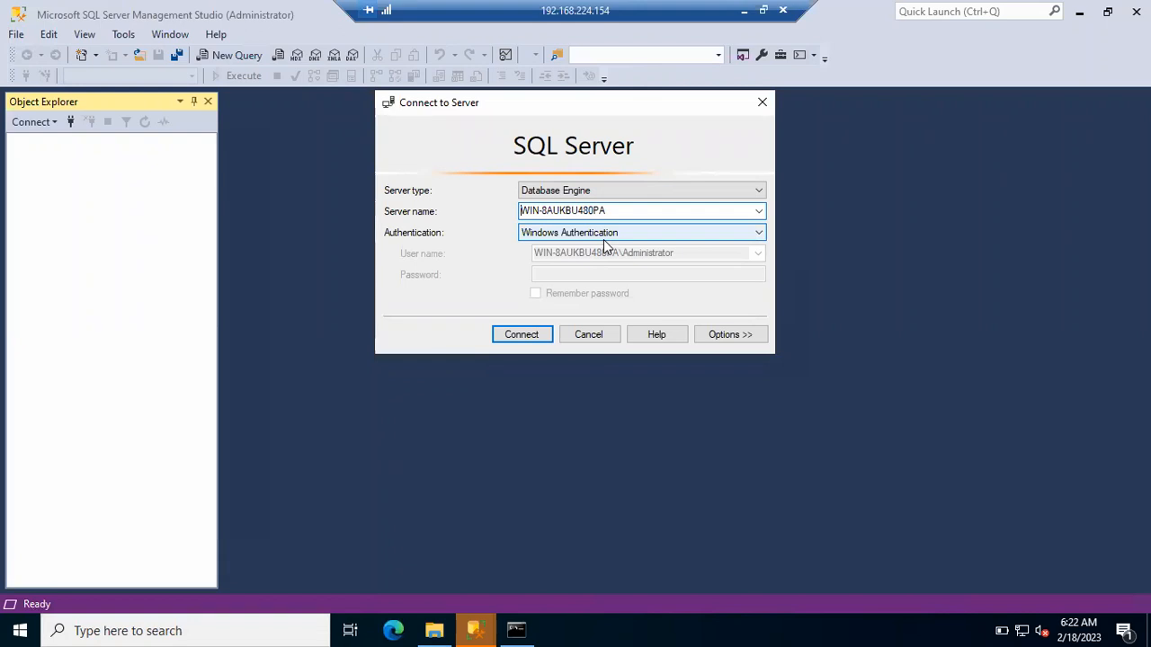
# - Check which Windows account is signed in on the server, and return to the connection dialog
pyautogui.click(16, 625)
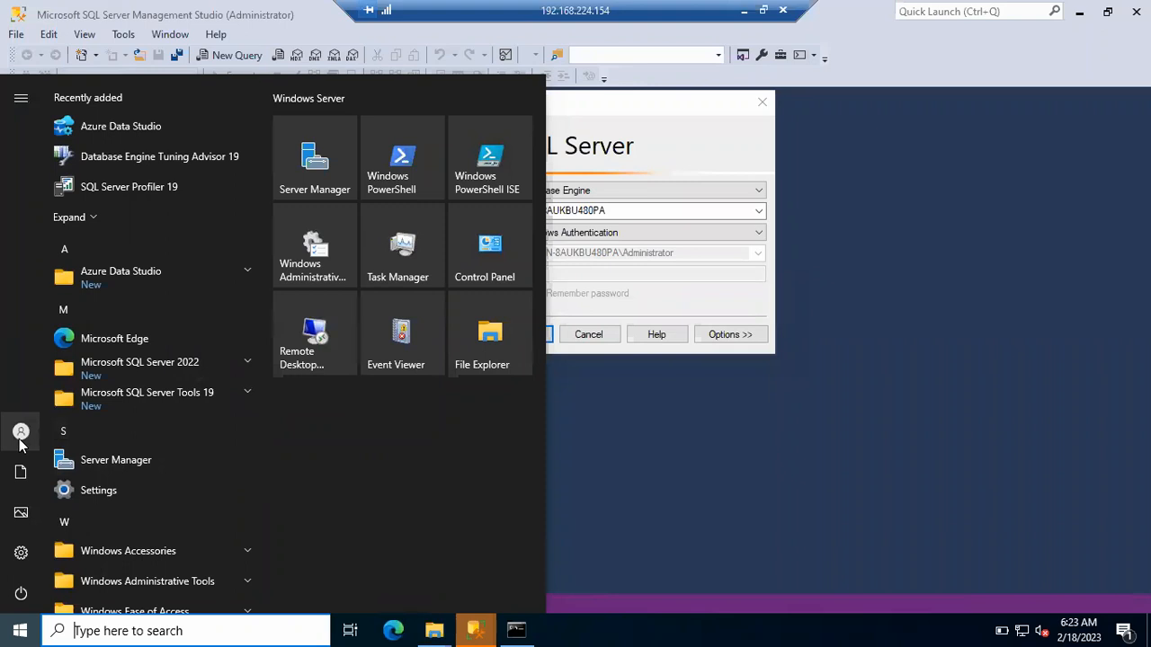
pyautogui.moveTo(20, 443)
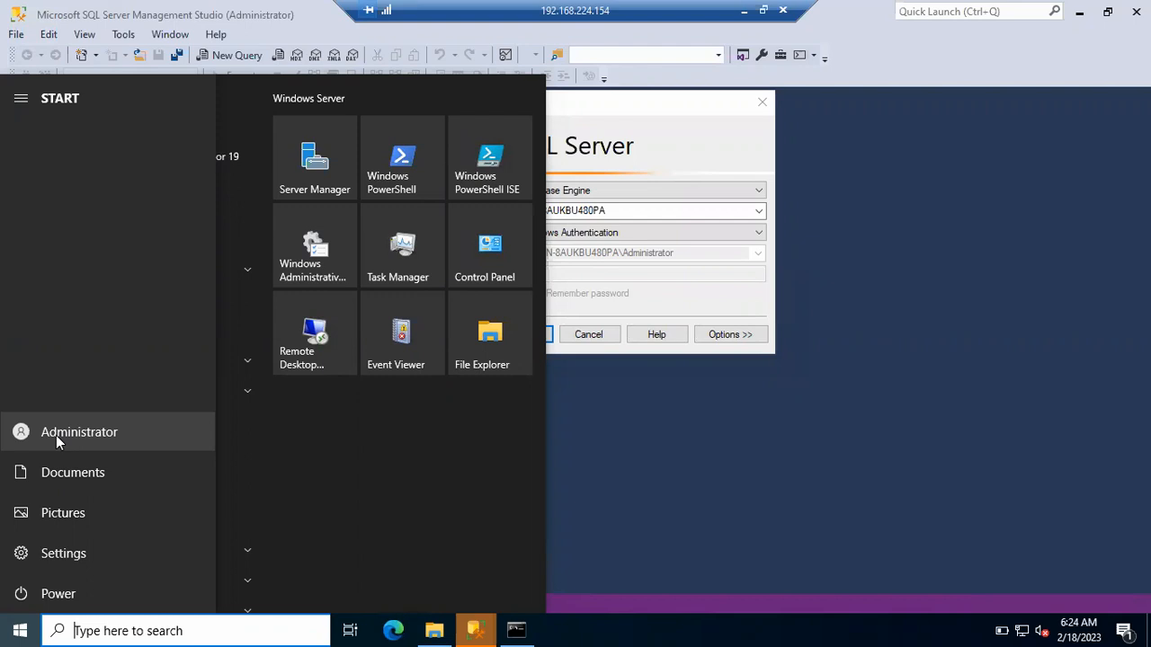
pyautogui.click(629, 255)
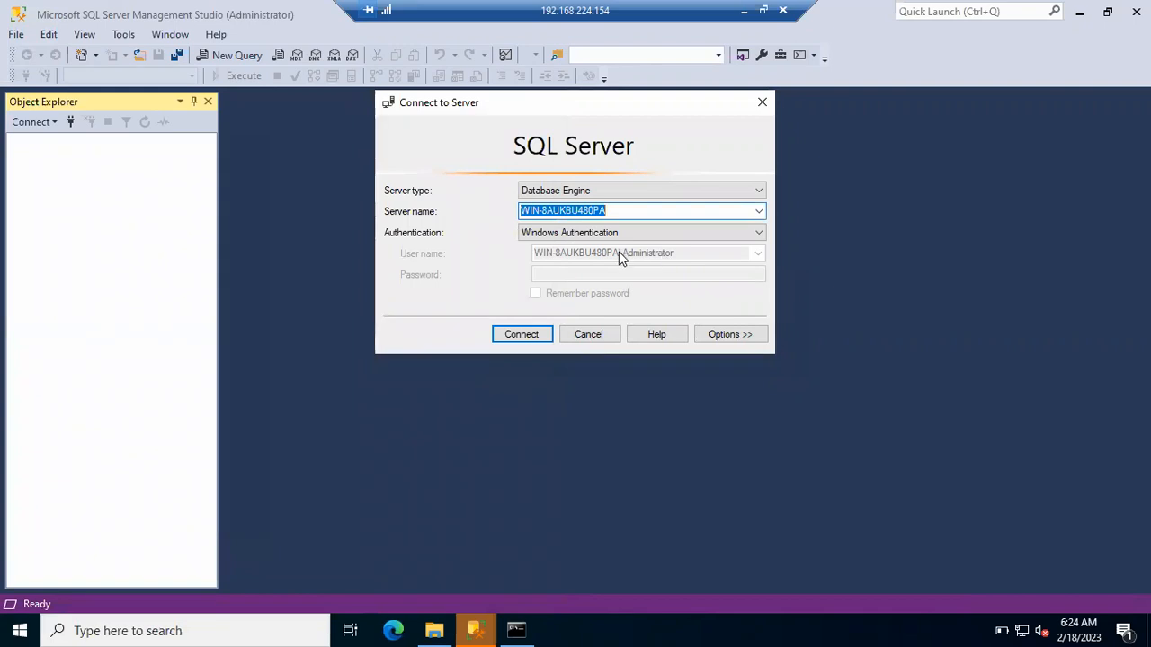
pyautogui.click(20, 631)
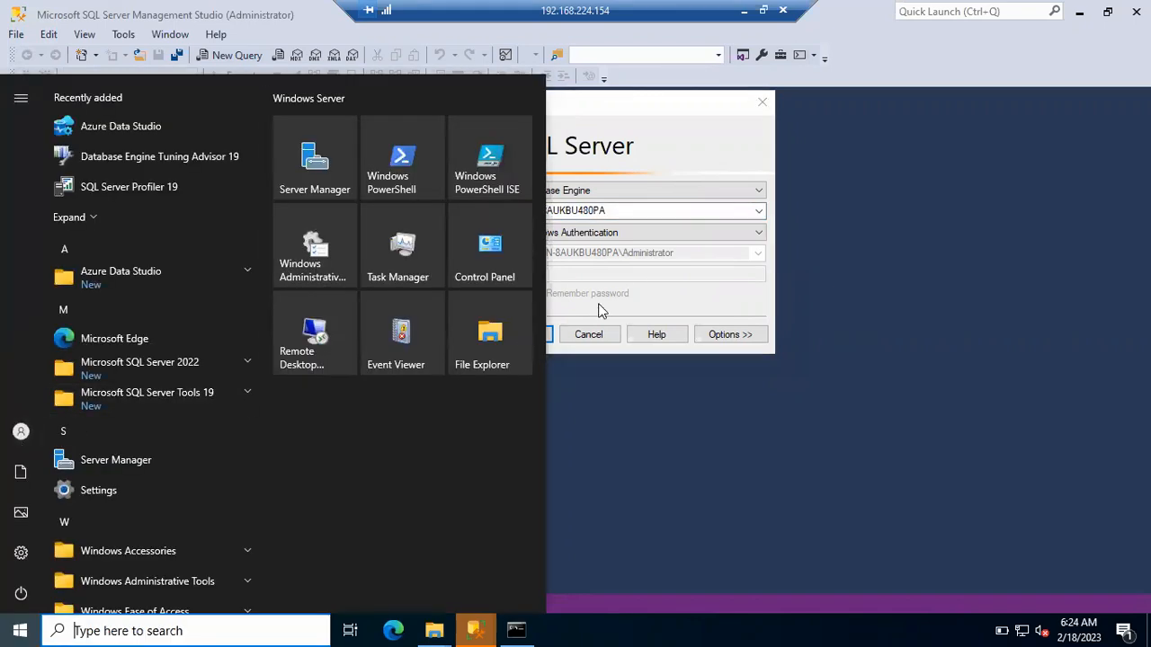
pyautogui.click(626, 258)
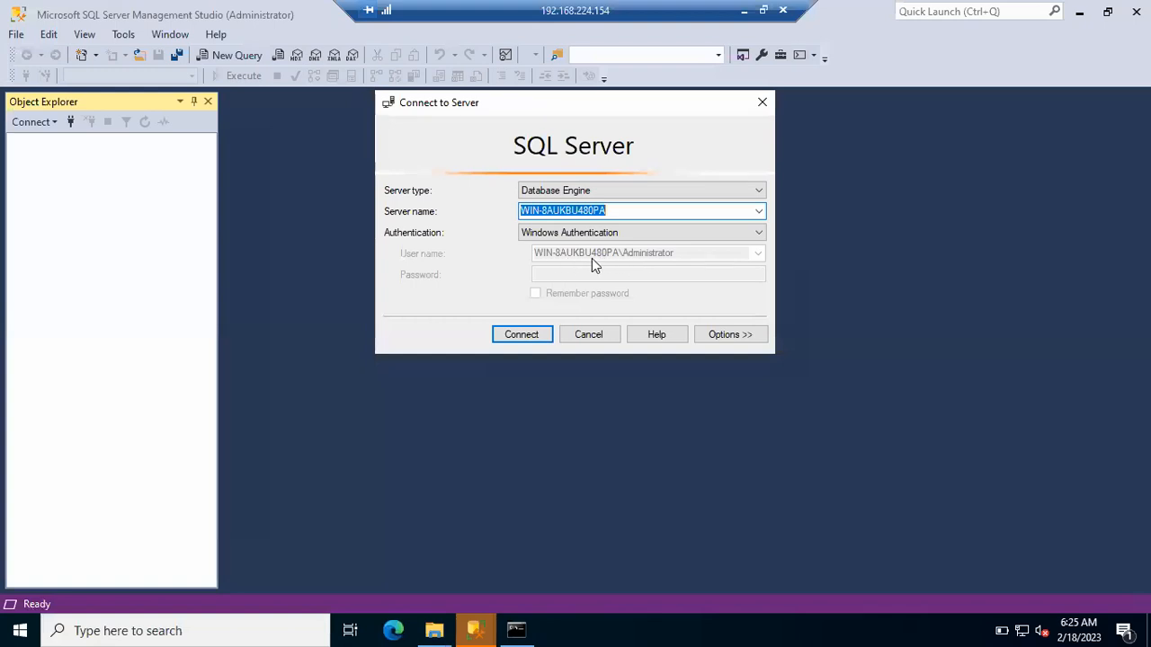
# - Try to connect to the Database Engine on WIN-8AUKBU480PA with Windows Authentication, and dismiss the message
pyautogui.click(529, 335)
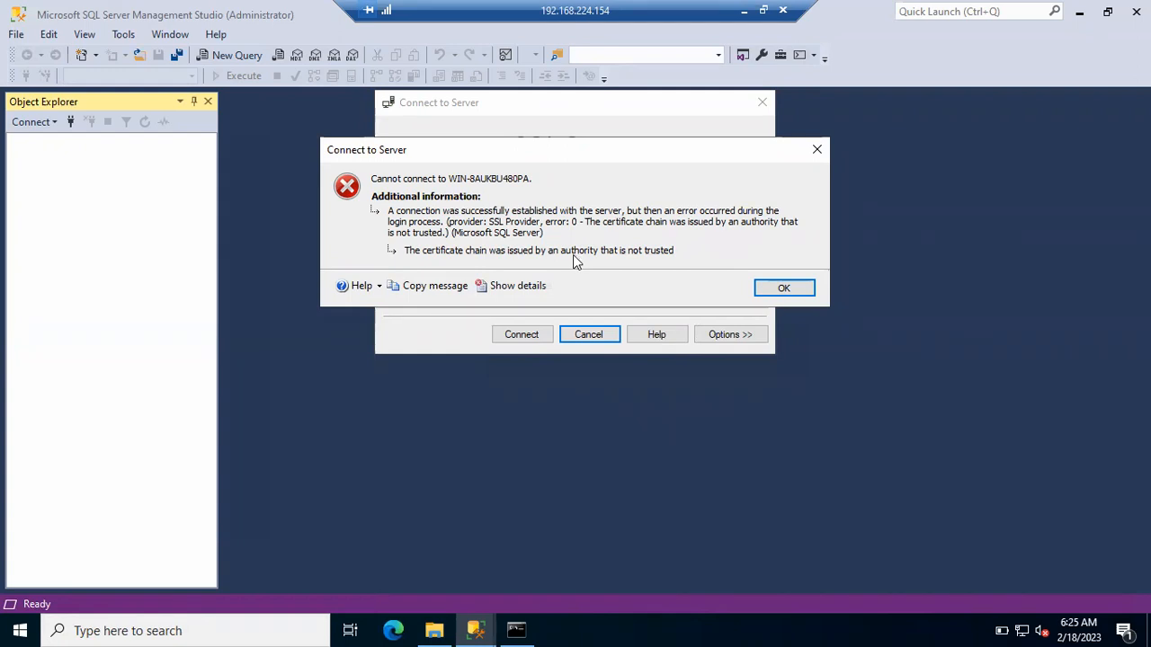
pyautogui.click(784, 289)
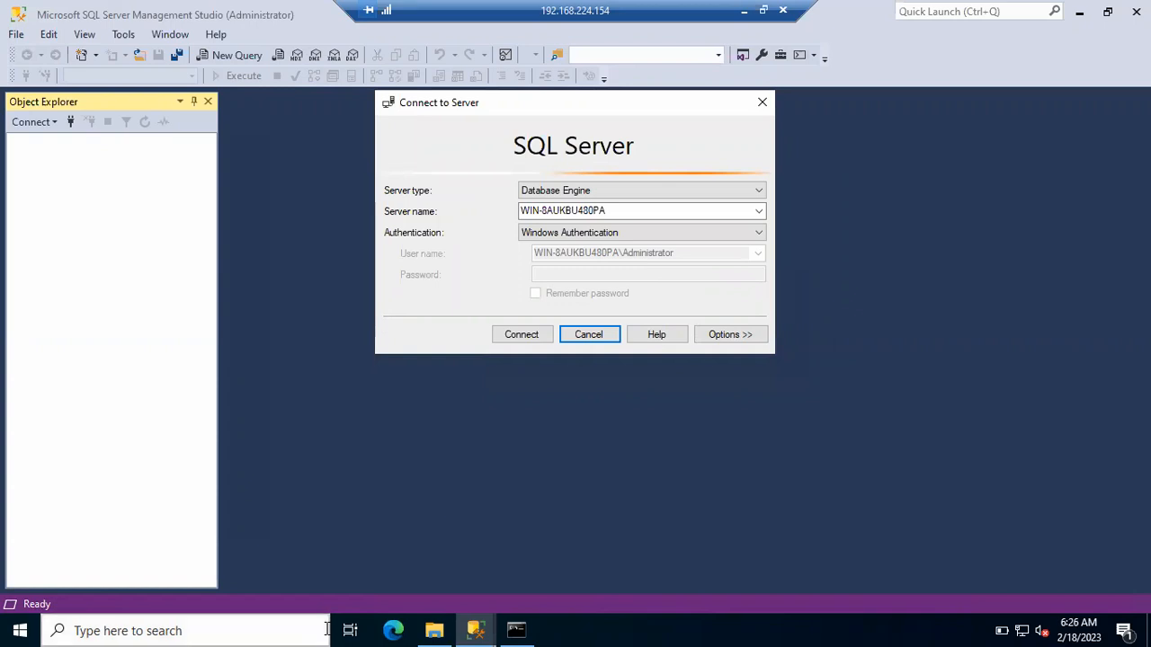
# - Open the Services console with services.msc, locate the SQL Server (MSSQLSERVER) service and maximize the window to examine its status
pyautogui.press('super+r')
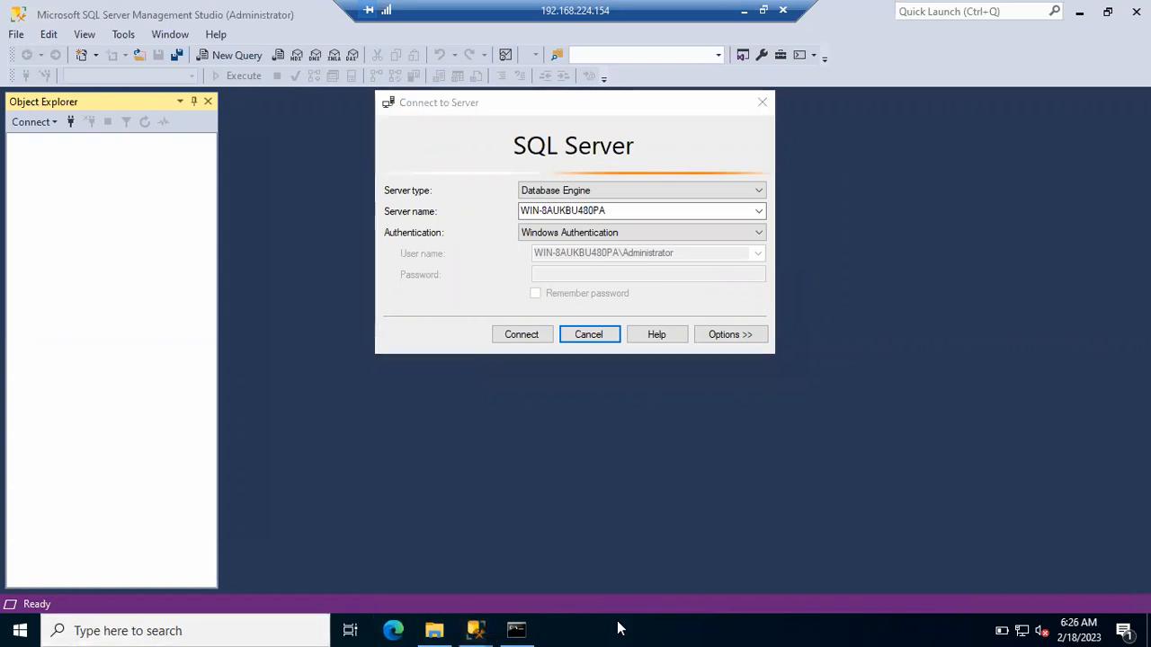
pyautogui.write('services.msc')
pyautogui.press('Return')
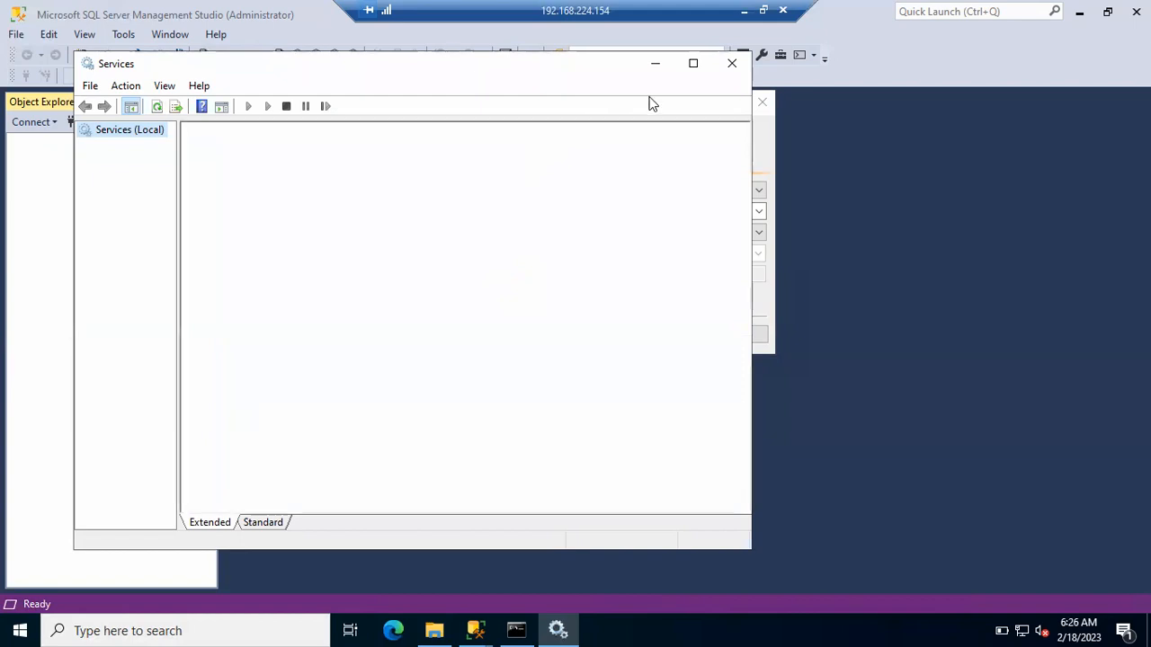
pyautogui.click(416, 270)
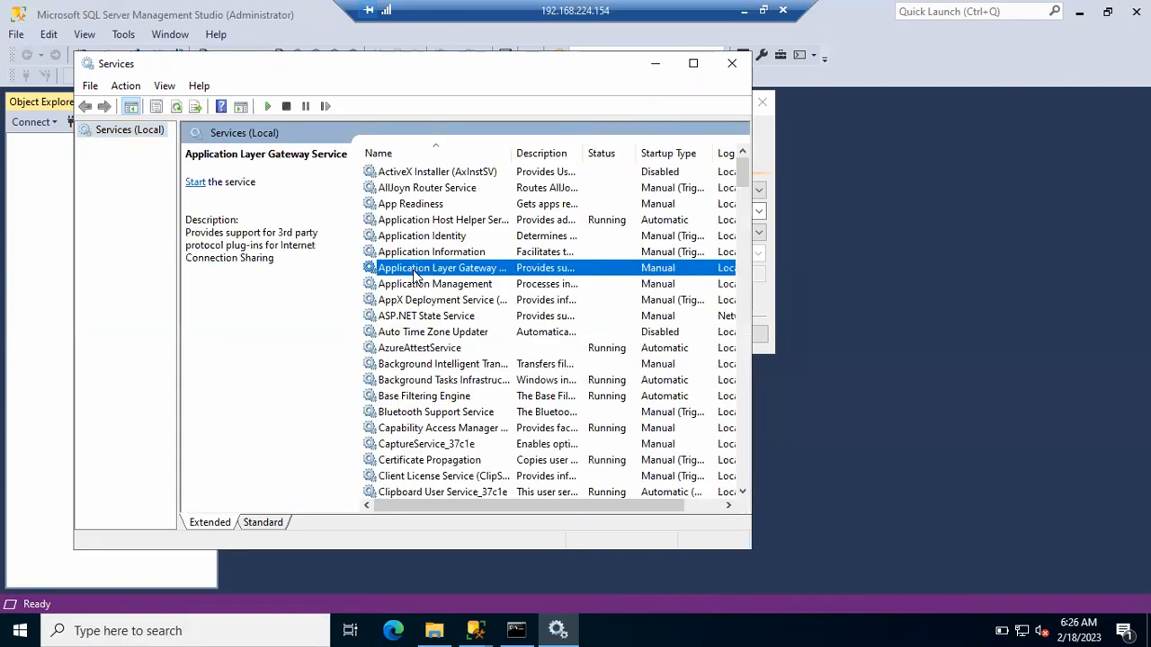
pyautogui.press('s')
pyautogui.click(417, 444)
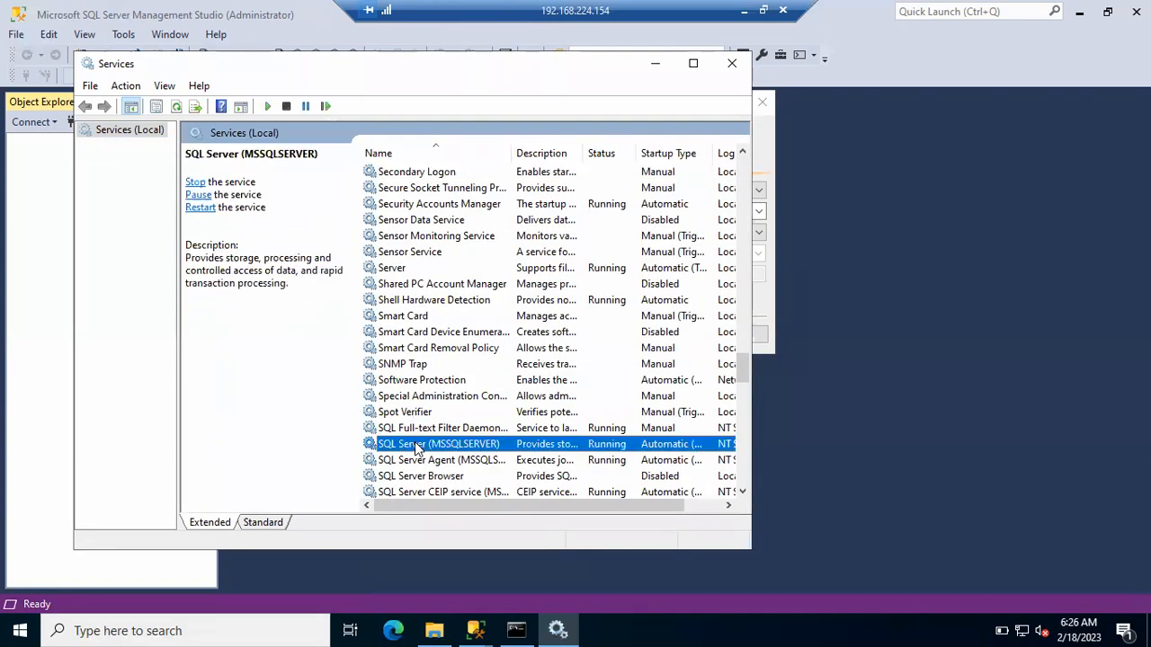
pyautogui.click(693, 63)
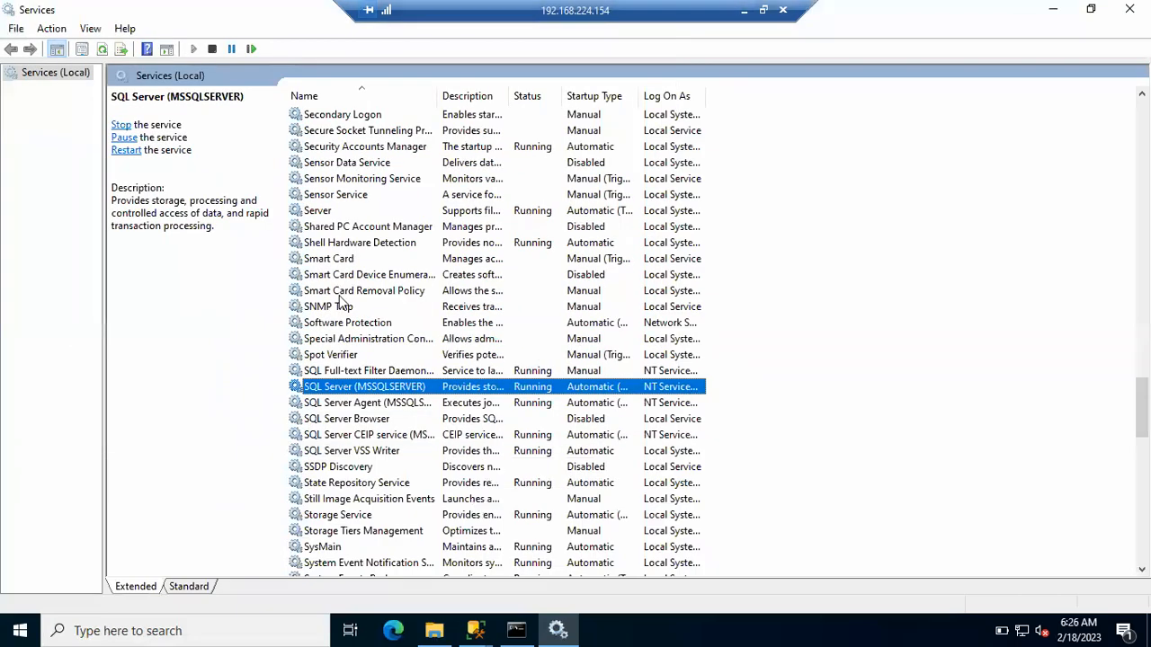
# - Restart the SQL Server (MSSQLSERVER) service and try connecting to WIN-8AUKBU480PA again from SQL Server Management Studio, dismissing the message
pyautogui.click(117, 150)
pyautogui.click(221, 300)
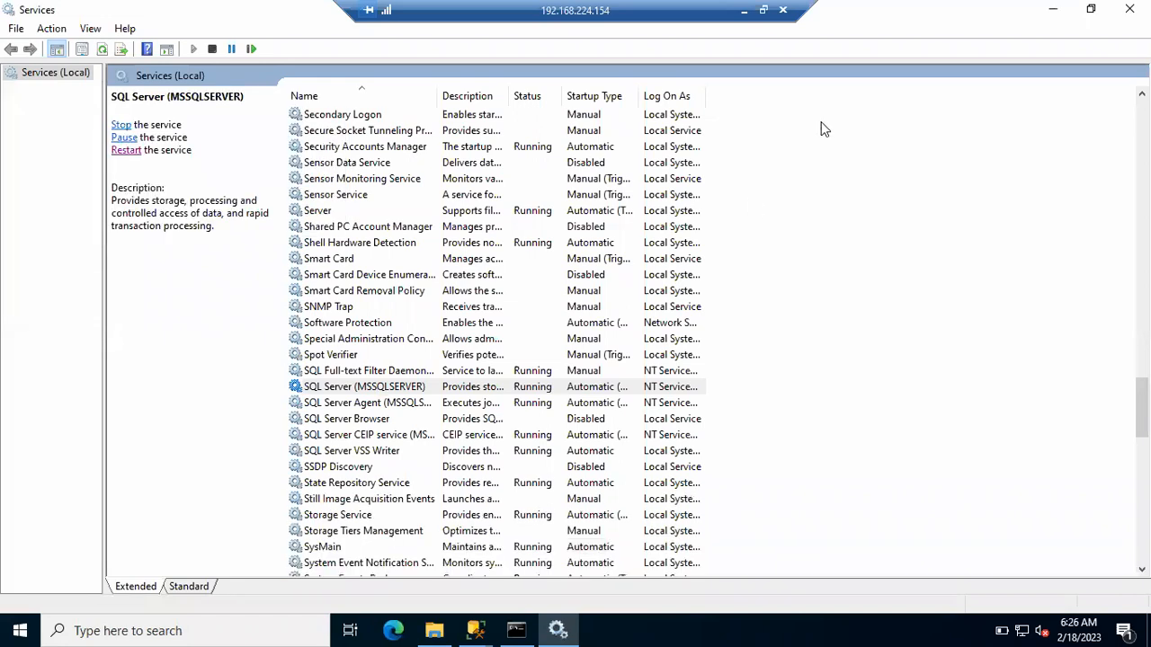
pyautogui.click(526, 333)
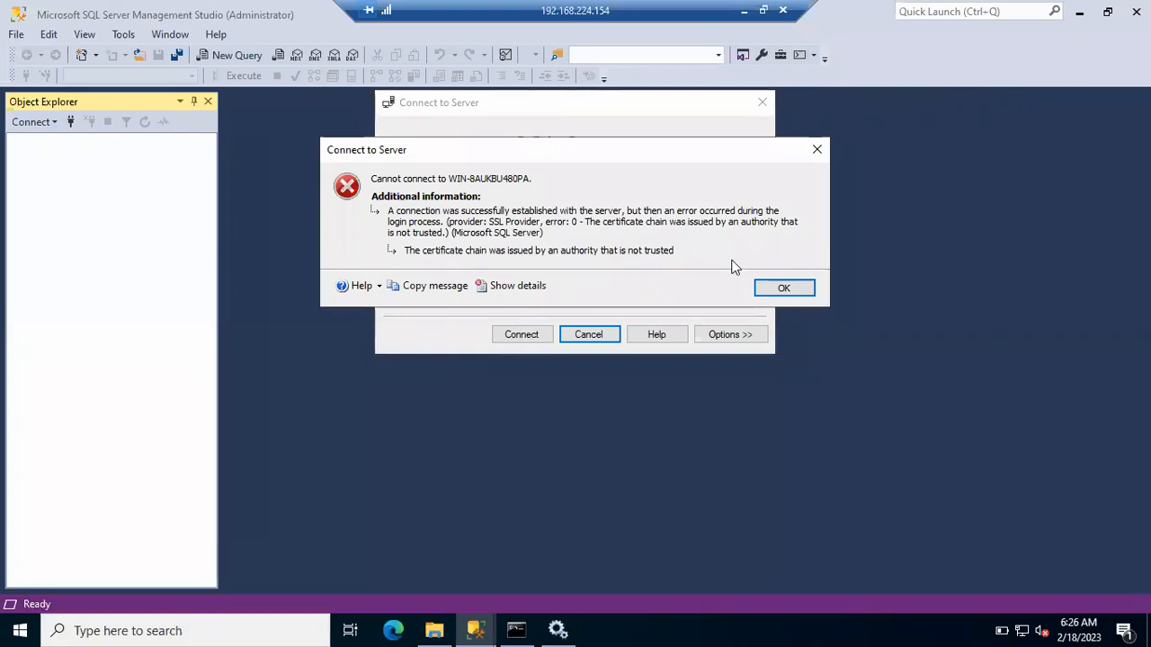
pyautogui.click(784, 289)
# - Open SQL Server 2022 Configuration Manager and show Protocols for MSSQLSERVER under SQL Server Network Configuration
pyautogui.press('super')
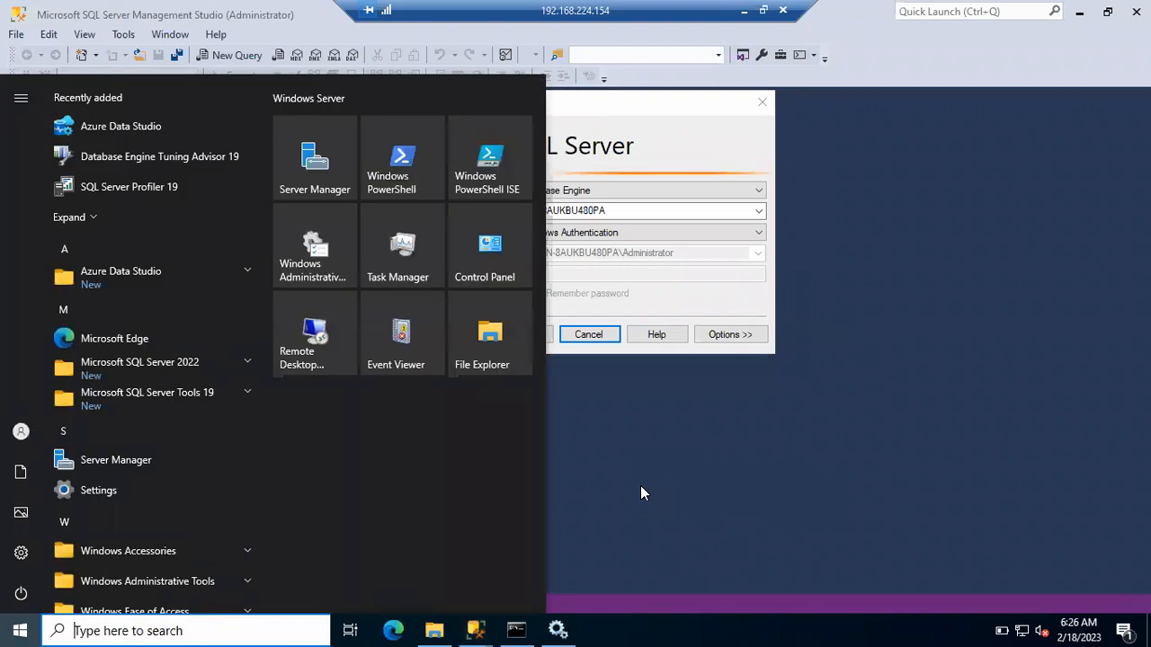
pyautogui.write('confi')
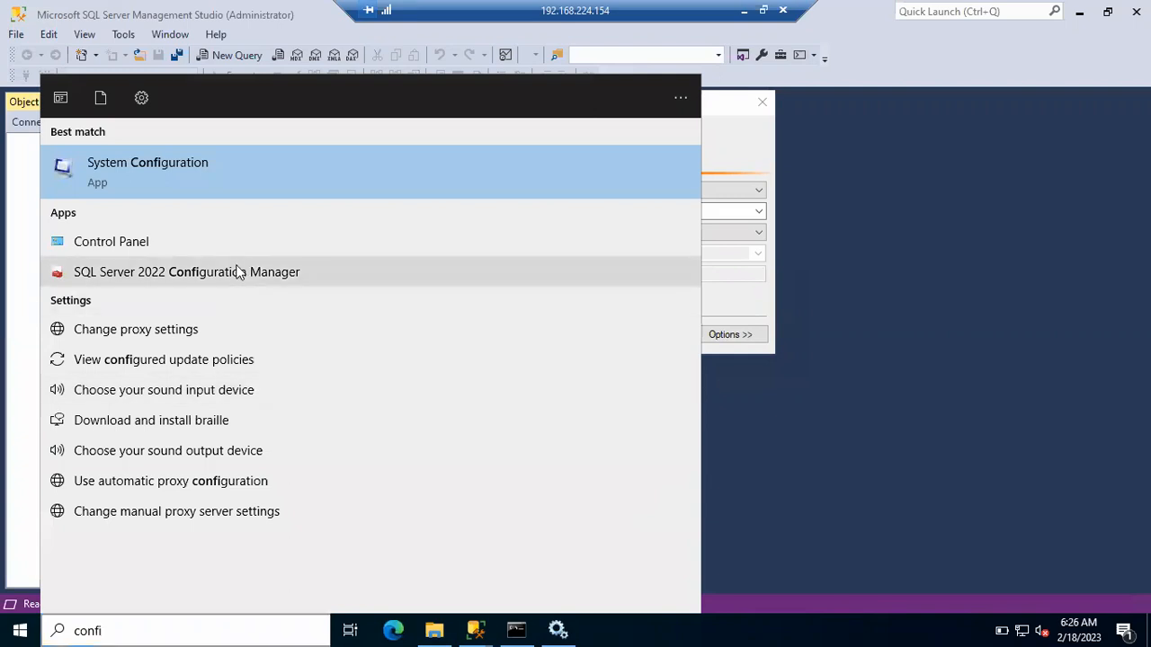
pyautogui.press('Escape')
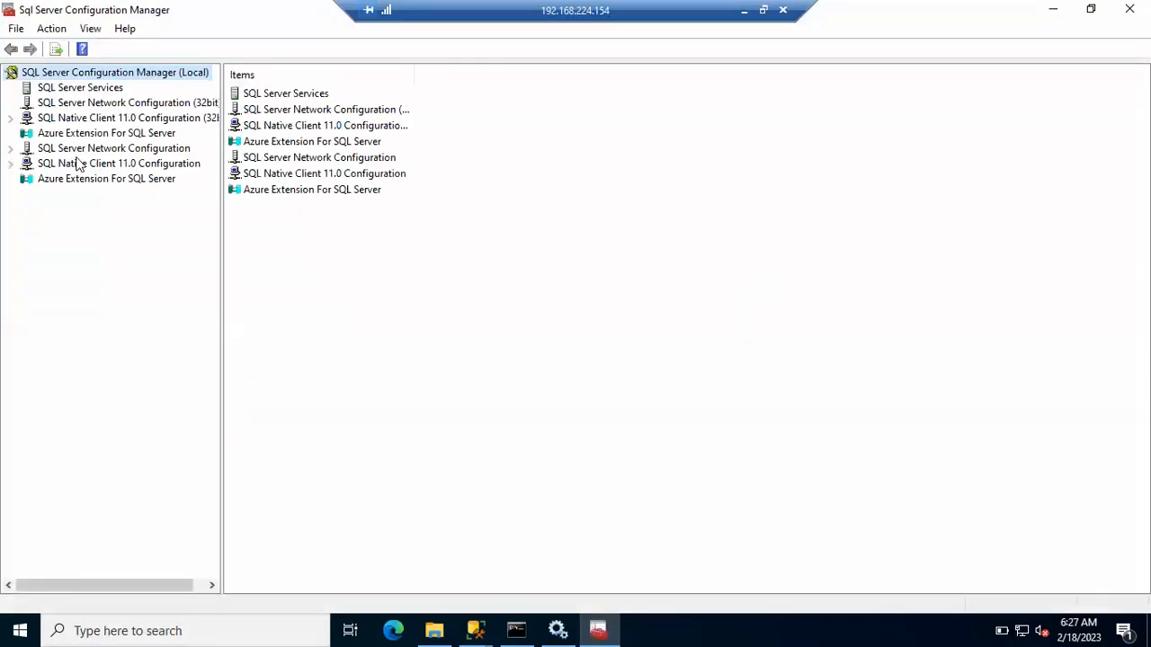
pyautogui.click(10, 164)
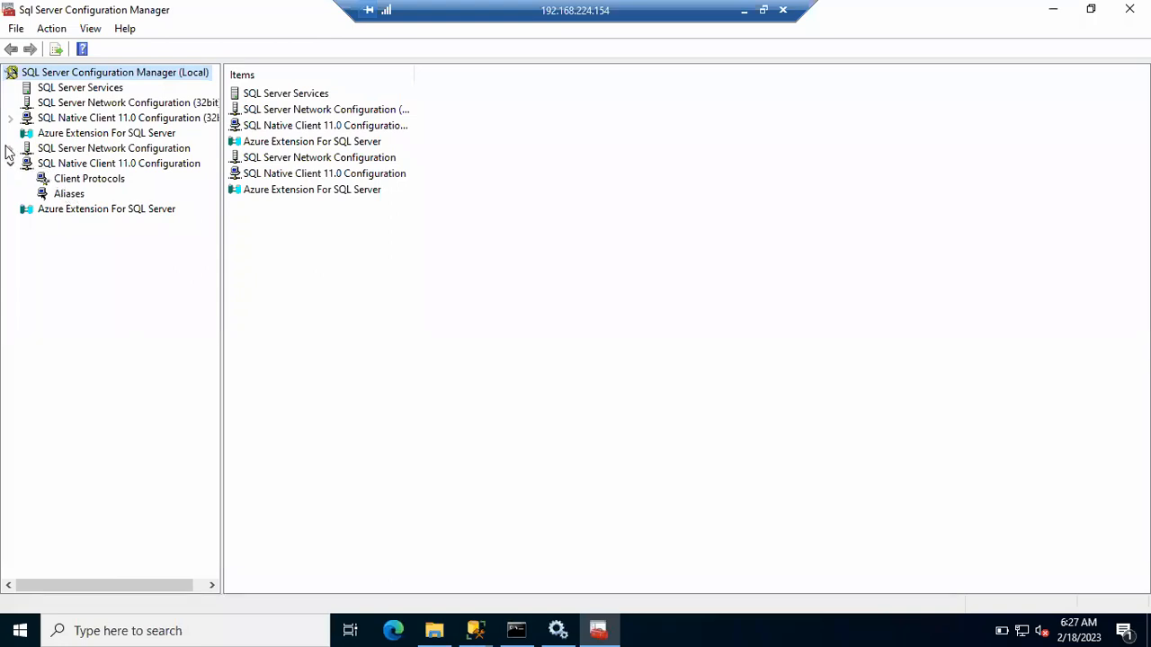
pyautogui.click(9, 149)
pyautogui.click(61, 164)
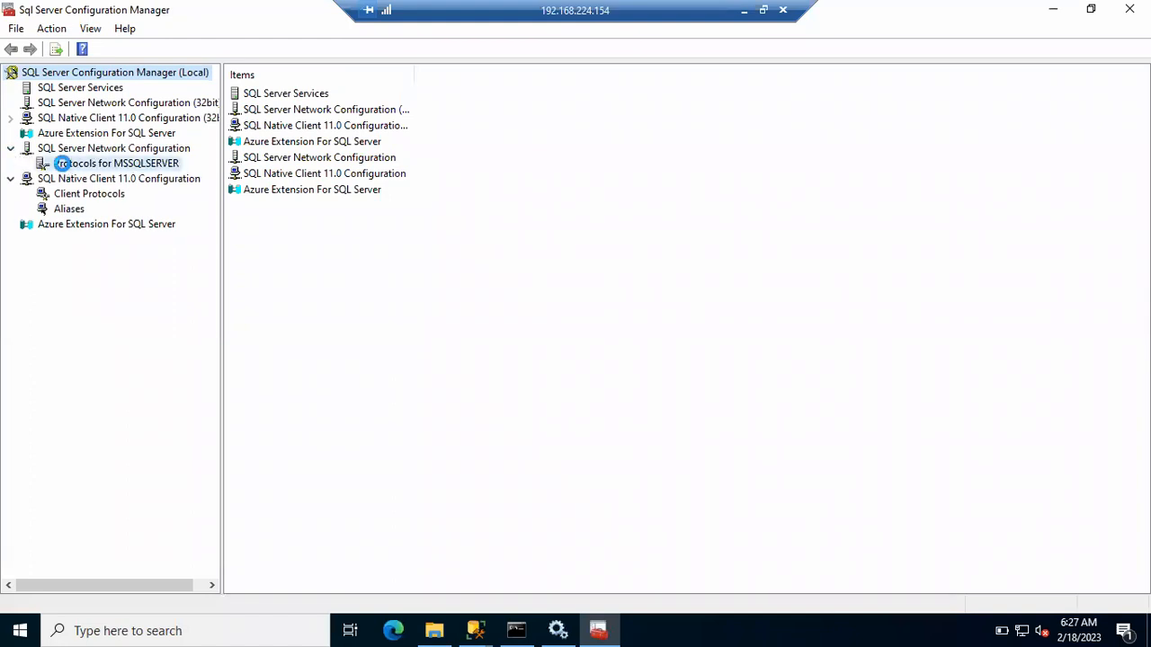
# - Enable the TCP/IP protocol for MSSQLSERVER and acknowledge the service restart notice
pyautogui.doubleClick(280, 130)
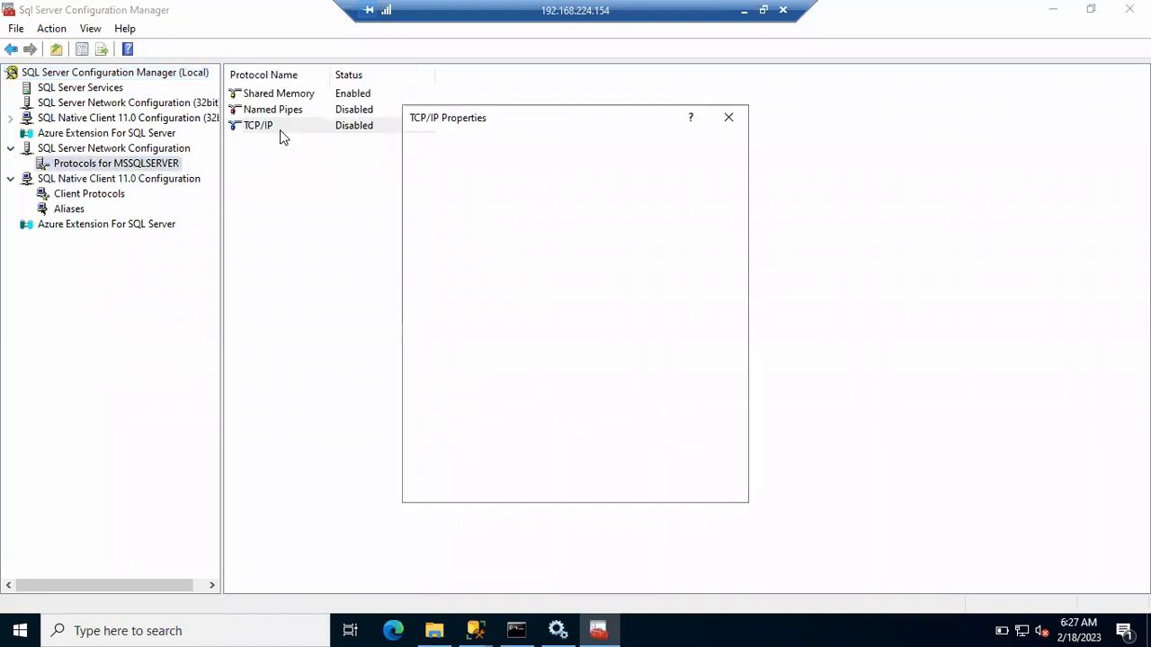
pyautogui.rightClick(280, 129)
pyautogui.click(293, 139)
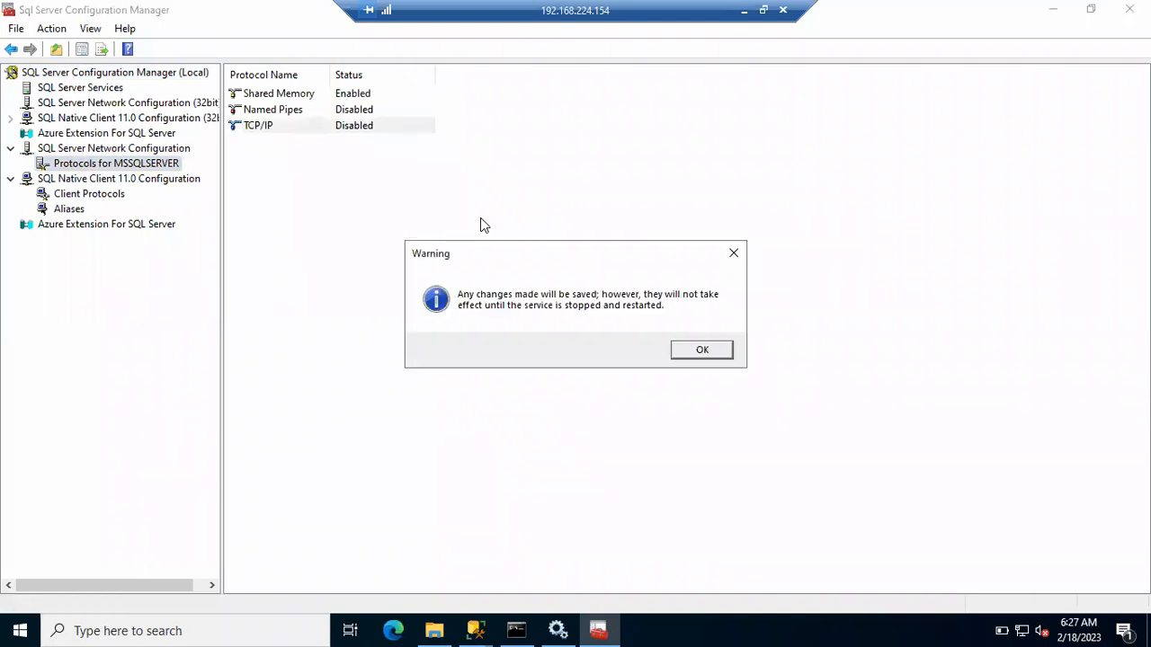
pyautogui.click(698, 350)
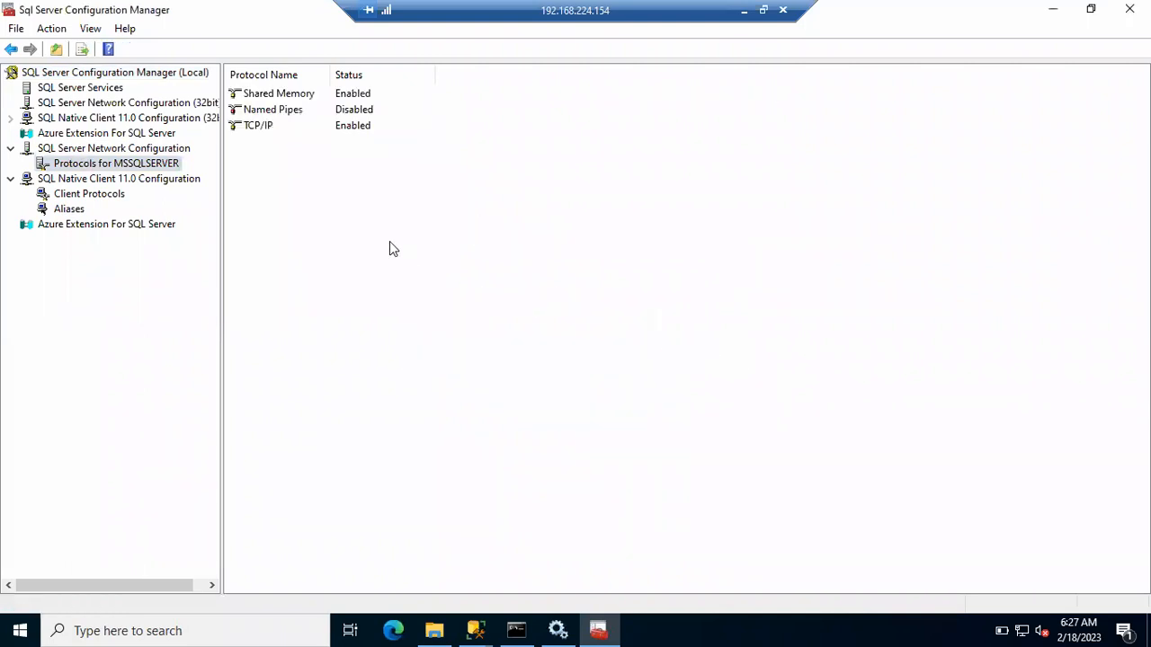
# - Restart the SQL Server (MSSQLSERVER) service under SQL Server Services, minimize Configuration Manager and cancel the leftover TCP/IP Properties dialog
pyautogui.click(80, 87)
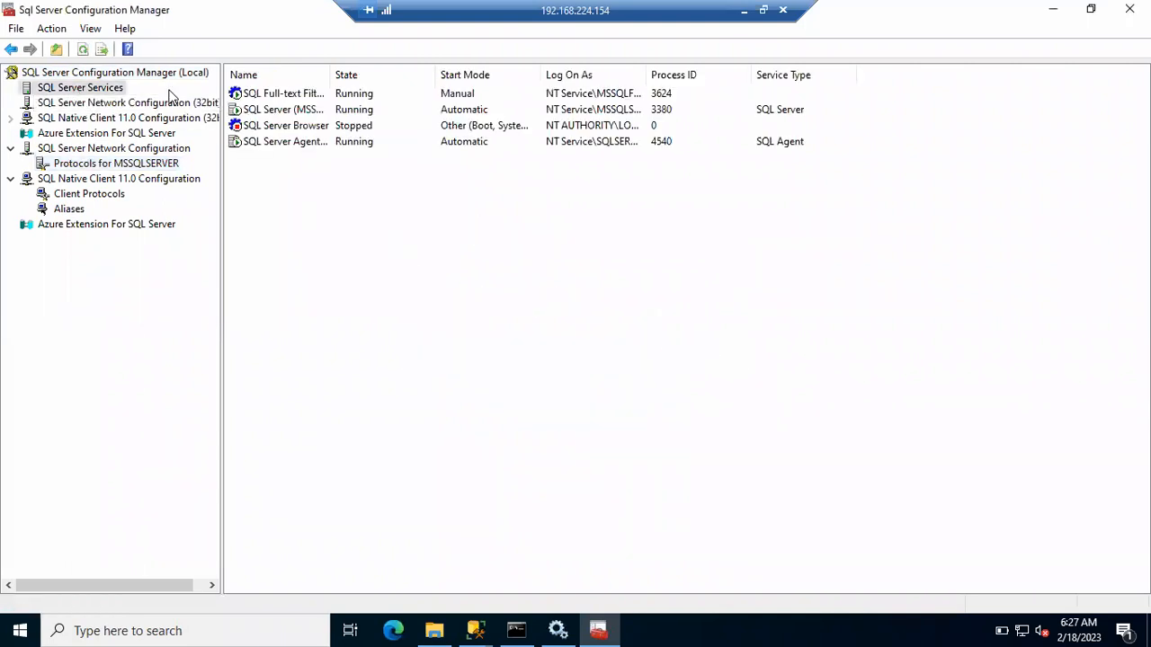
pyautogui.click(278, 112)
pyautogui.click(1053, 9)
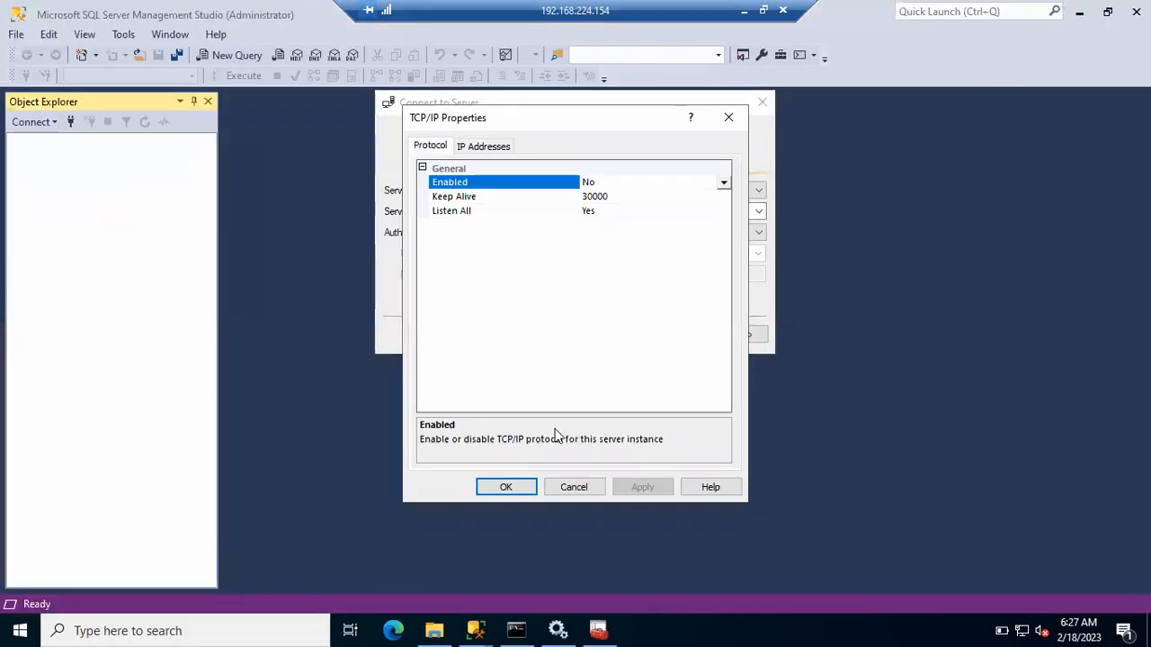
pyautogui.click(572, 488)
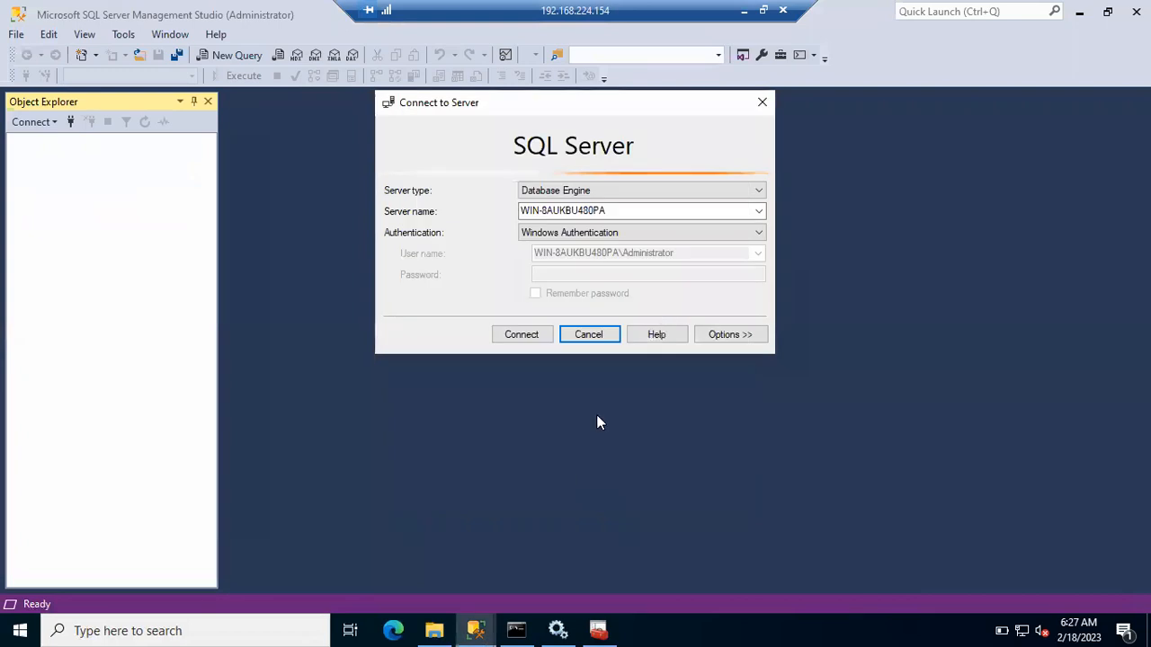
# - Retry connecting to the WIN-8AUKBU480PA Database Engine with Windows Authentication, reopening the connection dialog for a fresh attempt
pyautogui.click(521, 335)
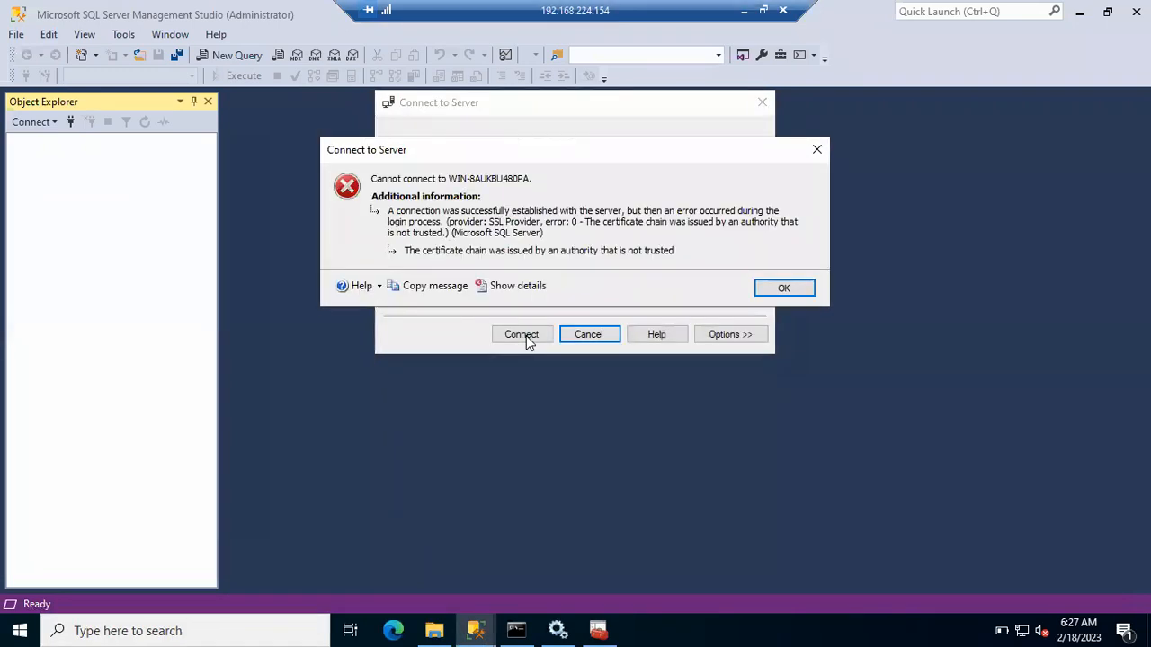
pyautogui.click(784, 289)
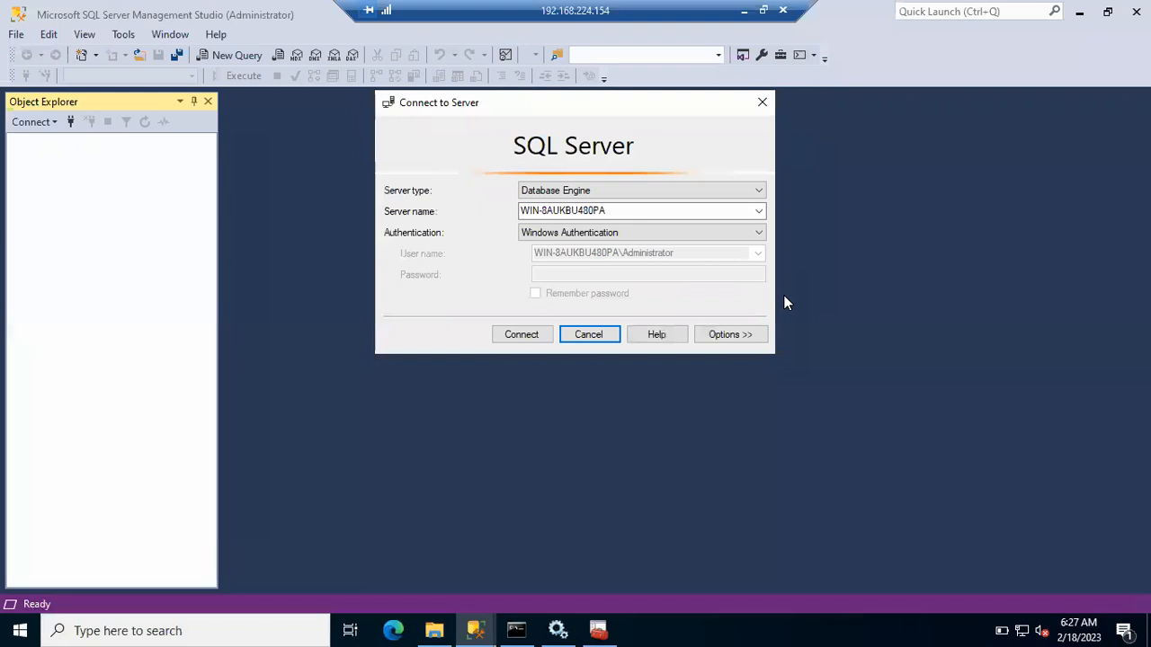
pyautogui.click(590, 336)
pyautogui.click(70, 120)
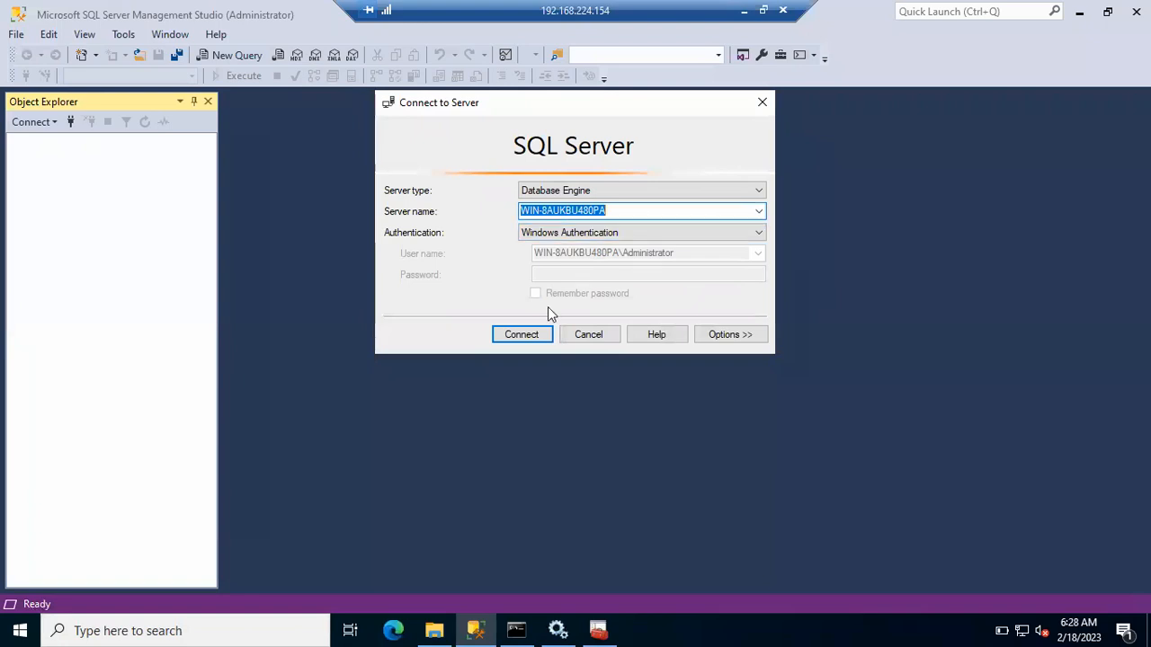
pyautogui.click(517, 336)
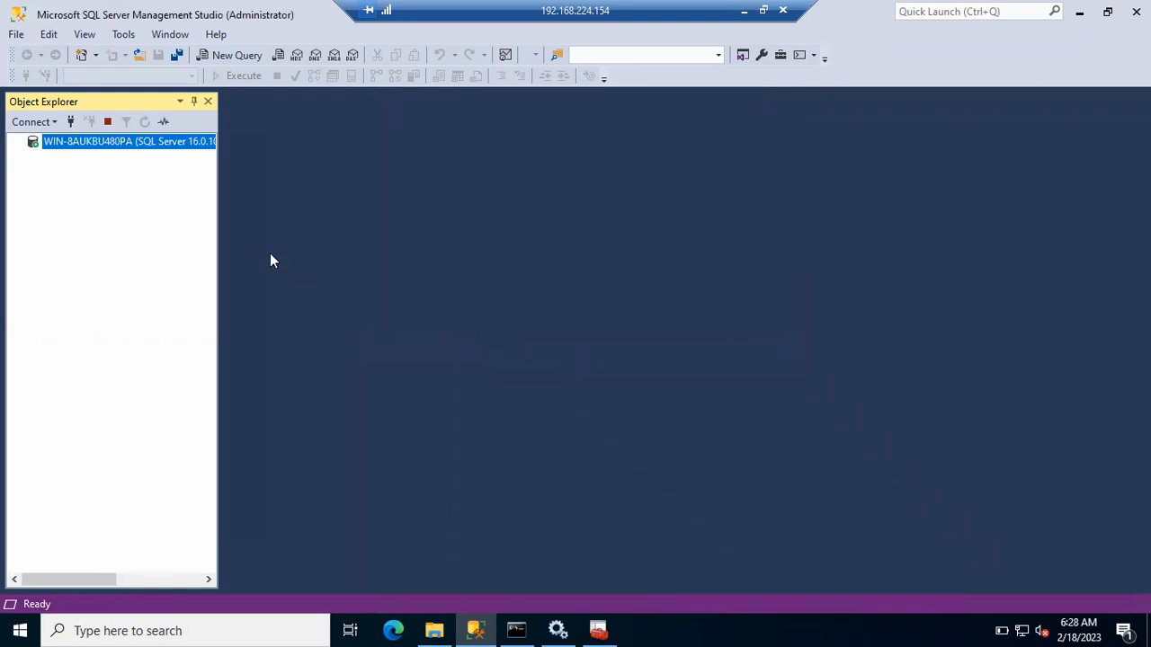
# - Widen Object Explorer and restart the SQL Server Agent service, confirming the restart
pyautogui.moveTo(219, 229); pyautogui.dragTo(347, 219)
pyautogui.click(180, 263)
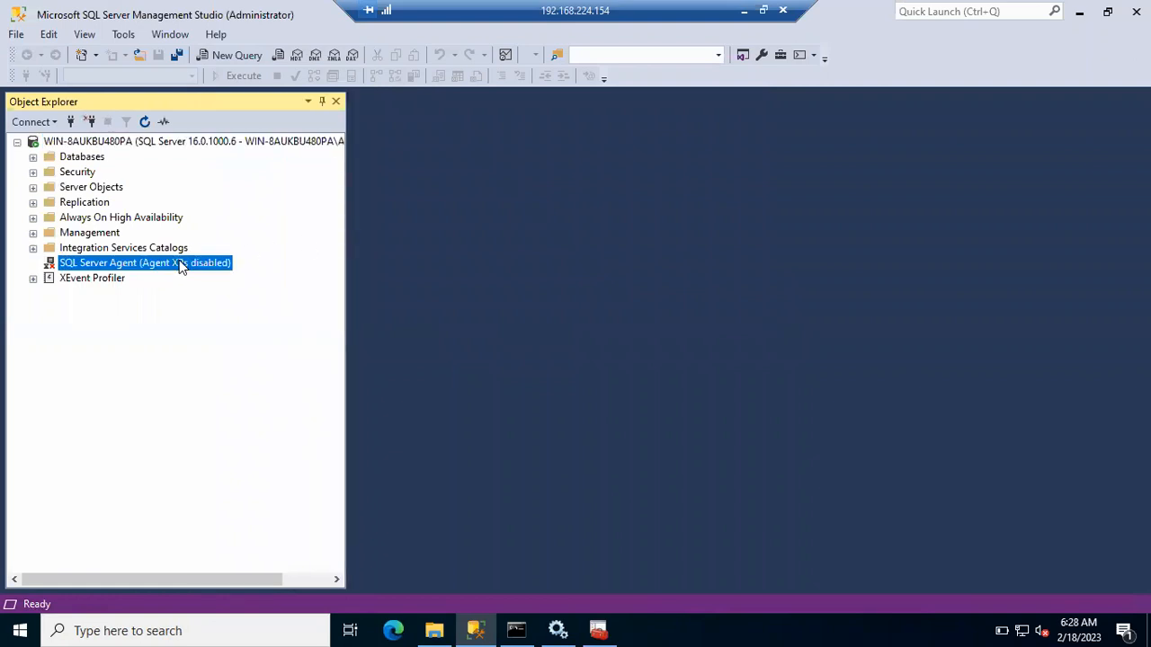
pyautogui.rightClick(179, 266)
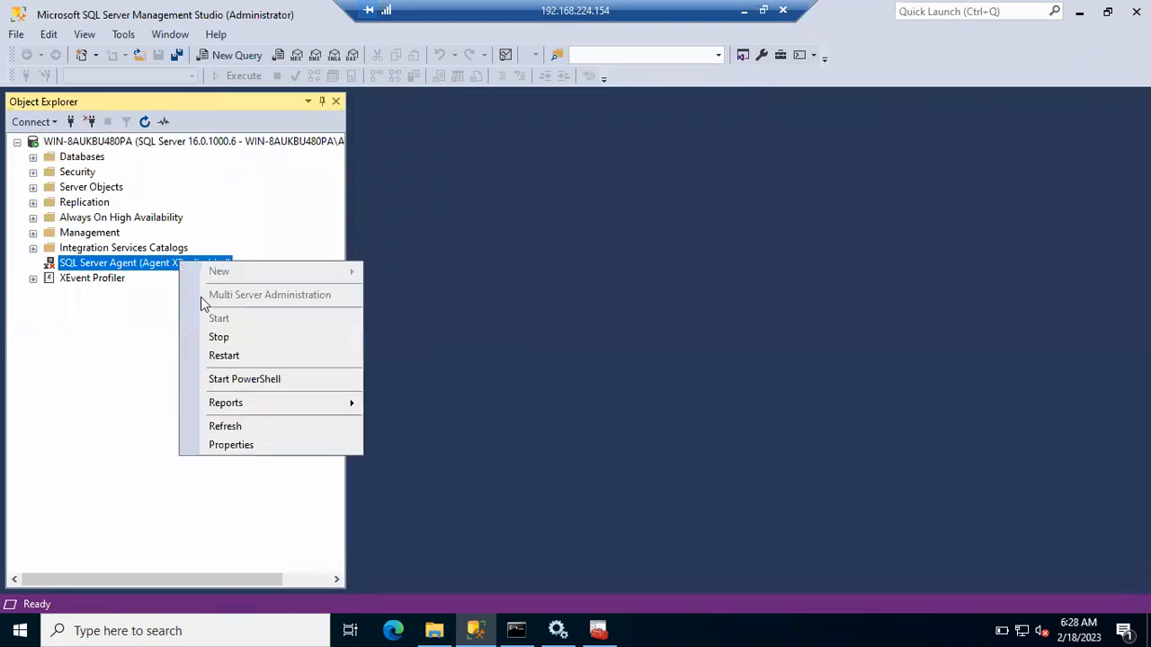
pyautogui.click(209, 357)
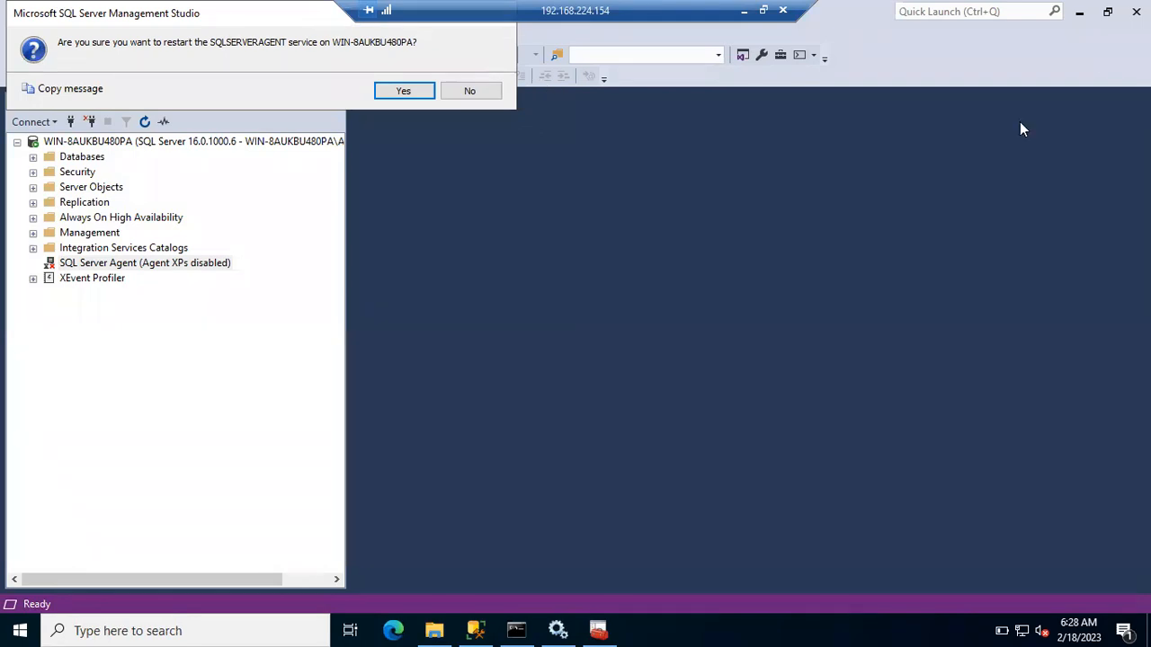
pyautogui.click(413, 93)
pyautogui.click(396, 95)
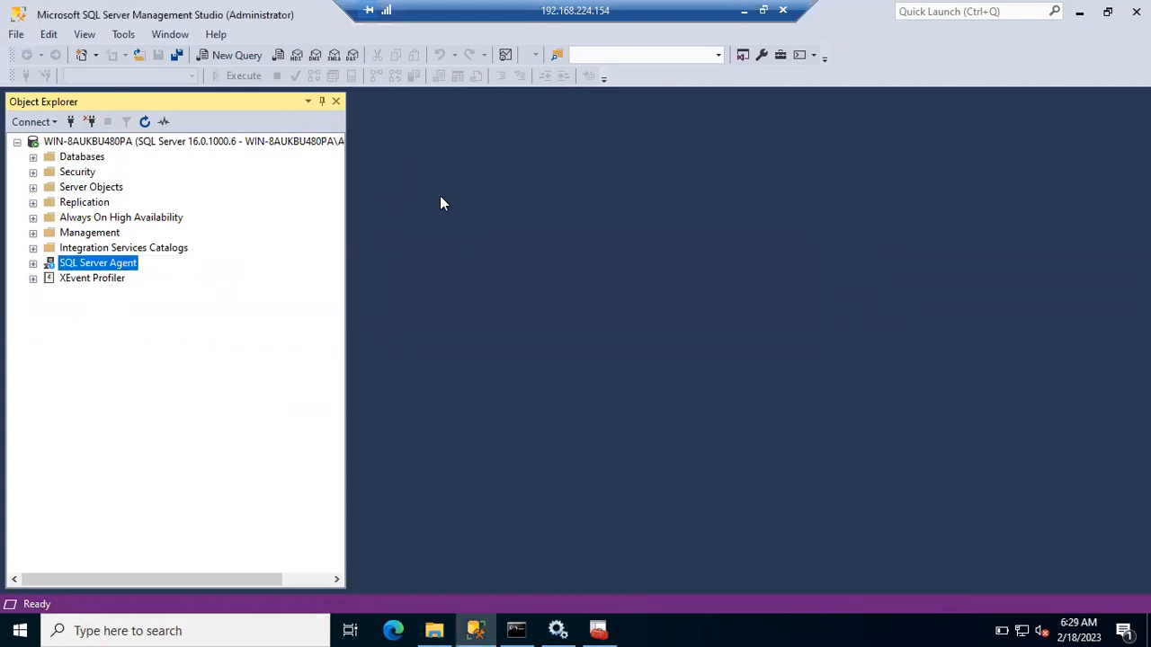
# - Disconnect Object Explorer from WIN-8AUKBU480PA and reconnect with Windows Authentication, repeating the cycle twice
pyautogui.click(79, 143)
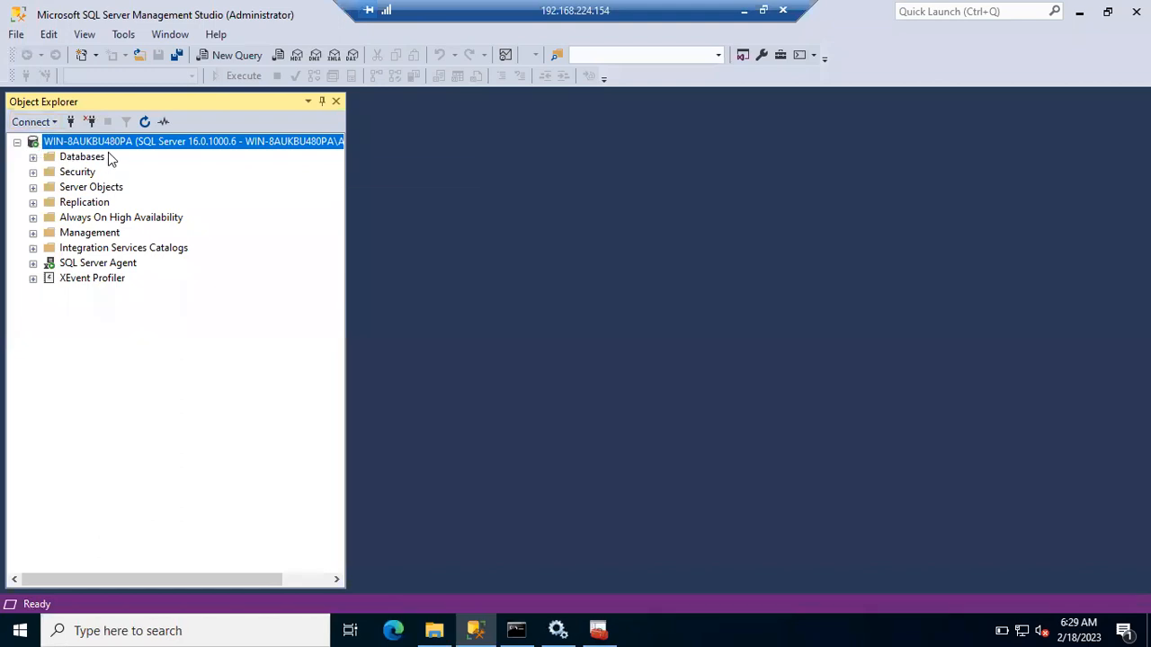
pyautogui.click(91, 123)
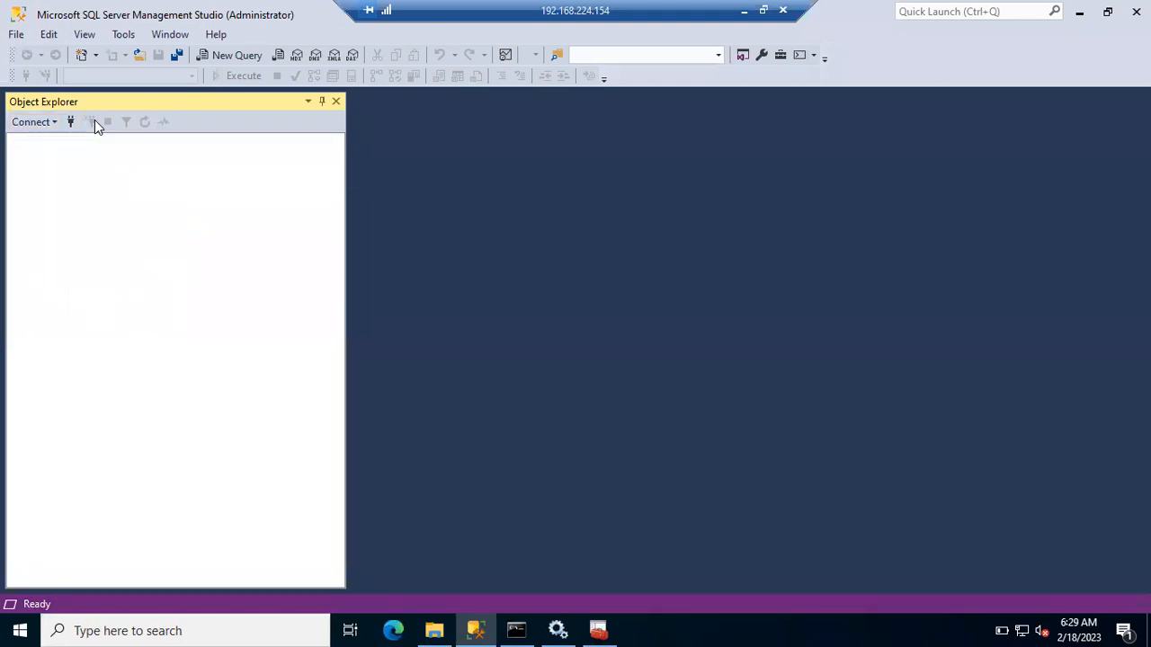
pyautogui.click(71, 122)
pyautogui.click(506, 333)
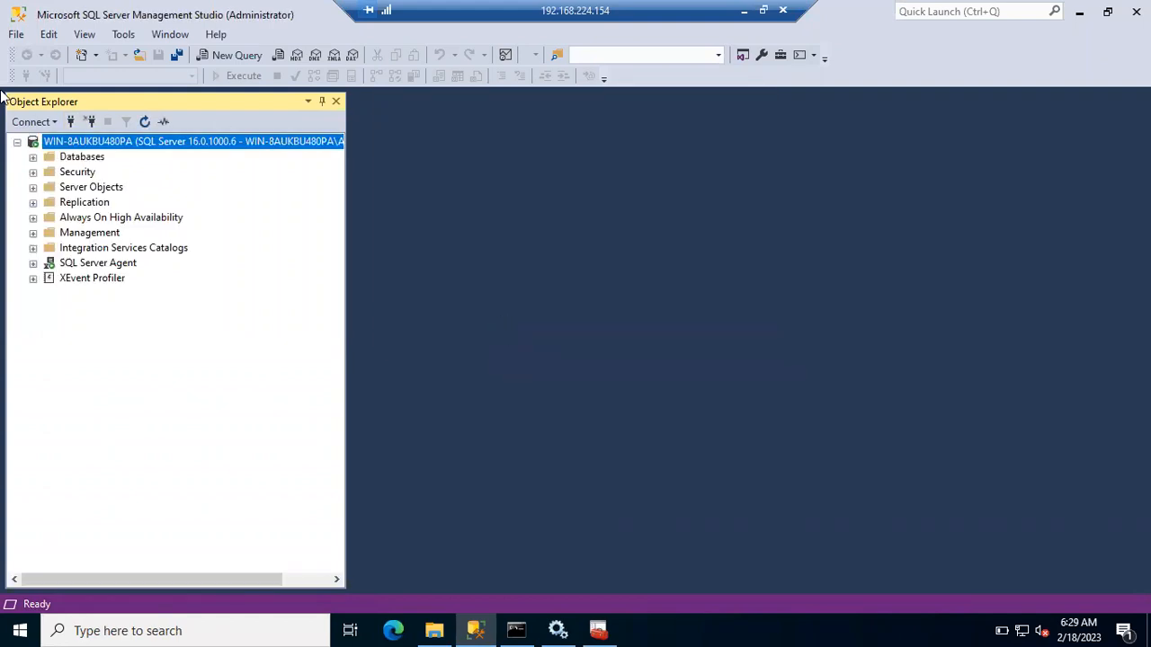
pyautogui.click(91, 125)
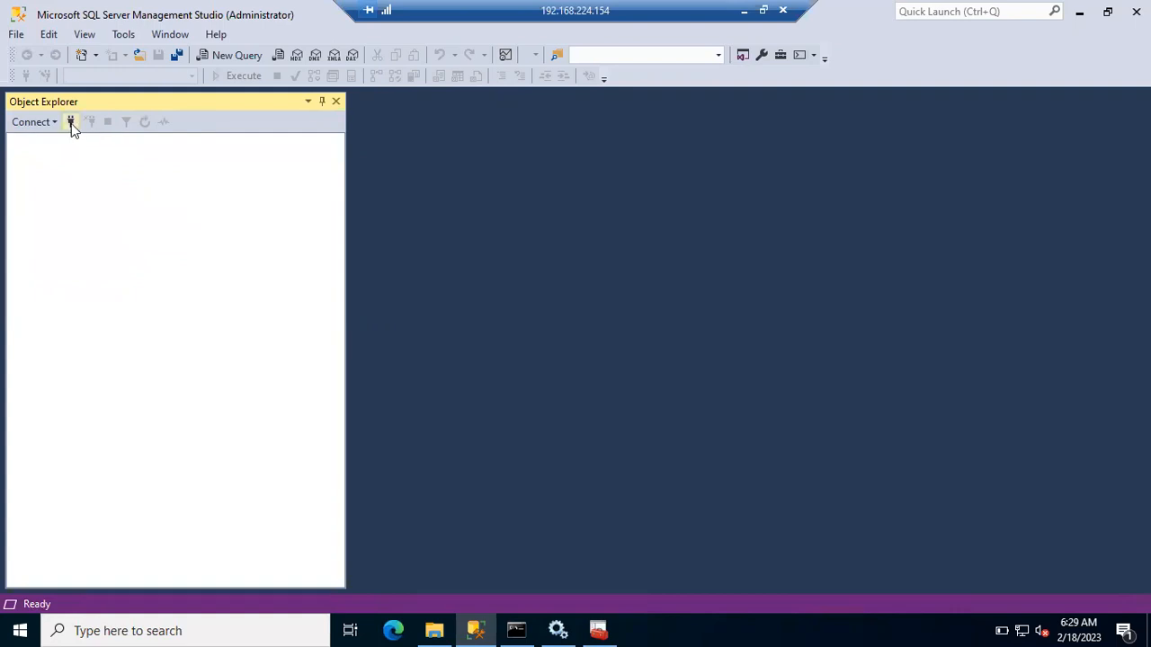
pyautogui.click(72, 127)
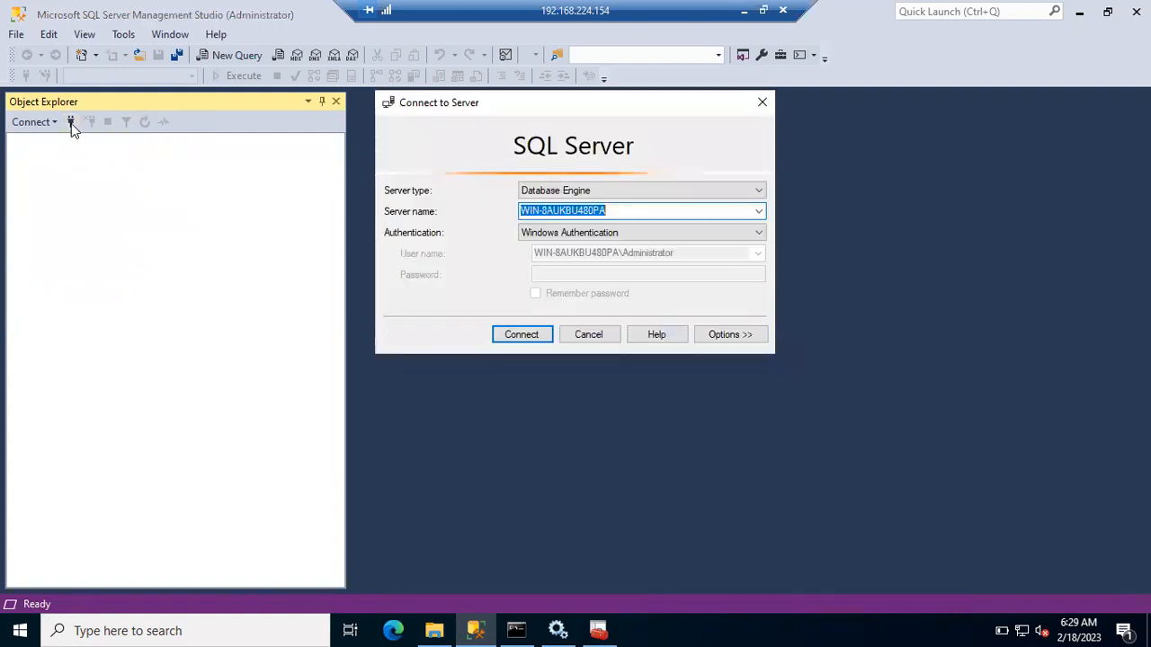
pyautogui.click(522, 335)
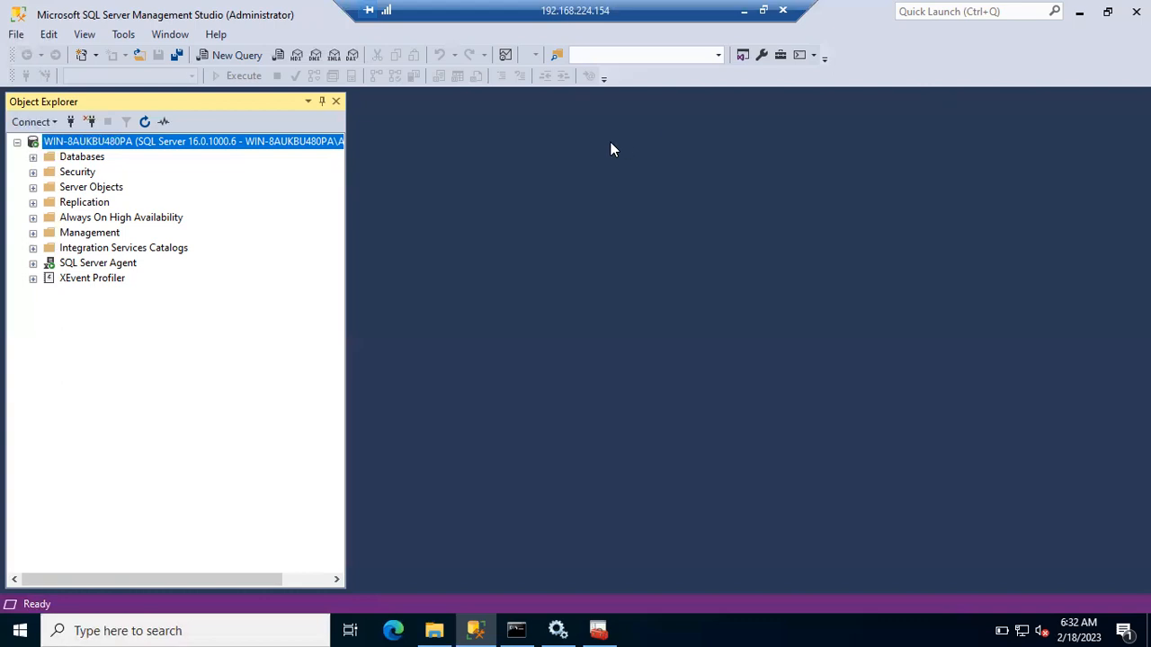
# - Refresh the server tree in Object Explorer, and show the Windows desktop and refresh it as well
pyautogui.click(144, 128)
pyautogui.click(144, 123)
pyautogui.click(1149, 631)
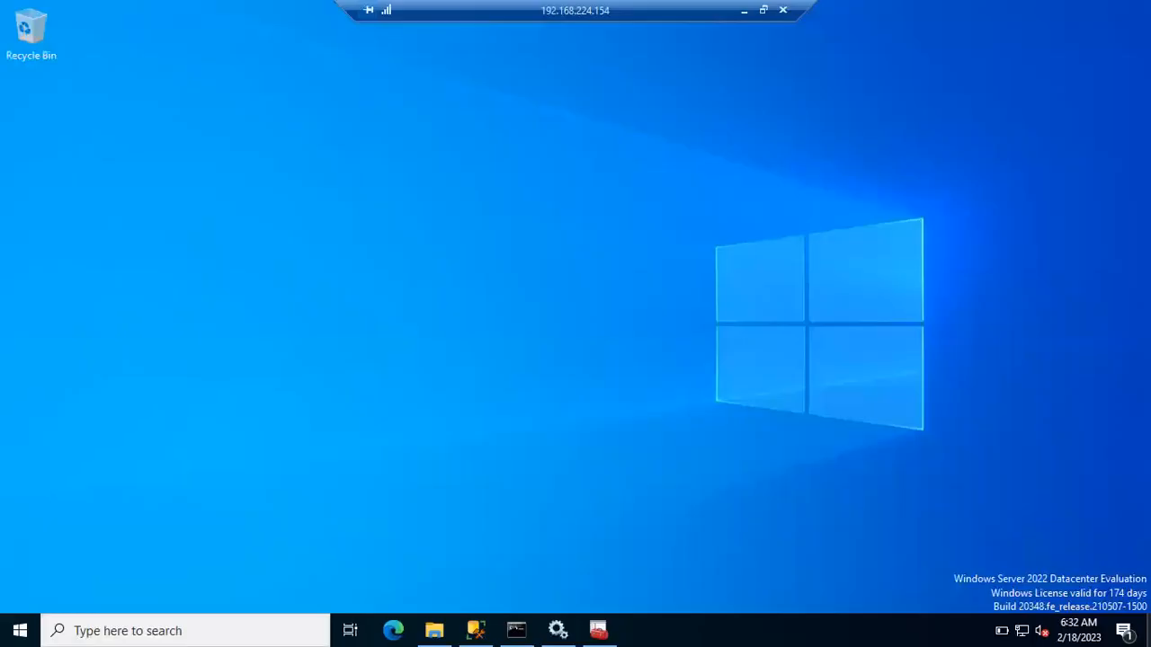
pyautogui.rightClick(580, 385)
pyautogui.click(617, 426)
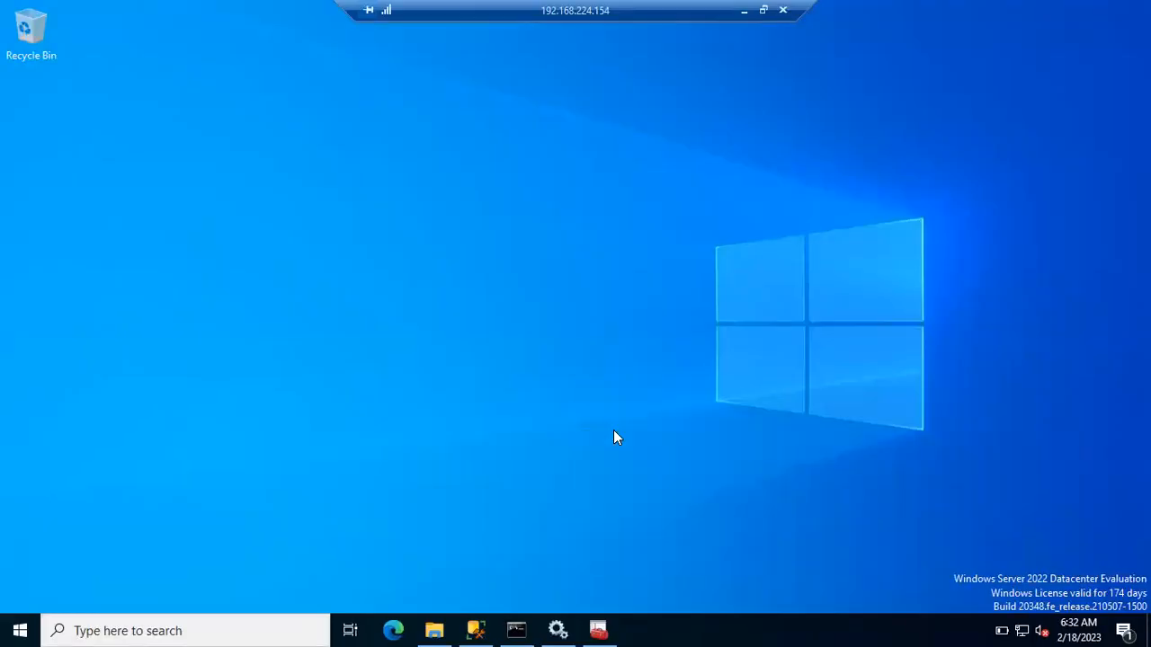
# - Return to SQL Server Management Studio and refresh the WIN-8AUKBU480PA server node
pyautogui.click(484, 629)
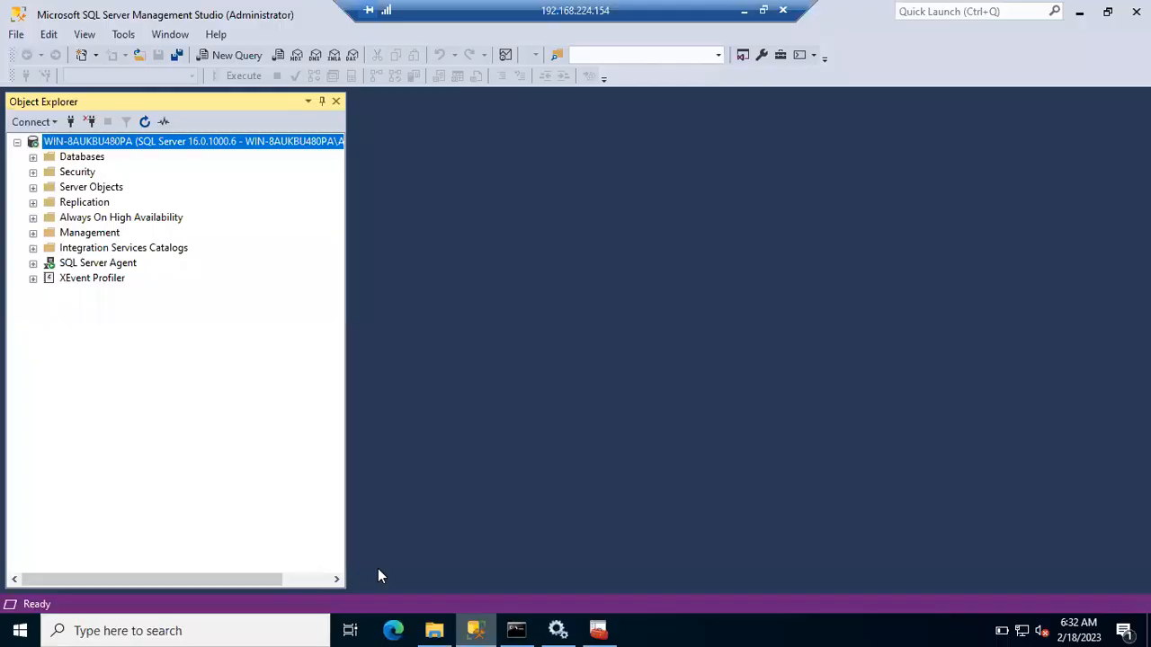
pyautogui.rightClick(164, 149)
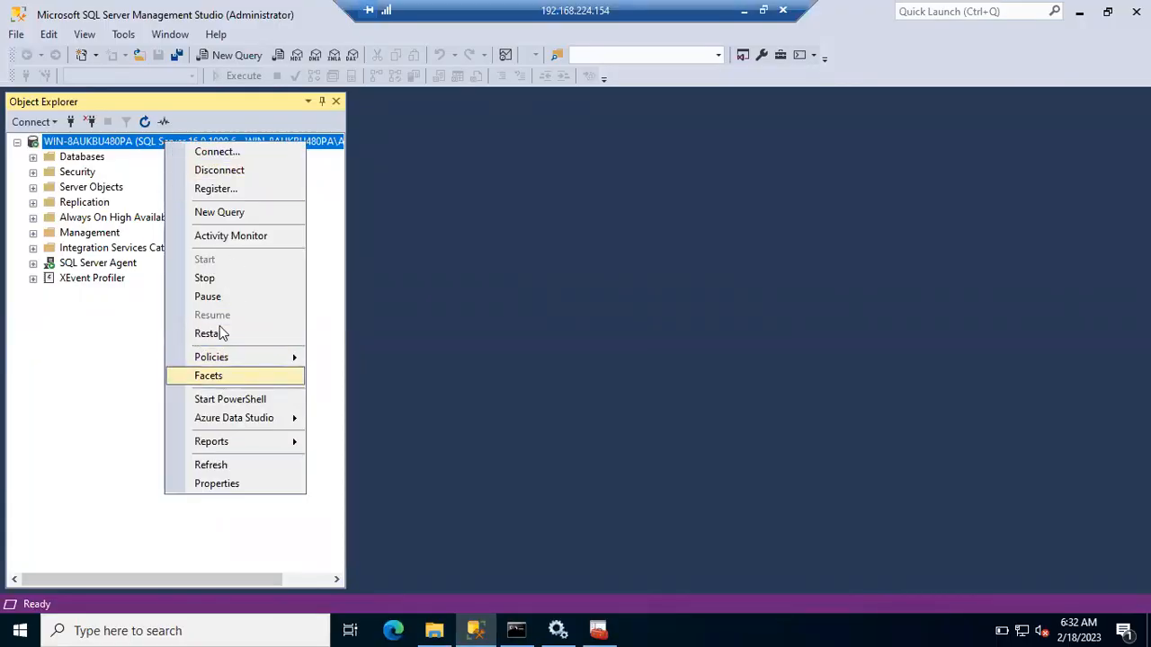
pyautogui.click(235, 466)
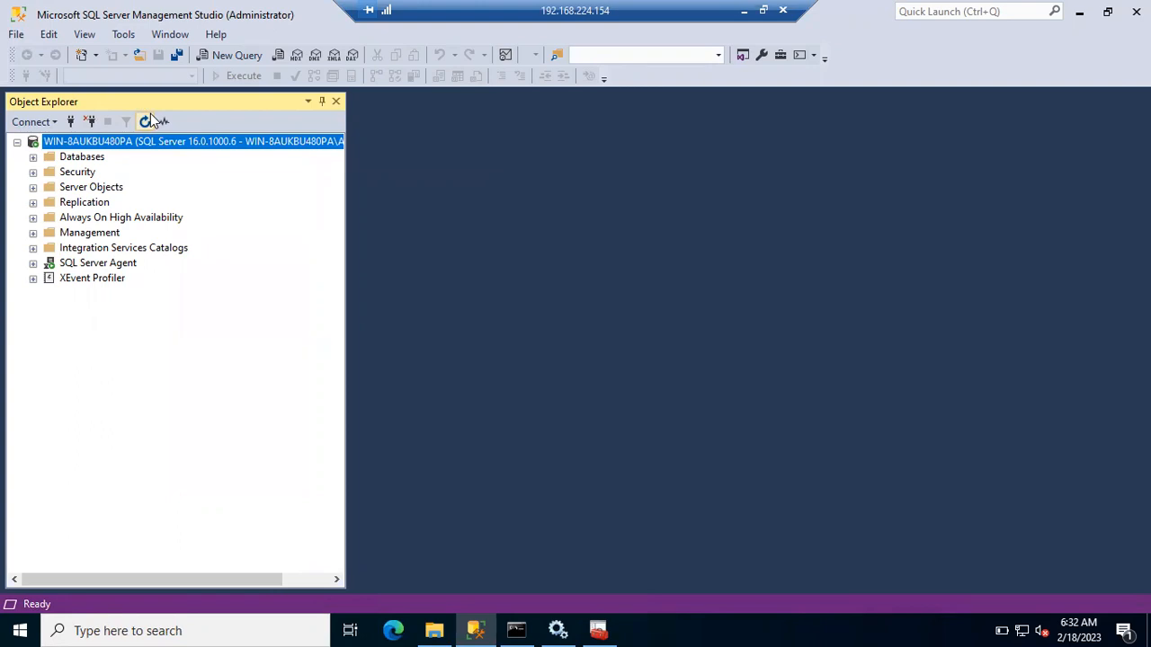
# - Look through the server's nodes from Databases to SQL Server Agent, briefly expanding and collapsing Databases and SQL Server Agent
pyautogui.click(34, 157)
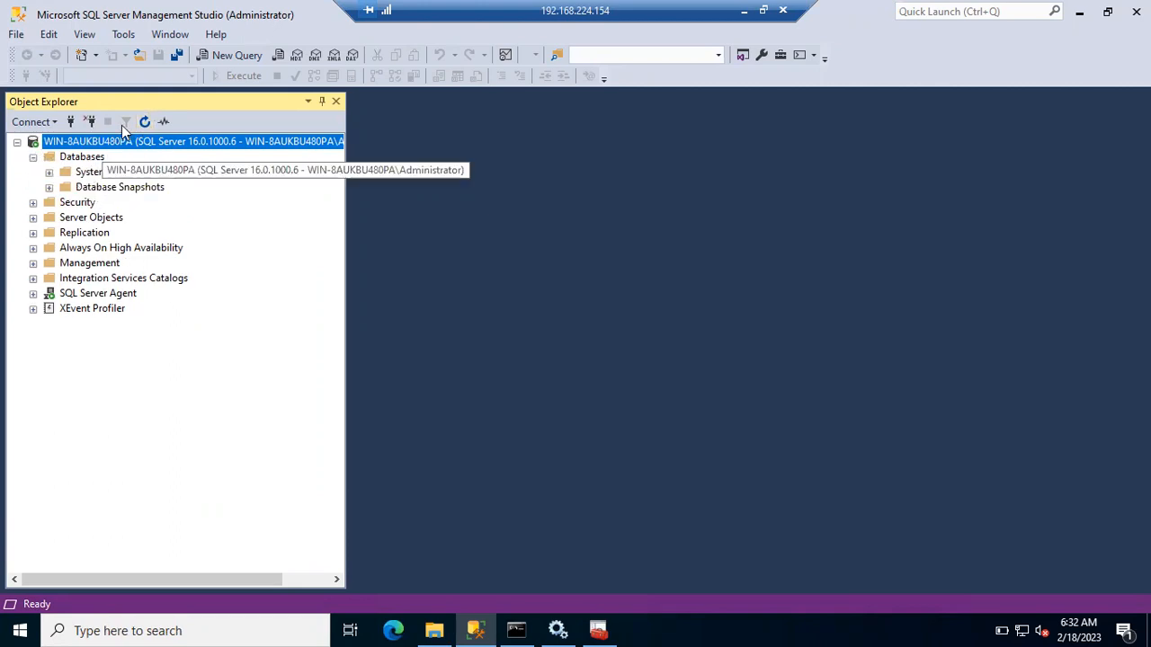
pyautogui.click(33, 157)
pyautogui.click(72, 159)
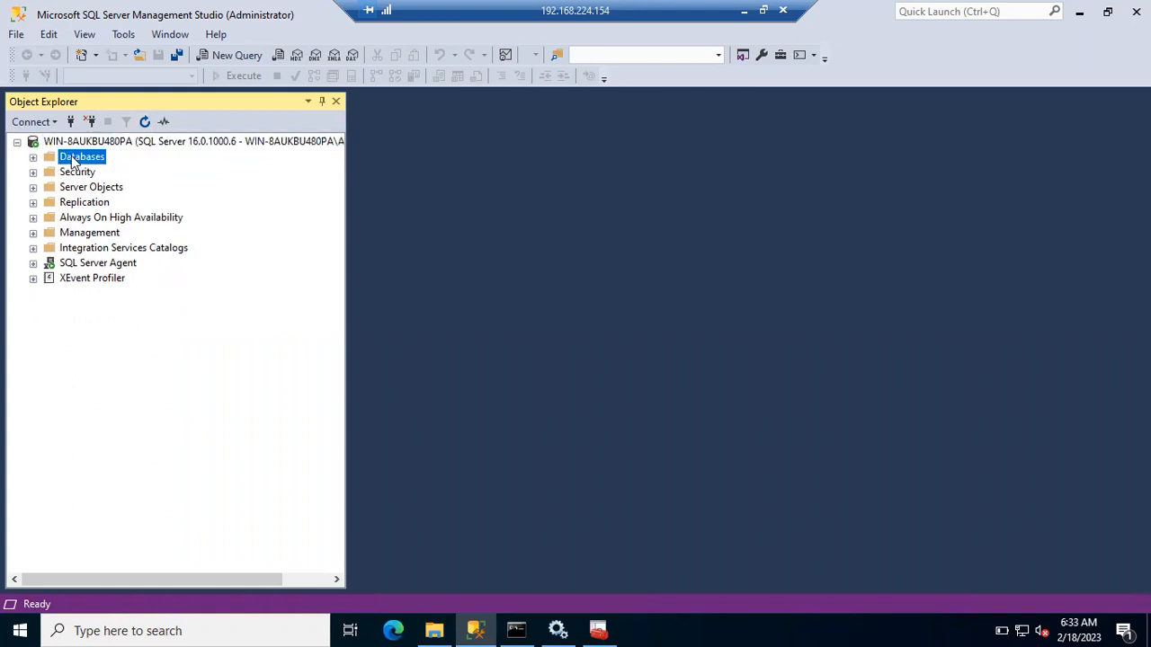
pyautogui.click(73, 173)
pyautogui.click(72, 187)
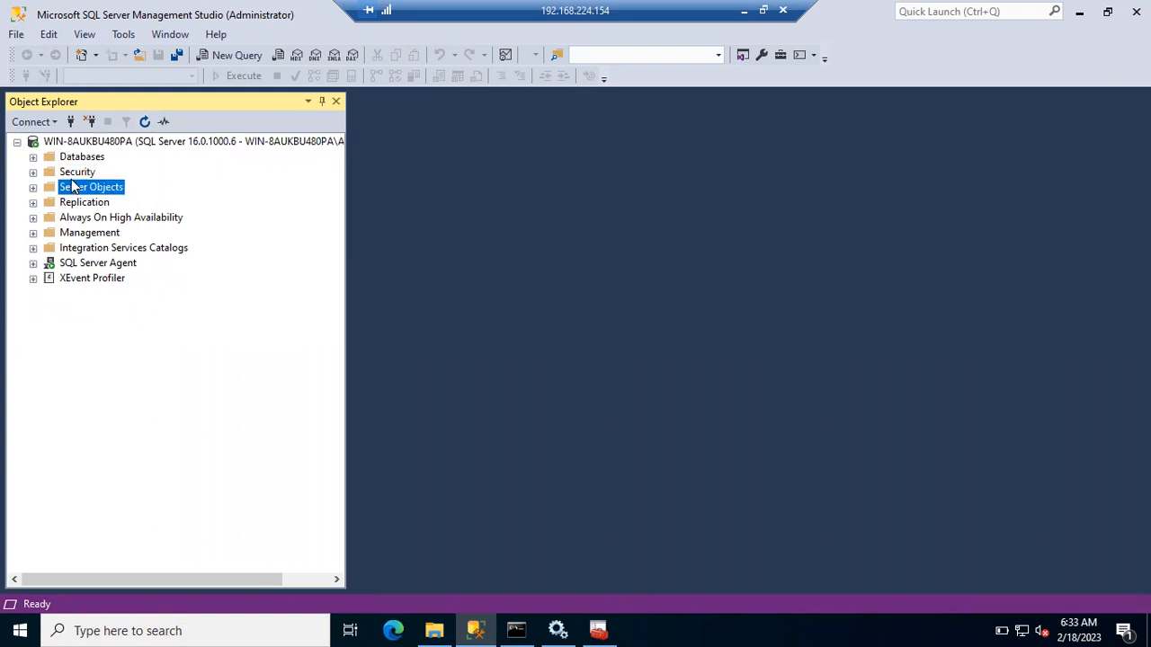
pyautogui.click(78, 203)
pyautogui.click(79, 219)
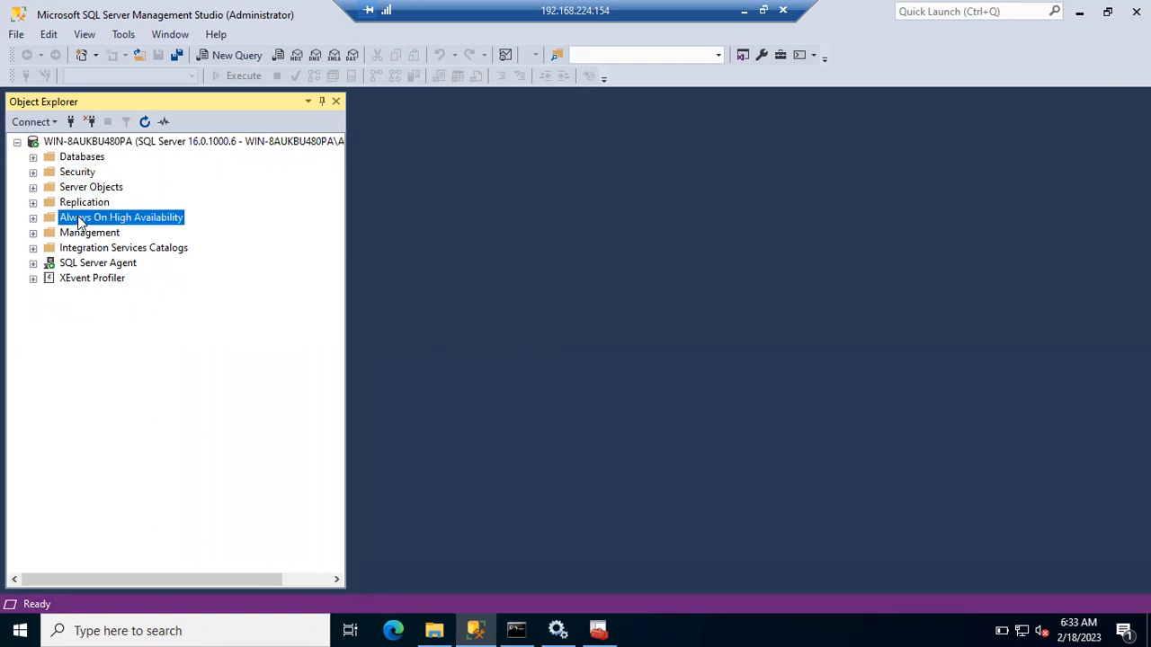
pyautogui.click(80, 235)
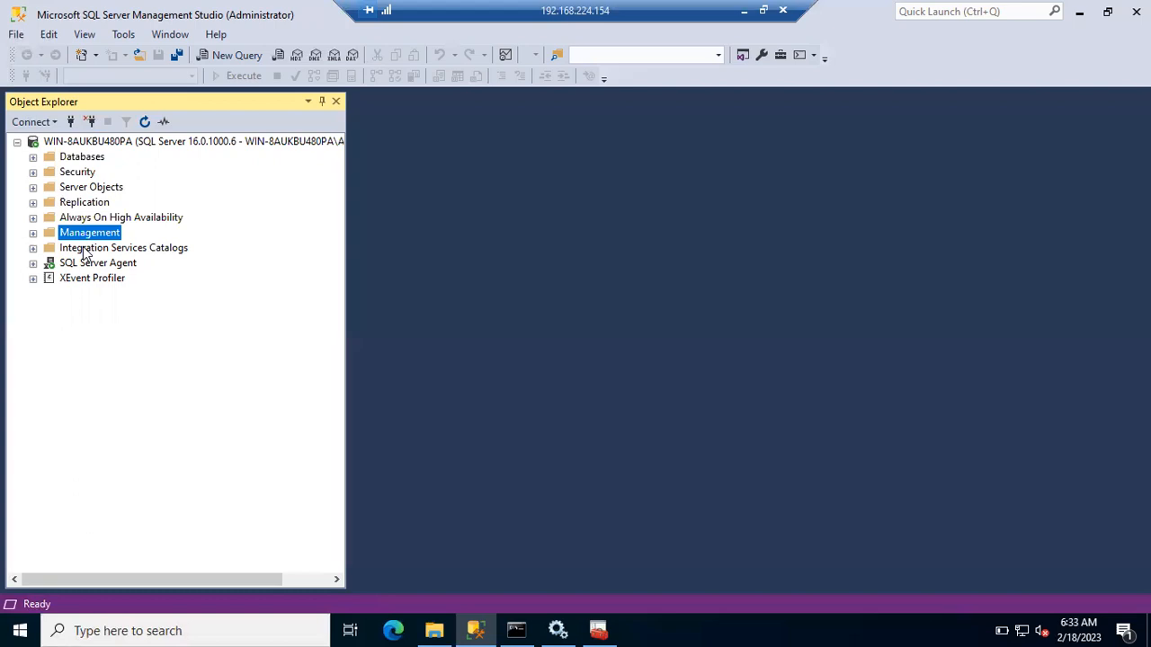
pyautogui.click(82, 251)
pyautogui.click(80, 264)
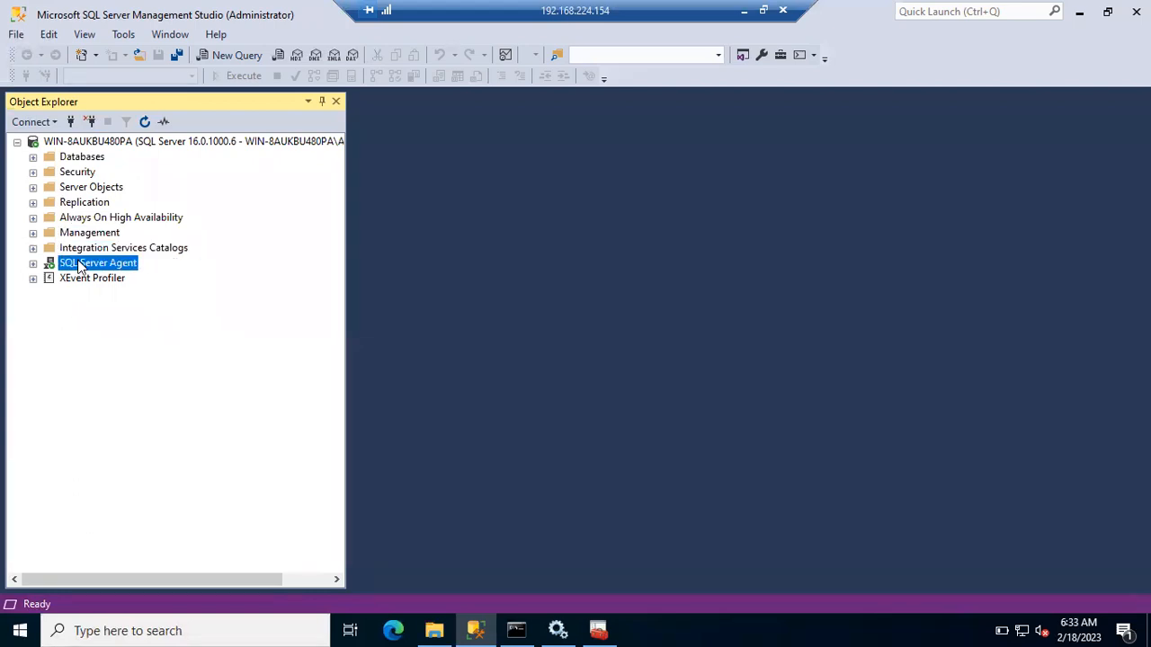
pyautogui.click(33, 263)
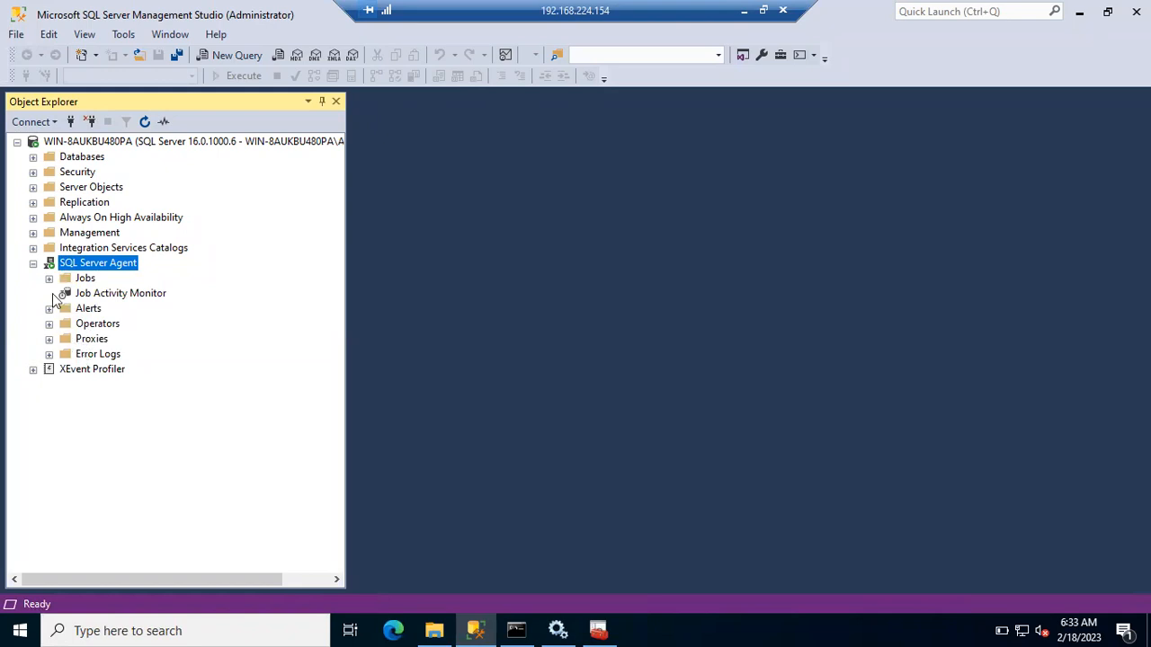
pyautogui.click(33, 263)
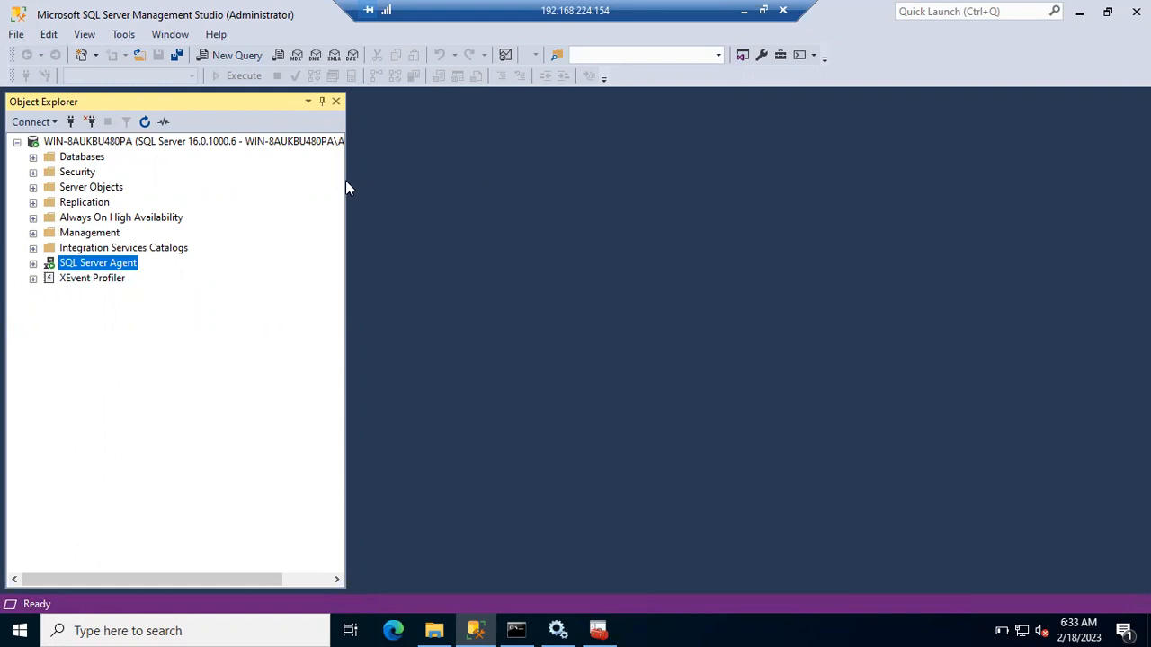
# - Widen Object Explorer to fit the full name of the server node and select that node
pyautogui.moveTo(347, 184); pyautogui.dragTo(555, 198)
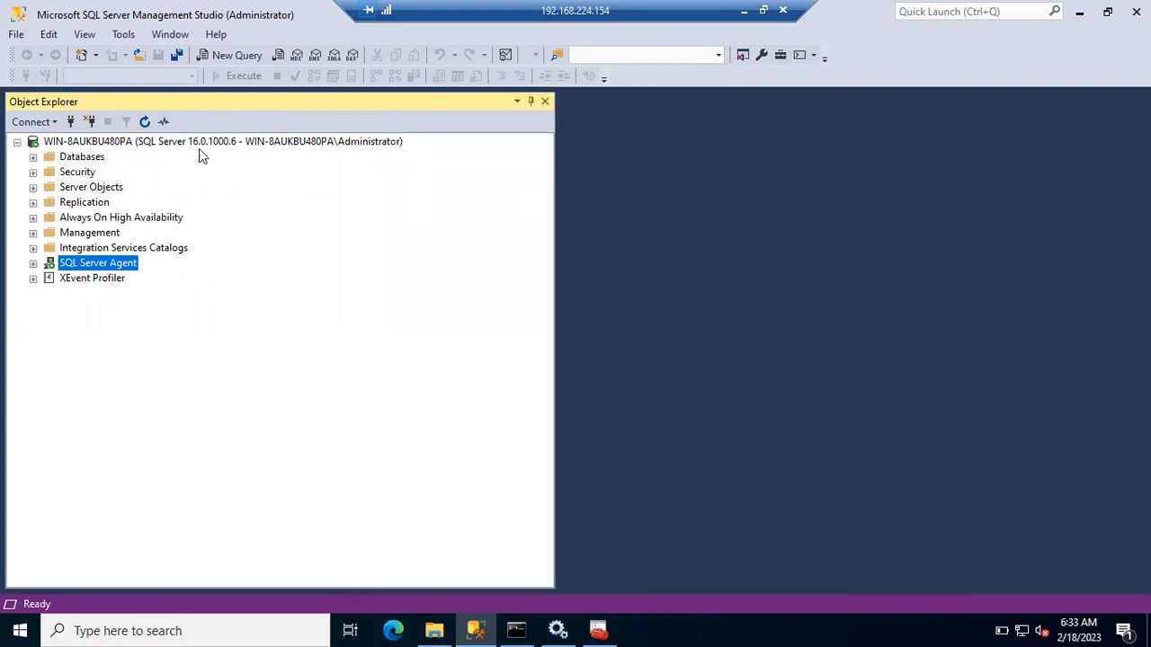
pyautogui.click(113, 144)
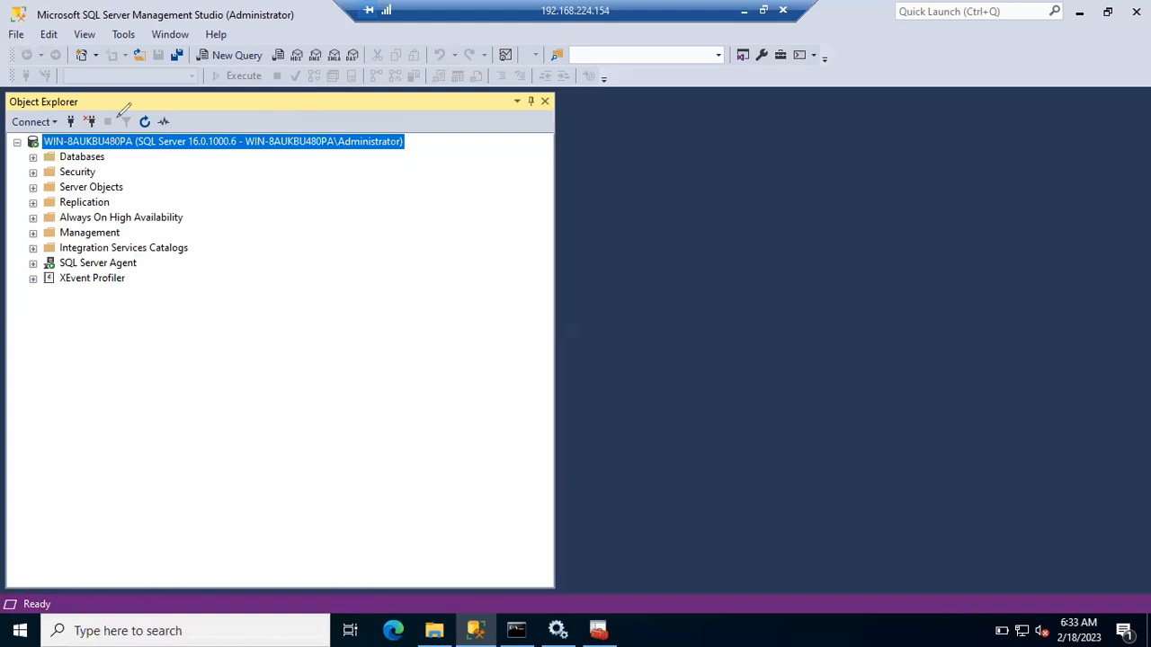
pyautogui.moveTo(106, 128)
pyautogui.mouseDown()
pyautogui.moveTo(68, 148)
pyautogui.moveTo(135, 142)
pyautogui.moveTo(104, 124)
pyautogui.mouseUp()
pyautogui.moveTo(195, 127)
pyautogui.mouseDown()
pyautogui.moveTo(135, 134)
pyautogui.moveTo(251, 155)
pyautogui.moveTo(205, 128)
pyautogui.moveTo(170, 128)
pyautogui.mouseUp()
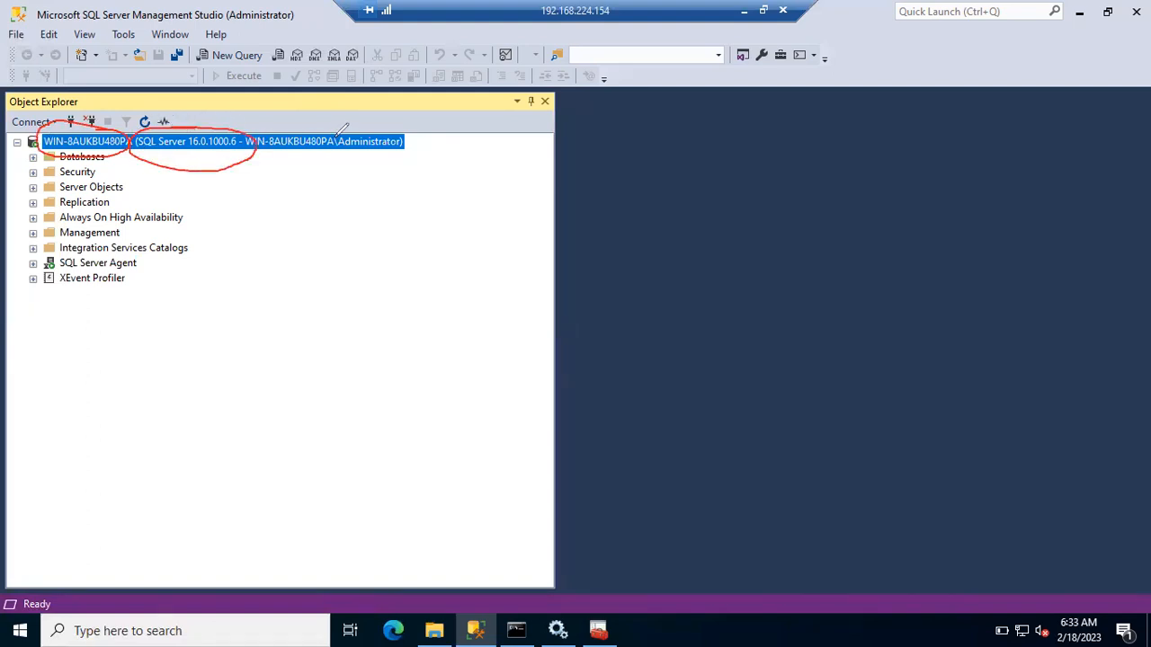
pyautogui.moveTo(343, 127)
pyautogui.mouseDown()
pyautogui.moveTo(239, 115)
pyautogui.moveTo(377, 171)
pyautogui.moveTo(420, 133)
pyautogui.mouseUp()
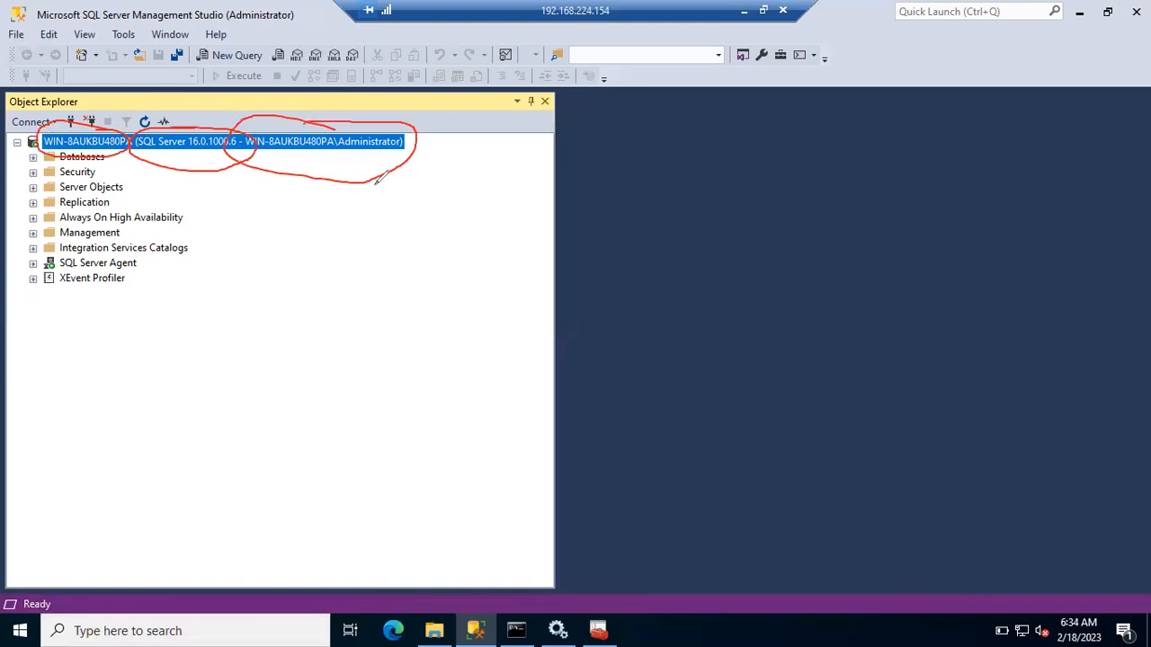
pyautogui.moveTo(382, 200); pyautogui.dragTo(441, 165)
pyautogui.moveTo(274, 126); pyautogui.dragTo(284, 125)
pyautogui.moveTo(252, 162)
pyautogui.mouseDown()
pyautogui.moveTo(343, 163)
pyautogui.moveTo(401, 146)
pyautogui.mouseUp()
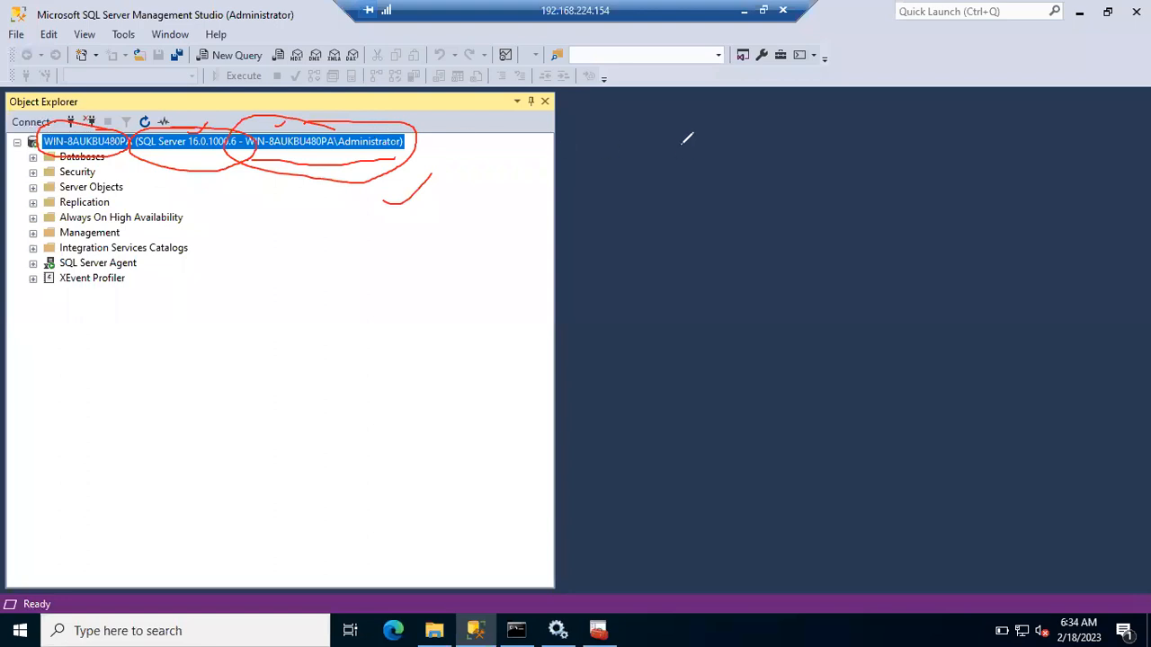
pyautogui.press('e')
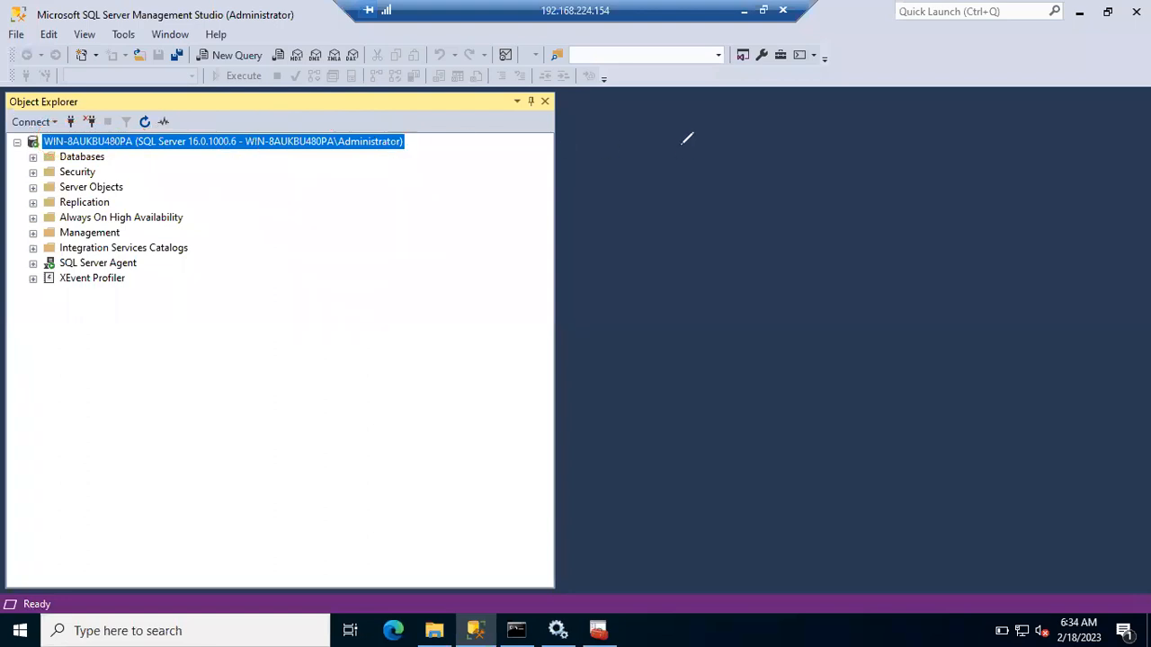
# - Expand the Databases and Security folders and list the server's logins
pyautogui.click(33, 158)
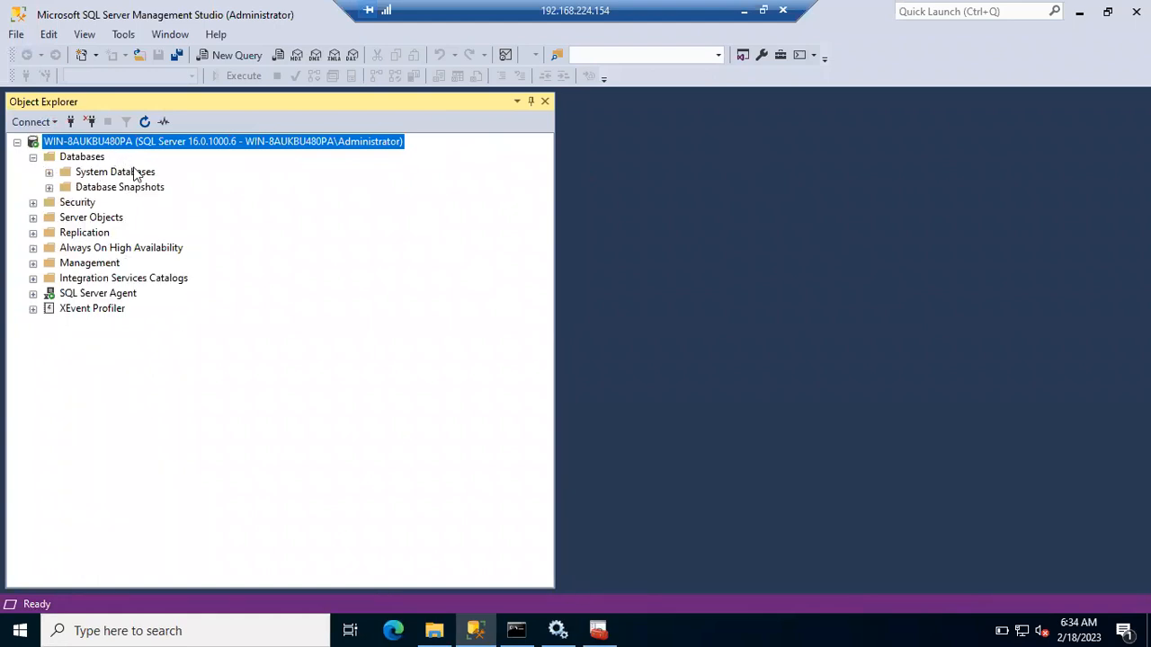
pyautogui.click(33, 203)
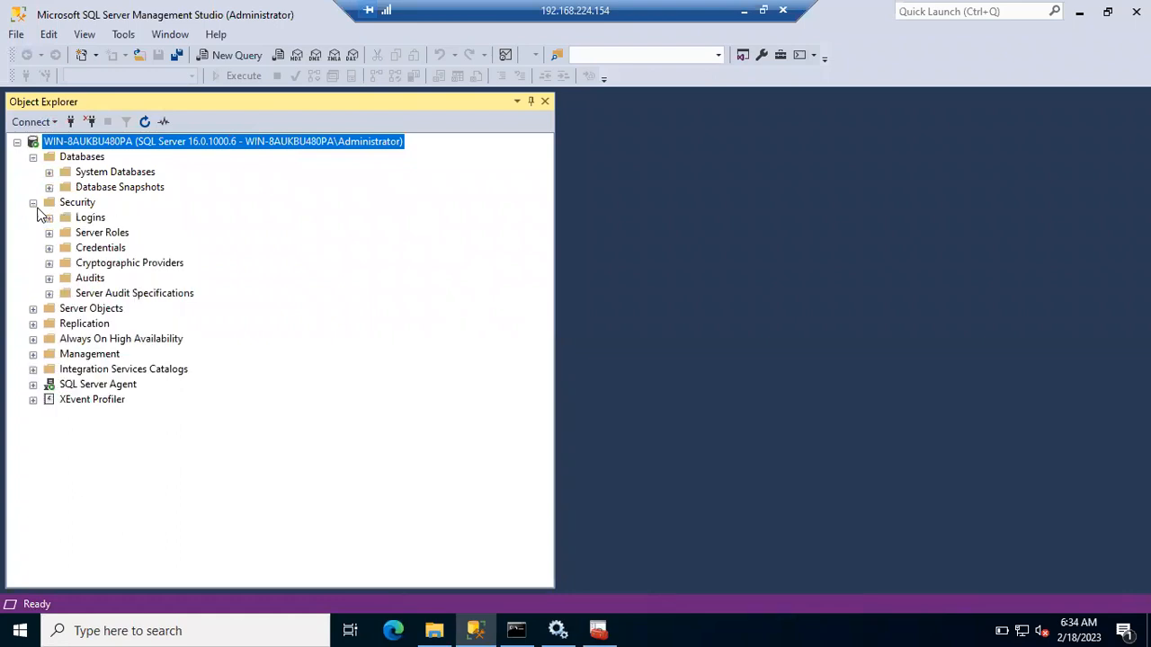
pyautogui.click(50, 219)
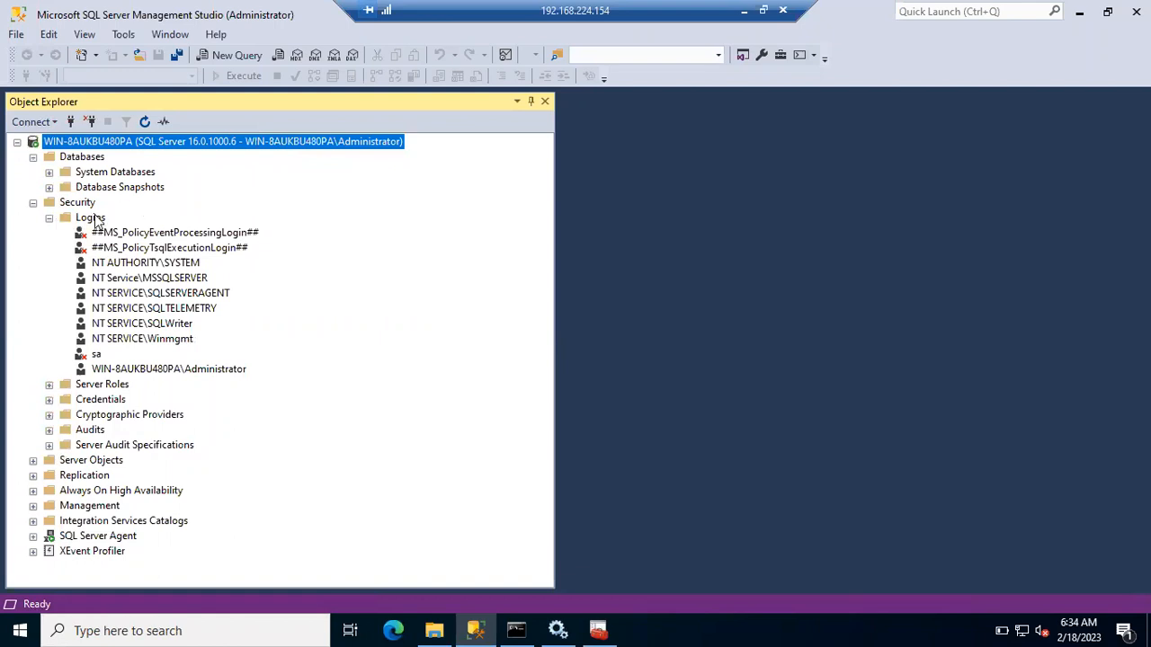
# - Open the new login dialog from Logins, view its Server Roles page, and cancel without creating a login
pyautogui.rightClick(99, 219)
pyautogui.click(114, 226)
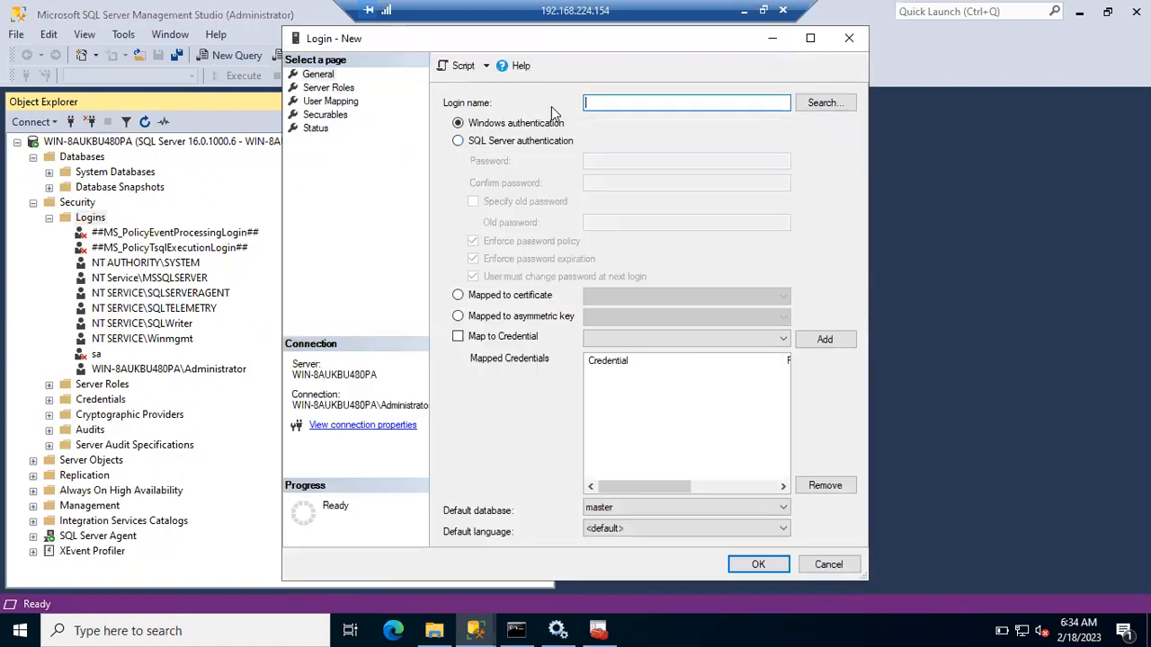
pyautogui.click(328, 88)
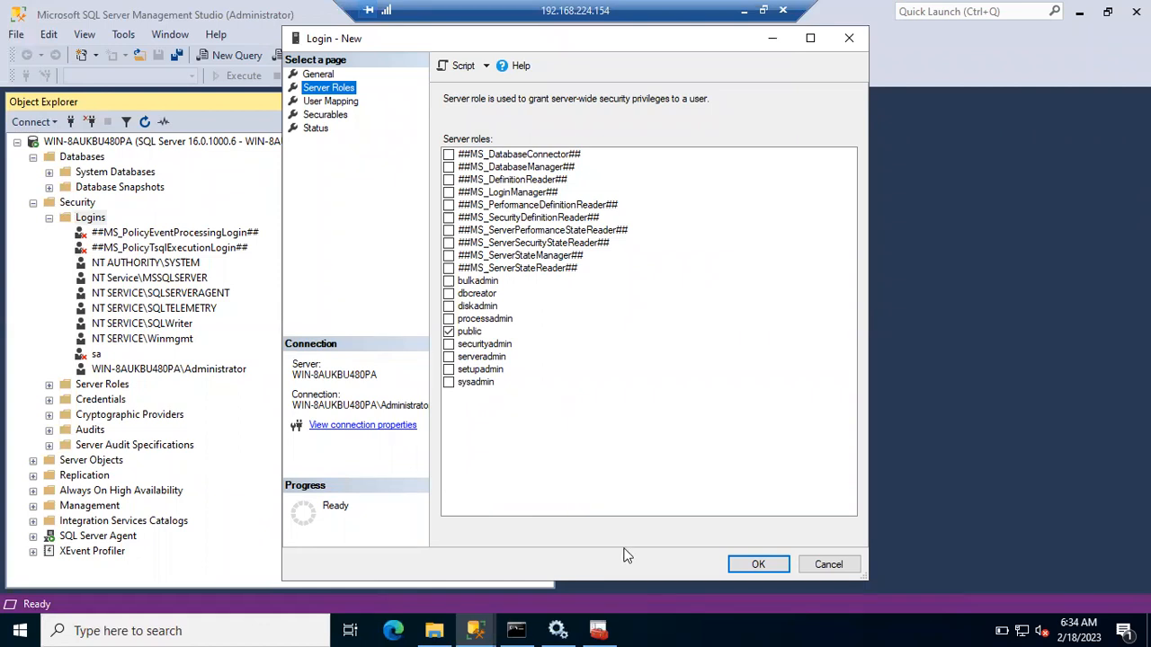
pyautogui.click(827, 563)
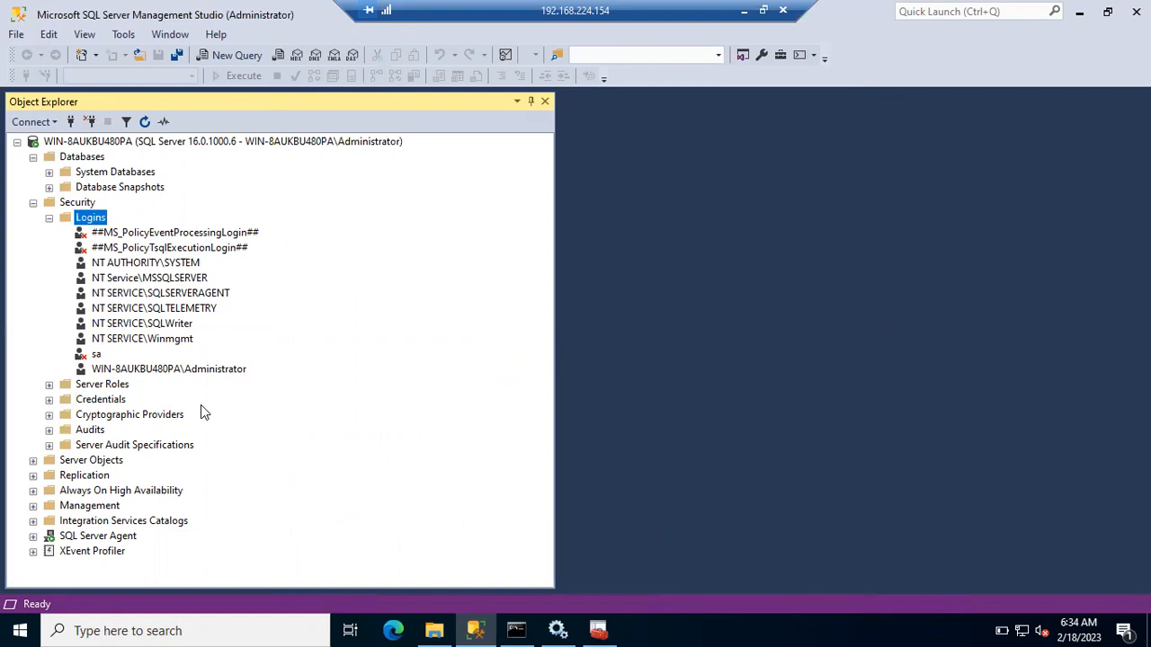
# - Collapse the Security folder and examine the contents of Server Objects and Management, collapsing each again
pyautogui.click(32, 203)
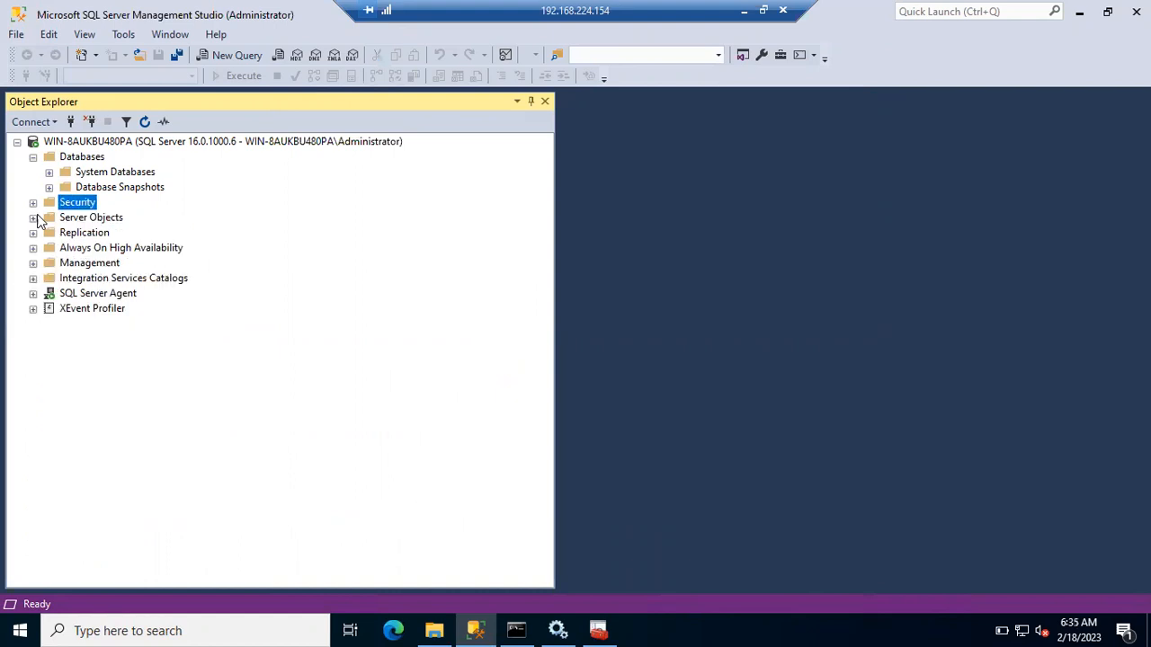
pyautogui.click(33, 218)
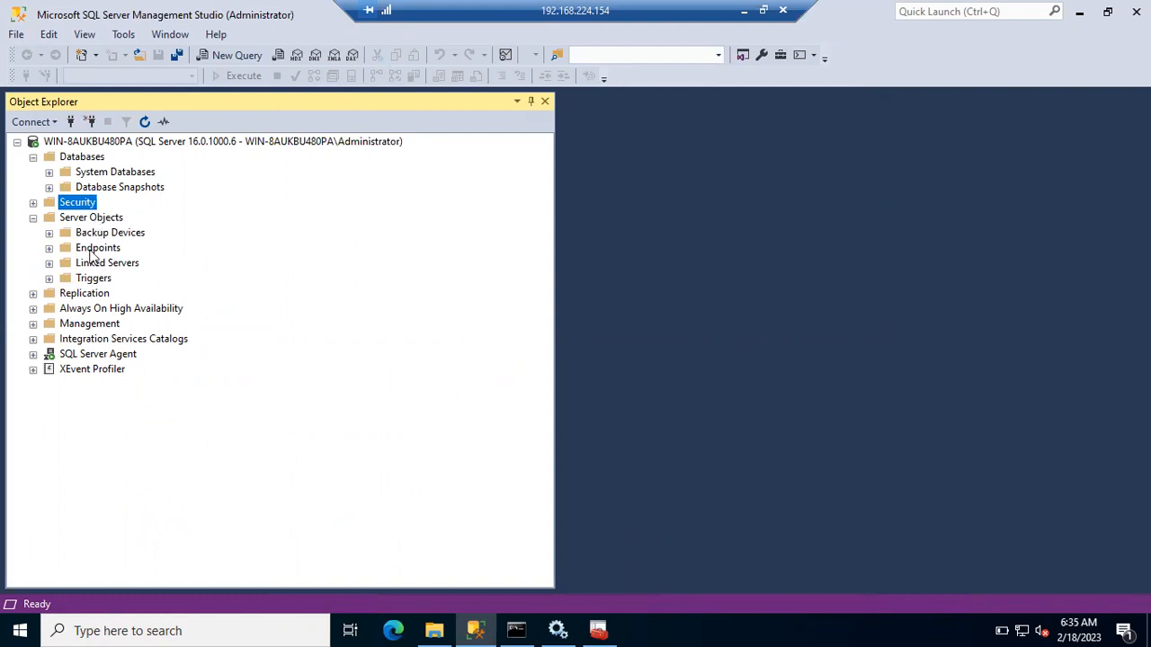
pyautogui.click(33, 217)
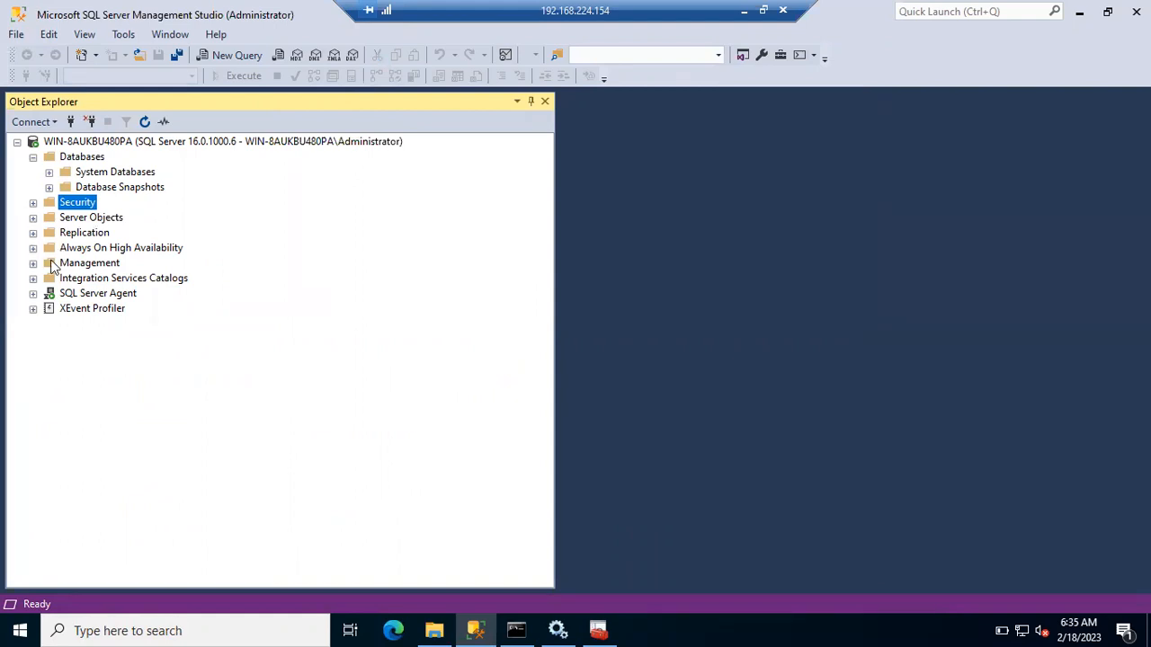
pyautogui.click(34, 264)
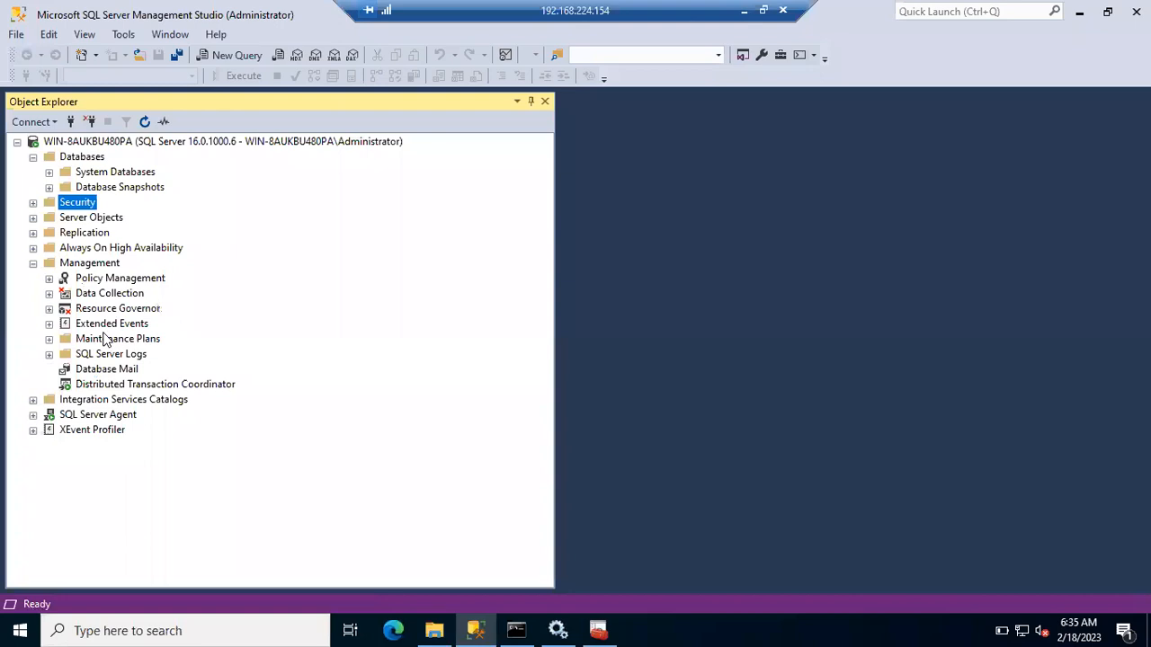
pyautogui.click(33, 263)
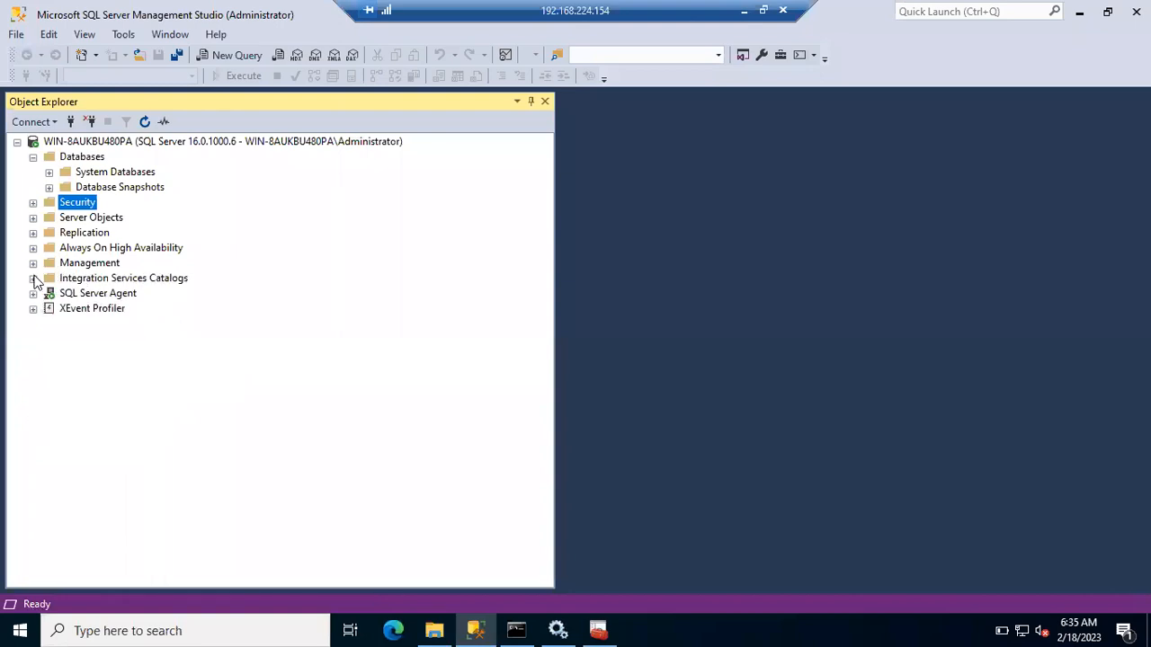
# - Select Integration Services Catalogs, expand SQL Server Agent to view its contents, and collapse the Databases folder
pyautogui.click(80, 278)
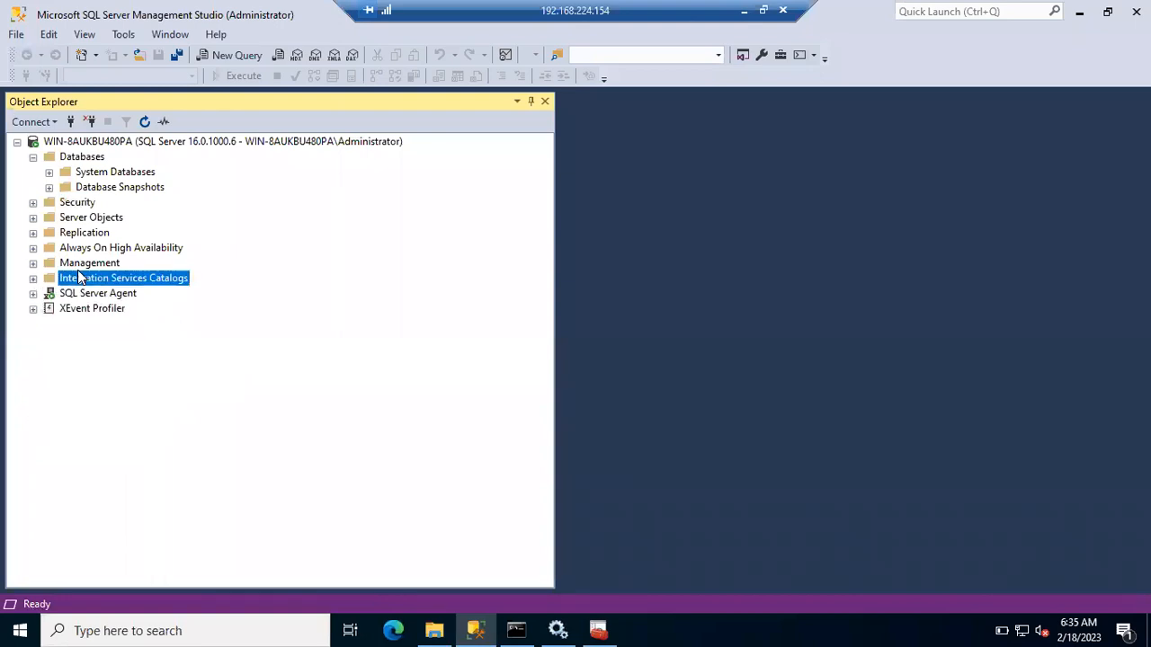
pyautogui.click(34, 294)
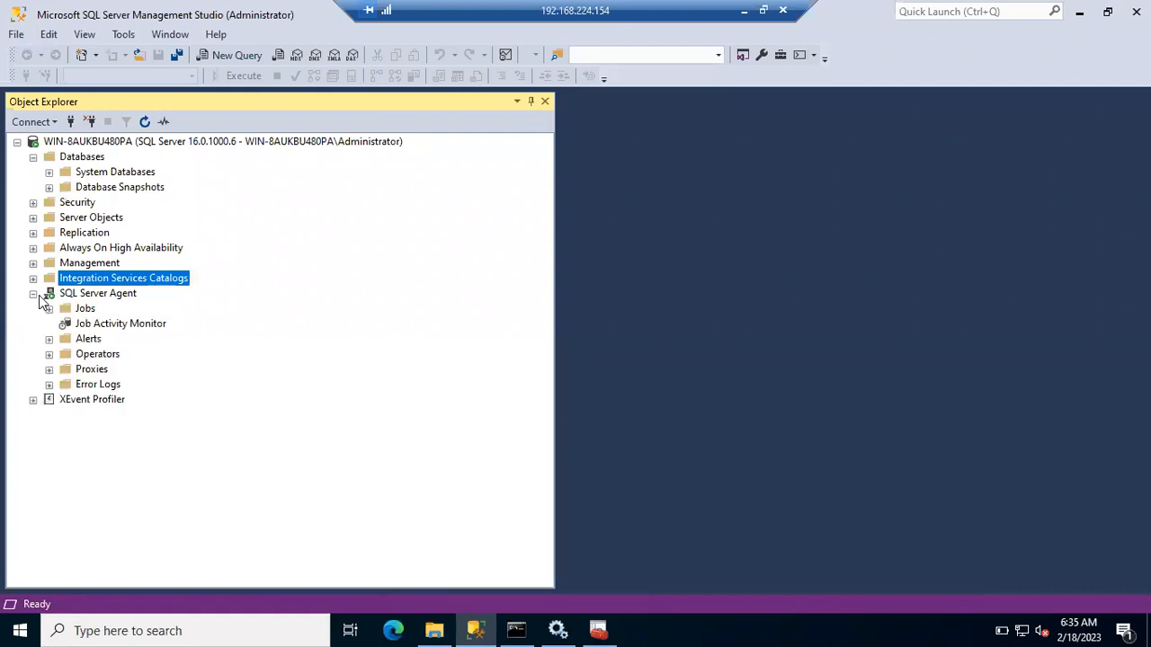
pyautogui.click(34, 157)
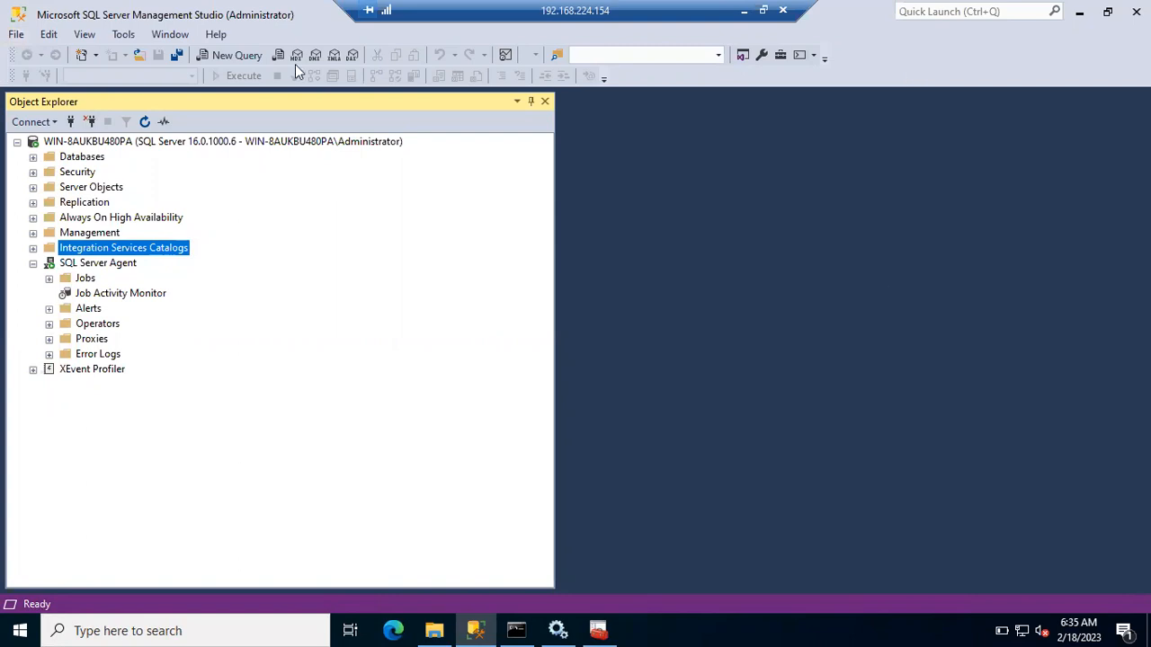
# - View the version information of SQL Server Management Studio and close it
pyautogui.click(223, 36)
pyautogui.click(255, 192)
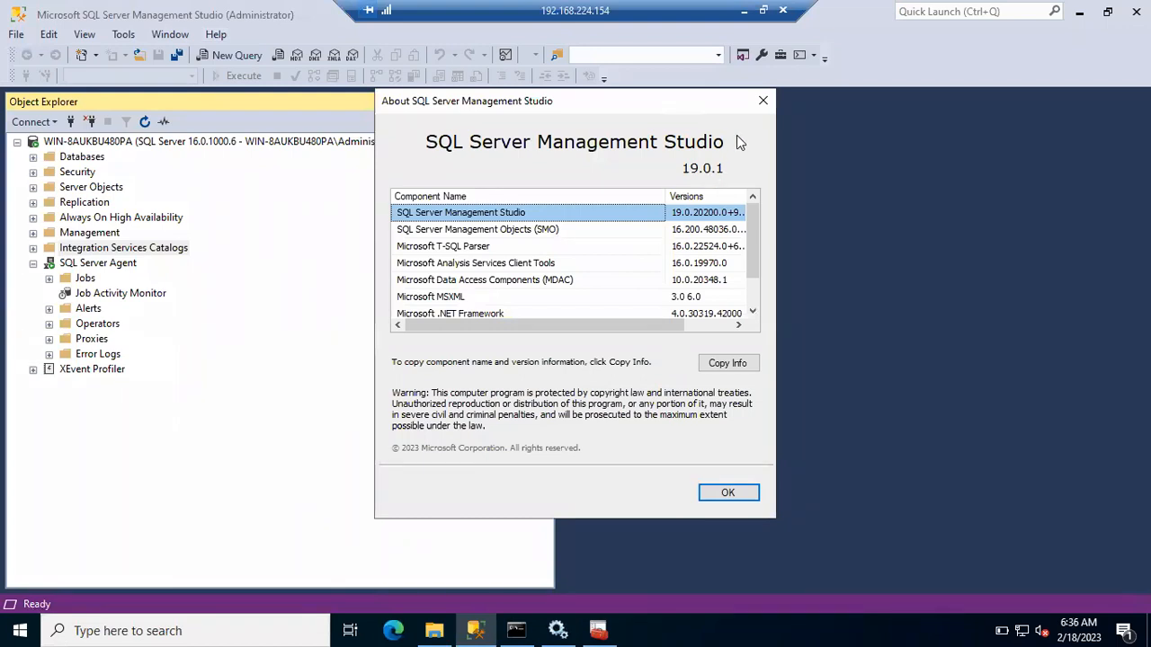
pyautogui.click(761, 103)
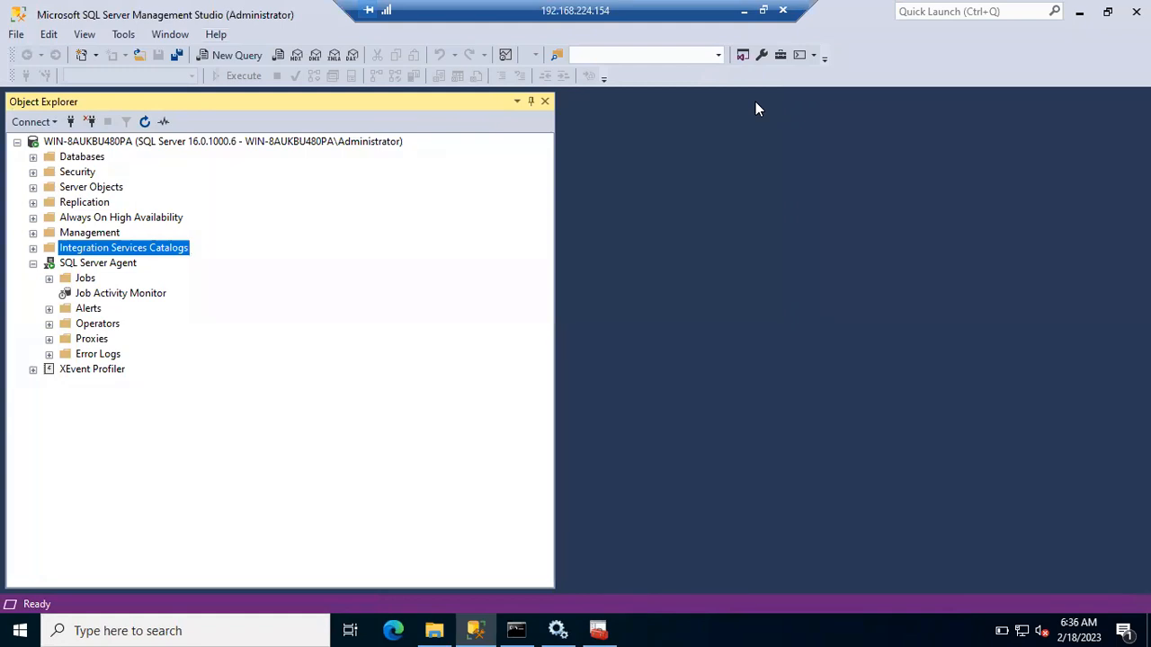
# - Minimize SQL Server Management Studio and refresh the Windows desktop
pyautogui.click(1079, 11)
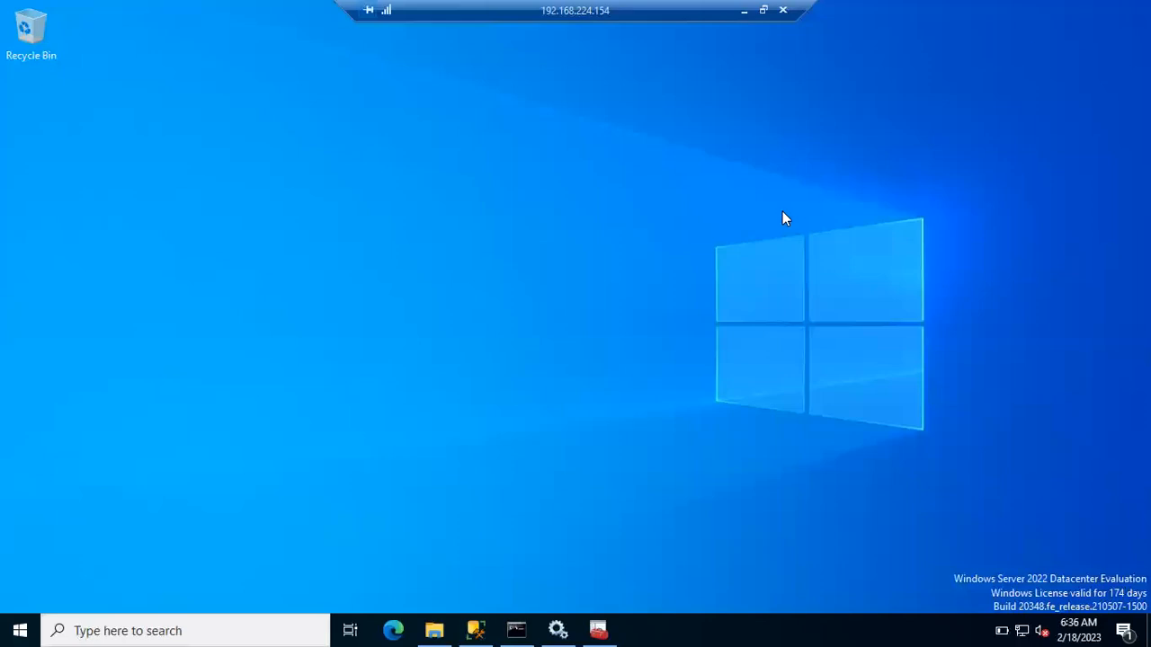
pyautogui.rightClick(500, 327)
pyautogui.click(553, 375)
# - Switch back to SQL Server Management Studio and refresh the WIN-8AUKBU480PA server node
pyautogui.click(475, 630)
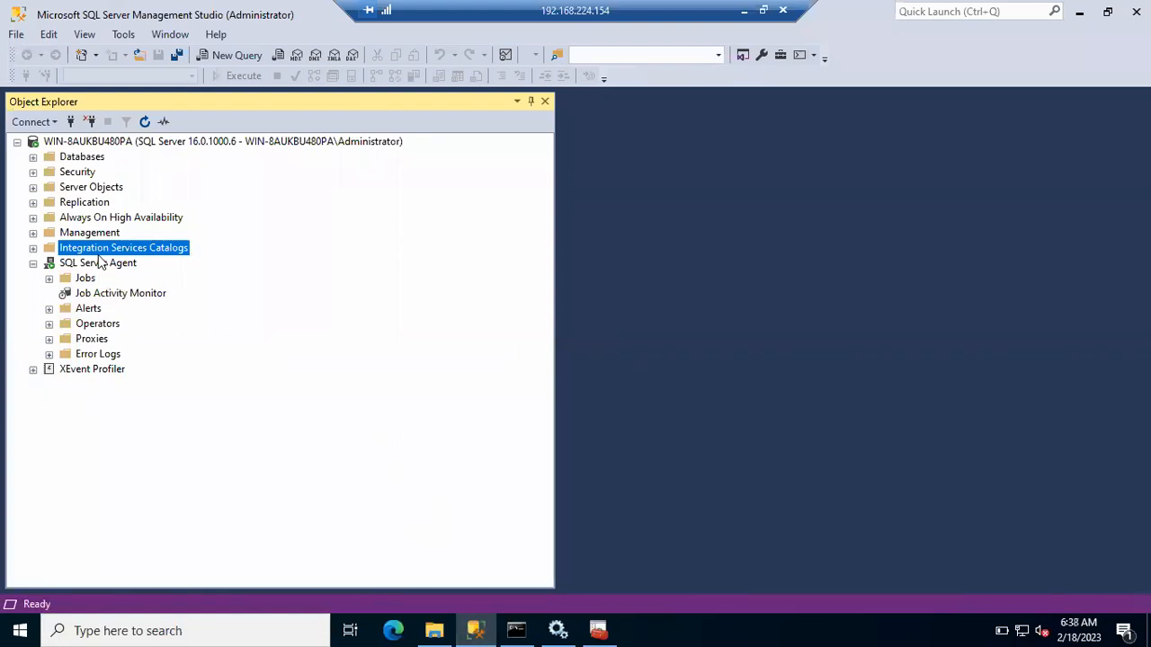
pyautogui.click(153, 143)
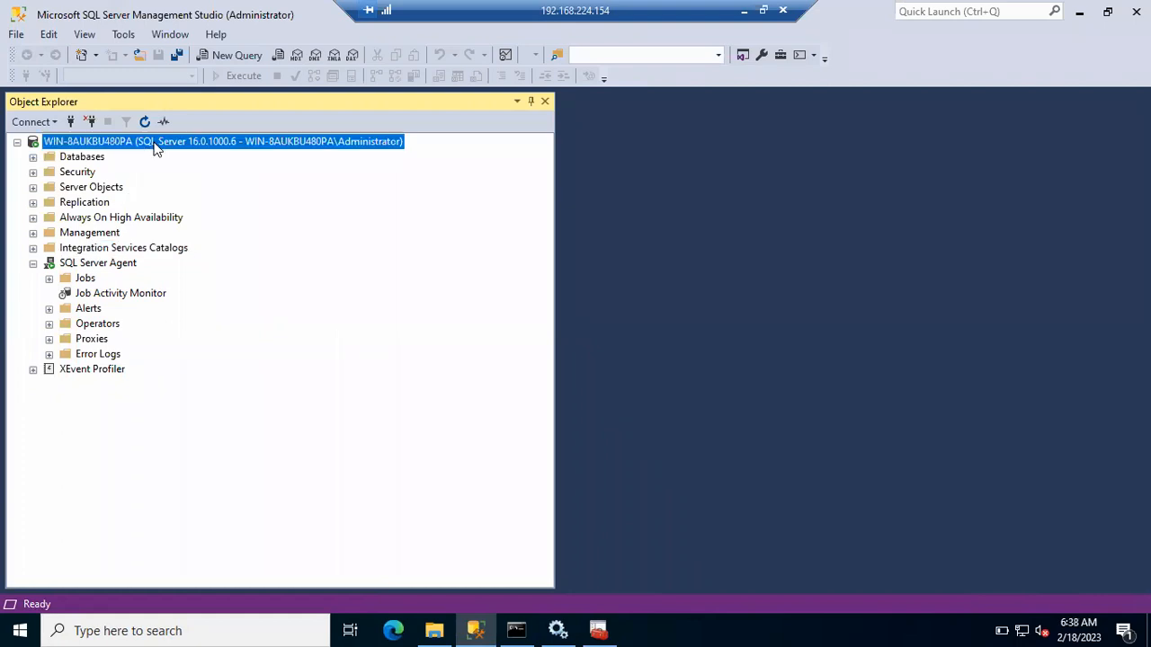
pyautogui.click(146, 126)
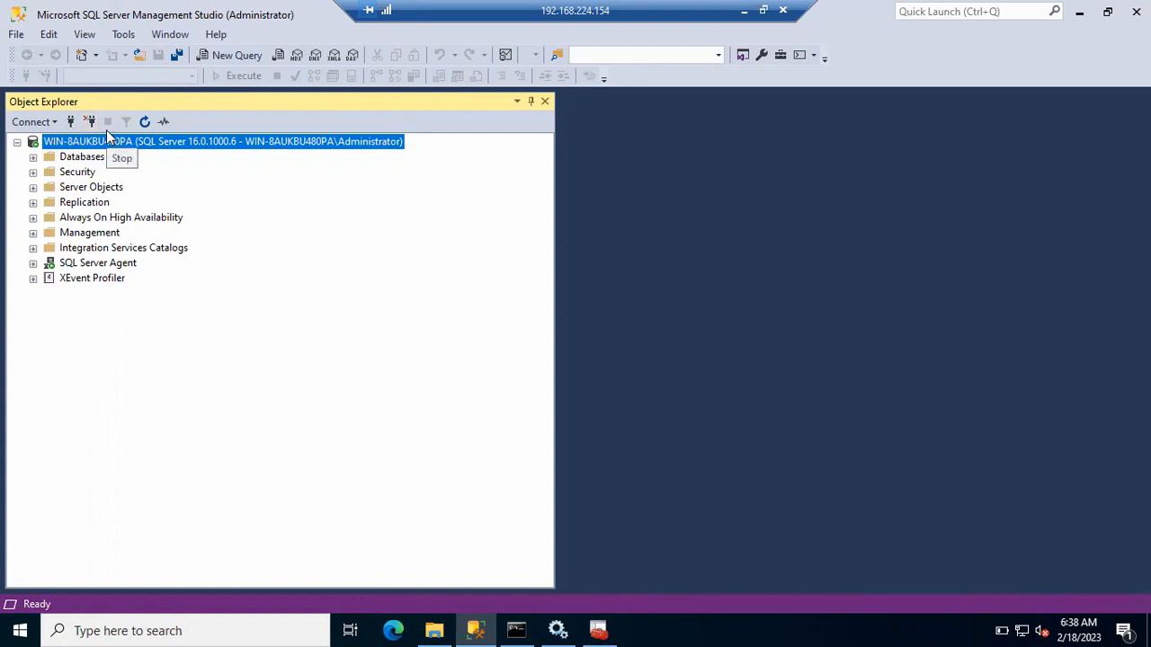
# - Add a second Object Explorer connection to the local server, using "." as the server name
pyautogui.click(70, 121)
pyautogui.press('BackSpace')
pyautogui.write('.')
pyautogui.click(512, 334)
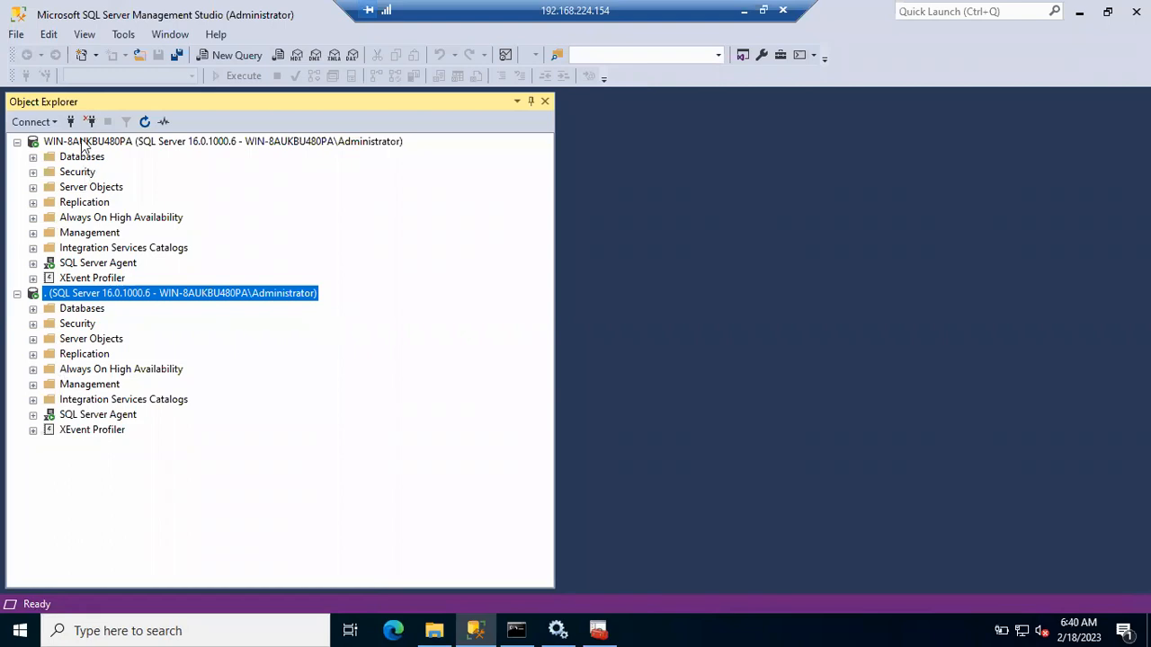
# - Try connecting to the Database Engine as "localsystem", and correct the server name to "localhost" to add the connection
pyautogui.write('localsystem')
pyautogui.press('Return')
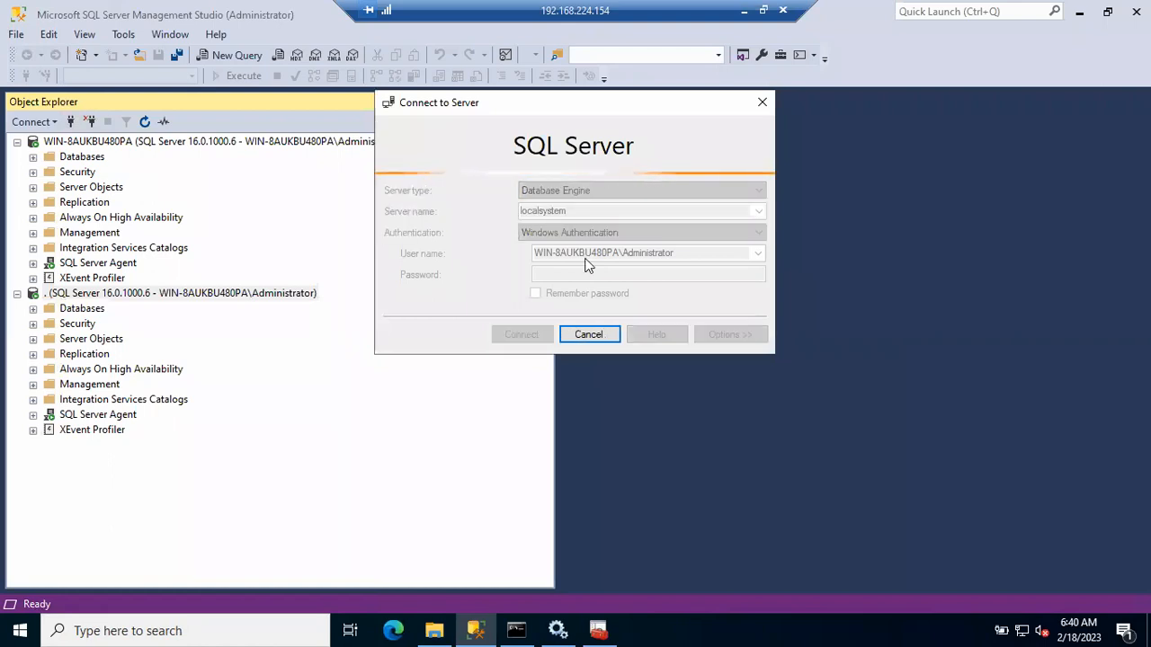
pyautogui.click(575, 211)
pyautogui.doubleClick(579, 210)
pyautogui.write('localhos')
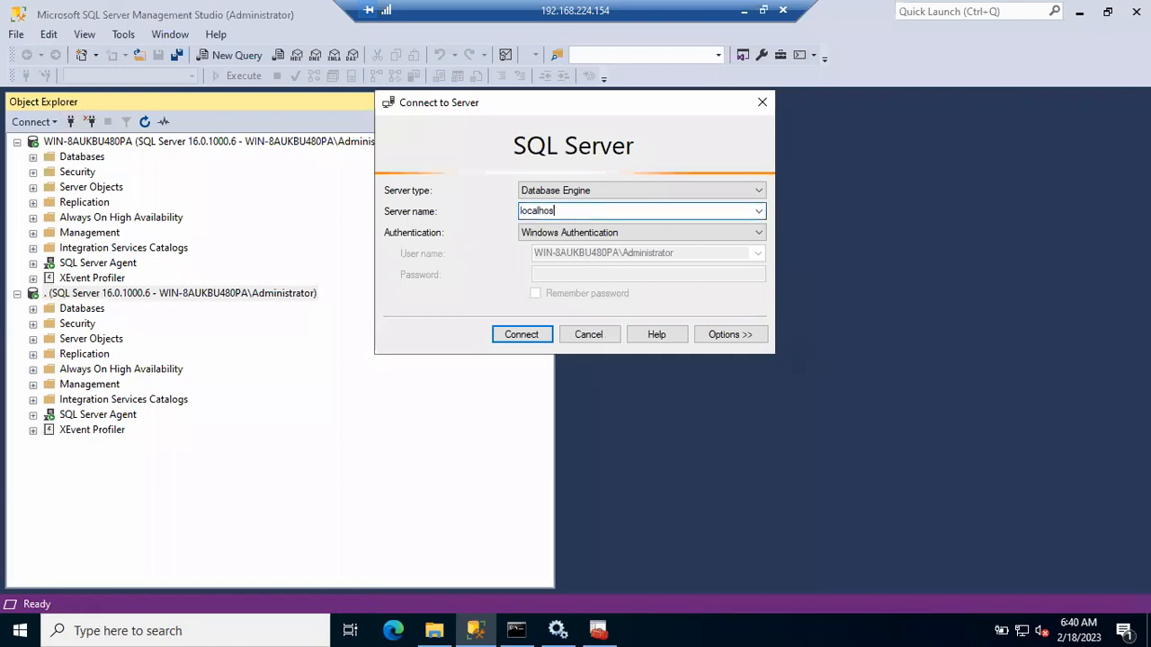
pyautogui.write('t')
pyautogui.press('Return')
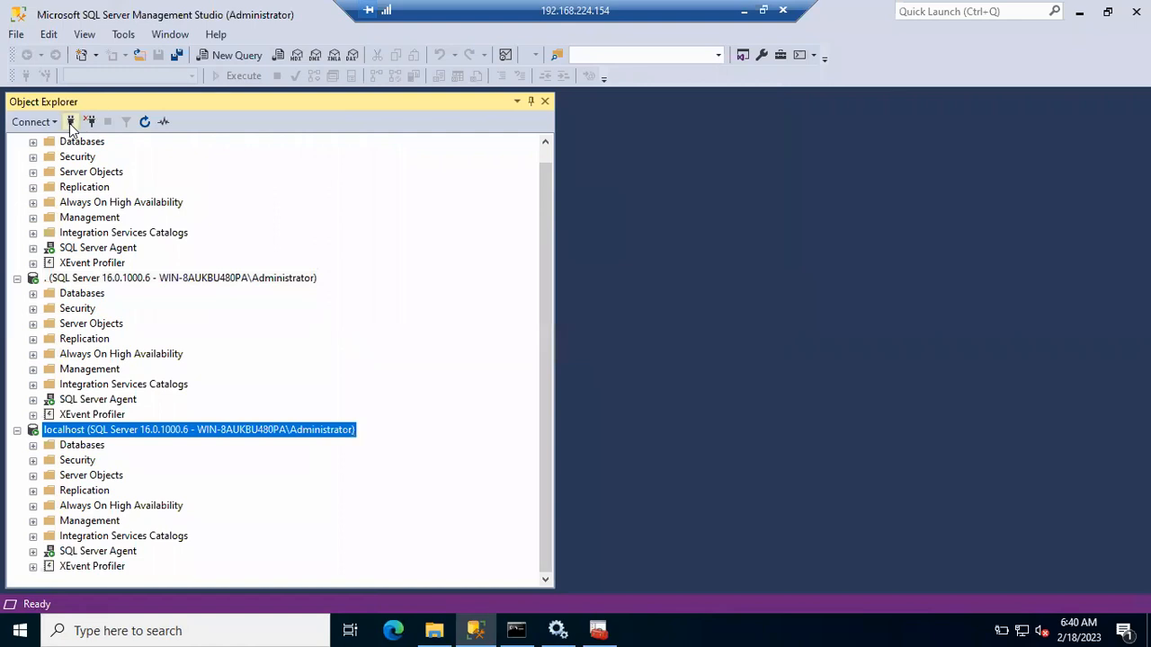
# - Add another Object Explorer connection, trying "local" as the server name and correcting it to "(local)"
pyautogui.click(70, 122)
pyautogui.write('loca')
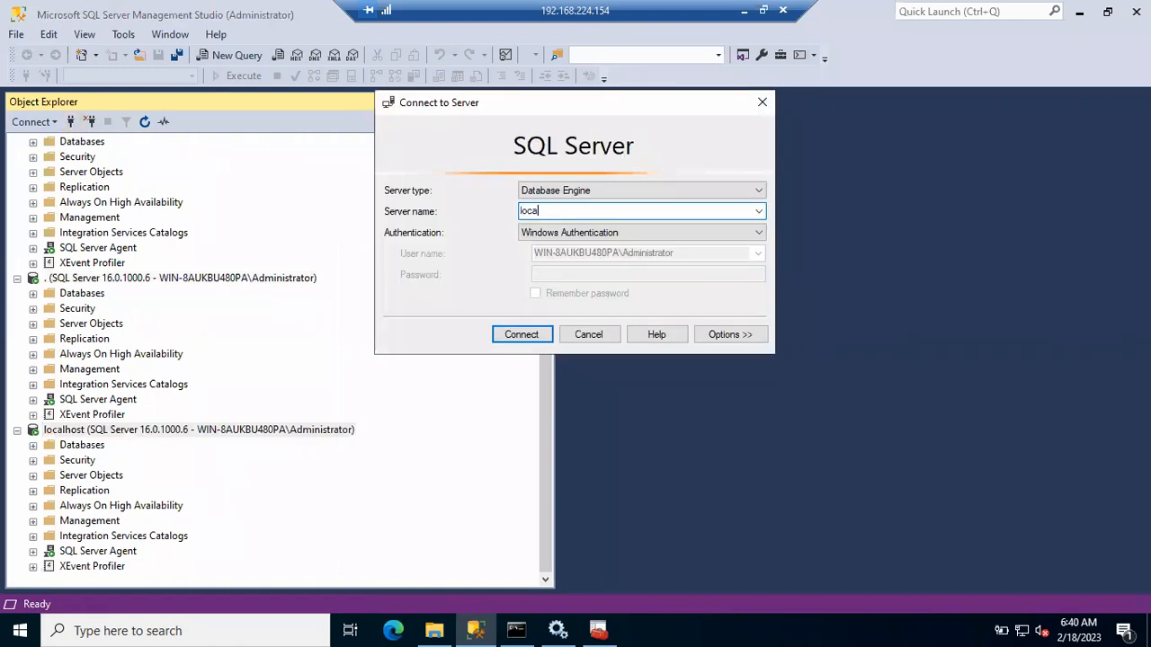
pyautogui.write('l')
pyautogui.press('Return')
pyautogui.click(582, 338)
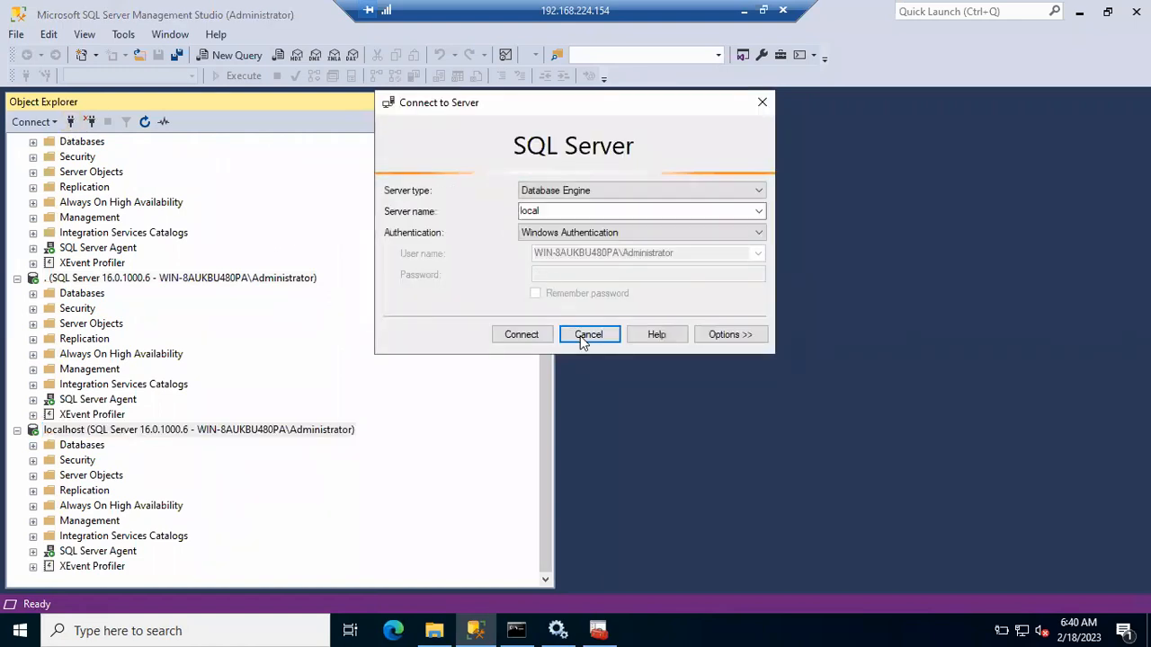
pyautogui.doubleClick(548, 209)
pyautogui.press('Home')
pyautogui.write('(')
pyautogui.press('End')
pyautogui.write(')')
pyautogui.press('Return')
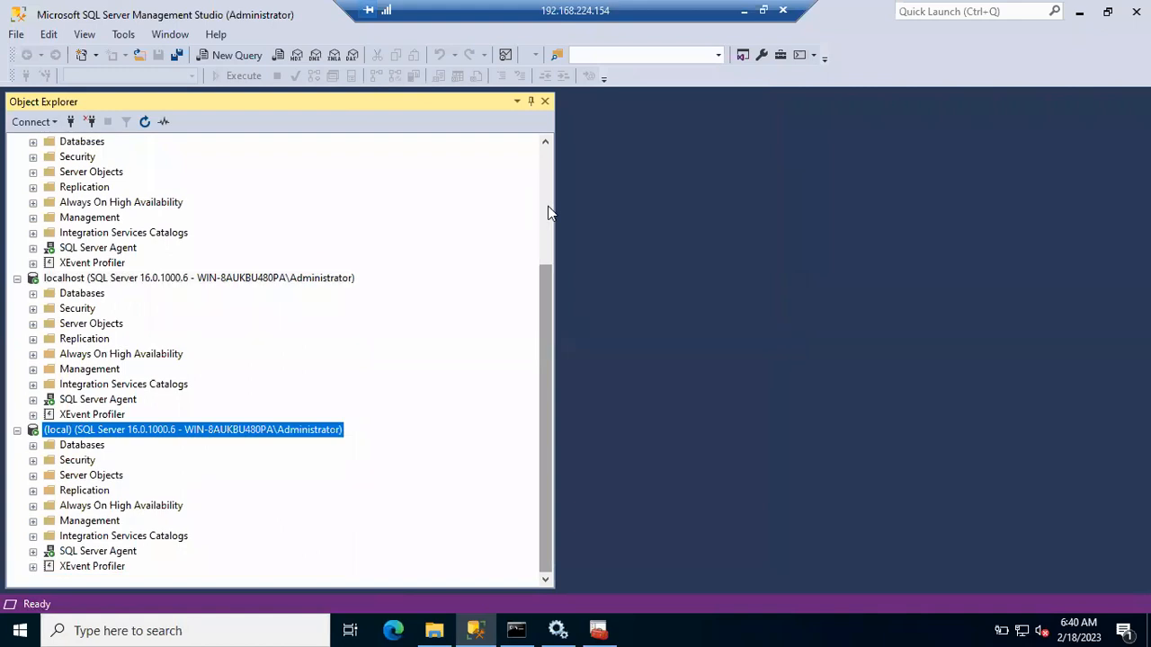
# - Collapse all four server nodes in Object Explorer to compare their connection names
pyautogui.scroll(5, 275, 306)
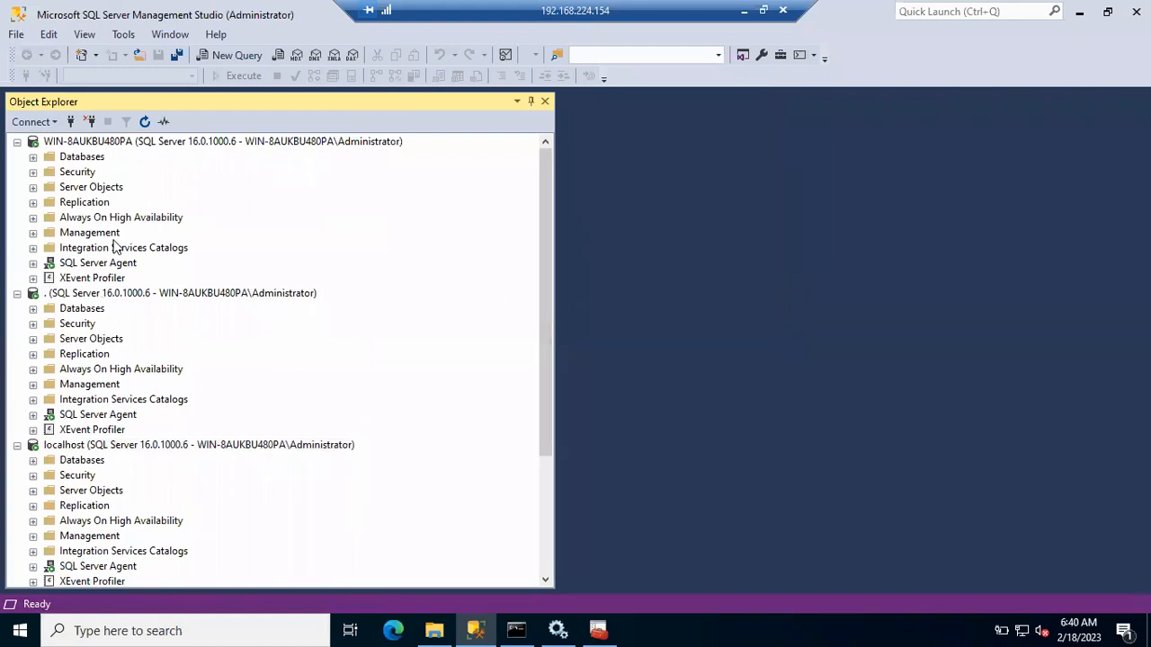
pyautogui.click(17, 141)
pyautogui.click(17, 156)
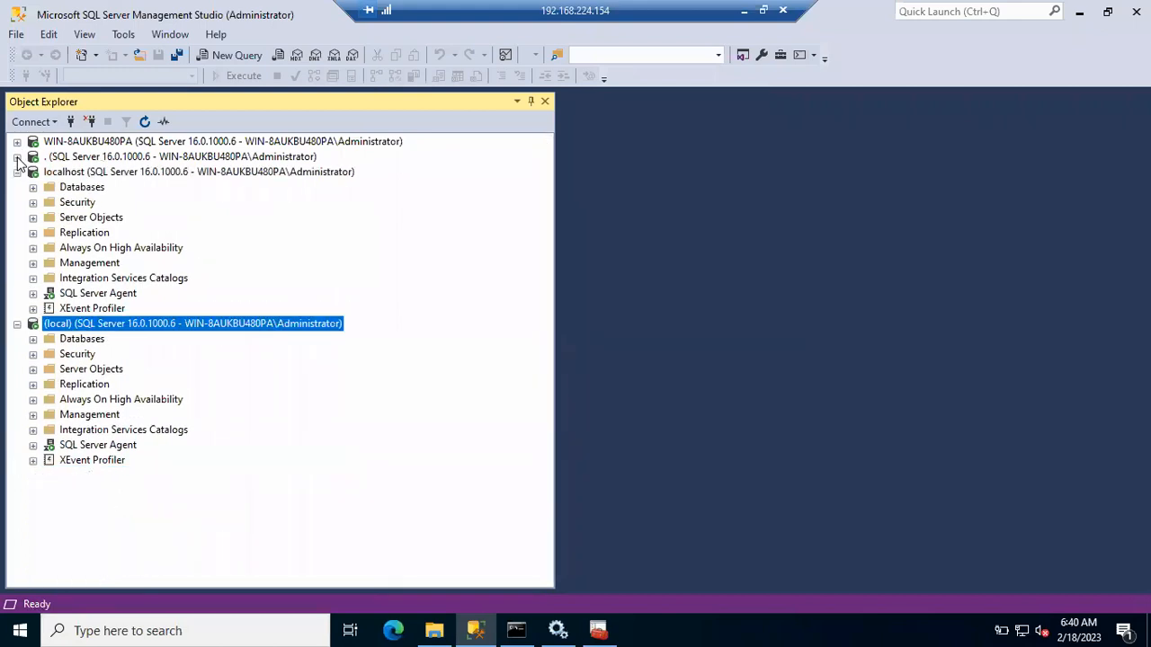
pyautogui.click(17, 171)
pyautogui.click(17, 187)
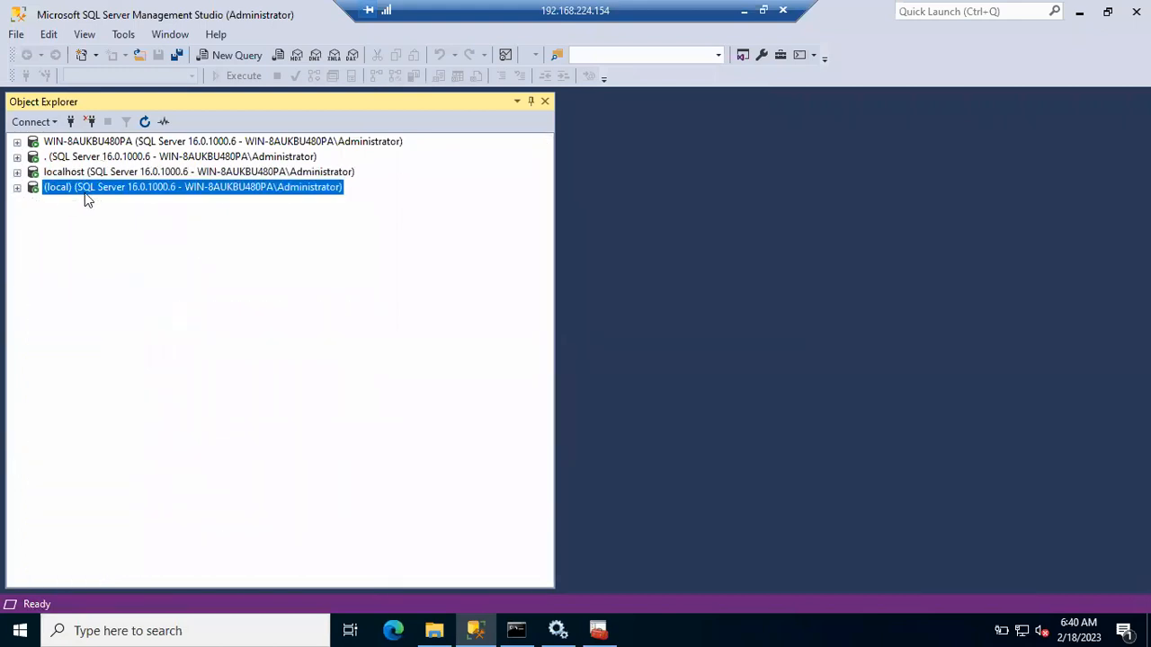
# - Expand all four server nodes again to compare the folders beneath them
pyautogui.click(18, 187)
pyautogui.click(17, 172)
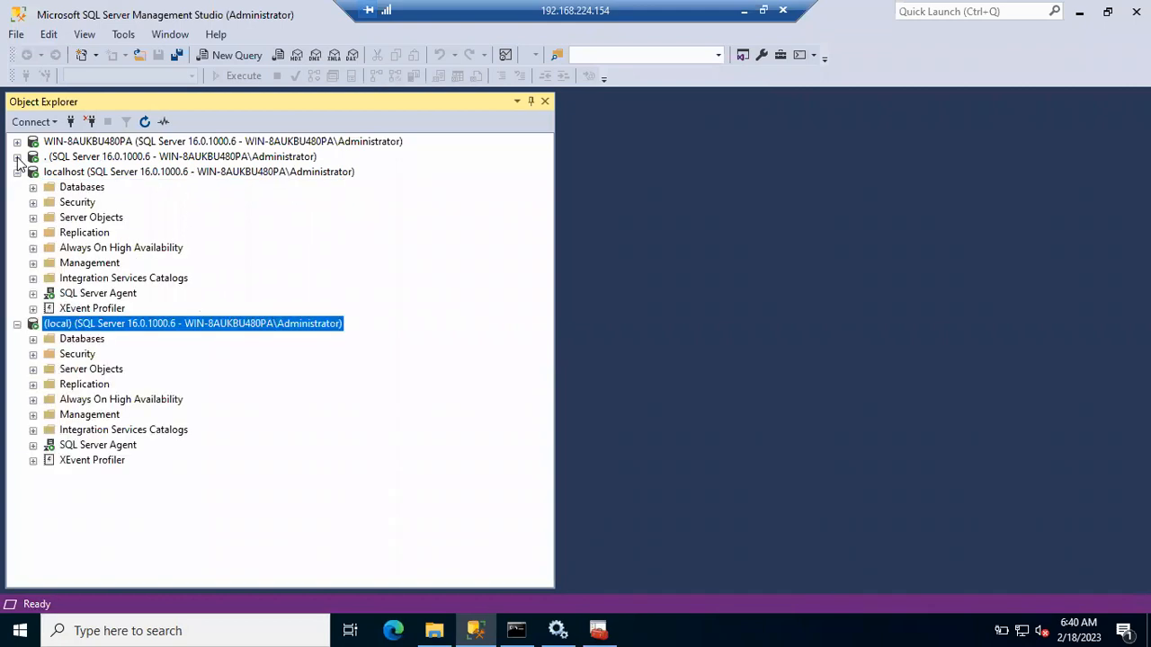
pyautogui.click(17, 157)
pyautogui.click(17, 142)
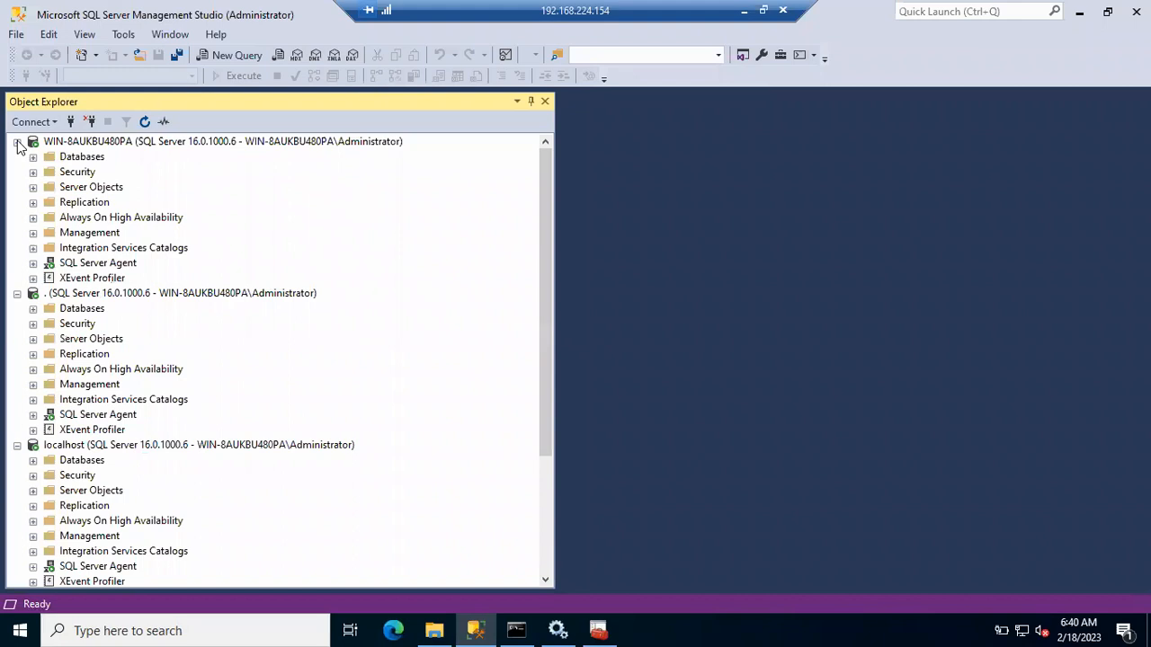
# - Examine the WIN-8AUKBU480PA, ".", localhost and (local) connections in Object Explorer by selecting each server node
pyautogui.click(114, 296)
pyautogui.click(139, 446)
pyautogui.scroll(-3, 140, 447)
pyautogui.click(120, 430)
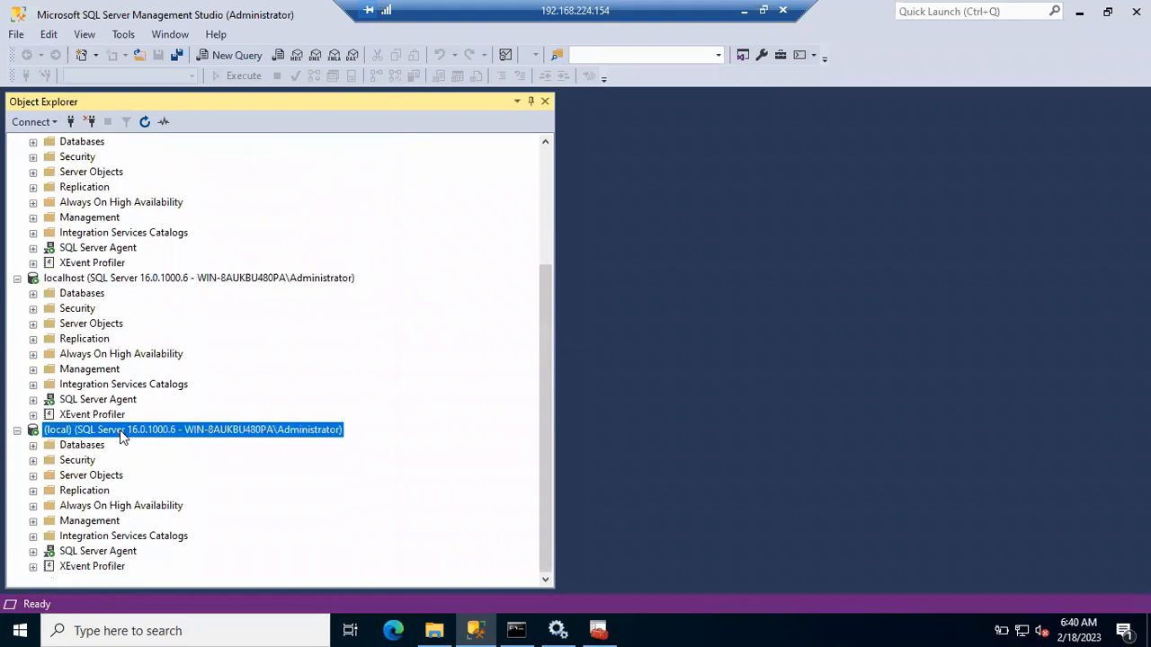
pyautogui.scroll(4, 223, 379)
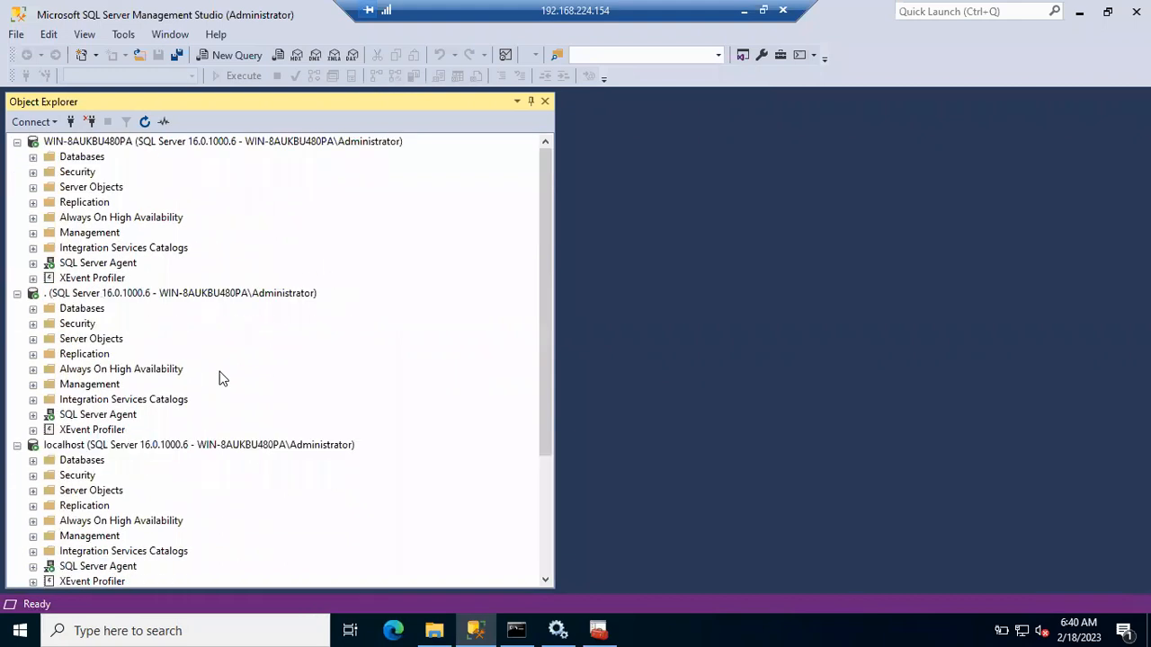
pyautogui.click(140, 145)
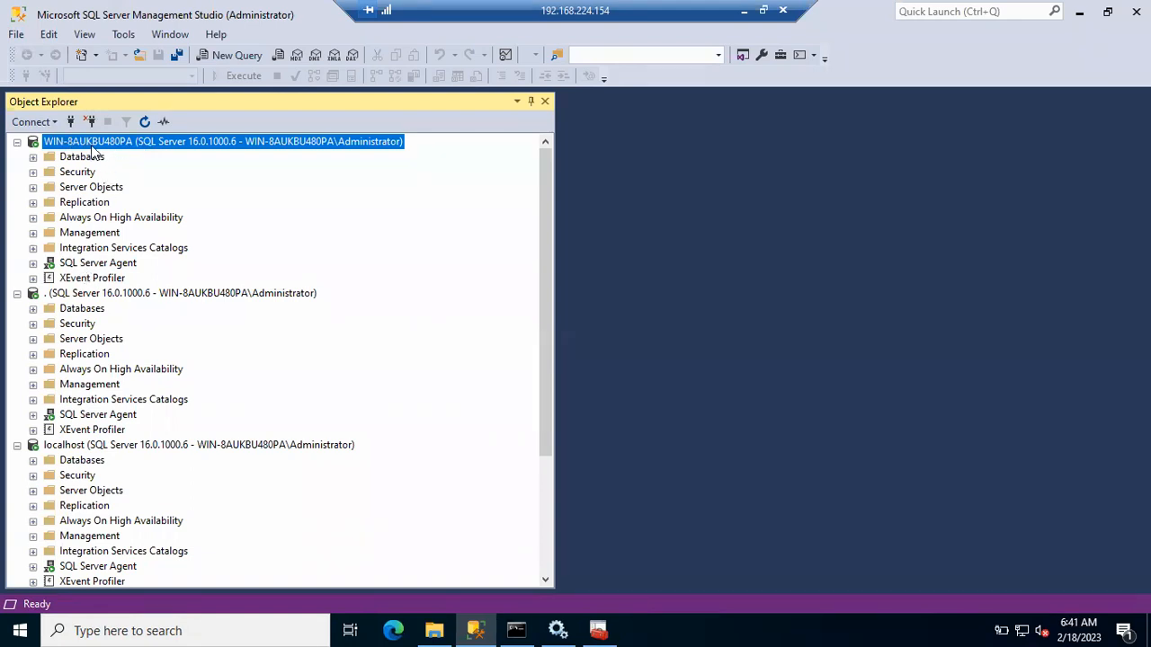
pyautogui.click(72, 294)
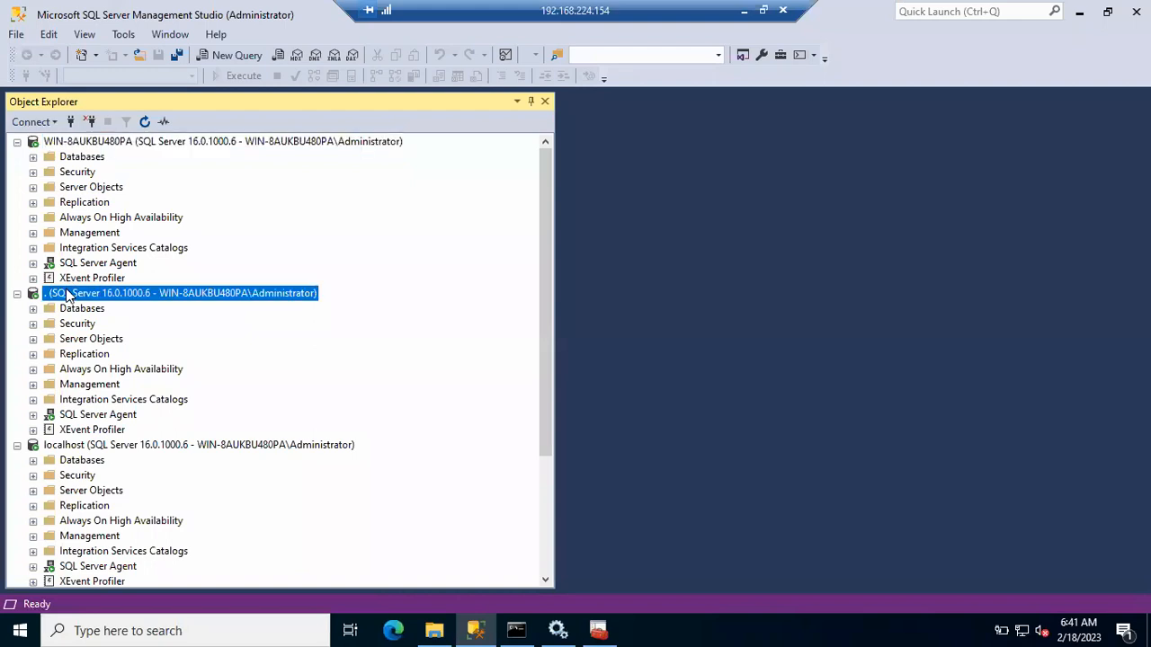
pyautogui.click(81, 445)
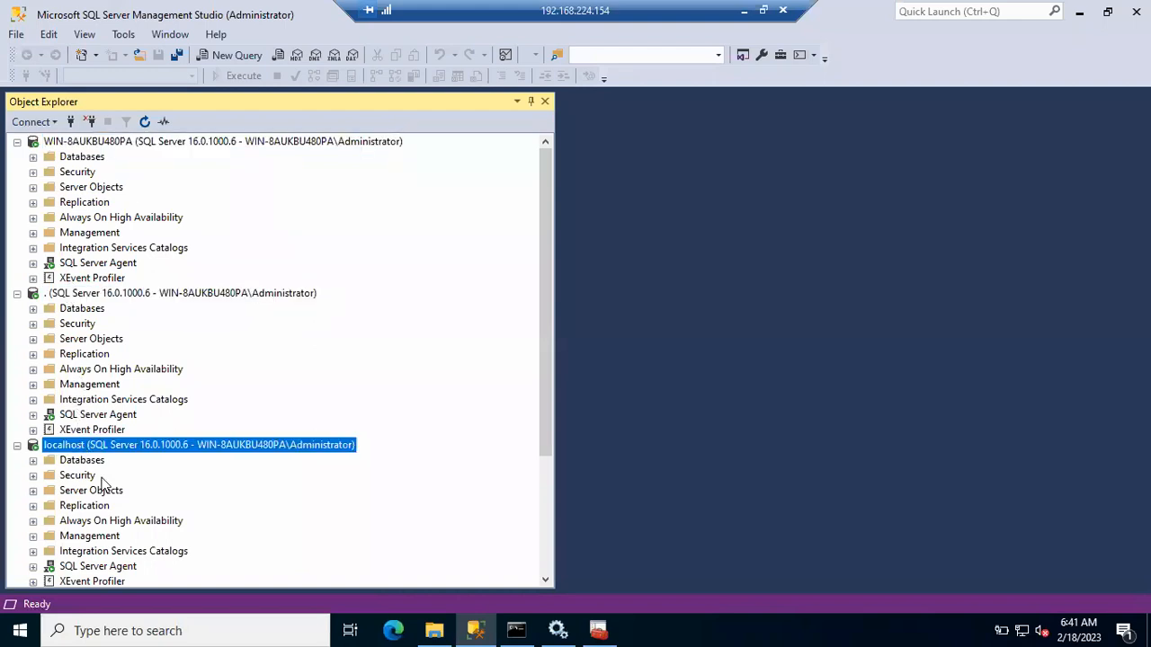
pyautogui.scroll(-4, 90, 449)
pyautogui.click(95, 432)
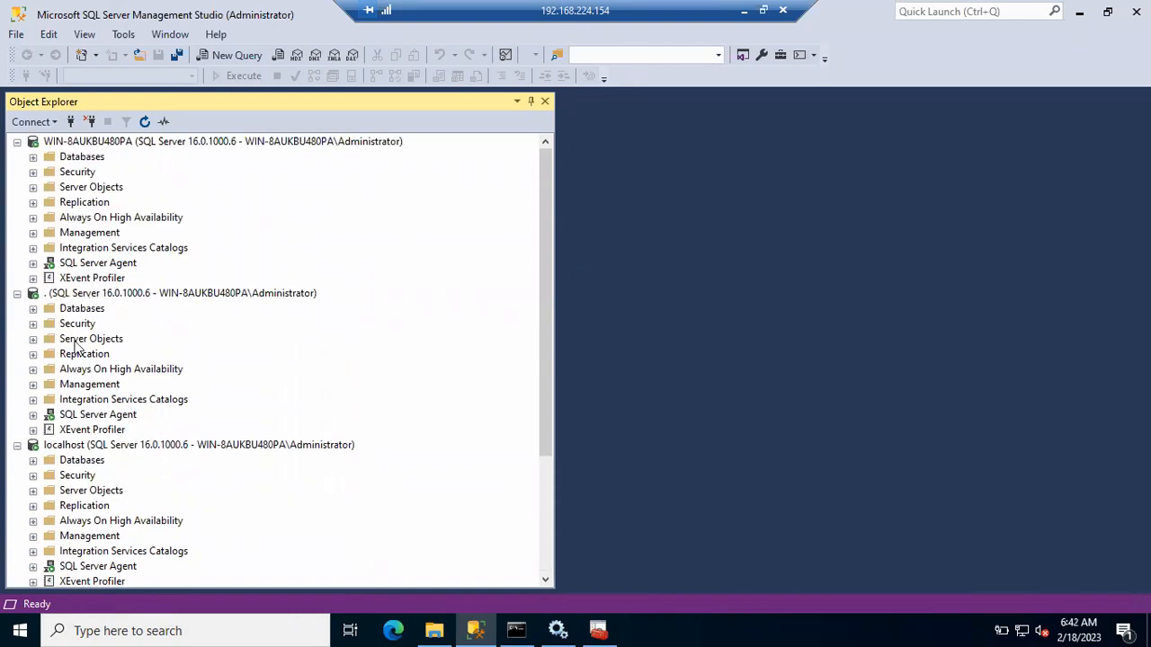
# - Collapse the WIN-8AUKBU480PA, ".", localhost and (local) server nodes in Object Explorer
pyautogui.click(16, 142)
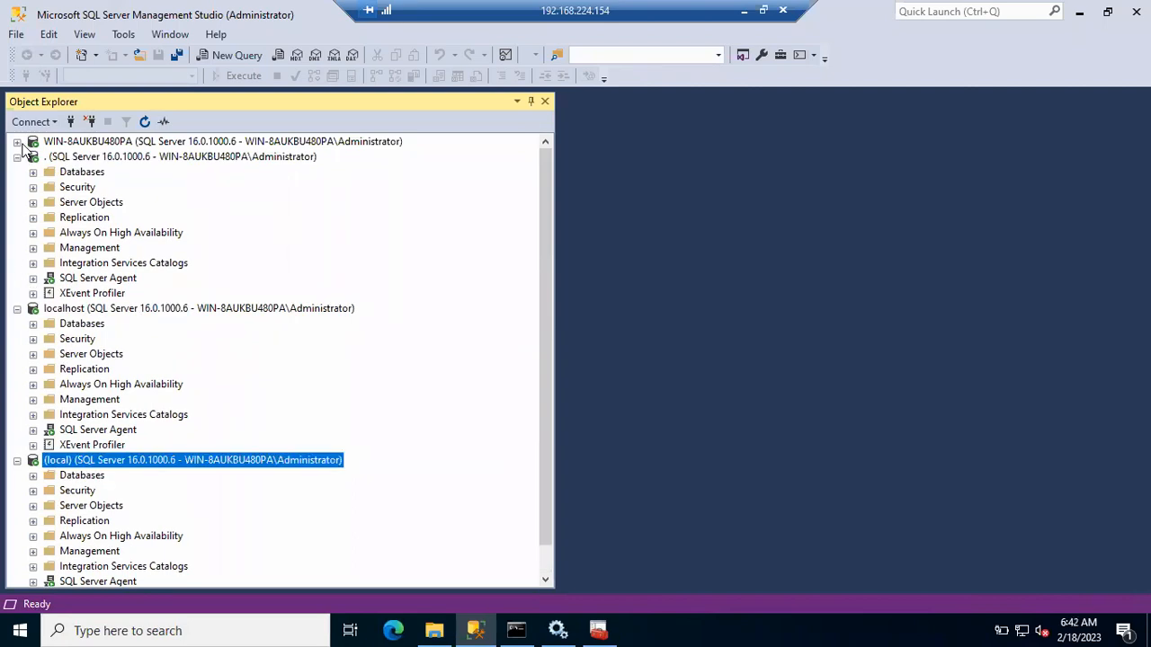
pyautogui.click(17, 157)
pyautogui.click(17, 172)
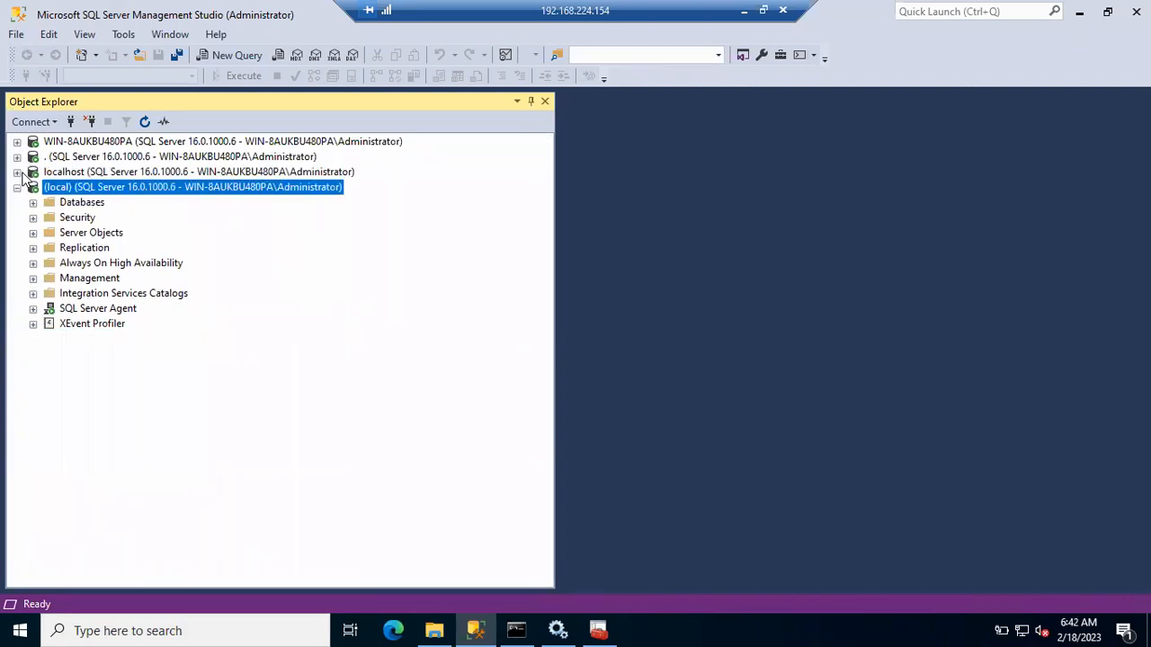
pyautogui.click(17, 187)
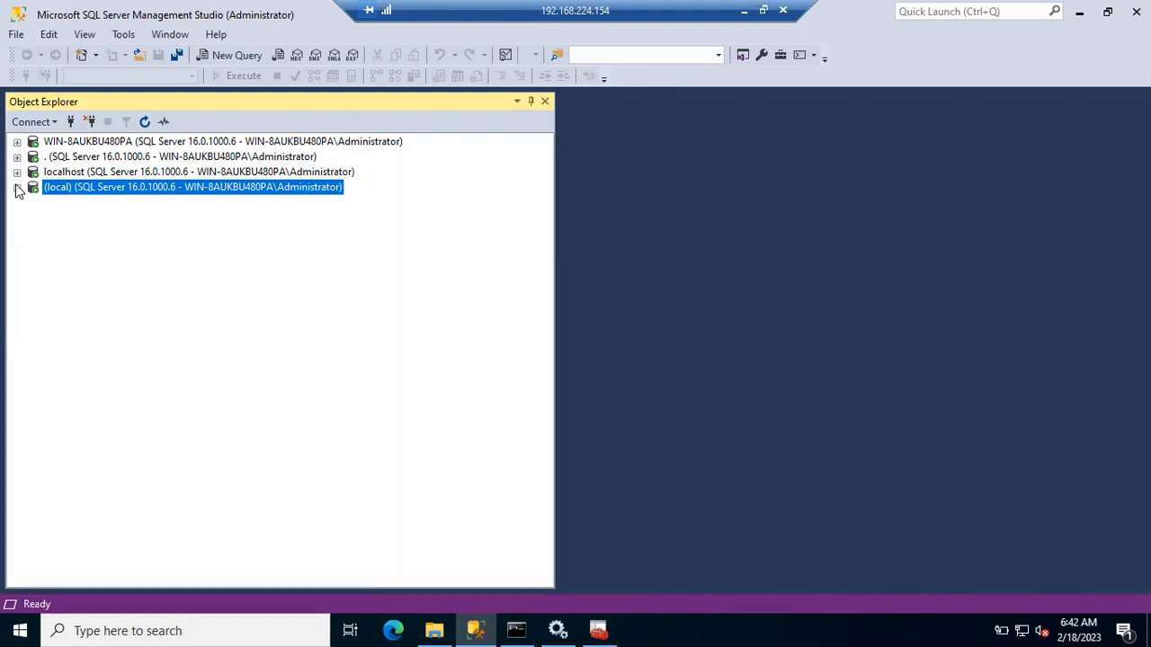
# - Disconnect the localhost, (local) and "." servers, and expand the remaining WIN-8AUKBU480PA node
pyautogui.click(70, 146)
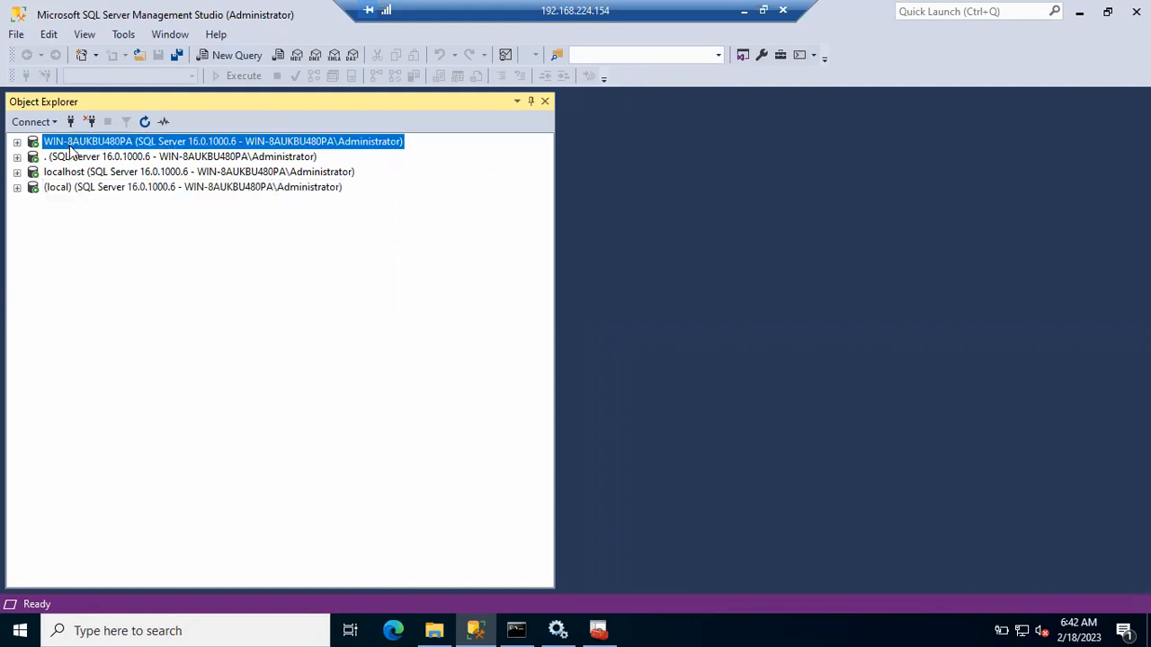
pyautogui.click(66, 158)
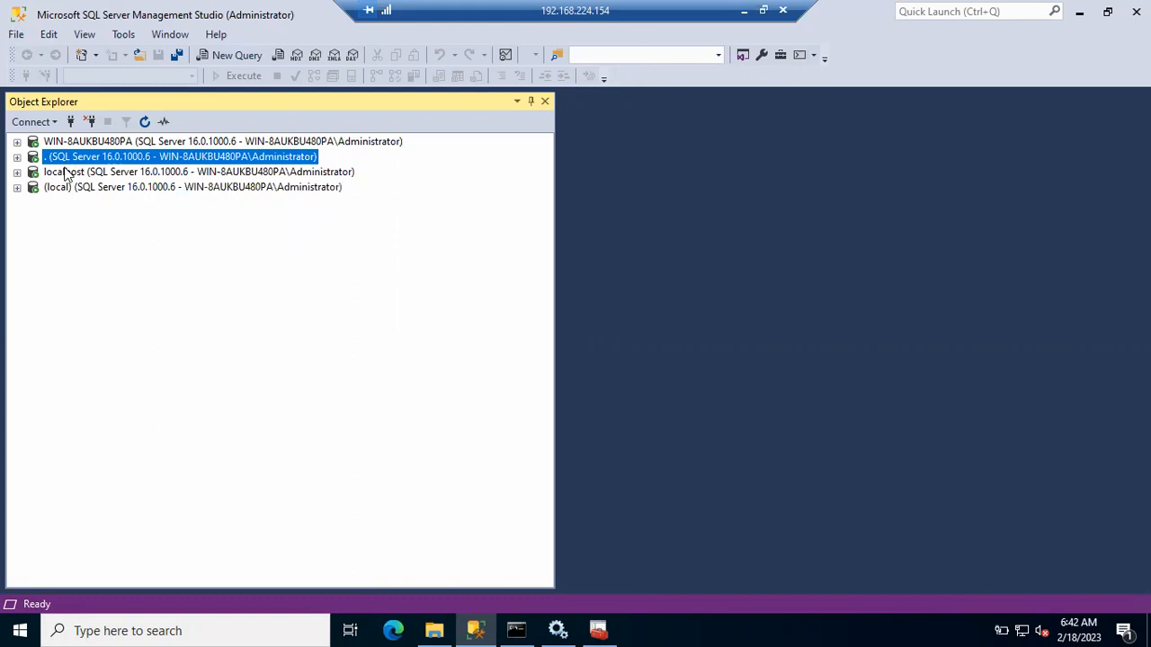
pyautogui.click(66, 173)
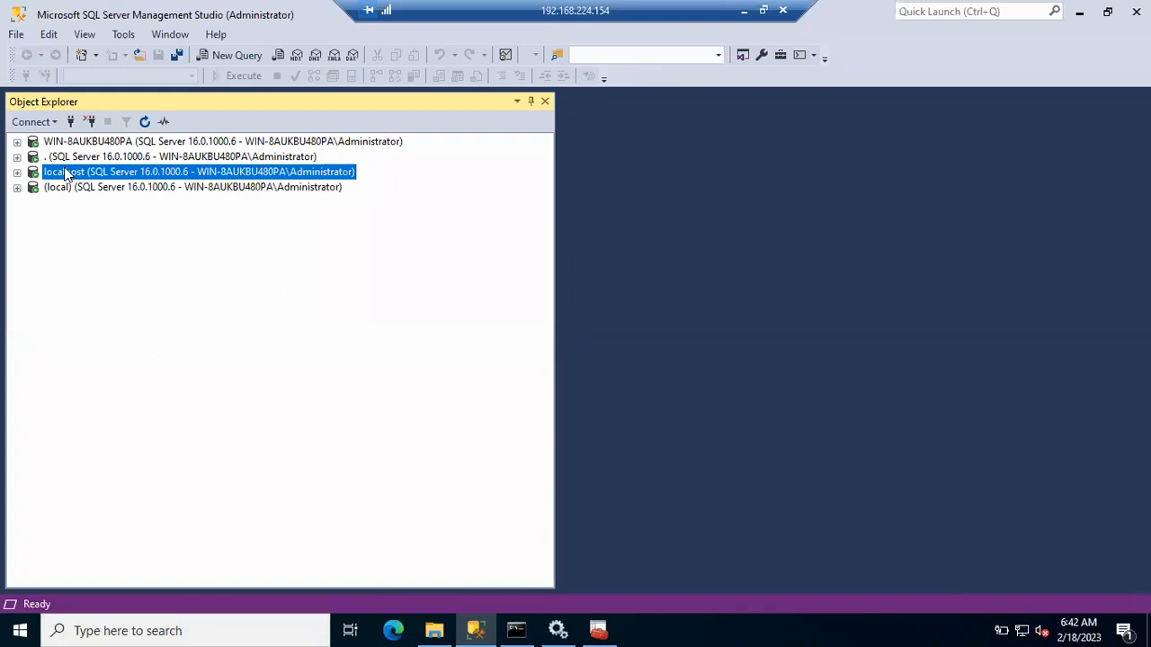
pyautogui.click(90, 122)
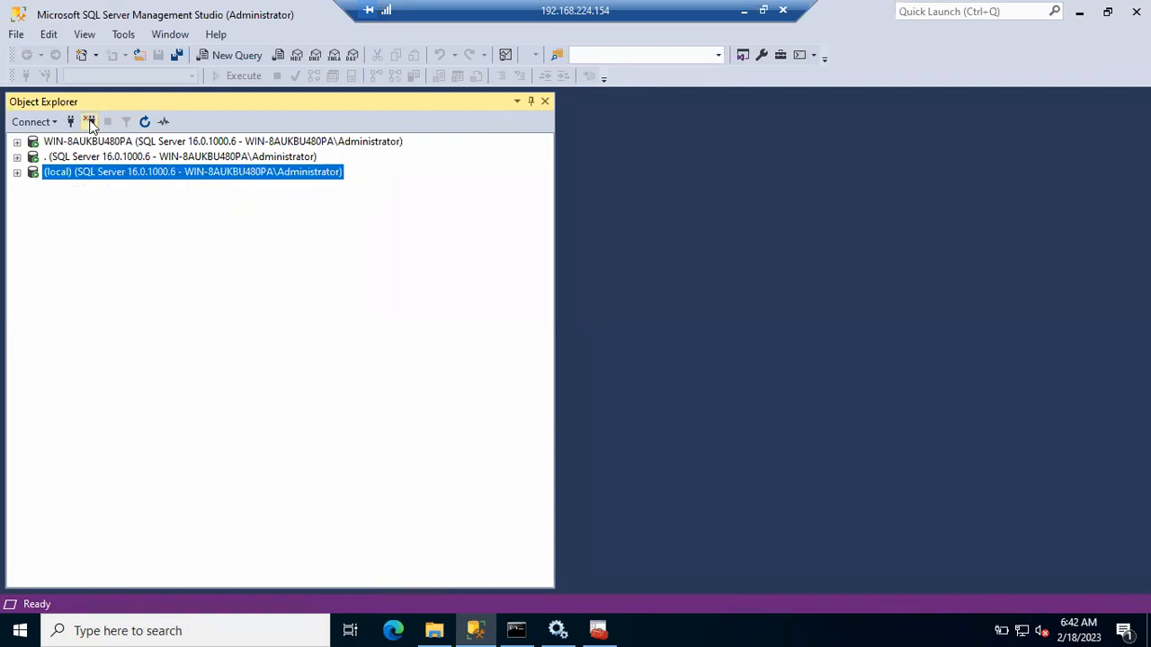
pyautogui.click(90, 122)
pyautogui.click(90, 123)
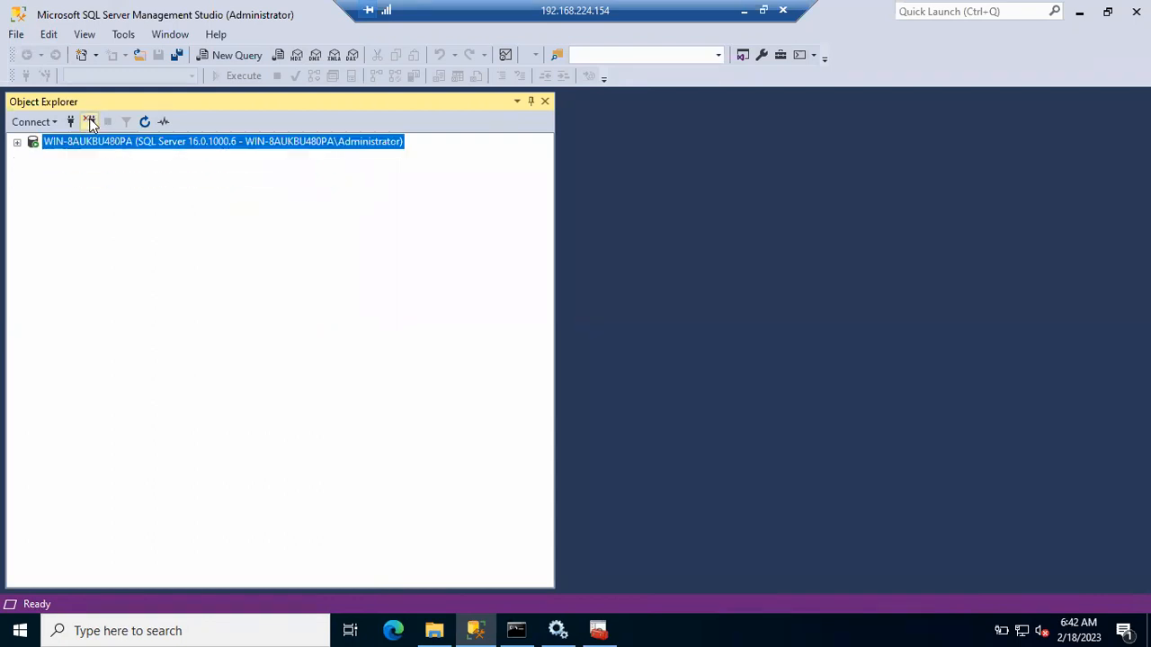
pyautogui.click(16, 141)
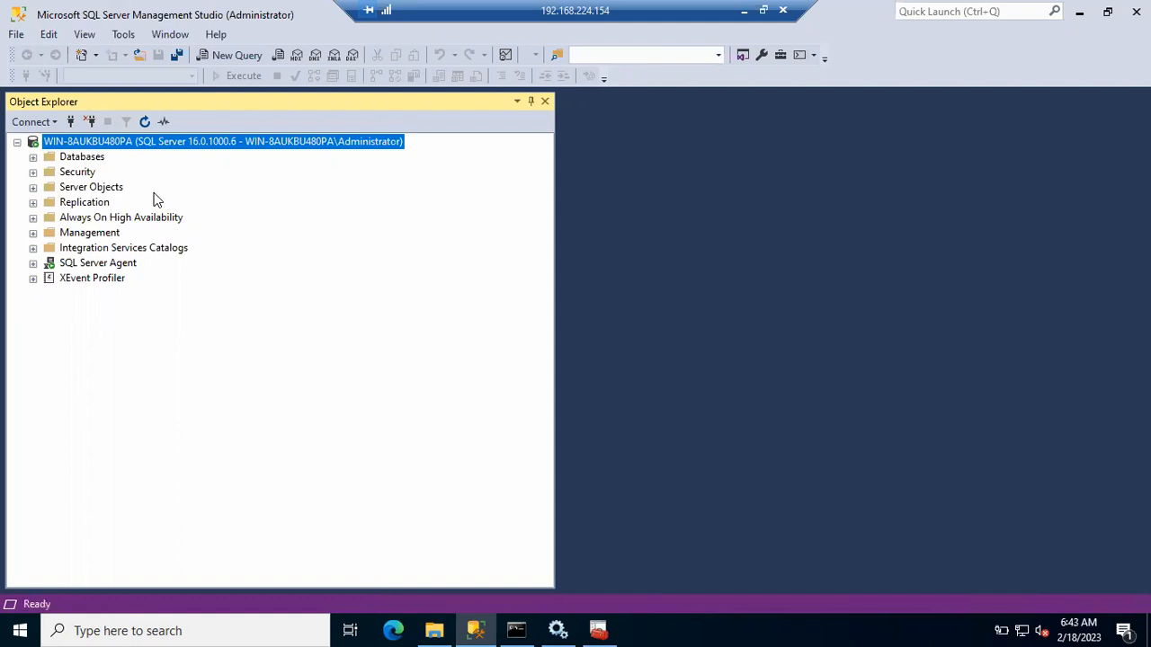
# - Open the Windows Services console with services.msc and maximize its window
pyautogui.press('super+r')
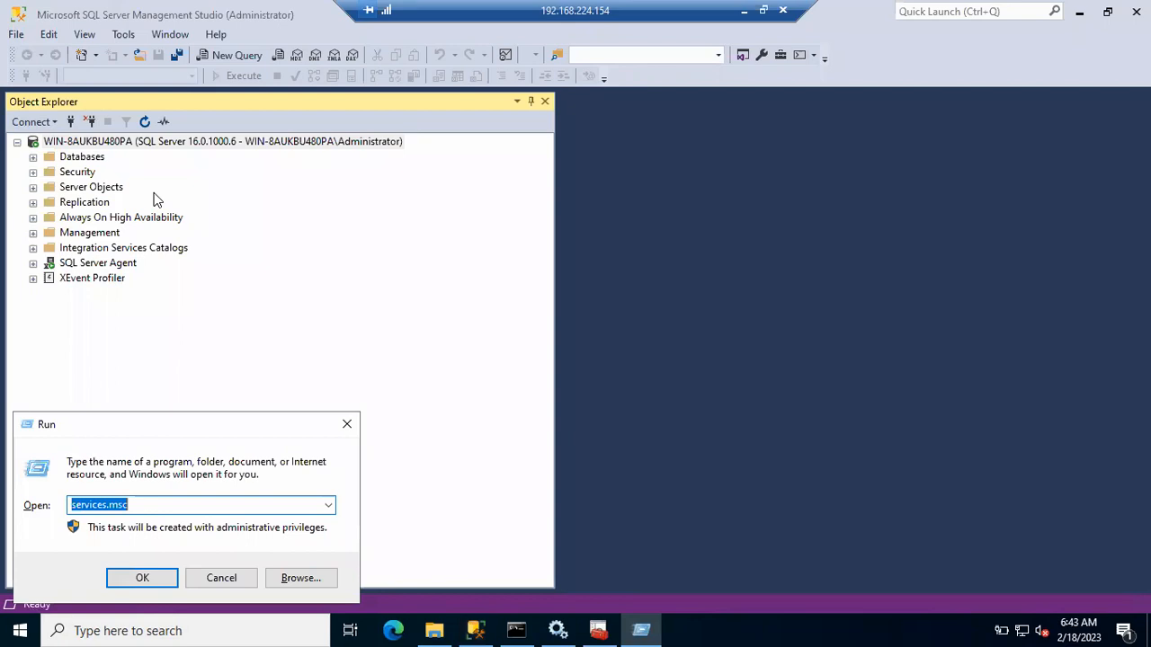
pyautogui.press('Return')
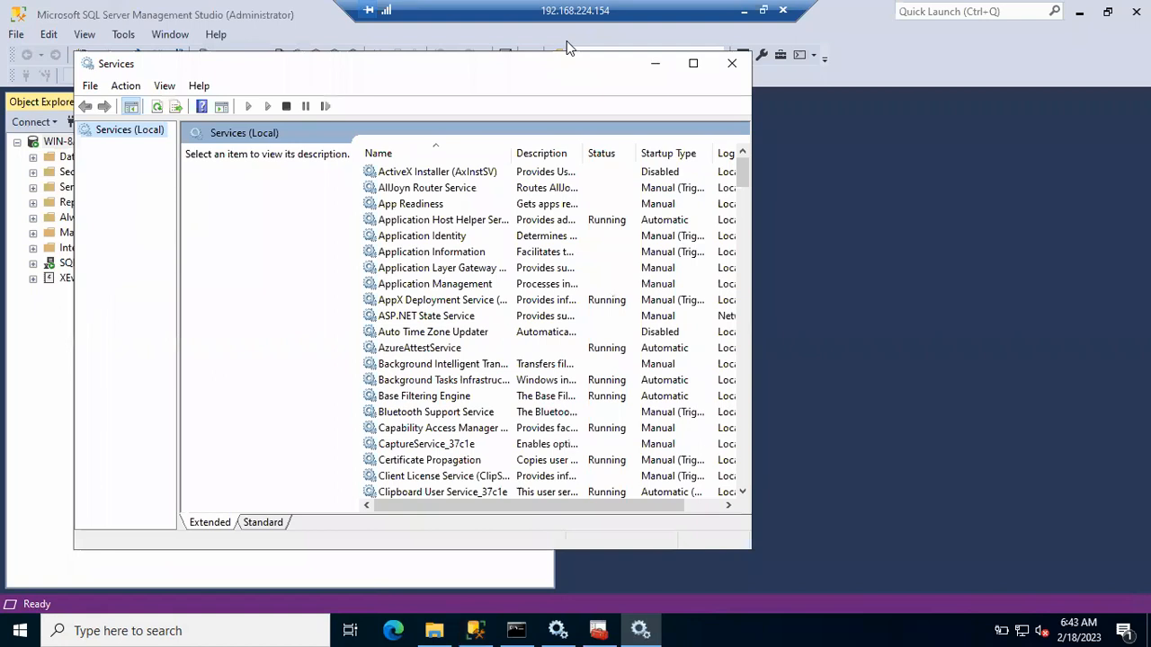
pyautogui.click(693, 63)
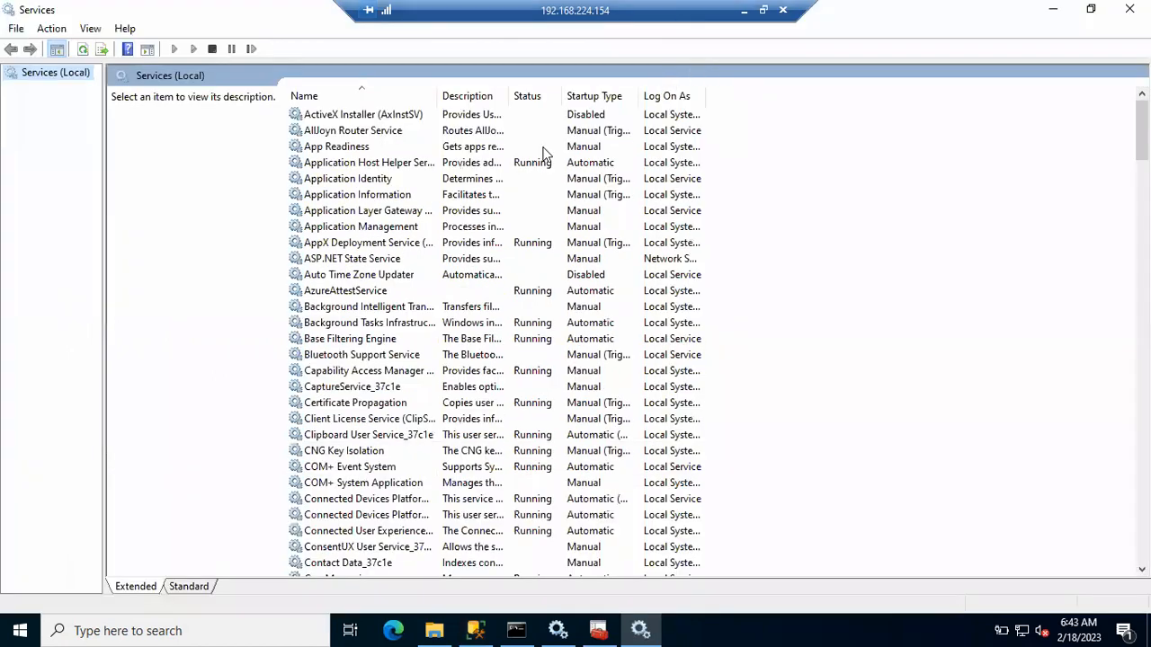
# - Locate the SQL Server services, select SQL Full-text Filter Daemon Launcher, and widen the Name column to read the service names
pyautogui.click(343, 258)
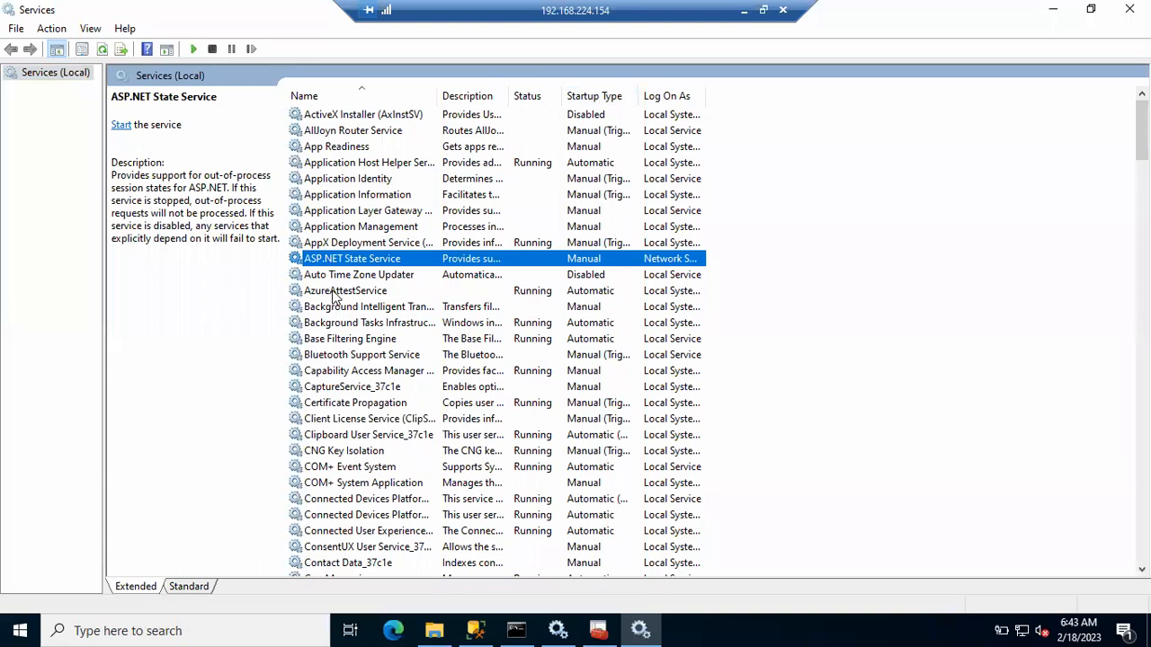
pyautogui.press('s')
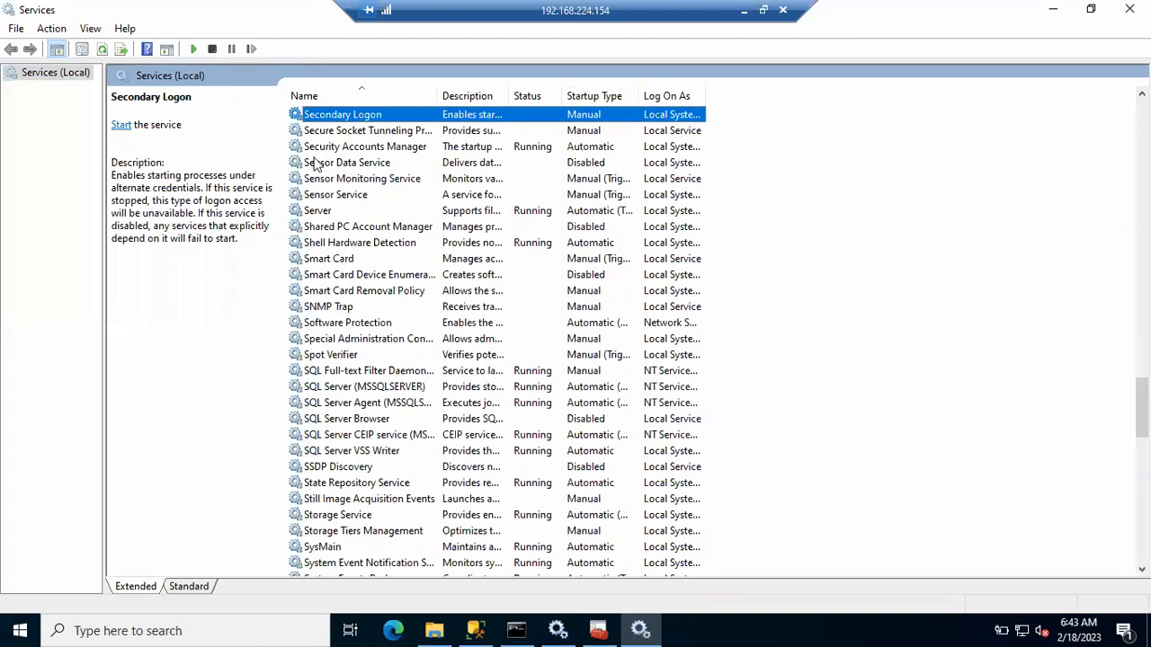
pyautogui.click(324, 372)
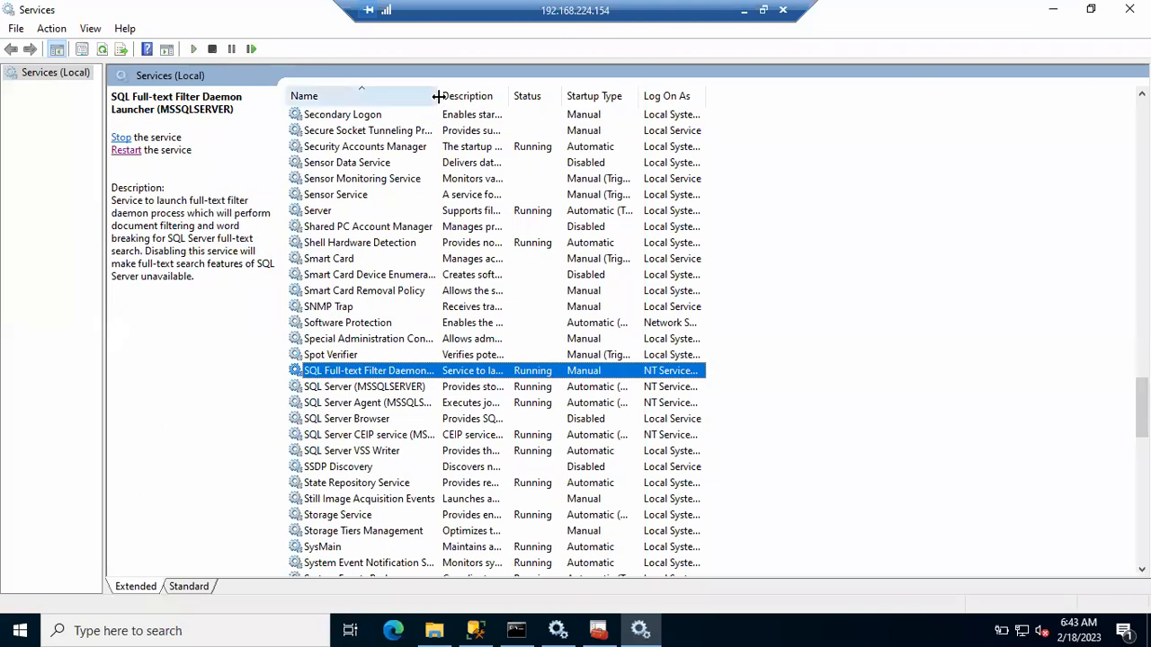
pyautogui.moveTo(437, 96); pyautogui.dragTo(517, 95)
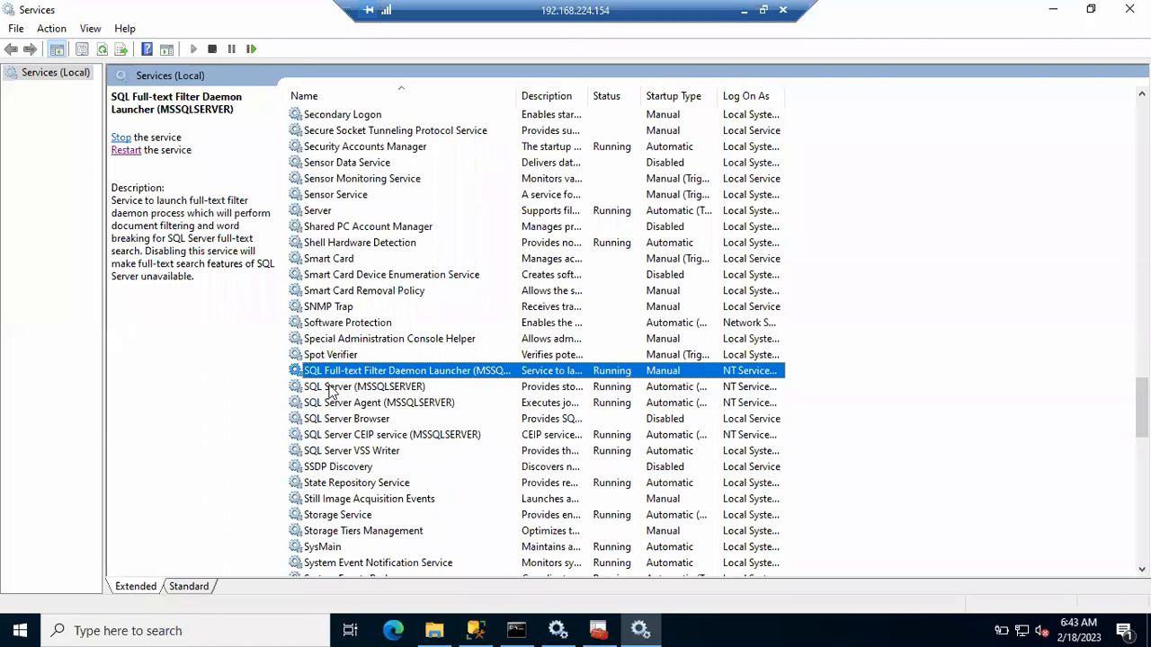
# - Minimize the Remote Desktop session and switch to the untitled notes in Notepad on the host computer
pyautogui.click(746, 13)
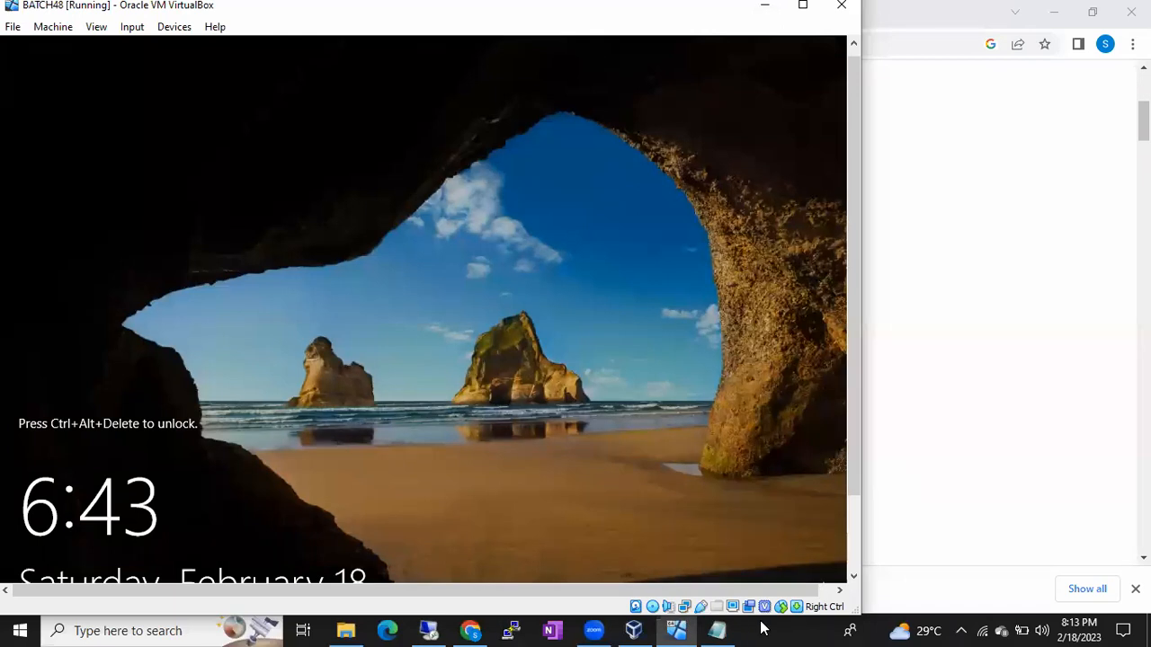
pyautogui.click(717, 630)
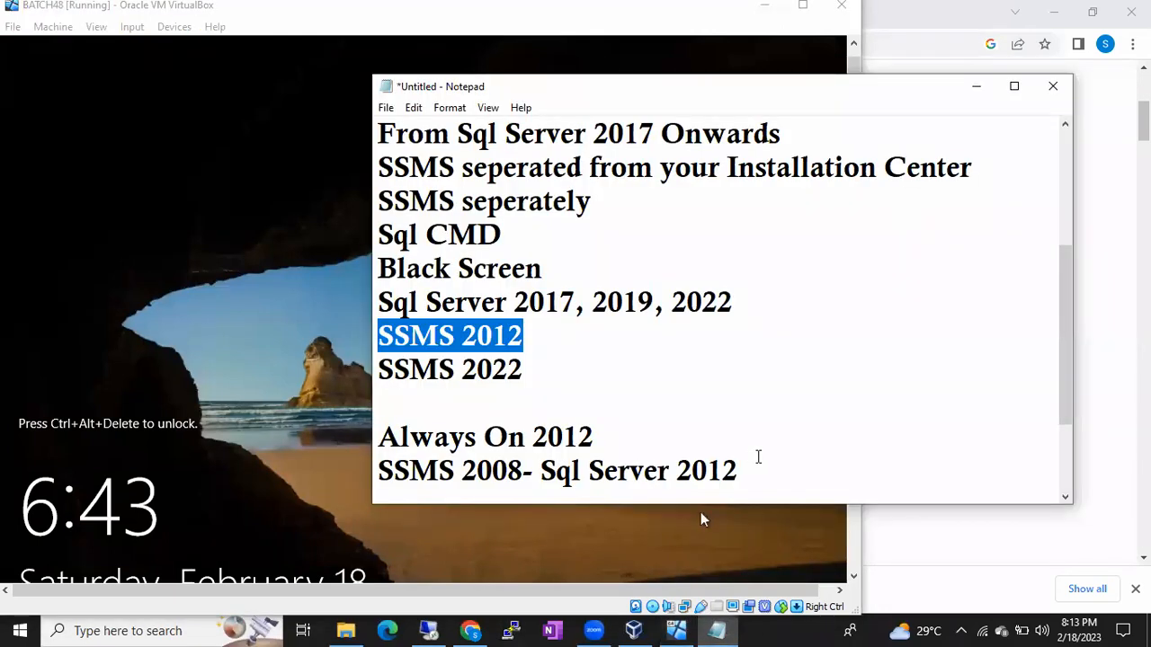
# - Add the line "When you install 1 Sql server Copy" below the SSMS 2008 note, separated by a blank line
pyautogui.click(758, 456)
pyautogui.press('Return')
pyautogui.press('Return')
pyautogui.press('Return')
pyautogui.press('Return')
pyautogui.press('Return')
pyautogui.press('Return')
pyautogui.press('BackSpace')
pyautogui.press('BackSpace')
pyautogui.press('BackSpace')
pyautogui.press('BackSpace')
pyautogui.write('When')
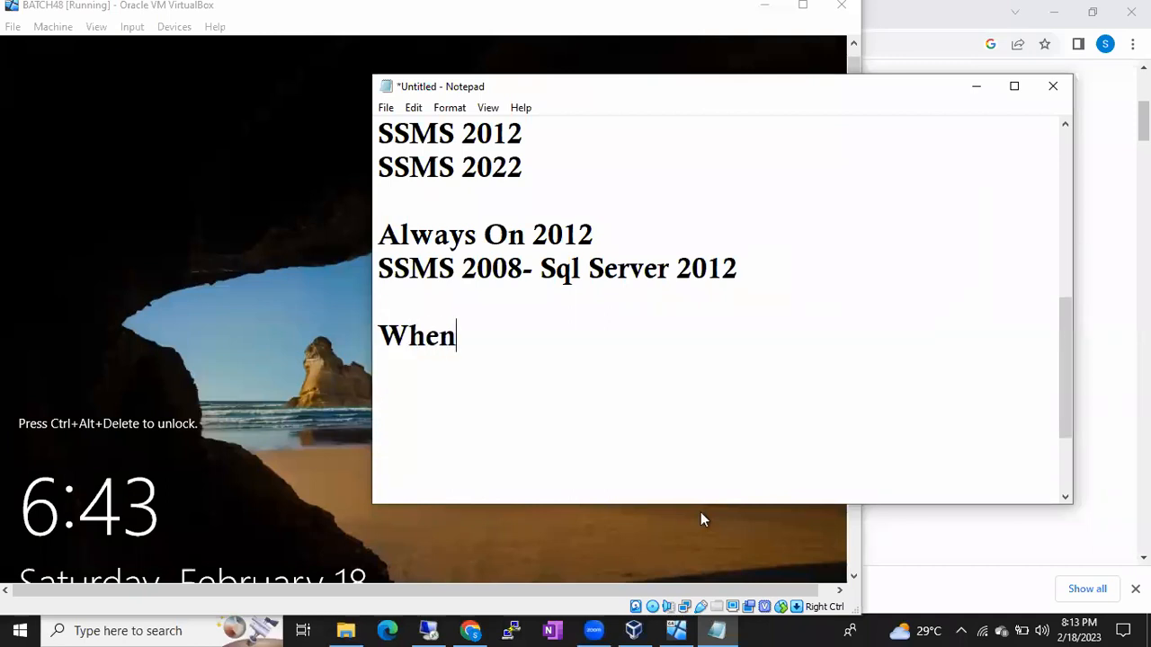
pyautogui.write(' you install 1 ')
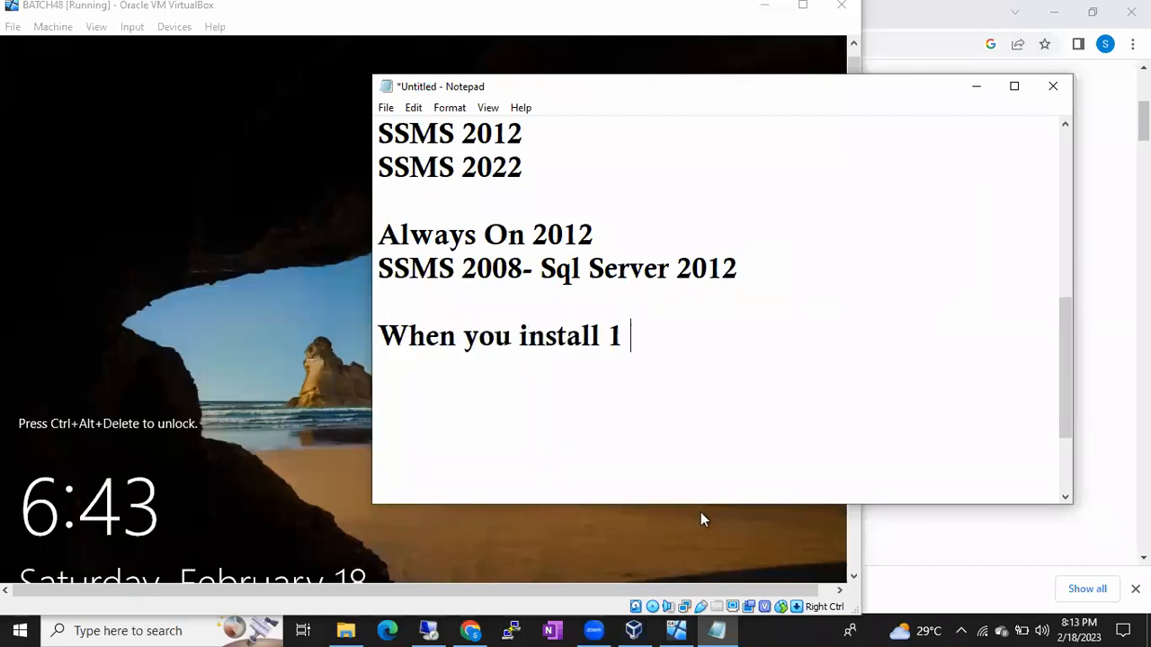
pyautogui.write('Sql server OC')
pyautogui.press('BackSpace')
pyautogui.press('BackSpace')
pyautogui.press('BackSpace')
pyautogui.write('Co')
pyautogui.press('BackSpace')
pyautogui.press('BackSpace')
pyautogui.write('Copy')
# - Continue the note with the lines "you will get" and "6 services", and start another line with "3 Sp"
pyautogui.press('Return')
pyautogui.write('you will get')
pyautogui.press('Return')
pyautogui.write('6 serivc')
pyautogui.press('BackSpace')
pyautogui.press('BackSpace')
pyautogui.write('vices')
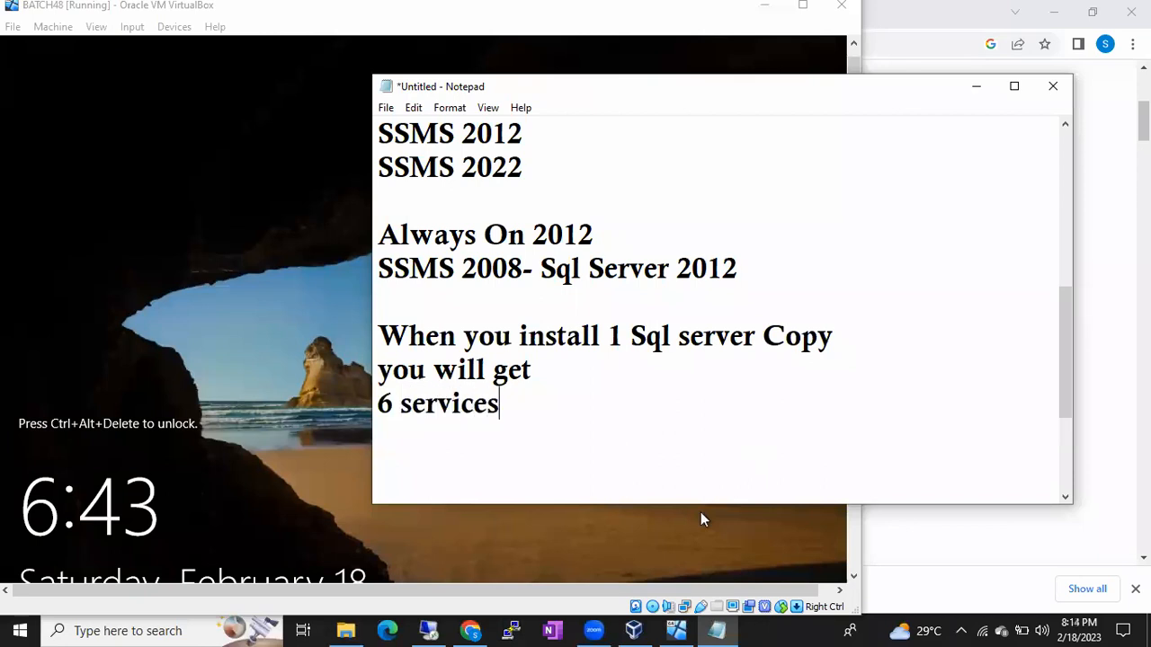
pyautogui.press('Return')
pyautogui.write('3 Sp')
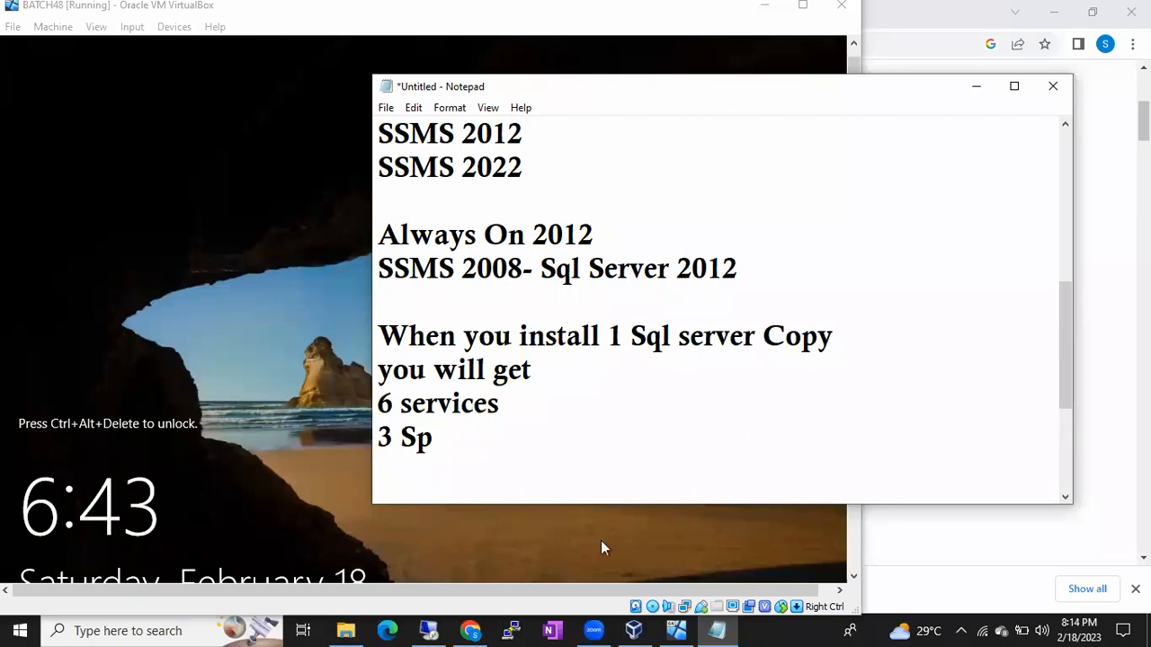
# - Check the SQL Server services in the Remote Desktop session's Services console, and return to the Notepad notes on the host
pyautogui.click(429, 631)
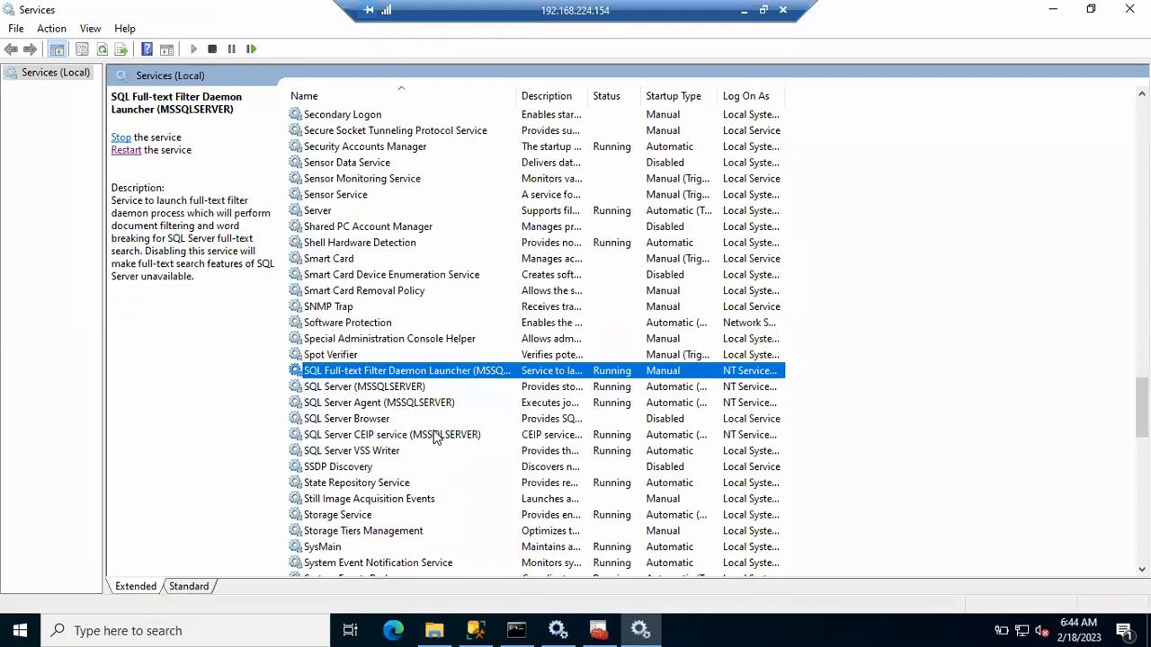
pyautogui.hotkey('alt', 'Tab')
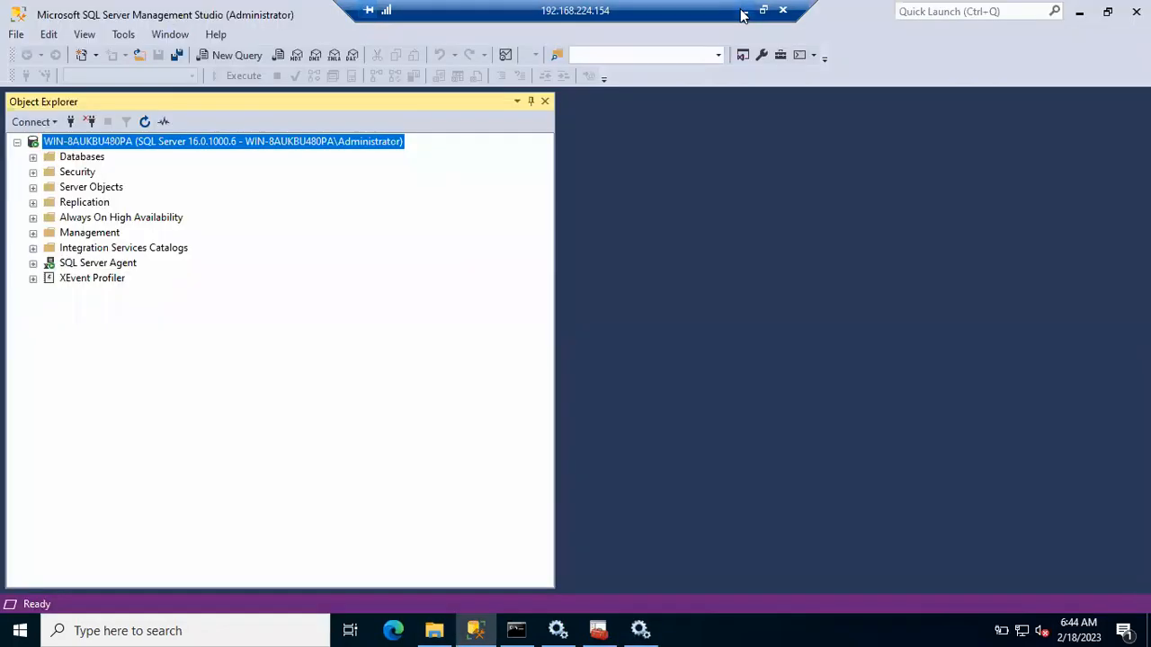
pyautogui.click(744, 10)
# - Correct the last line to "4 Spefic Services" and add the line "2 Shared Services" below it
pyautogui.moveTo(392, 437); pyautogui.dragTo(357, 435)
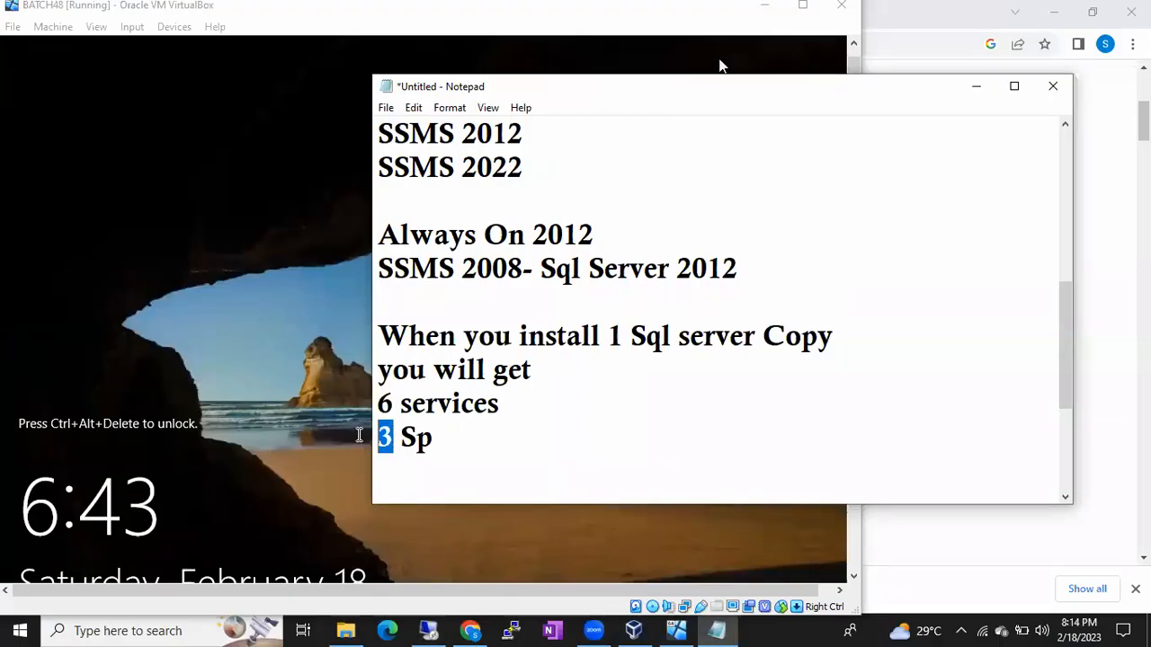
pyautogui.write('4')
pyautogui.click(440, 439)
pyautogui.write('efic Services')
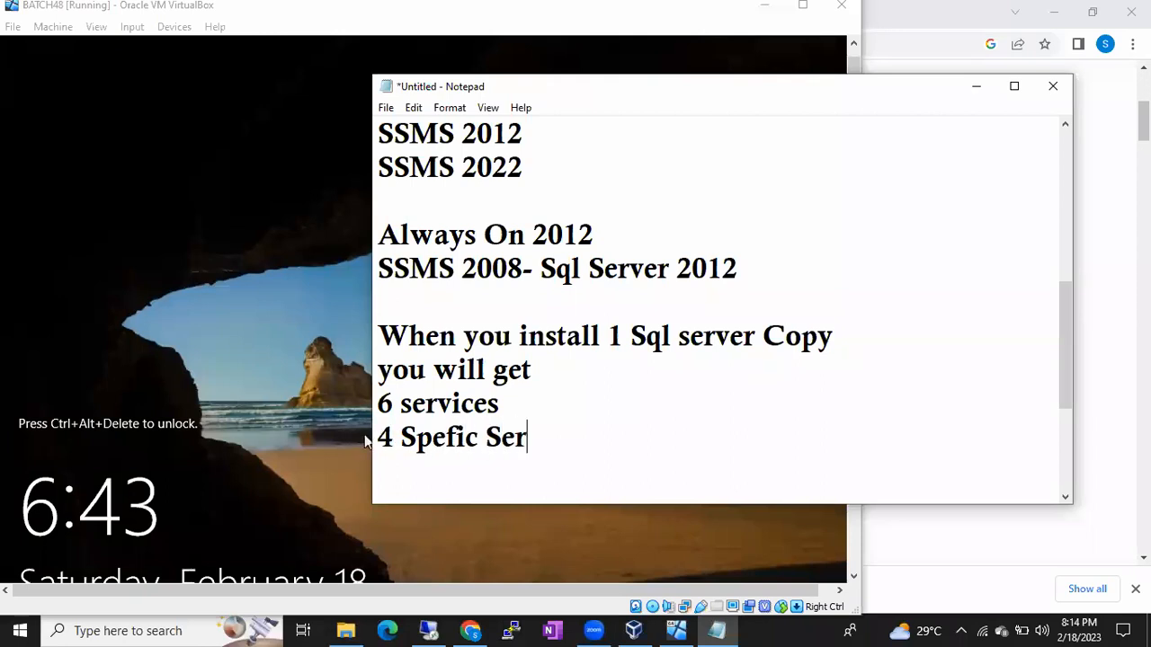
pyautogui.press('Return')
pyautogui.write('2')
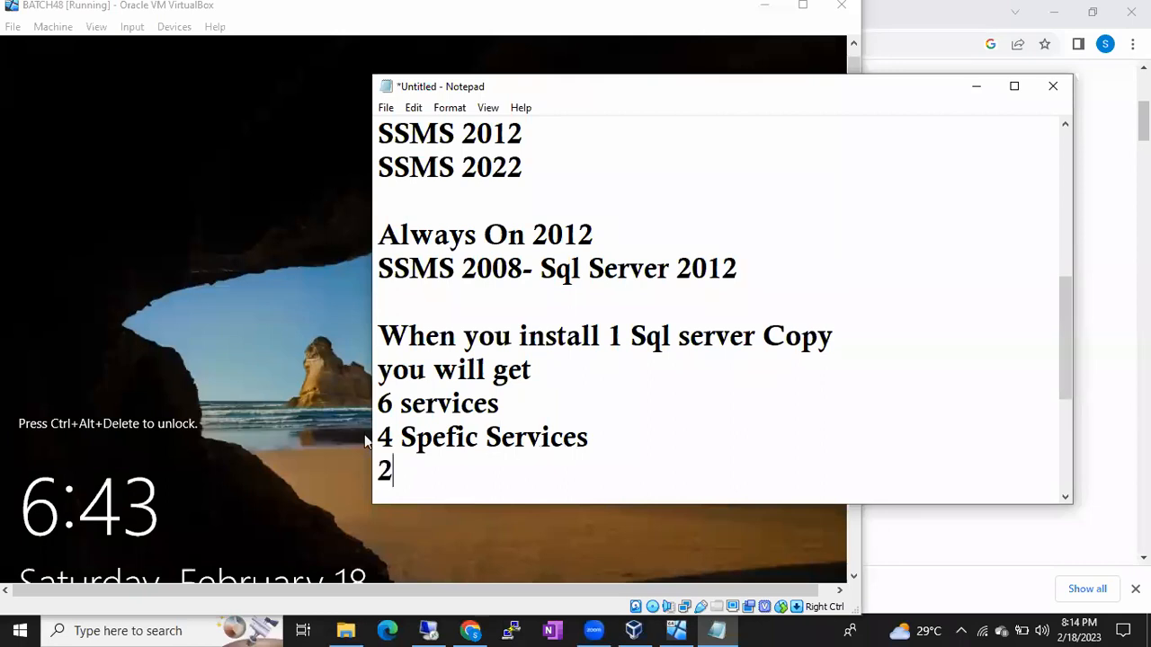
pyautogui.write(' Shared Services')
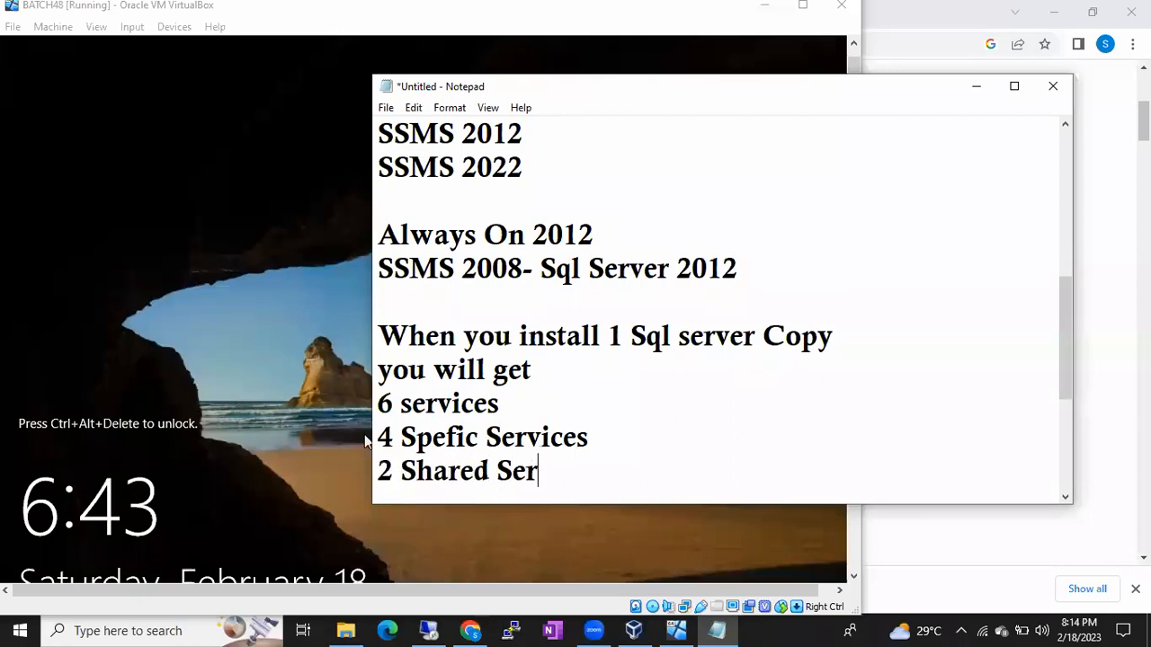
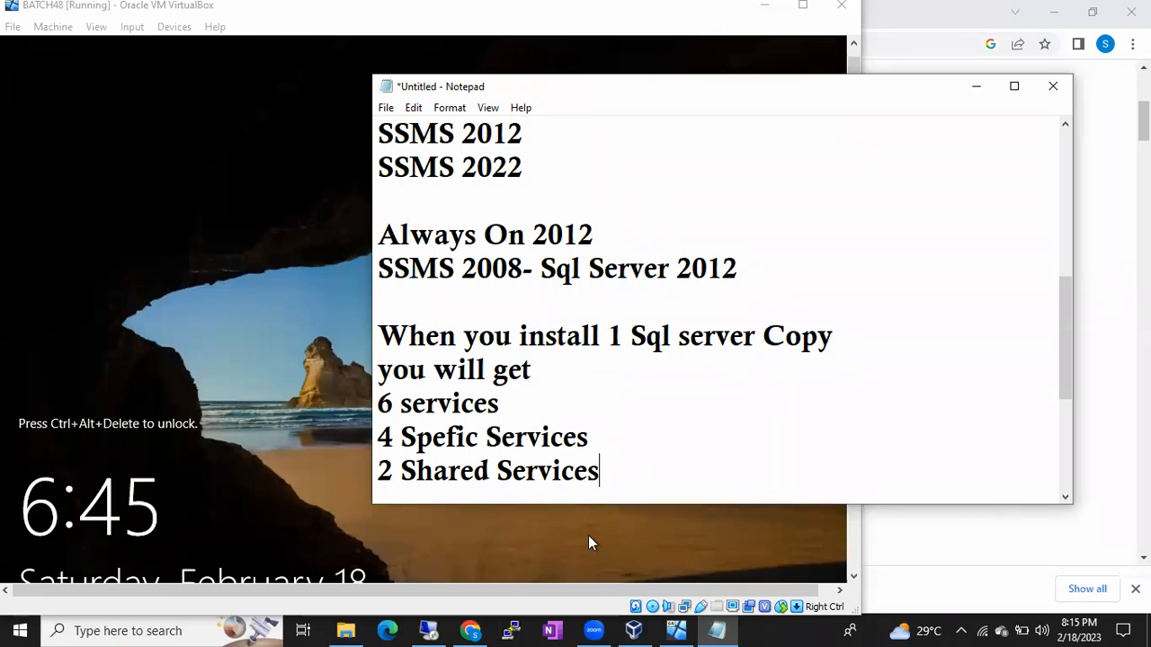
# - Switch back to the Services console in the Remote Desktop session and widen the Name column to fit the full SQL service names
pyautogui.click(439, 628)
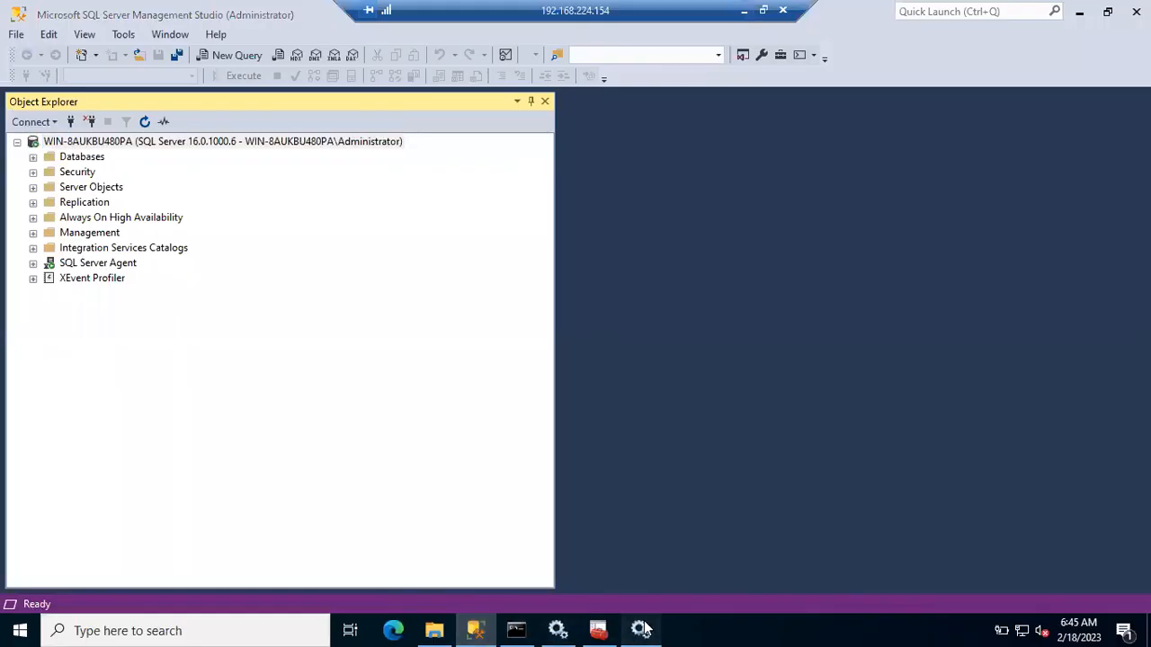
pyautogui.click(642, 630)
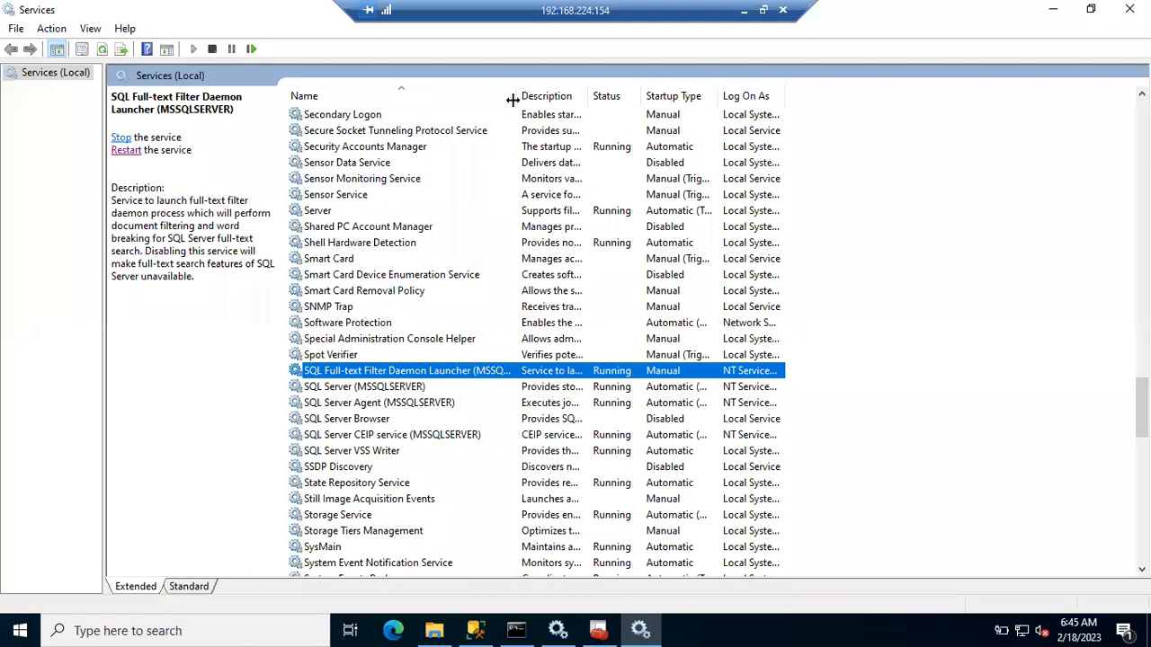
pyautogui.moveTo(512, 101); pyautogui.dragTo(561, 93)
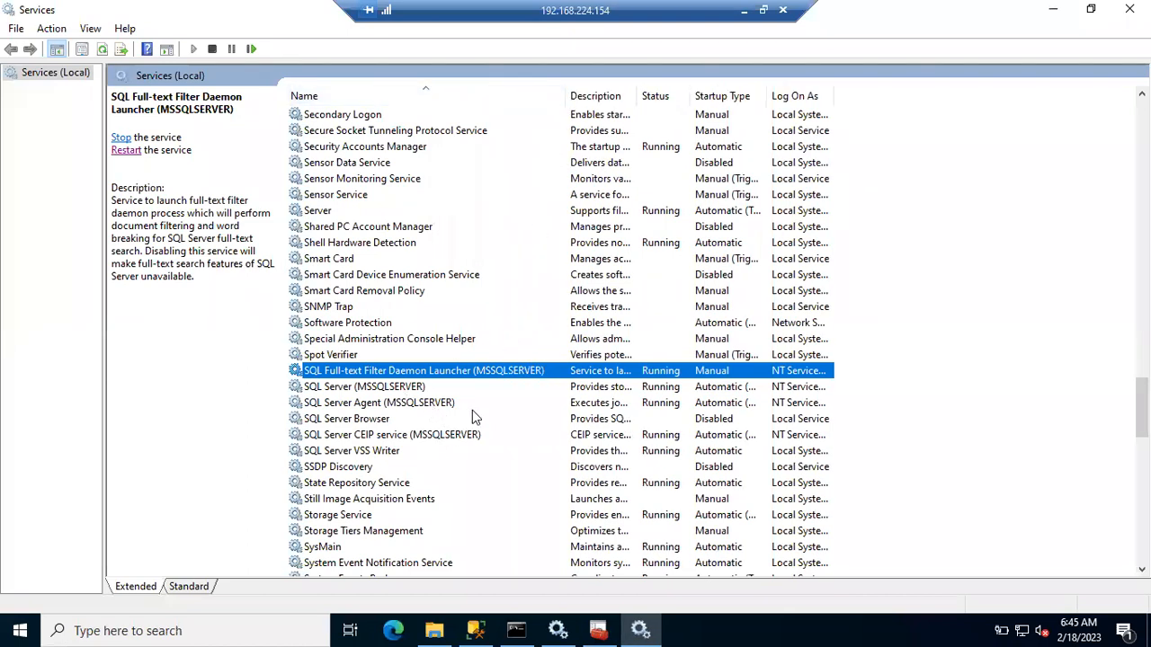
# - Examine the two shared services, SQL Server Browser and SQL Server VSS Writer, and compare their descriptions
pyautogui.click(381, 419)
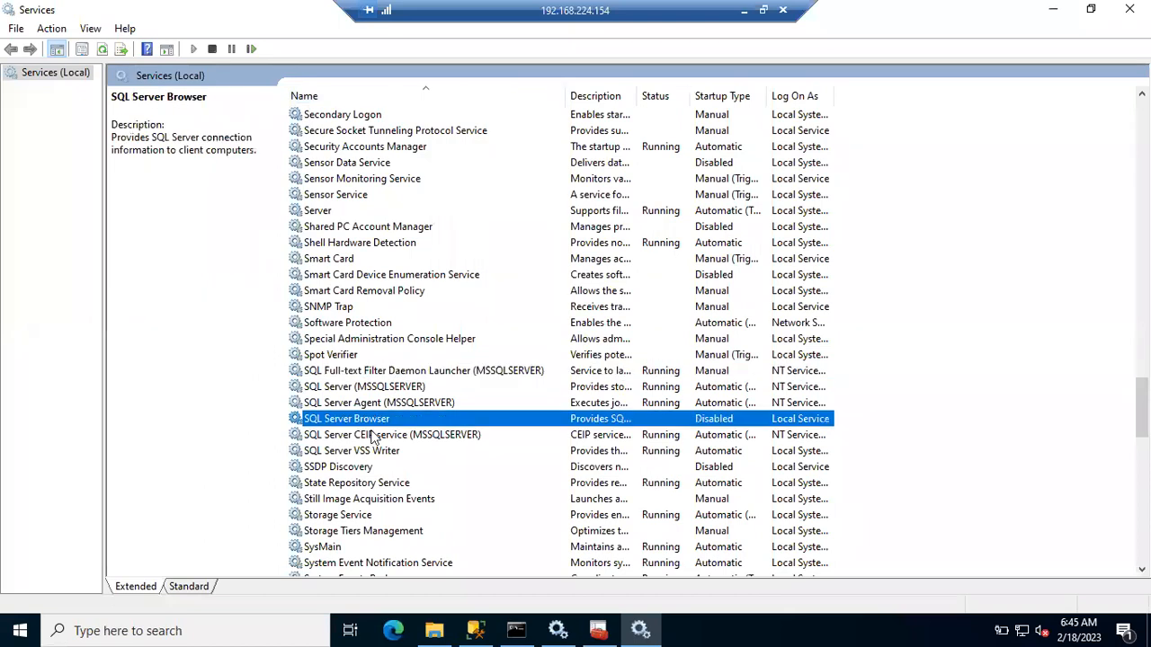
pyautogui.click(367, 451)
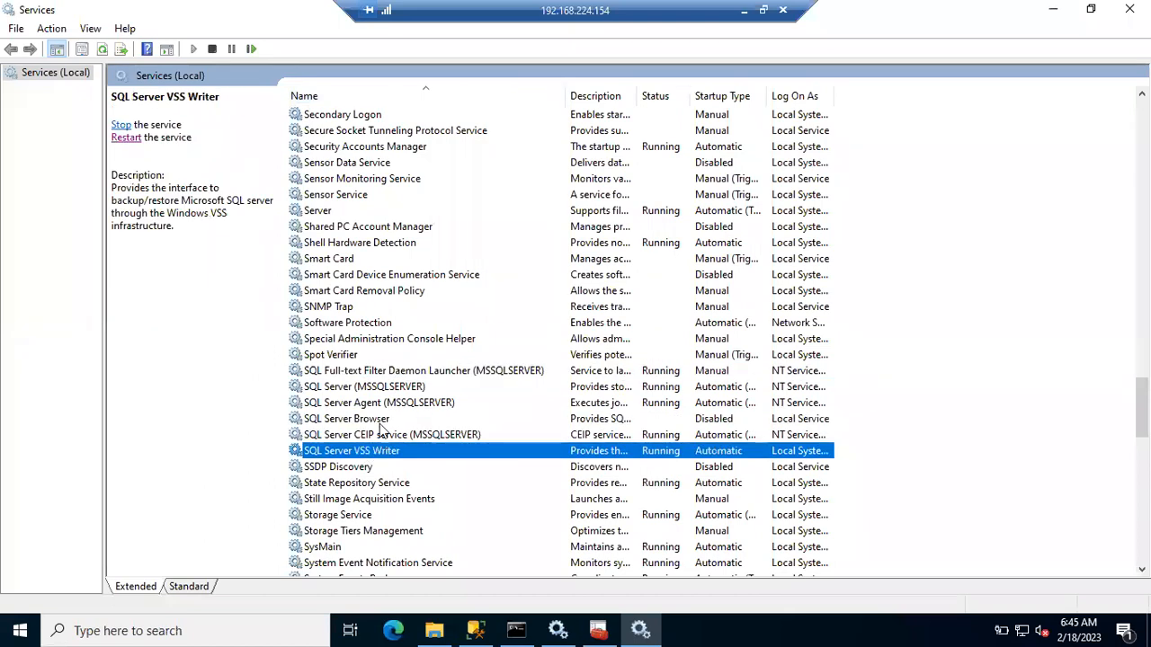
pyautogui.click(374, 420)
pyautogui.click(384, 455)
pyautogui.click(374, 423)
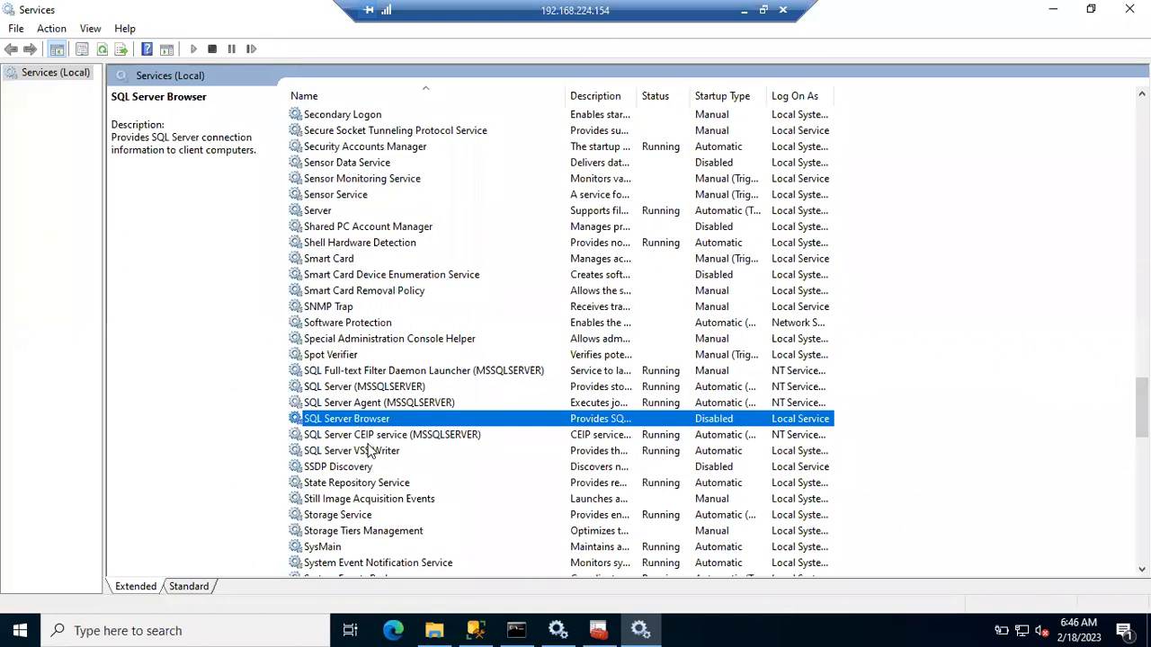
pyautogui.click(358, 451)
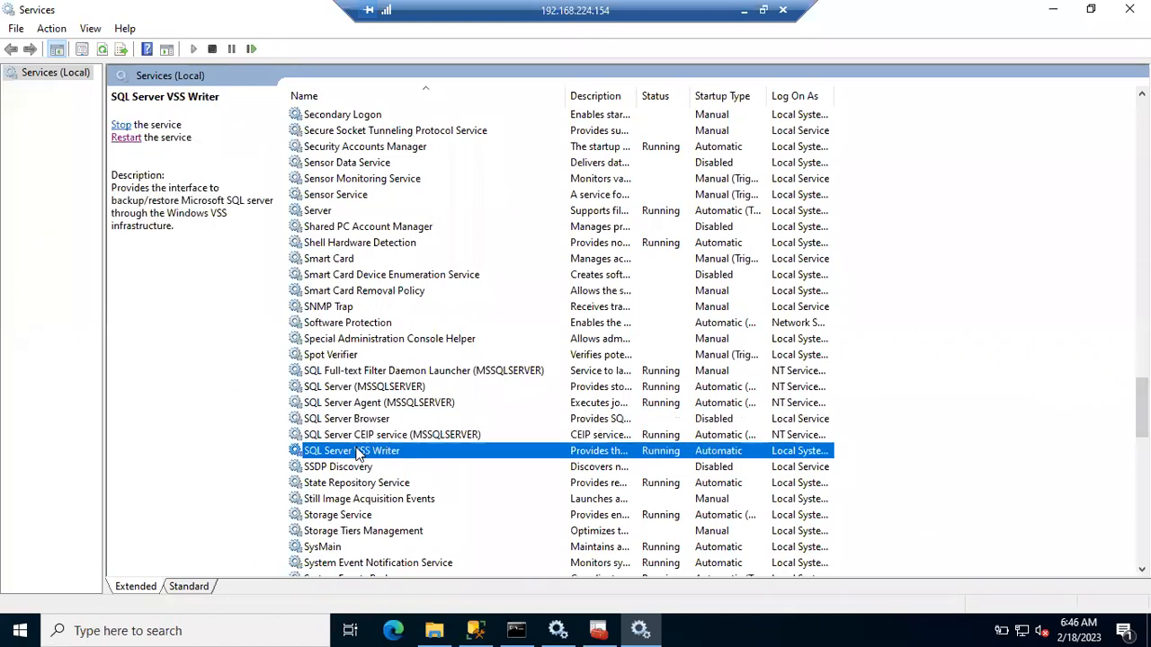
pyautogui.click(346, 420)
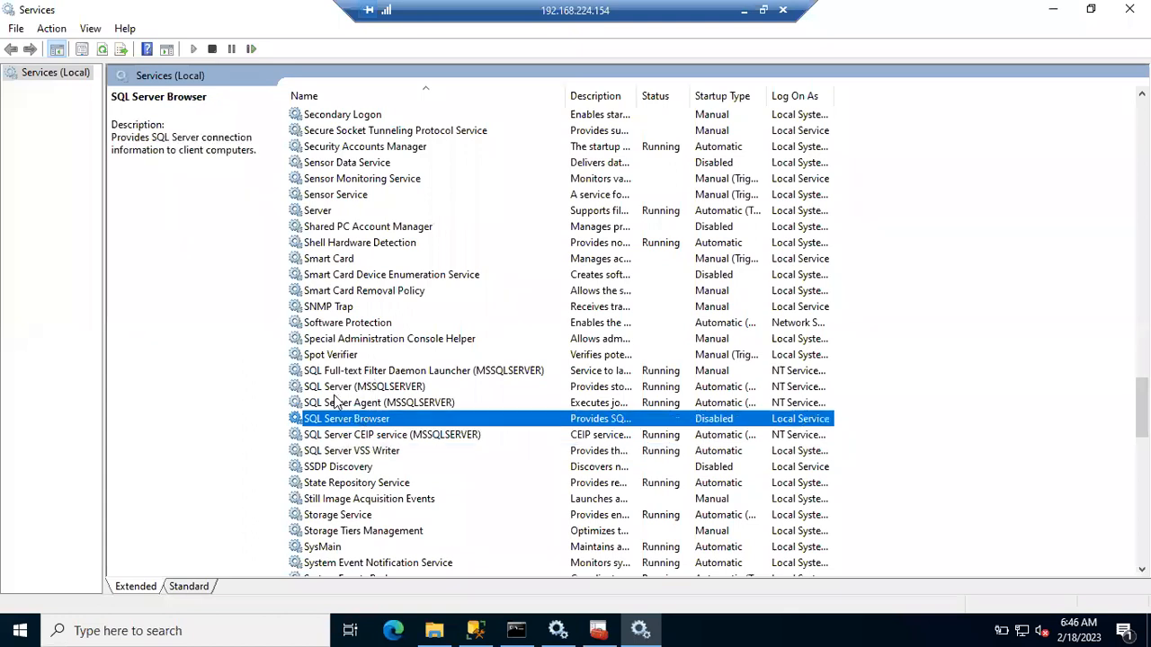
pyautogui.click(349, 453)
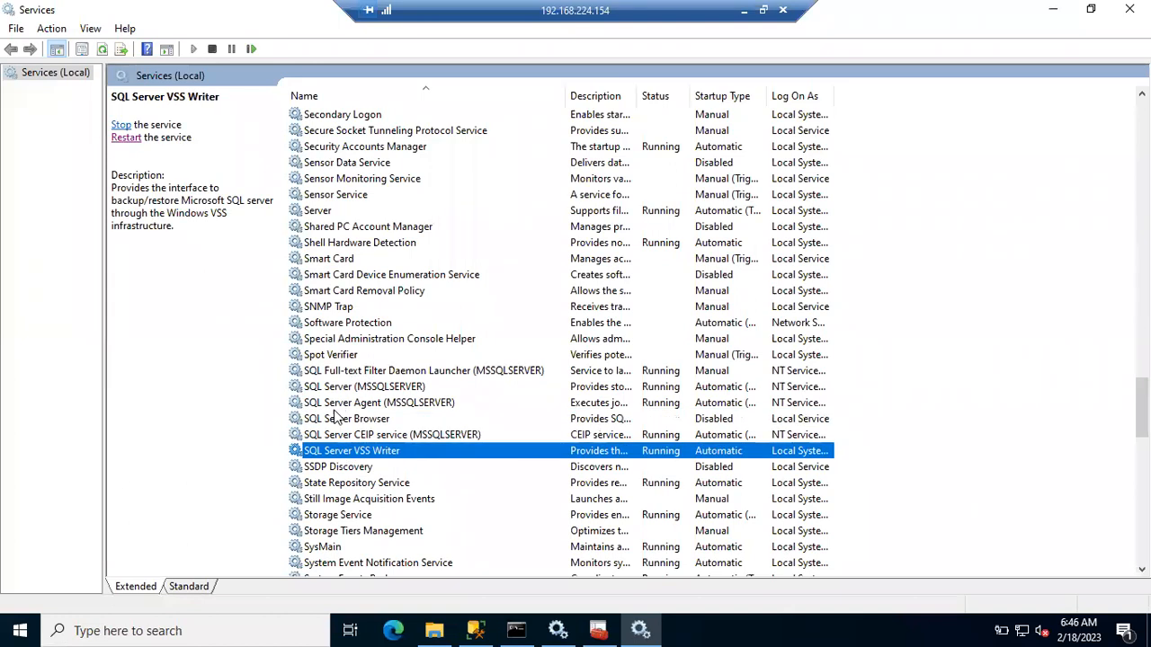
pyautogui.click(343, 422)
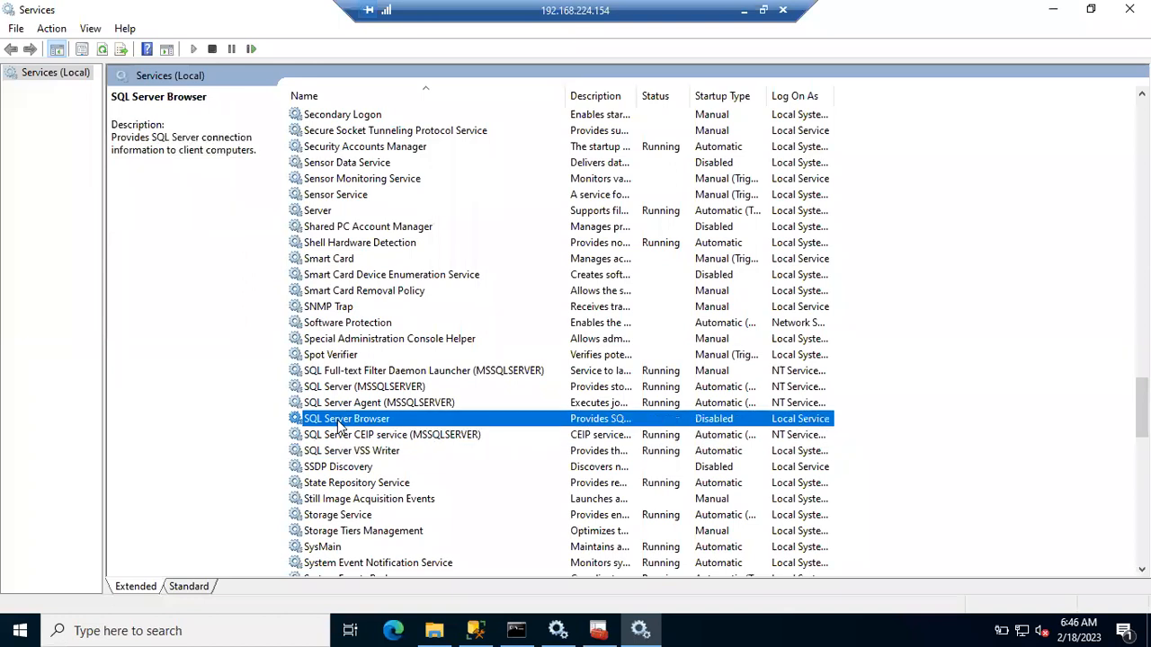
pyautogui.click(347, 454)
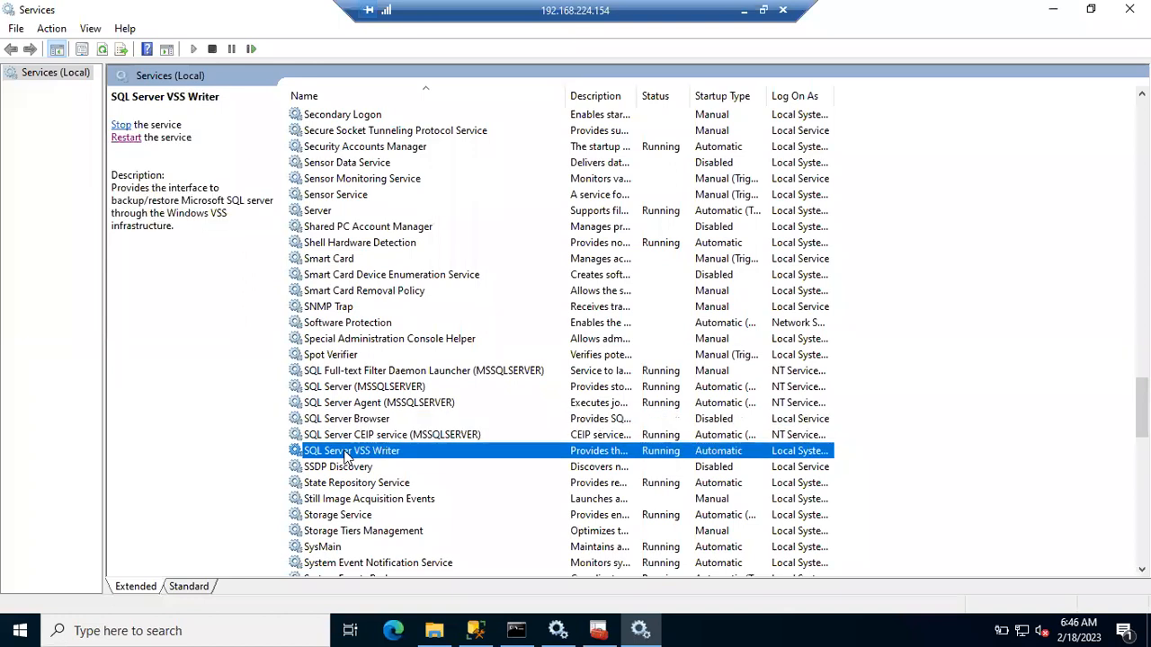
pyautogui.click(354, 423)
pyautogui.click(356, 455)
# - Review the MSSQLSERVER instance services: Full-text Filter Daemon Launcher, SQL Server, SQL Server Agent and CEIP, alongside SQL Server VSS Writer
pyautogui.click(357, 376)
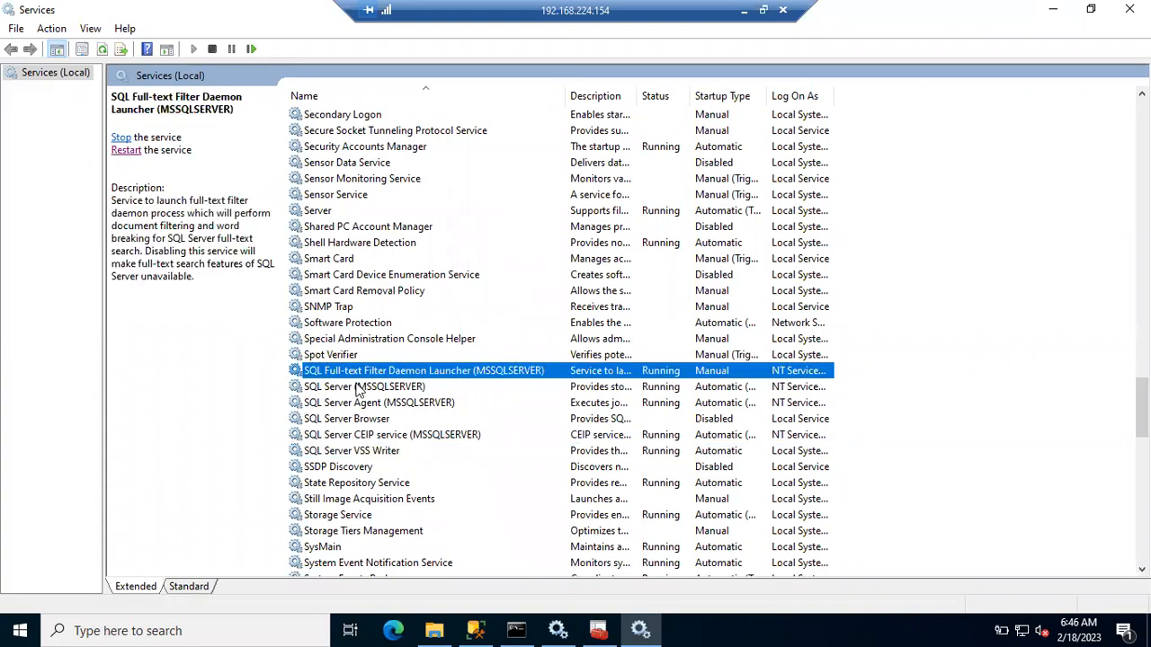
pyautogui.click(358, 388)
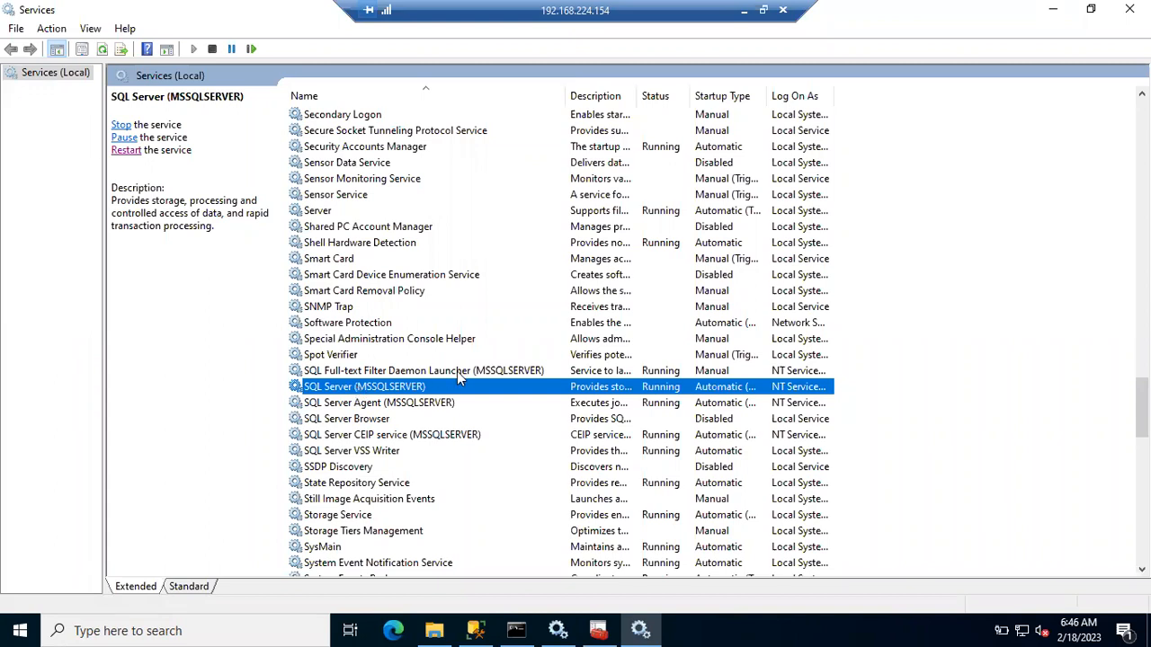
pyautogui.click(486, 368)
pyautogui.click(405, 391)
pyautogui.click(407, 405)
pyautogui.click(406, 436)
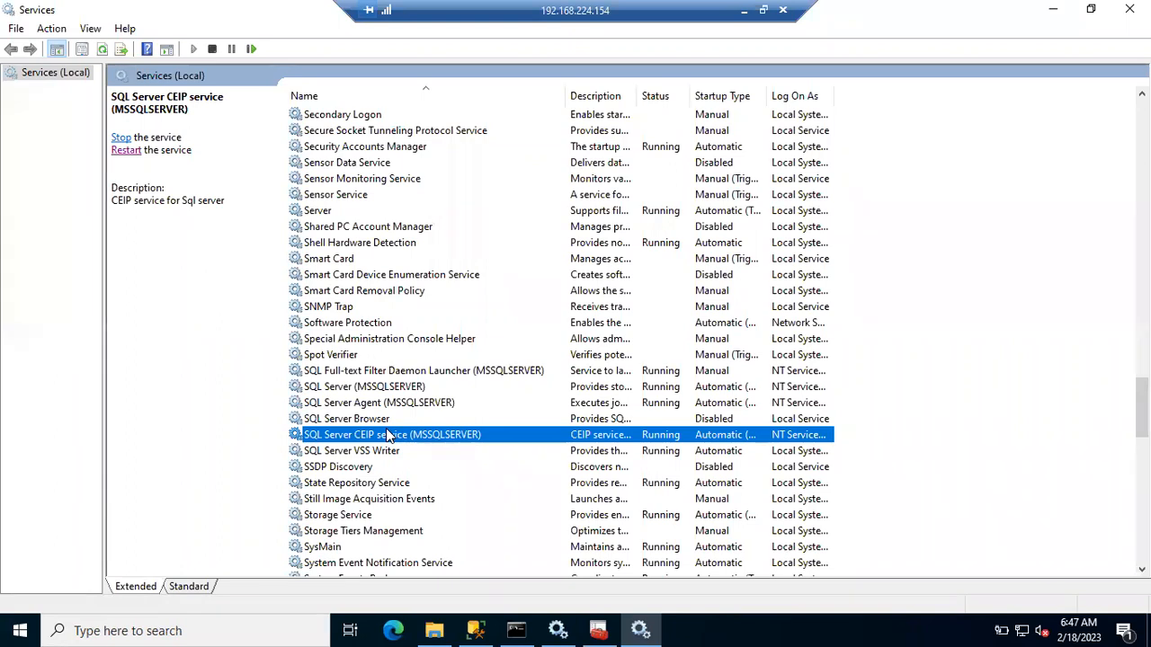
pyautogui.click(382, 456)
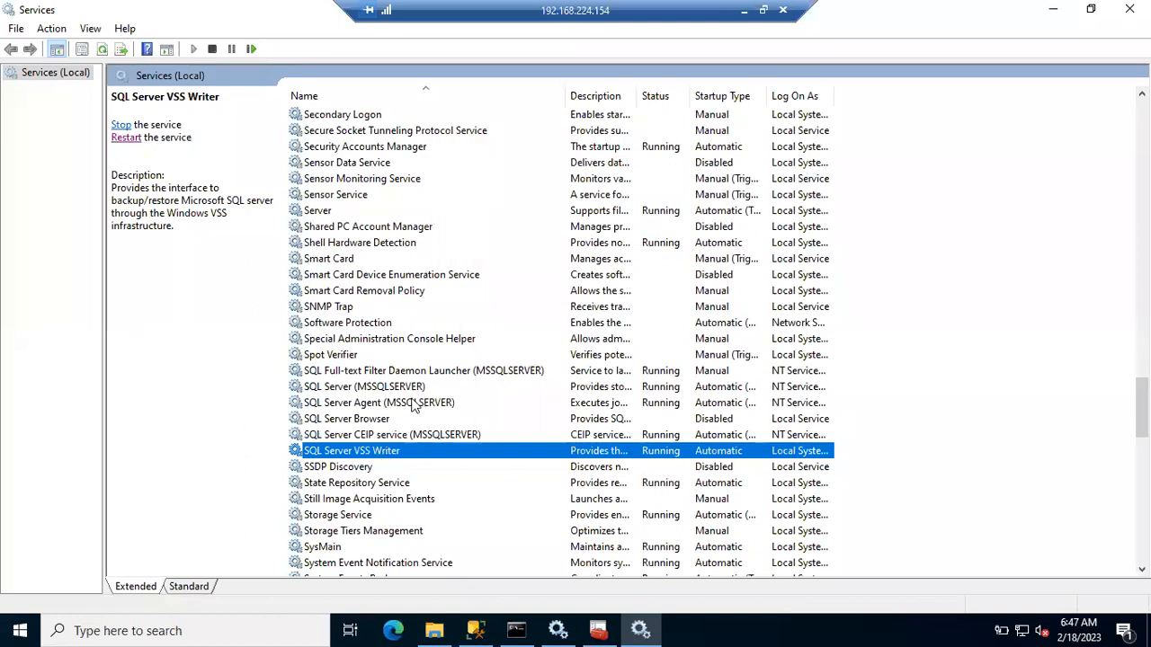
pyautogui.click(384, 387)
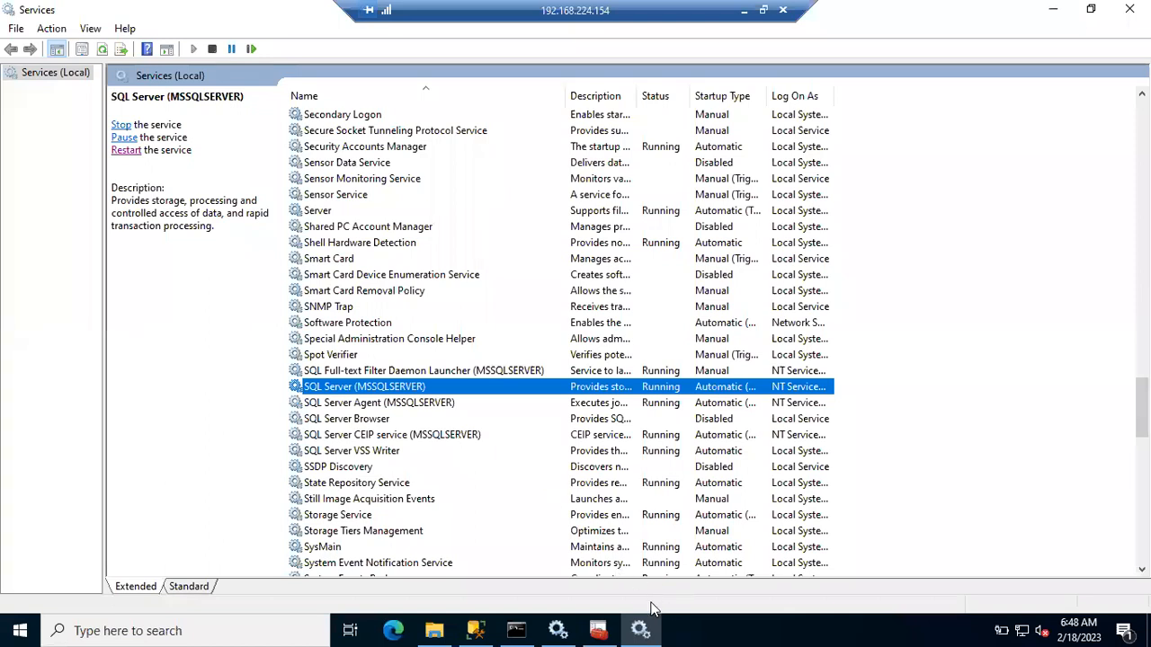
# - Browse to the C:\Program Files\Microsoft SQL Server folder in File Explorer
pyautogui.click(435, 631)
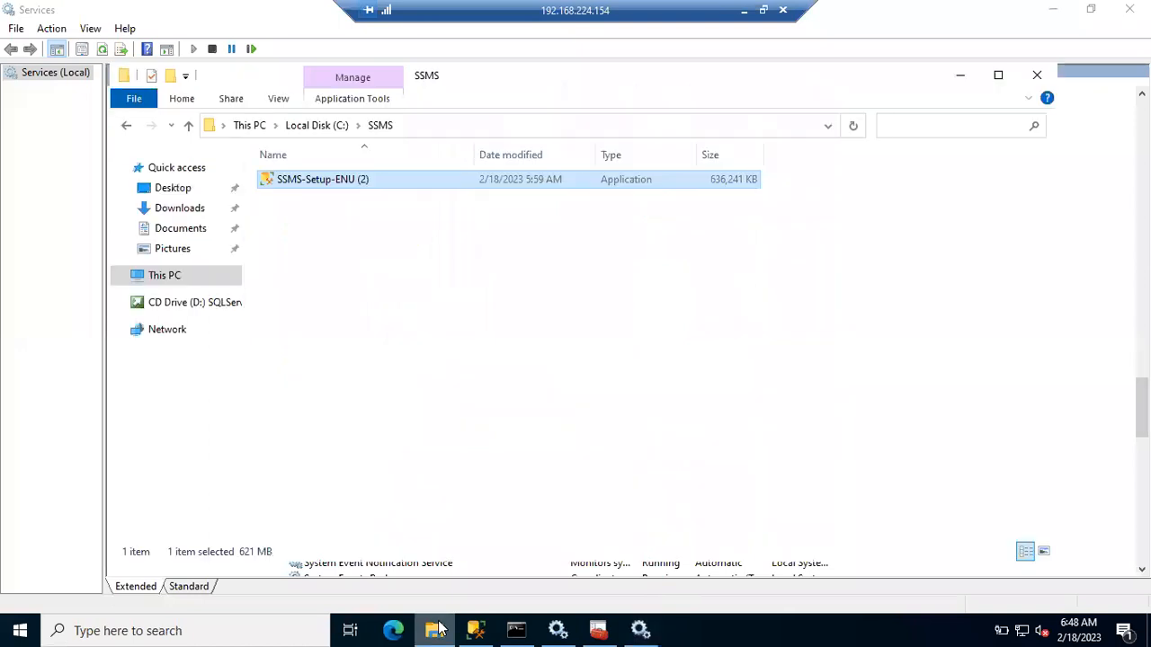
pyautogui.click(180, 284)
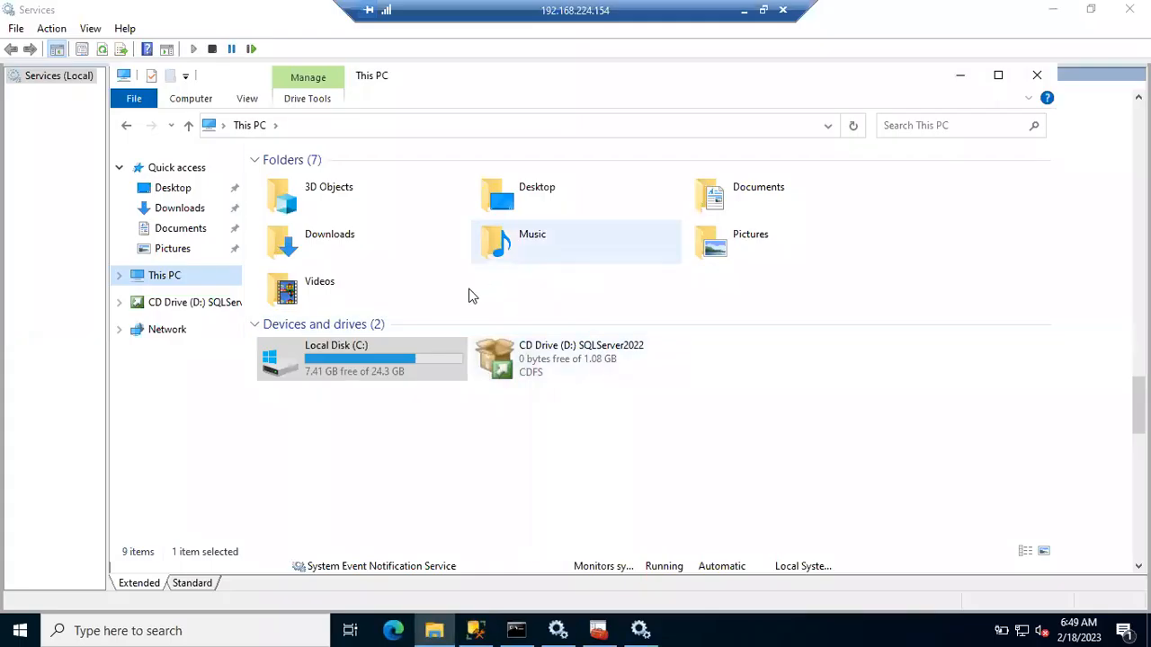
pyautogui.doubleClick(366, 362)
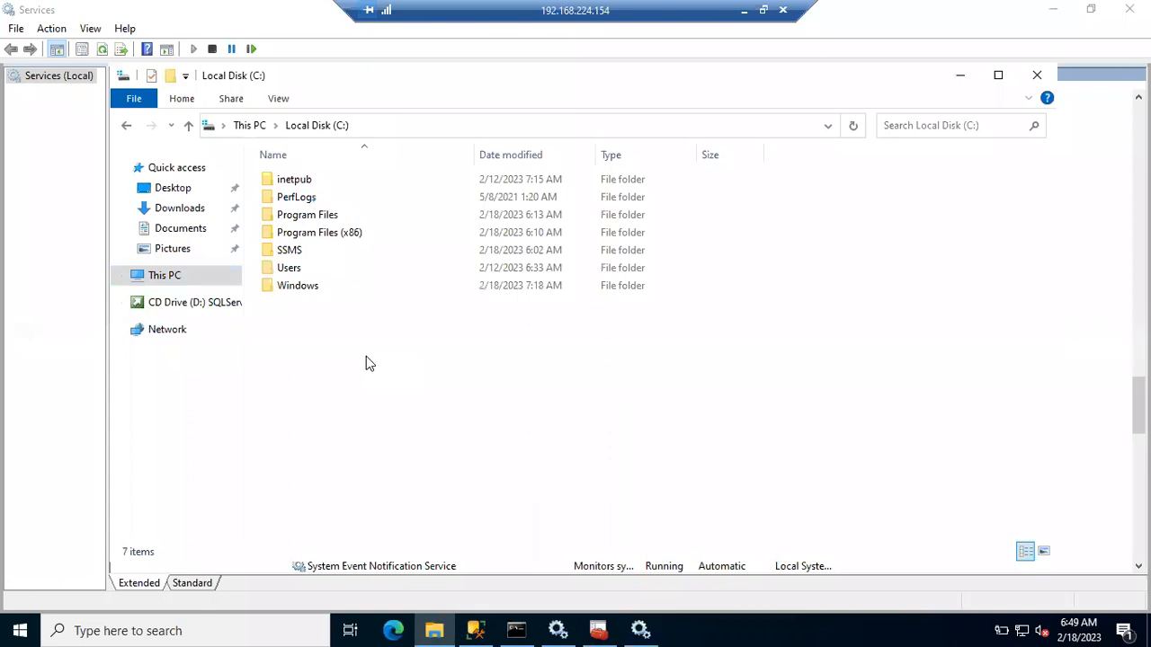
pyautogui.doubleClick(326, 223)
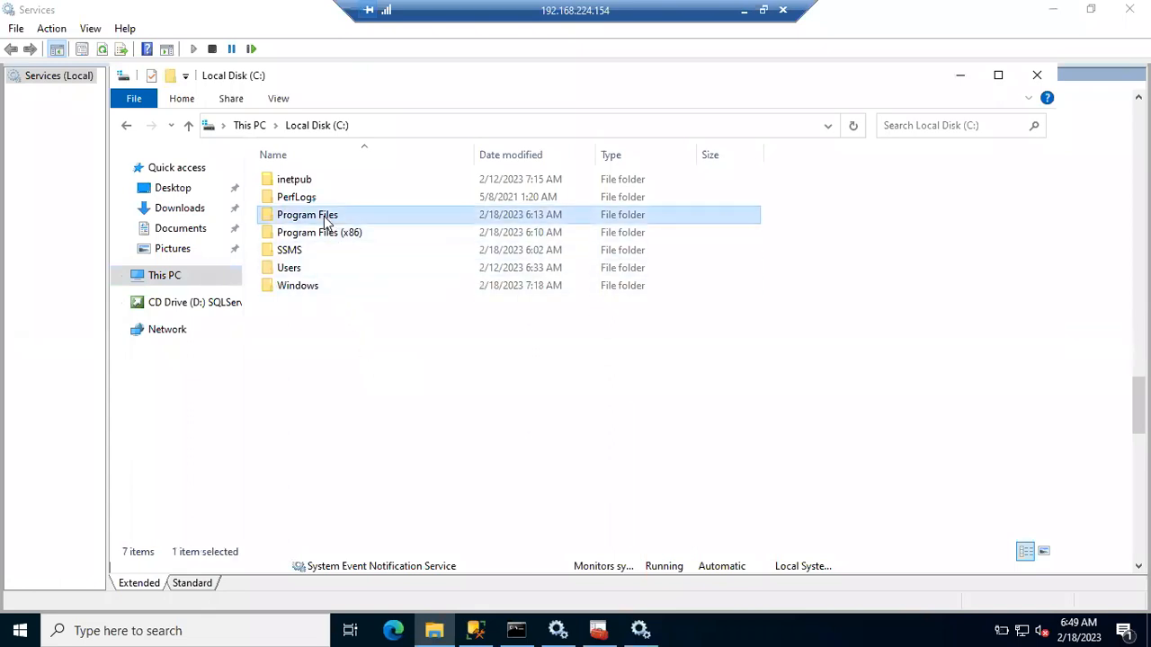
pyautogui.doubleClick(302, 262)
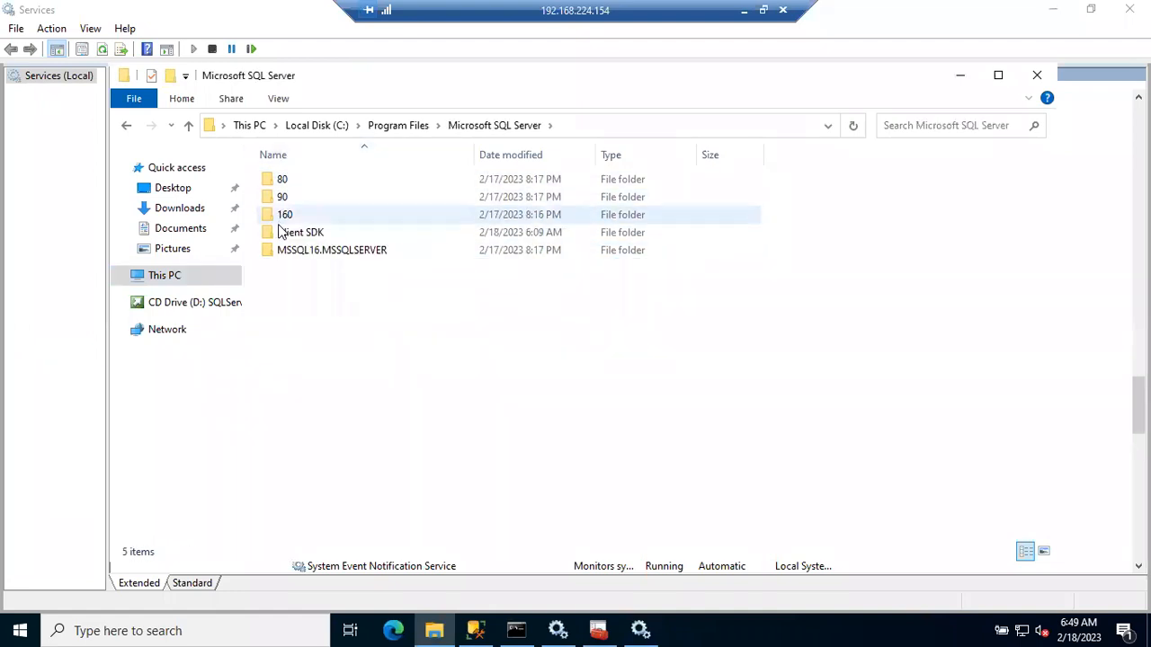
# - Look at the 160 and MSSQL16.MSSQLSERVER folders, and switch to SQL Server Management Studio
pyautogui.click(299, 218)
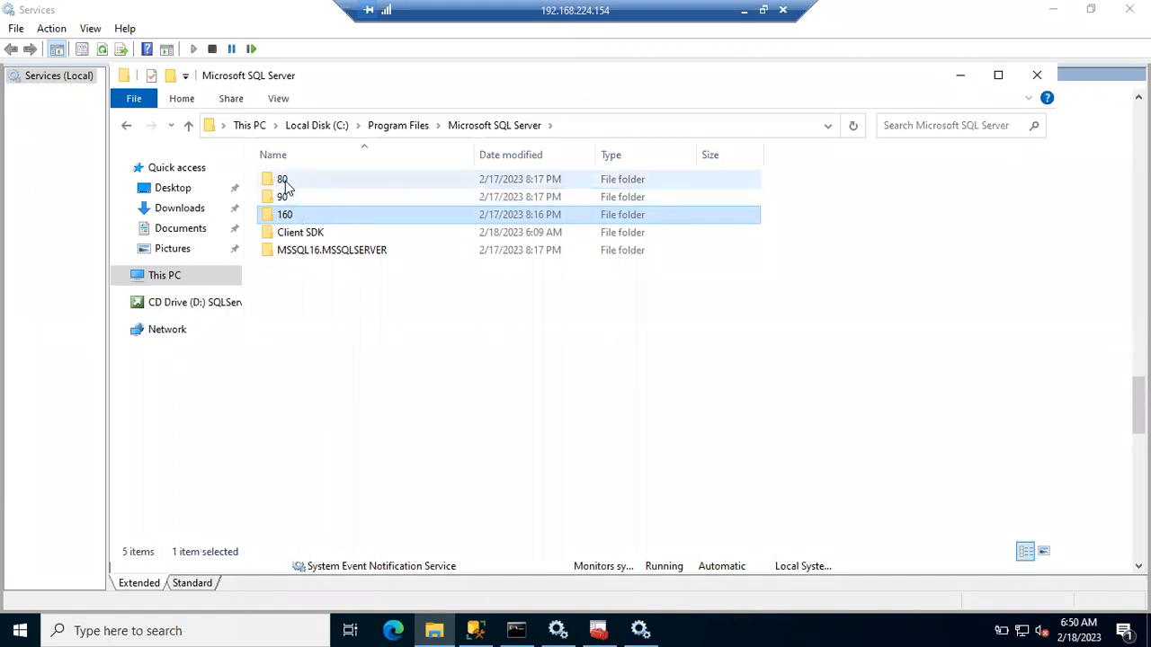
pyautogui.click(310, 252)
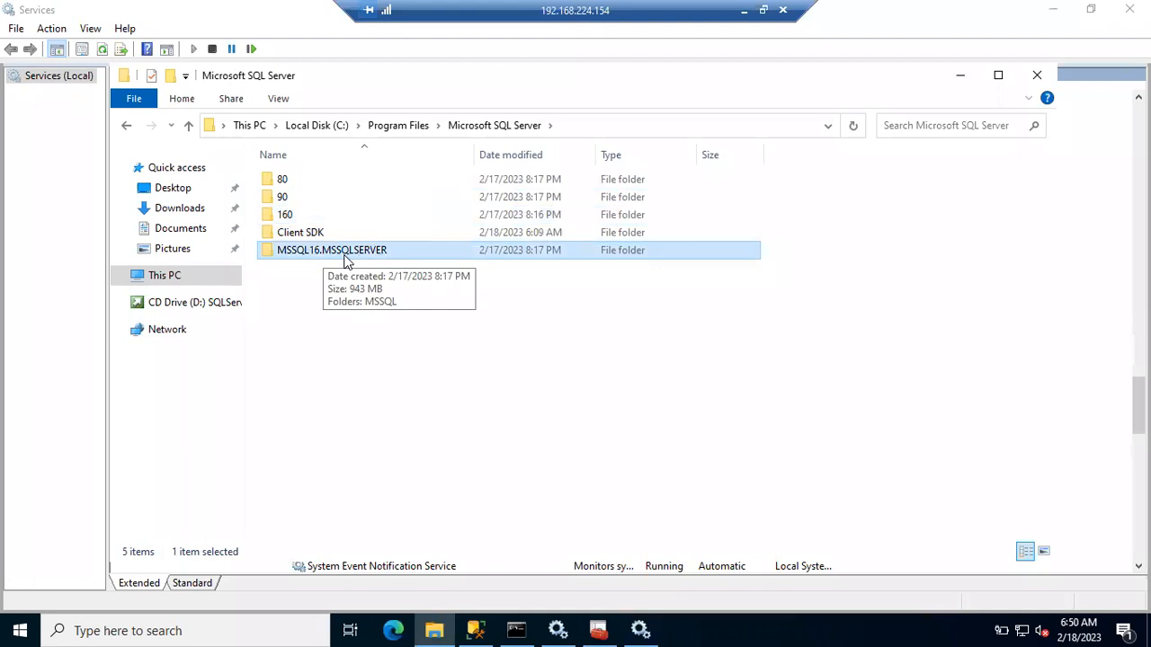
pyautogui.click(476, 630)
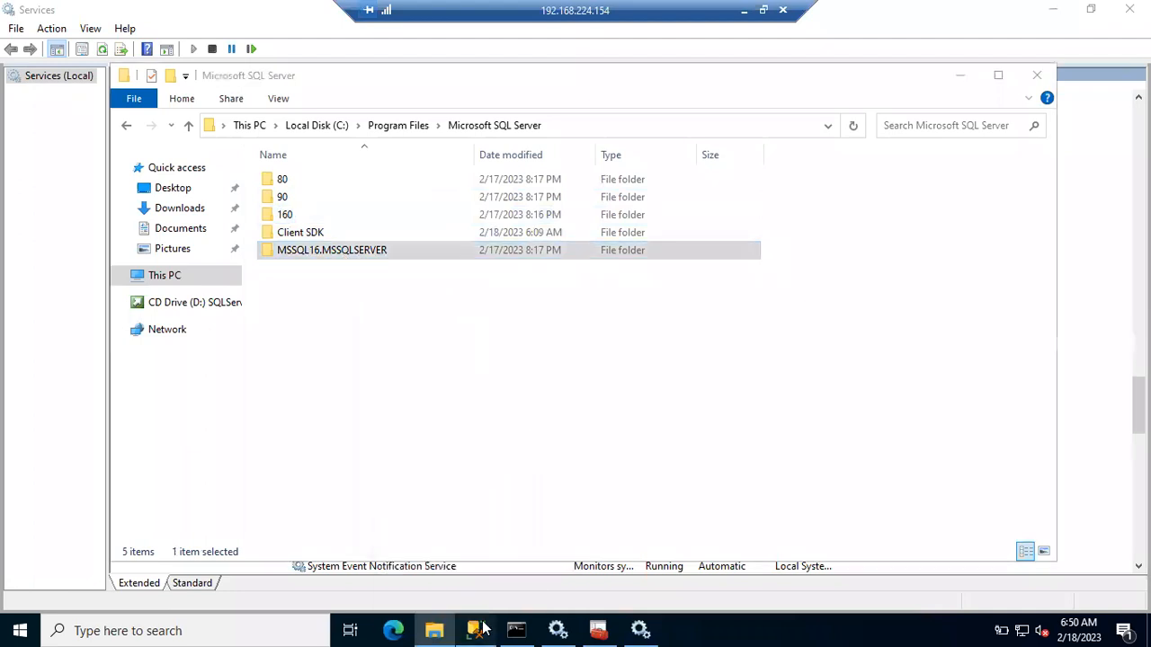
# - Look inside the 80 folder, return to the Microsoft SQL Server folder and check the 90 and 160 folders
pyautogui.click(481, 630)
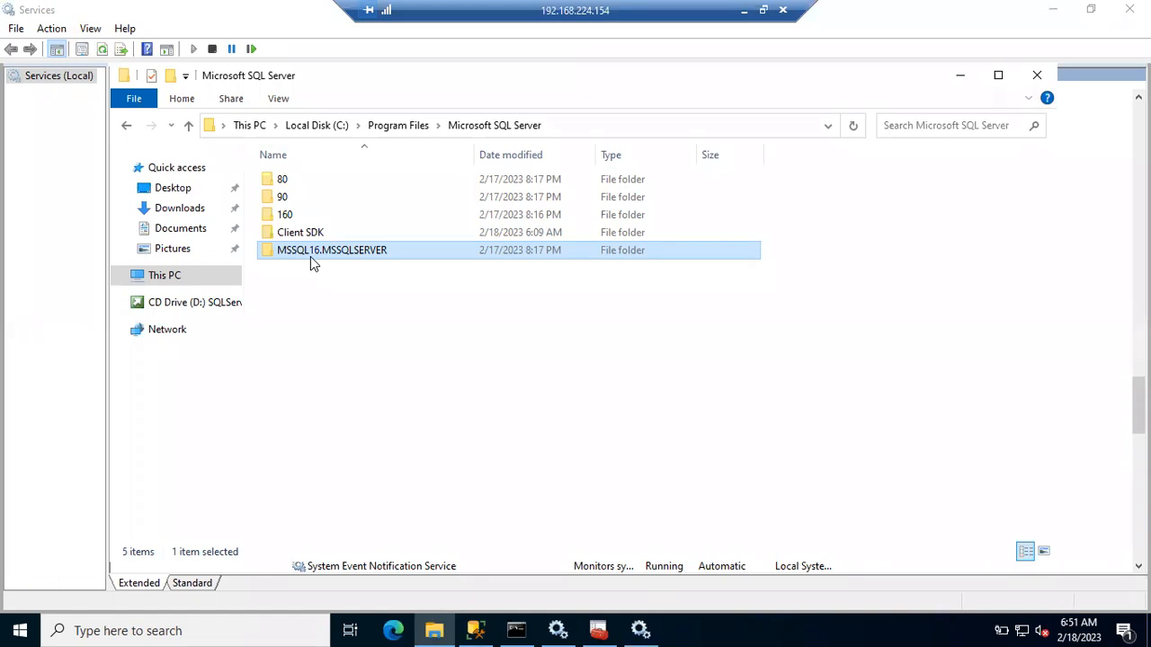
pyautogui.click(76, 384)
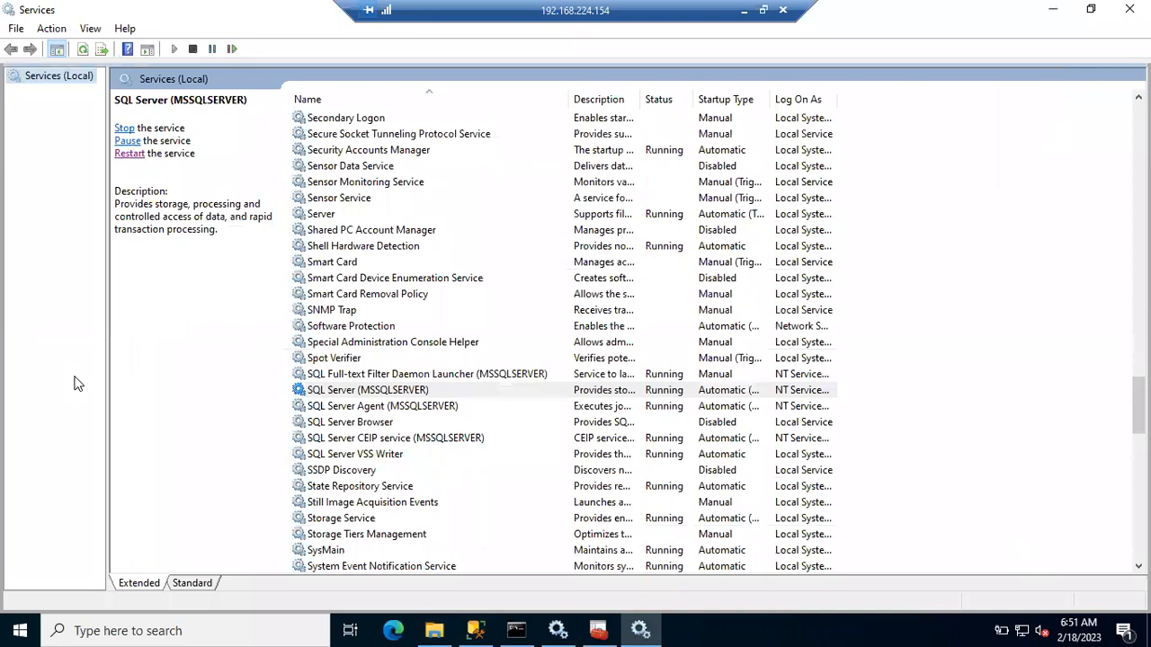
pyautogui.click(435, 630)
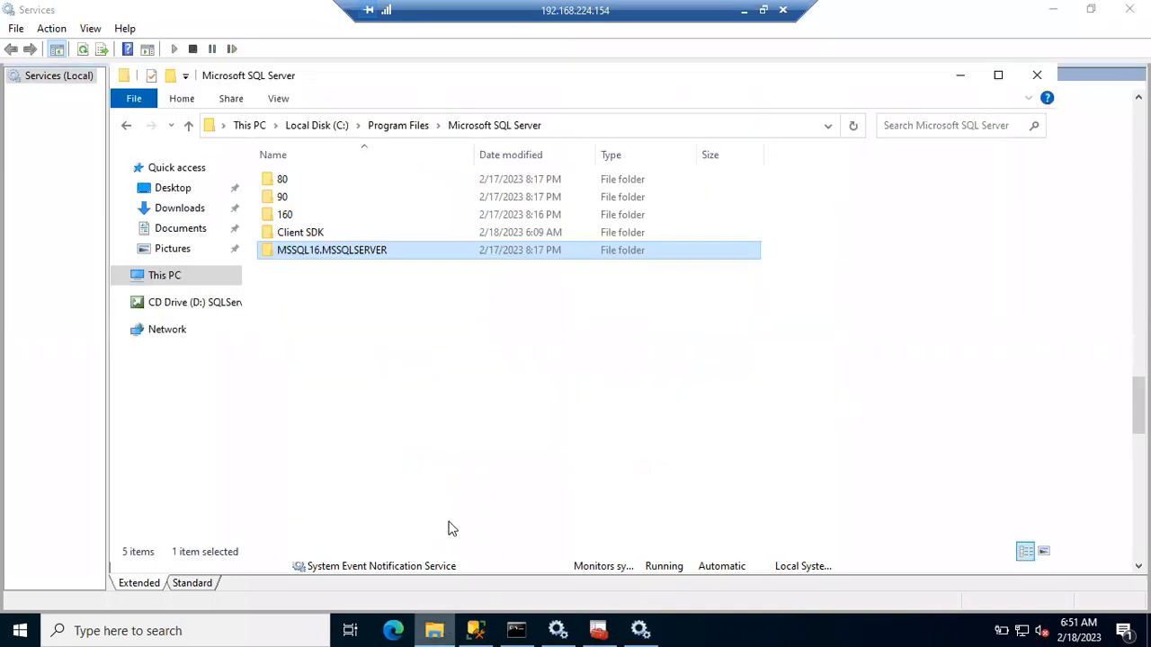
pyautogui.doubleClick(288, 184)
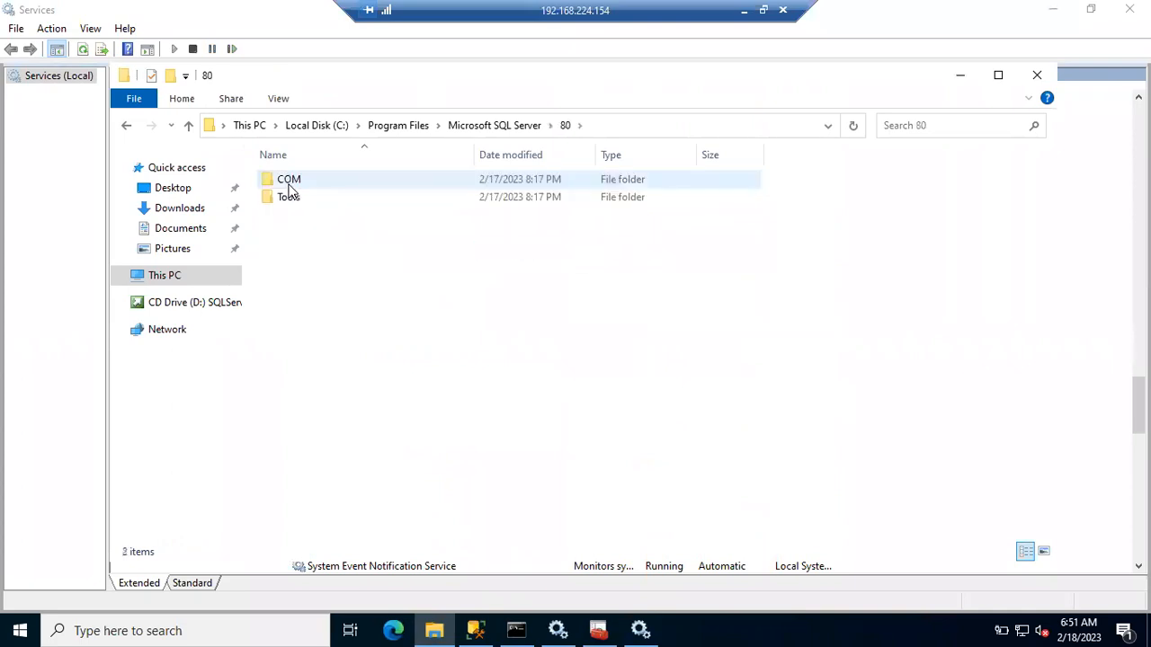
pyautogui.click(527, 129)
pyautogui.click(283, 196)
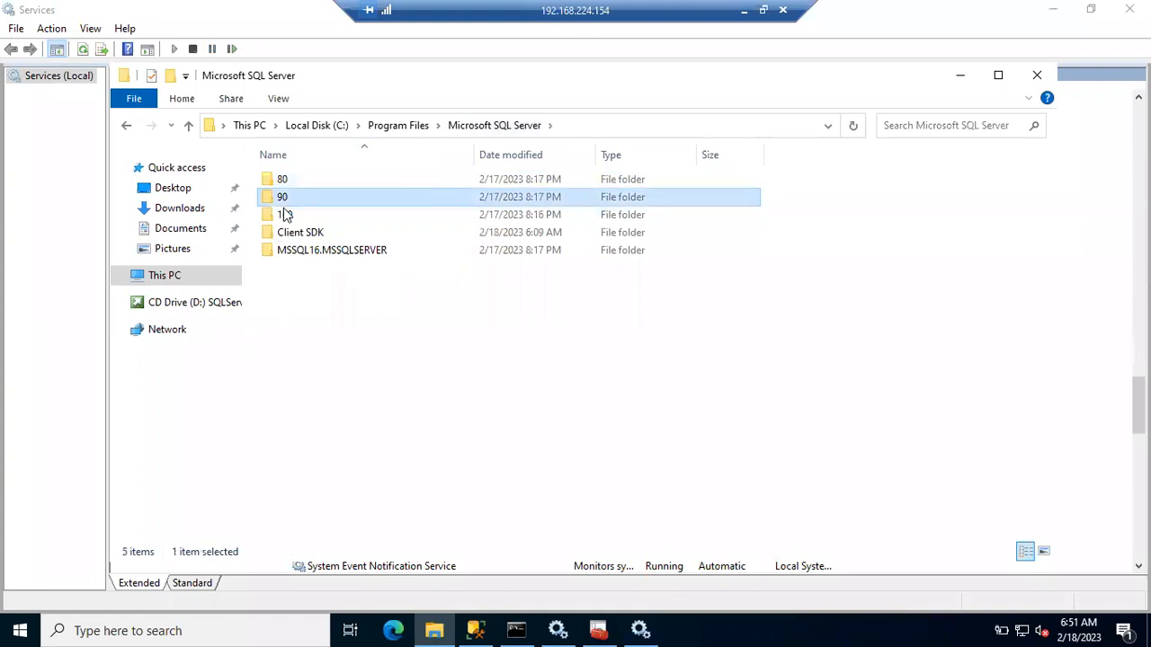
pyautogui.click(283, 212)
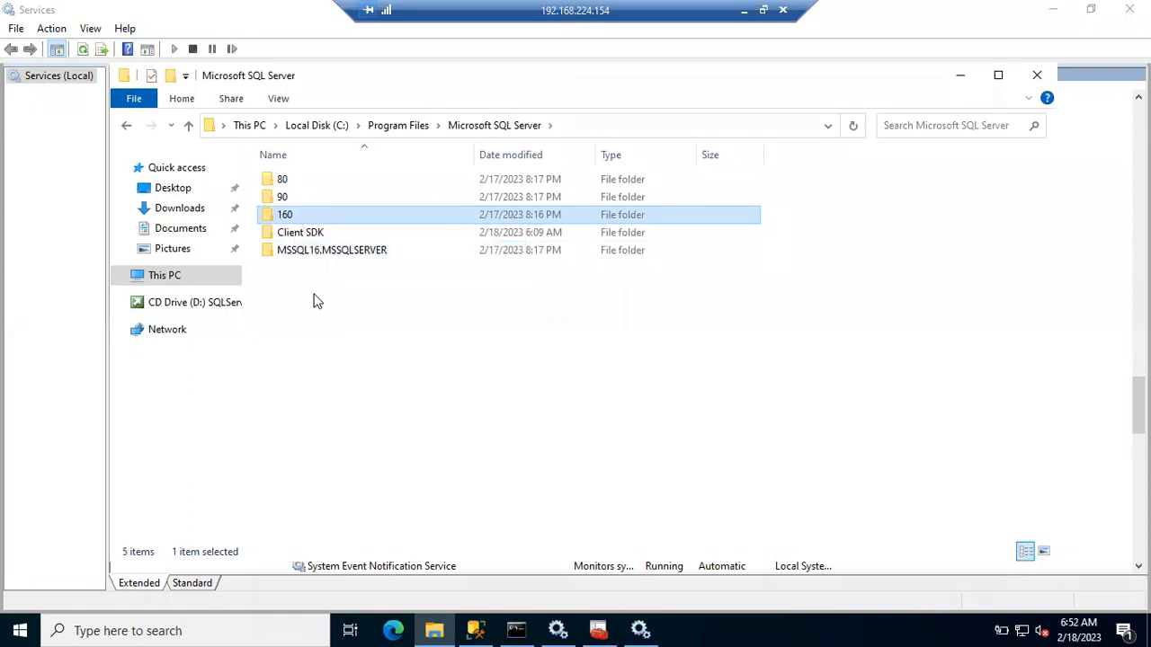
pyautogui.click(314, 301)
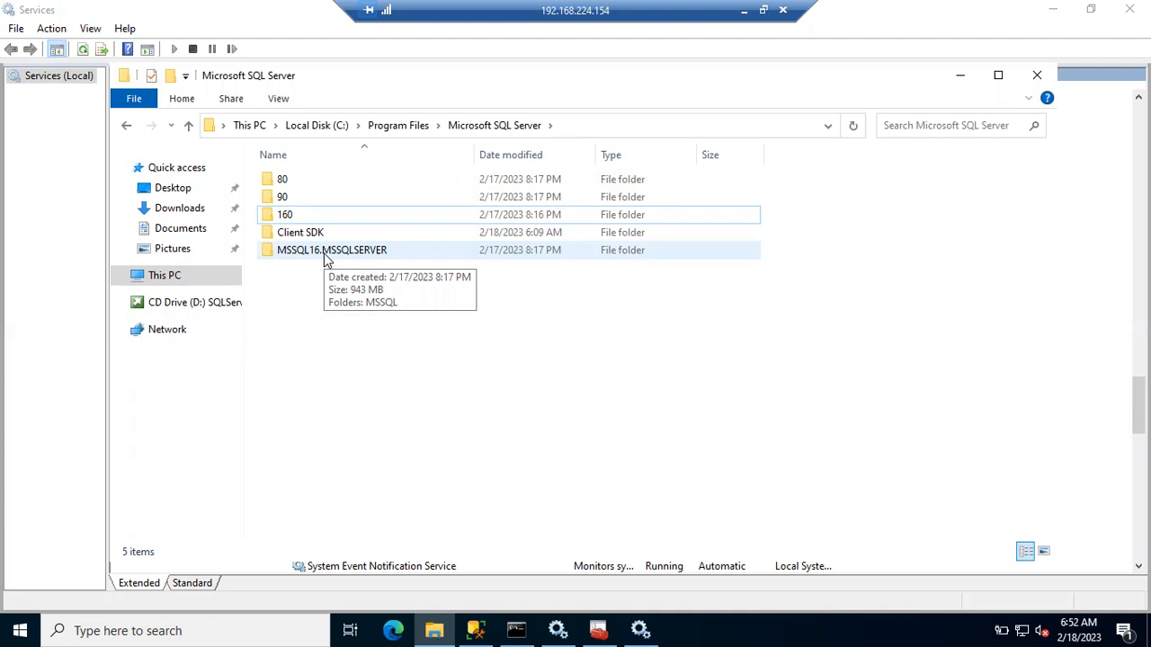
# - Browse from the Microsoft SQL Server folder to 160\Setup Bootstrap\Log
pyautogui.doubleClick(275, 218)
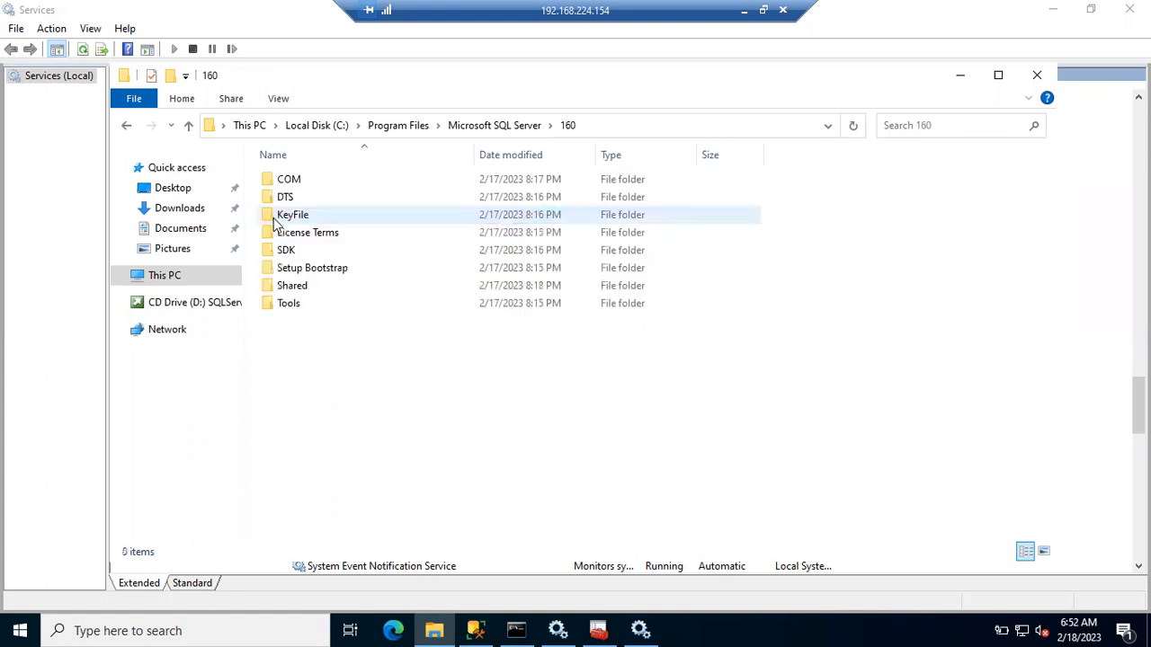
pyautogui.click(294, 268)
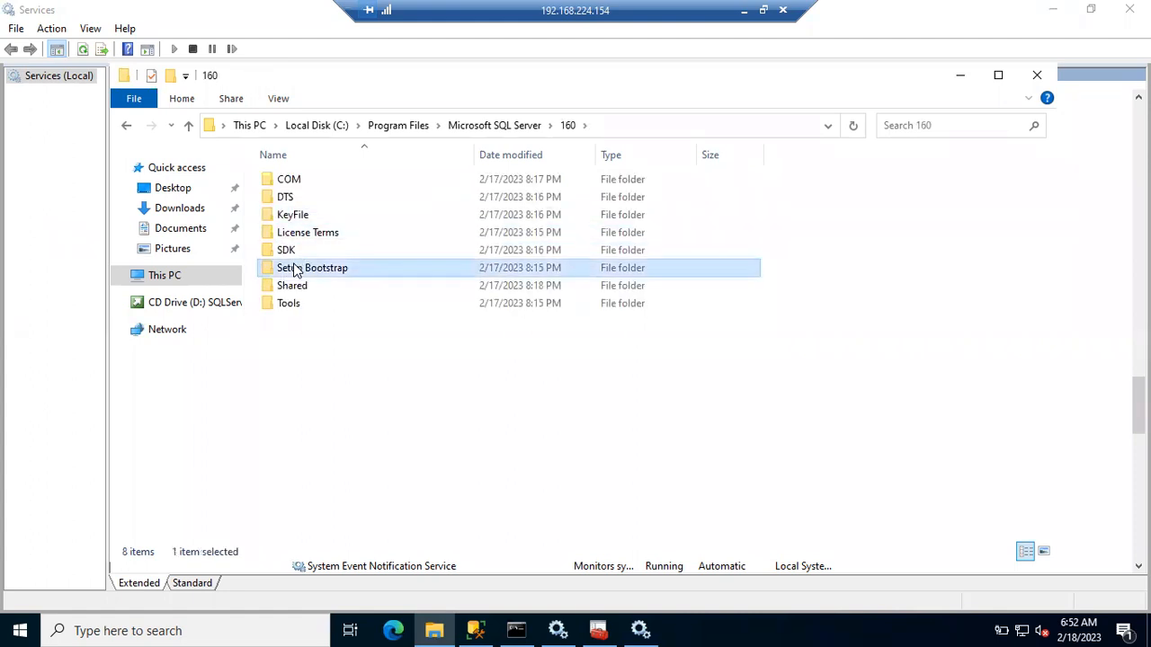
pyautogui.doubleClick(294, 268)
pyautogui.click(289, 183)
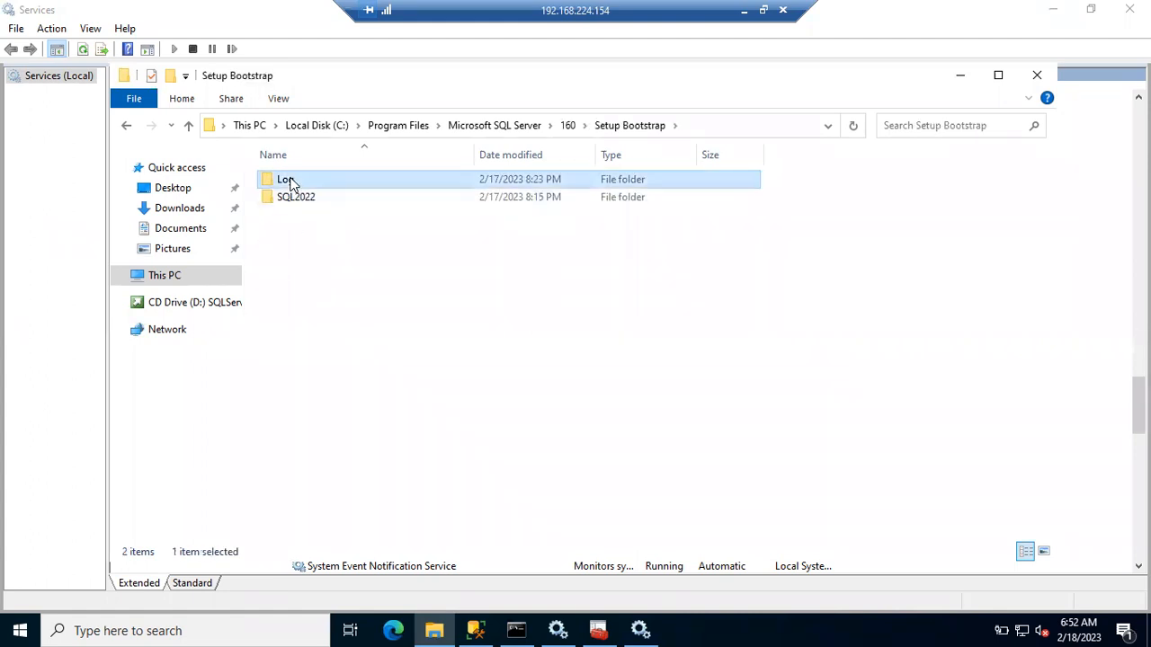
pyautogui.doubleClick(290, 183)
# - Open the Summary text file, look over the package properties and user input settings, and close it
pyautogui.click(295, 219)
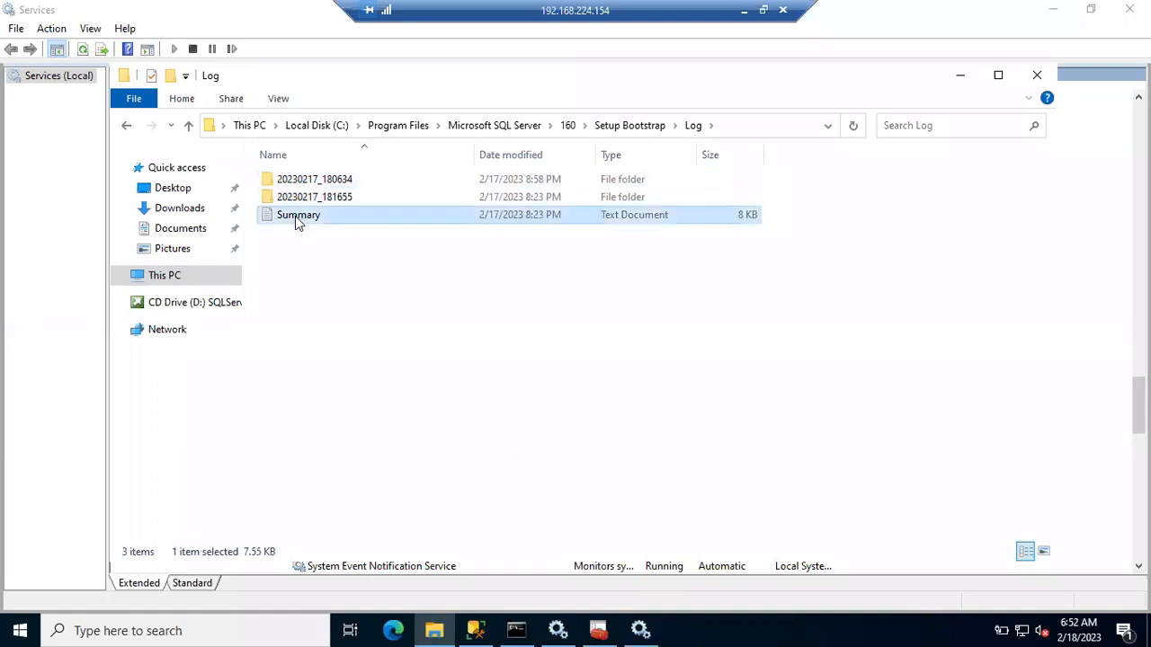
pyautogui.doubleClick(294, 217)
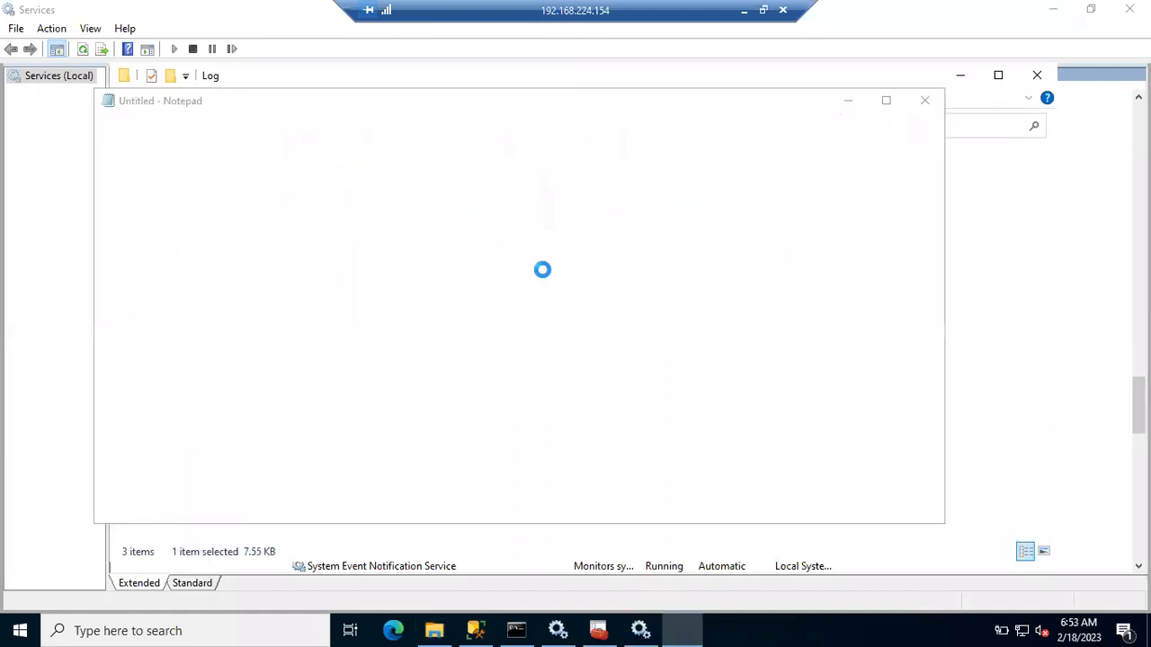
pyautogui.moveTo(319, 169); pyautogui.dragTo(454, 472)
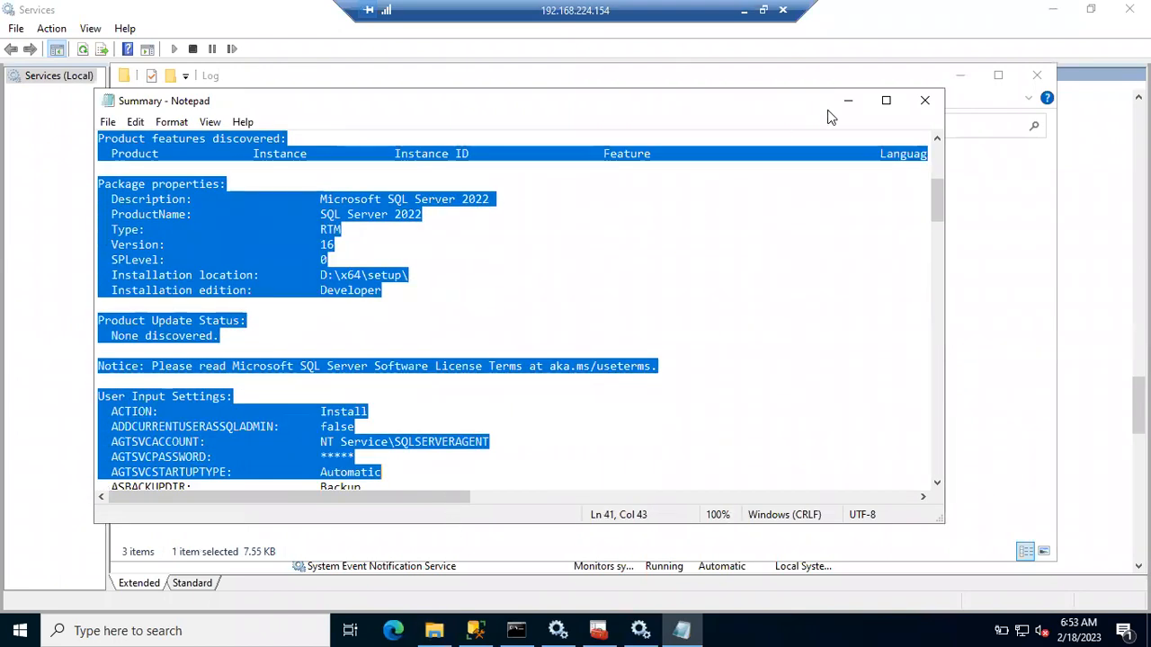
pyautogui.click(921, 102)
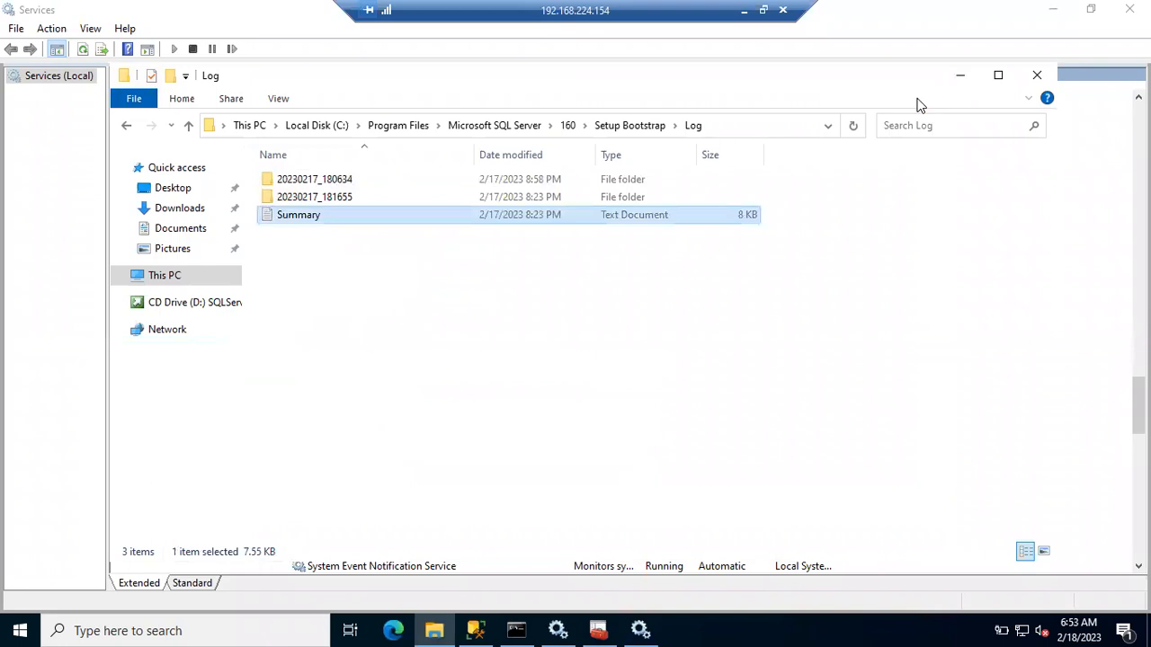
# - Open the Detail text file from the 20230217_181655 log folder in a maximized window and read through the setup entries
pyautogui.click(306, 203)
pyautogui.moveTo(292, 208)
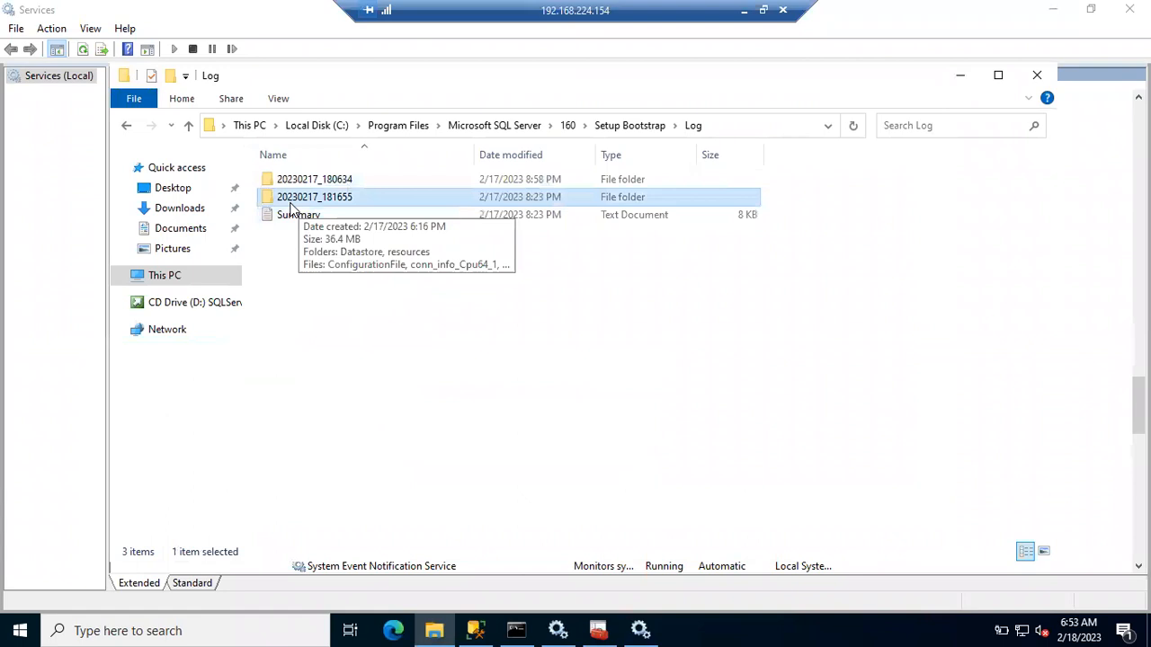
pyautogui.doubleClick(350, 205)
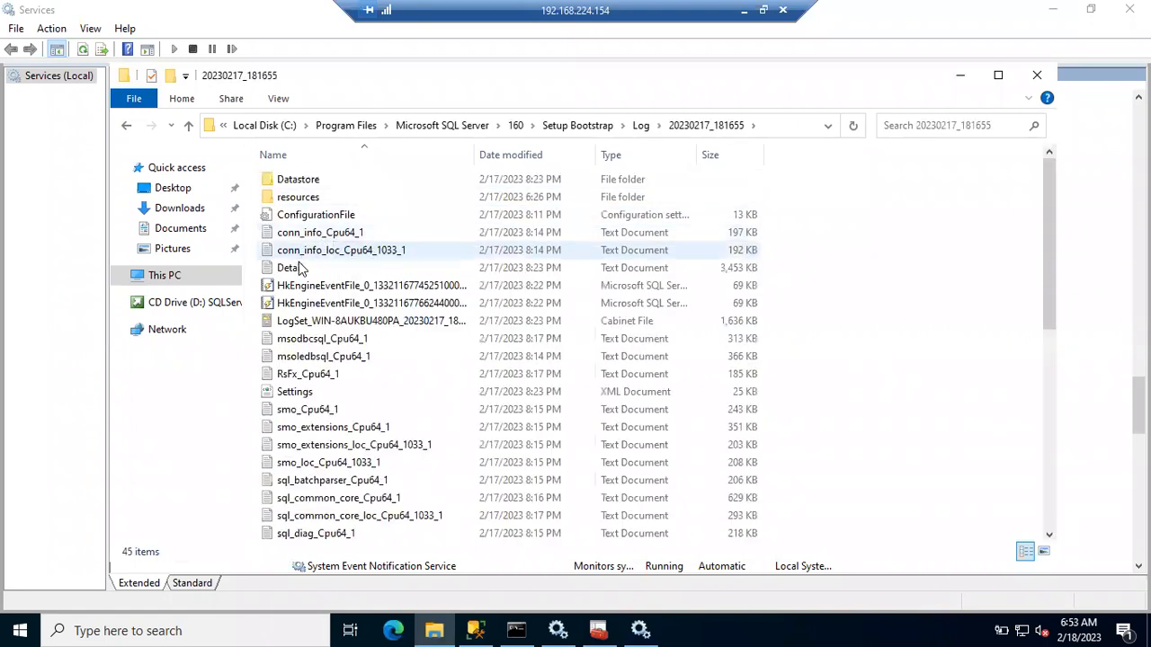
pyautogui.doubleClick(289, 268)
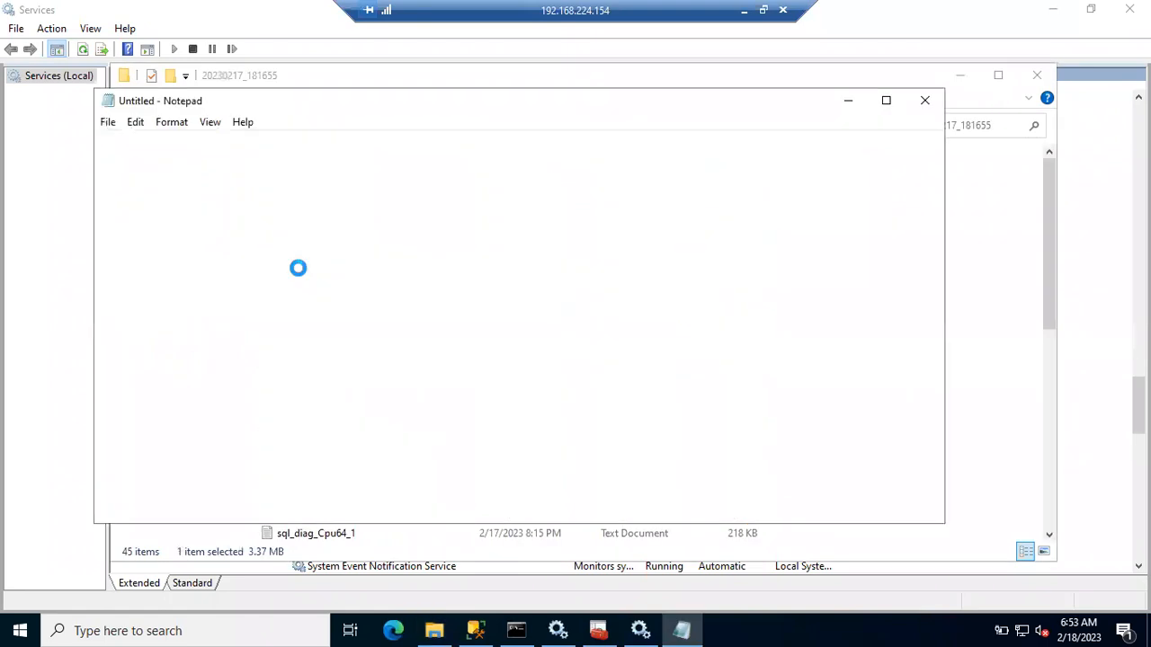
pyautogui.scroll(-2, 299, 269)
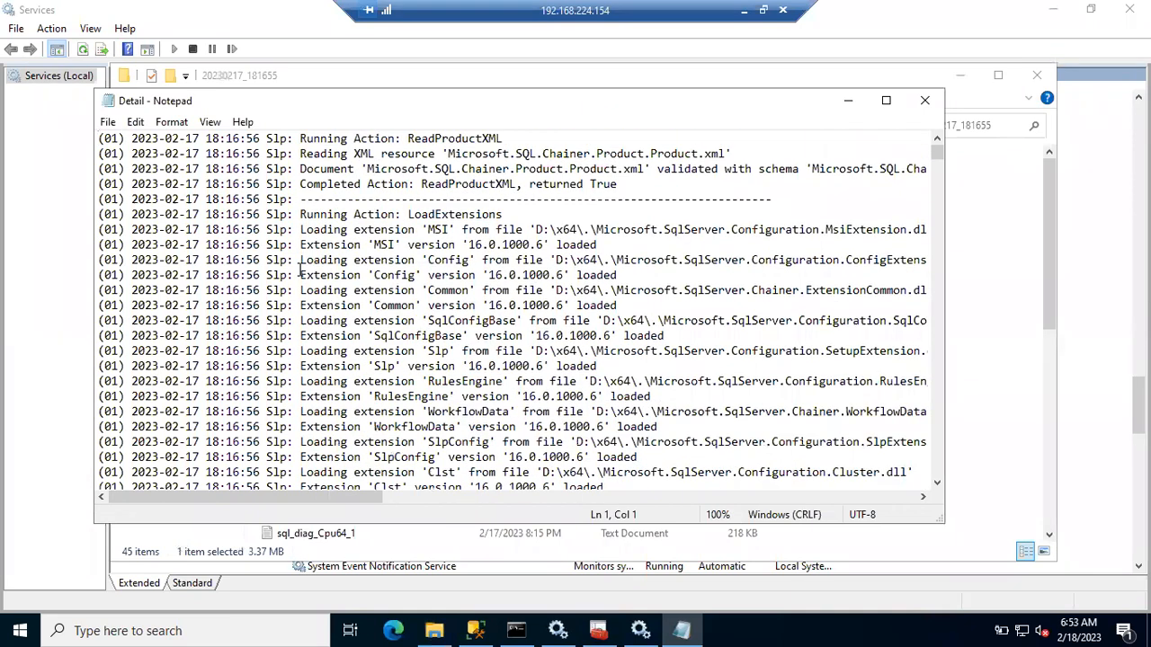
pyautogui.scroll(-6, 300, 269)
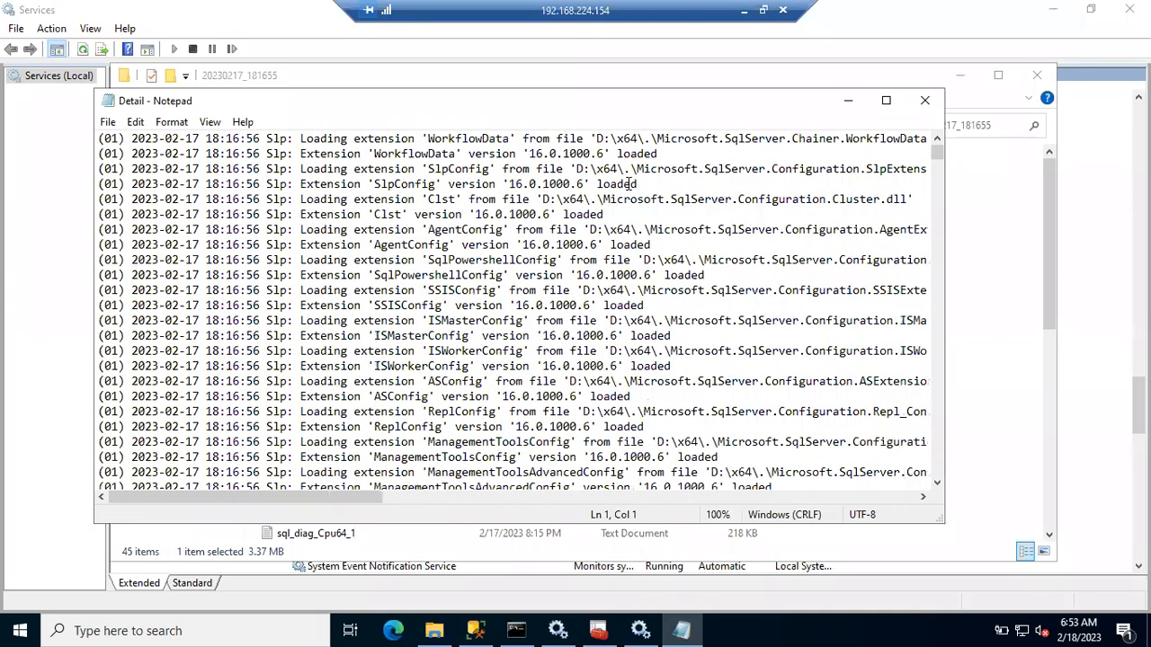
pyautogui.click(885, 100)
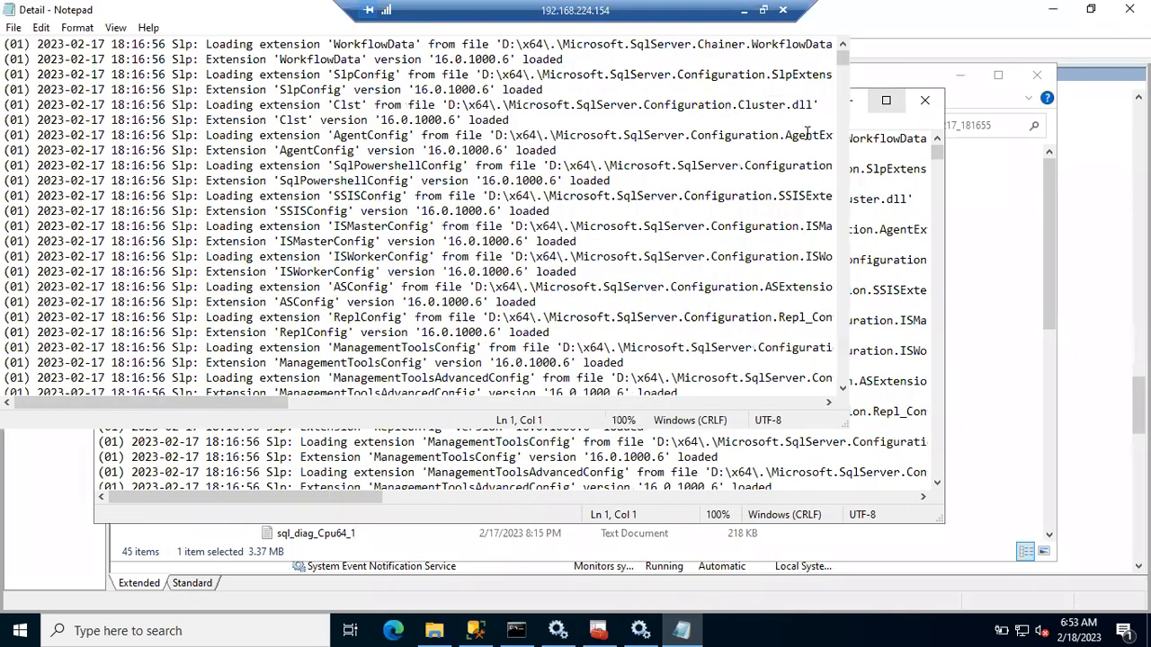
pyautogui.scroll(-17, 428, 327)
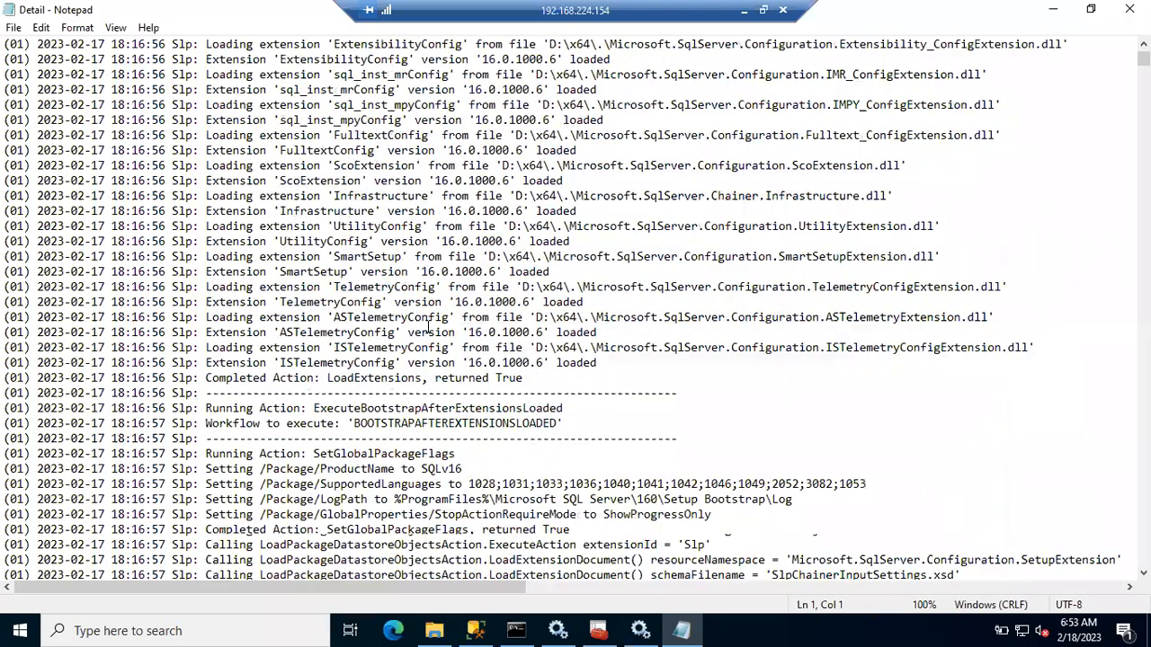
pyautogui.scroll(-8, 428, 328)
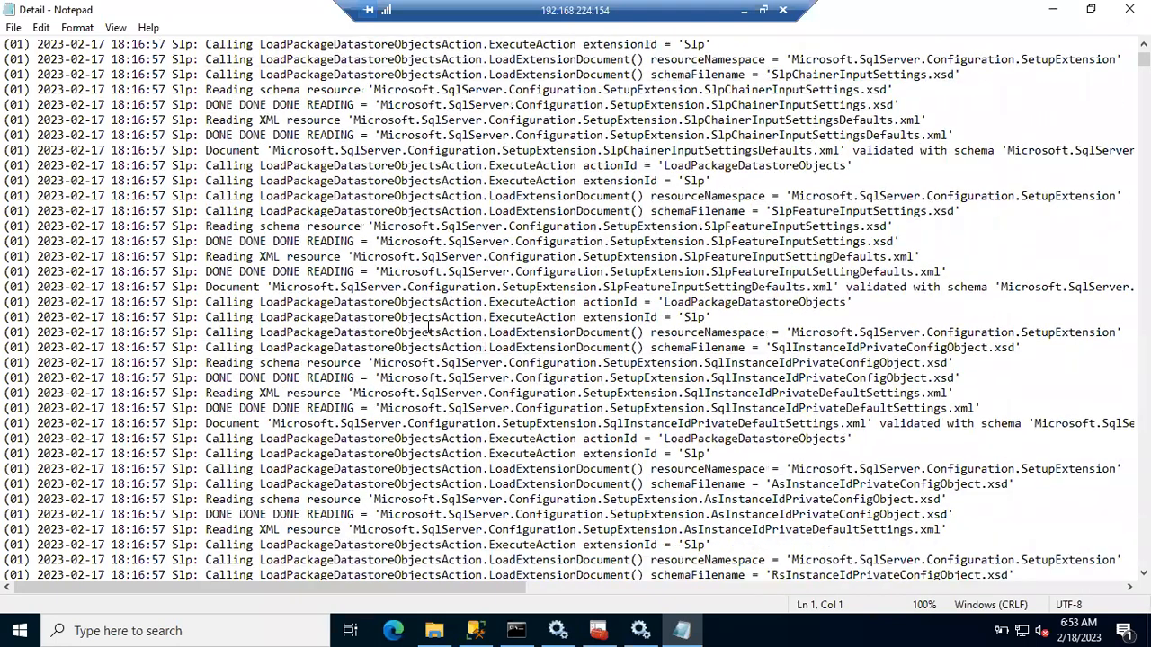
pyautogui.scroll(-7, 430, 327)
# - Search the Detail log for "failed" and go through several matches, undoing any stray text entered in the document
pyautogui.click(430, 327)
pyautogui.hotkey('ctrl', 'f')
pyautogui.write('fai')
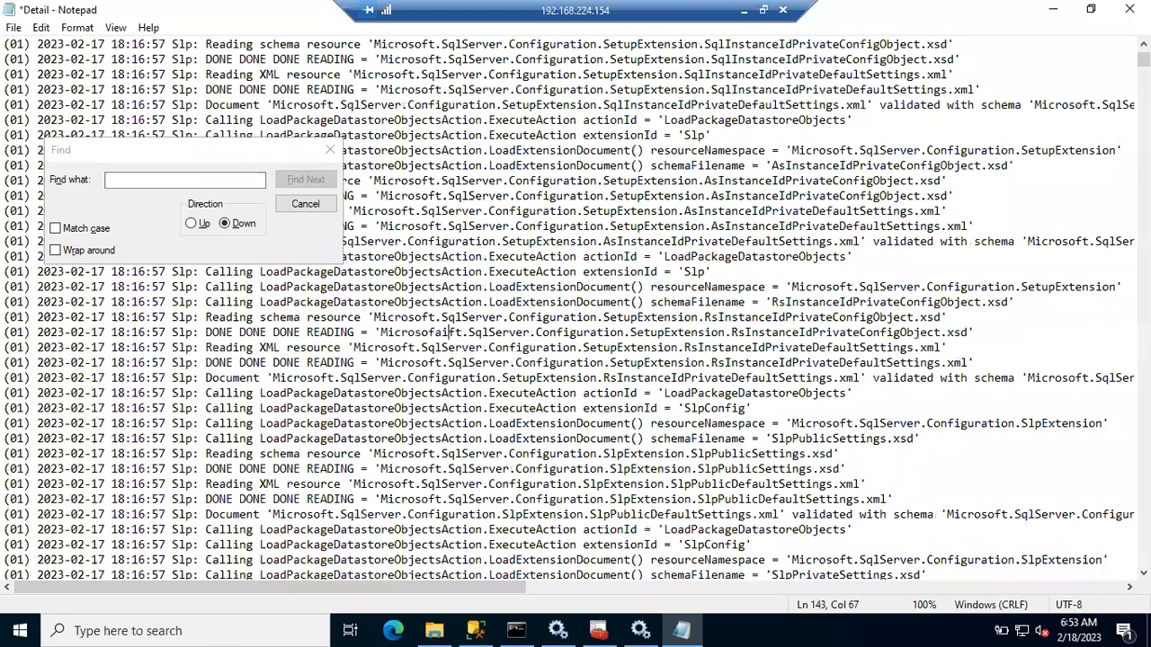
pyautogui.write('l')
pyautogui.hotkey('ctrl', 'z')
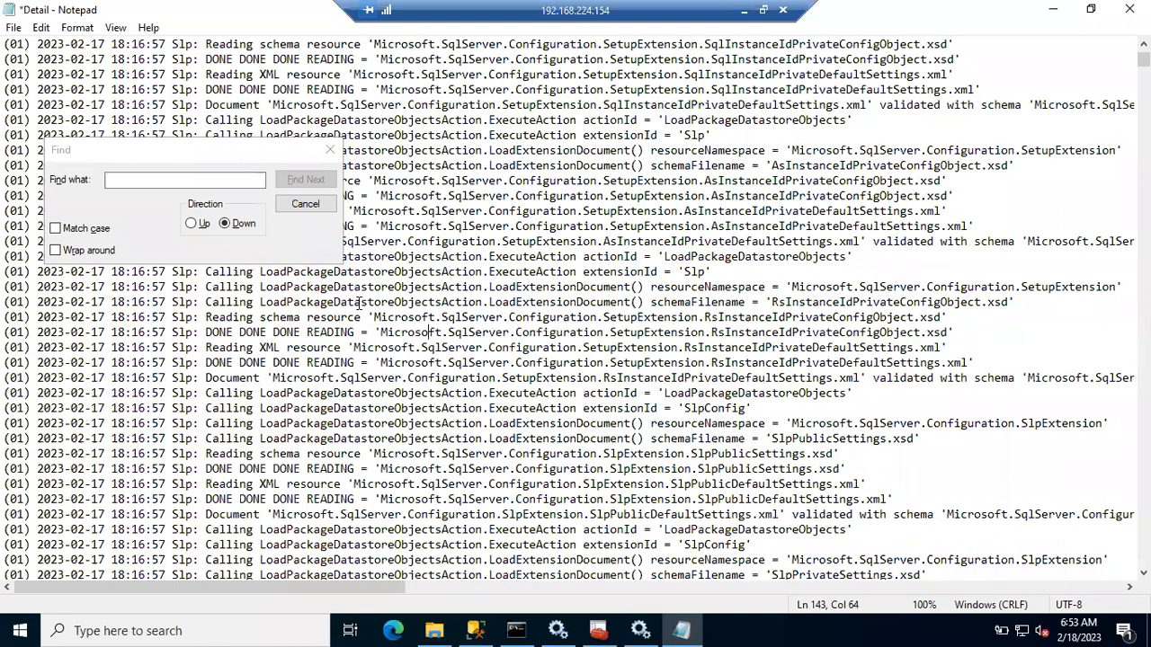
pyautogui.click(208, 181)
pyautogui.write('a')
pyautogui.press('BackSpace')
pyautogui.write('failed')
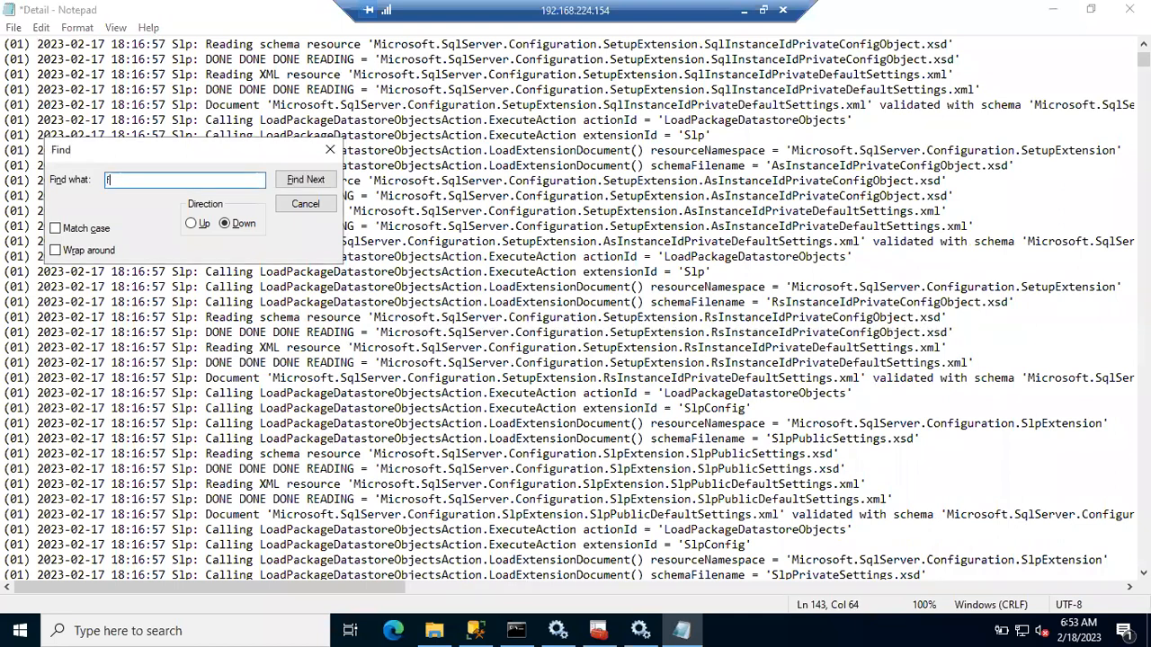
pyautogui.press('Return')
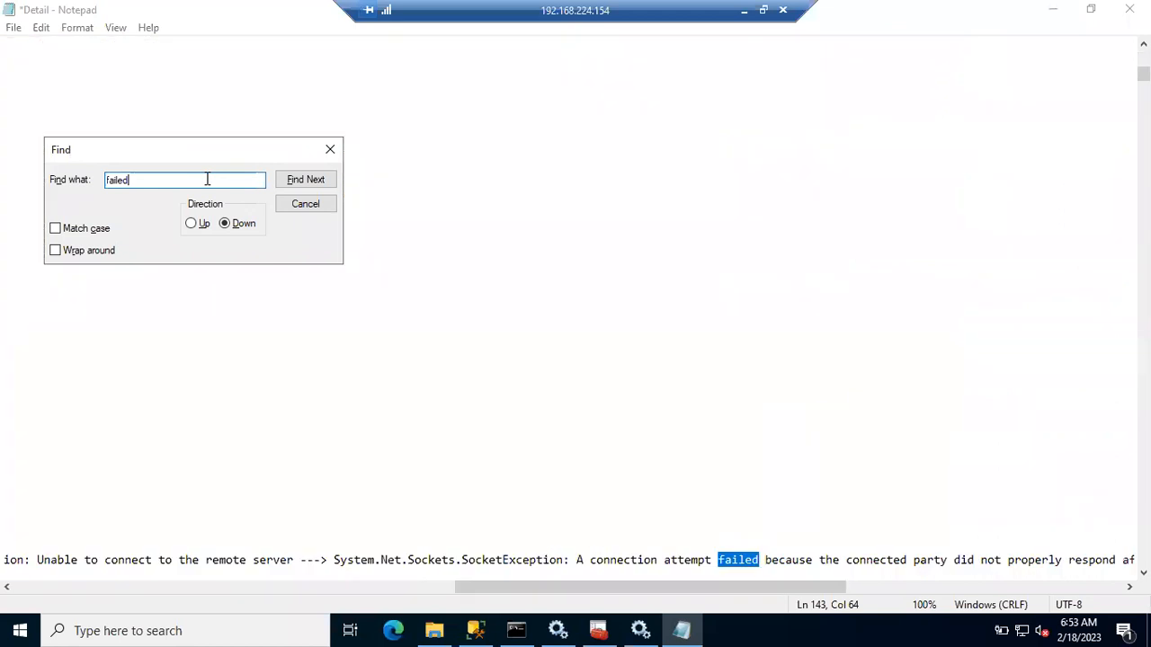
pyautogui.press('Return')
pyautogui.press('Return')
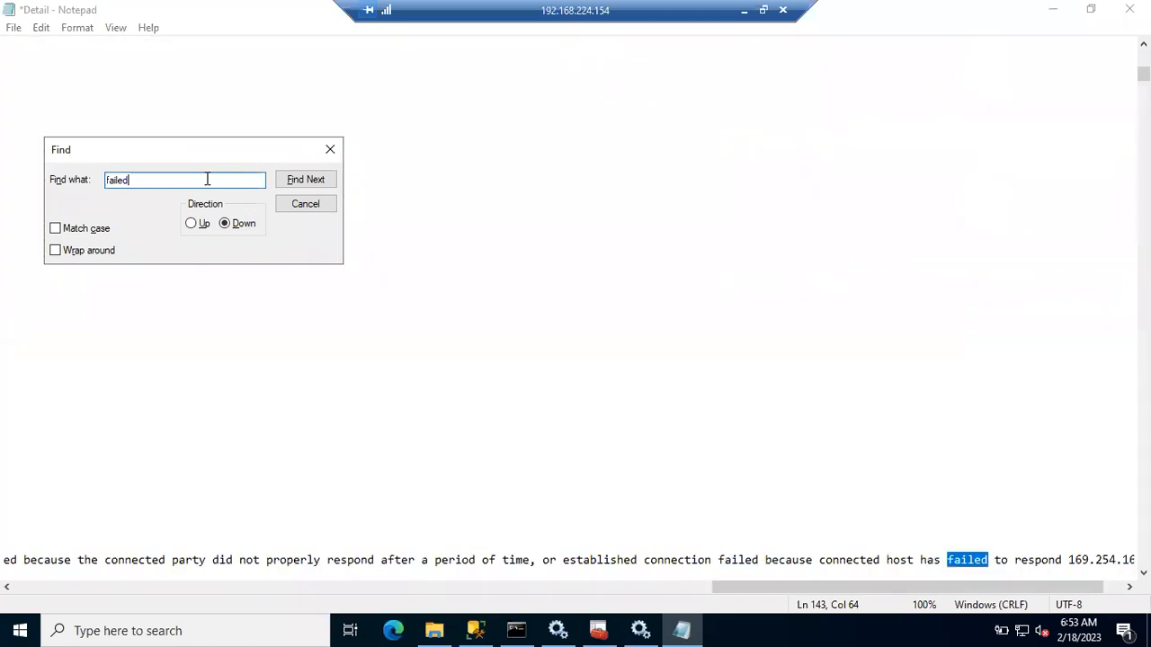
pyautogui.press('Return')
# - Search the Detail log for "error" and highlight the start of the matching ErrorLogDirectory property name
pyautogui.doubleClick(207, 179)
pyautogui.write('error')
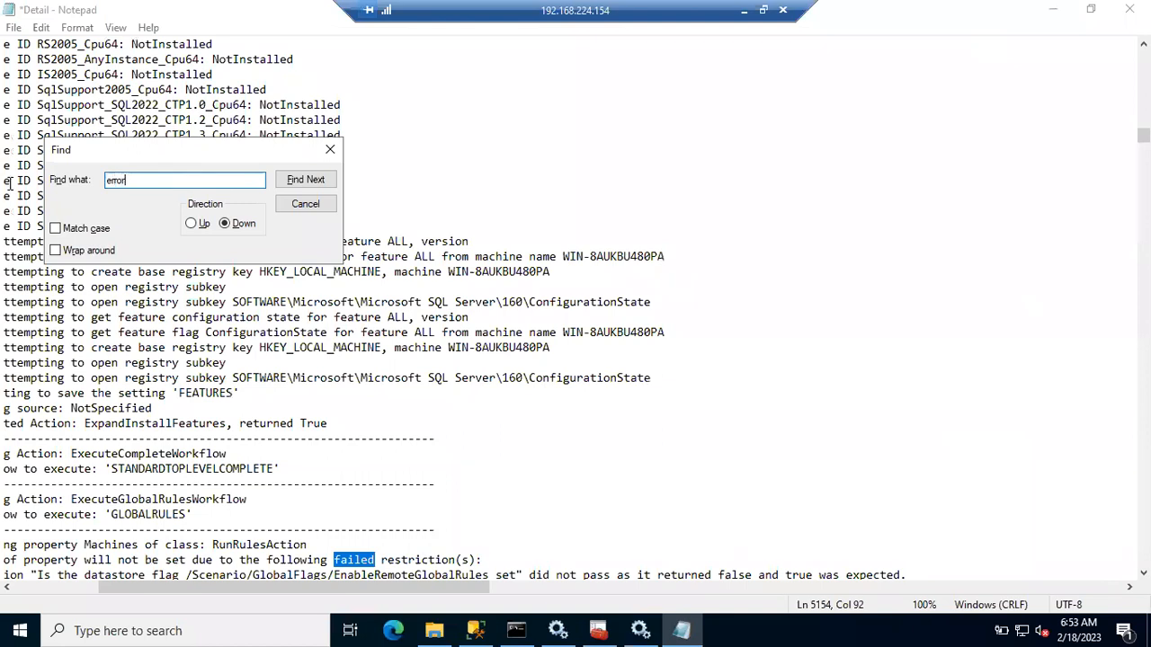
pyautogui.press('Return')
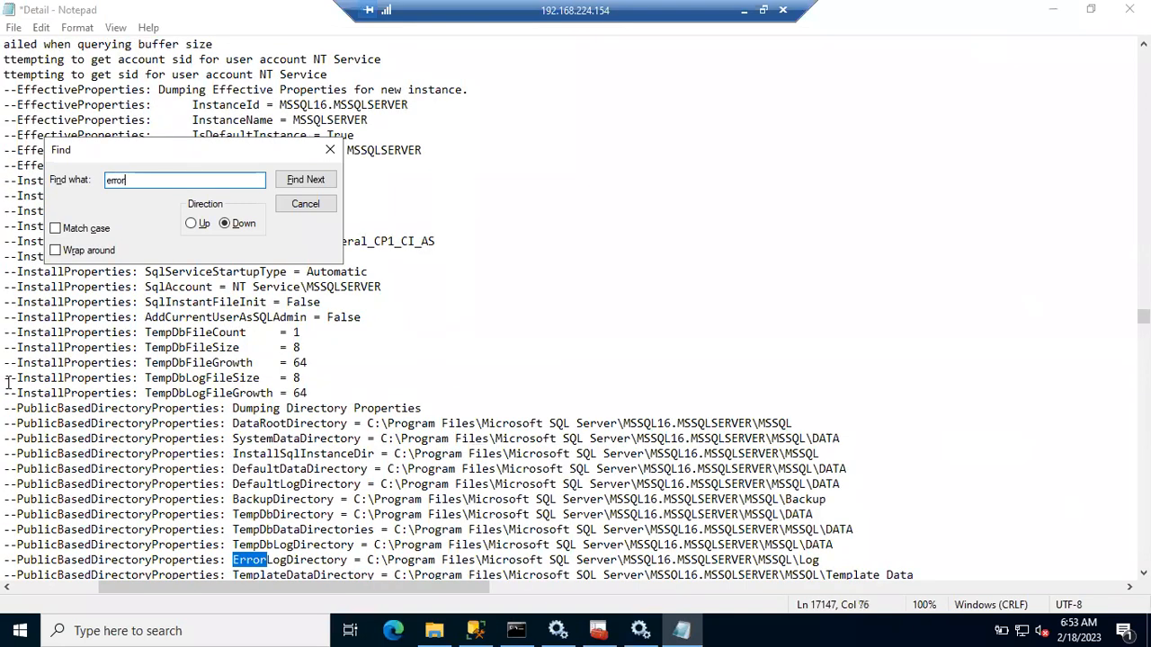
pyautogui.moveTo(231, 560); pyautogui.dragTo(314, 559)
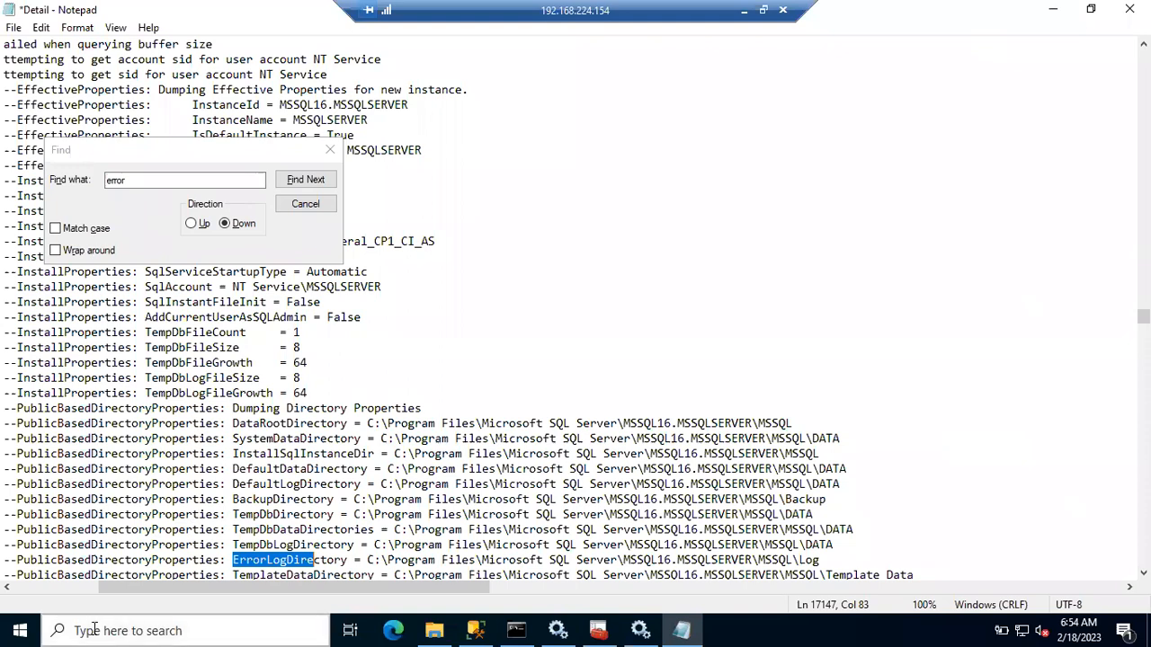
# - Open ConfigurationFile from the 20230217_181655 log folder with Notepad and maximize its window
pyautogui.click(435, 631)
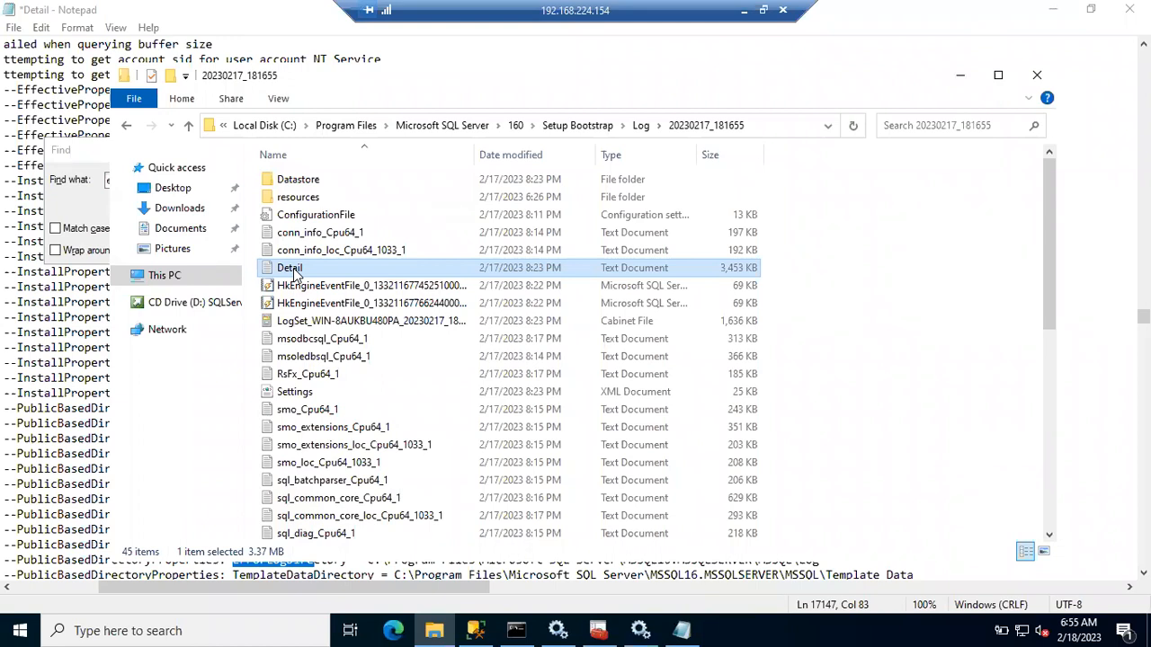
pyautogui.click(315, 216)
pyautogui.rightClick(316, 219)
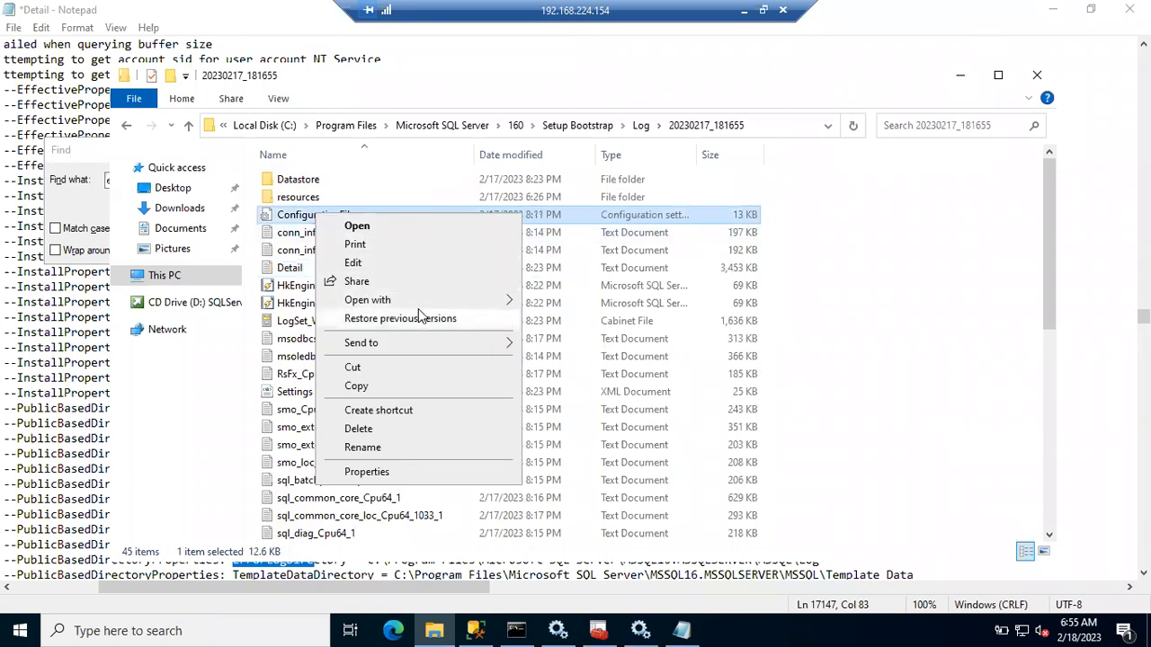
pyautogui.moveTo(486, 308)
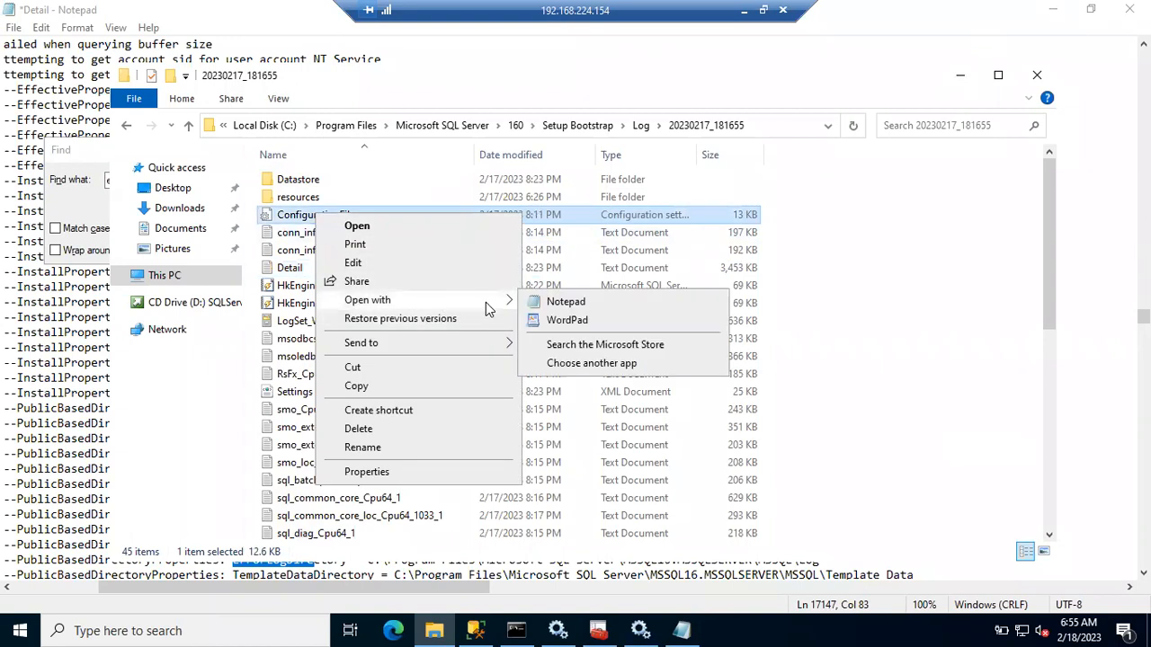
pyautogui.click(564, 302)
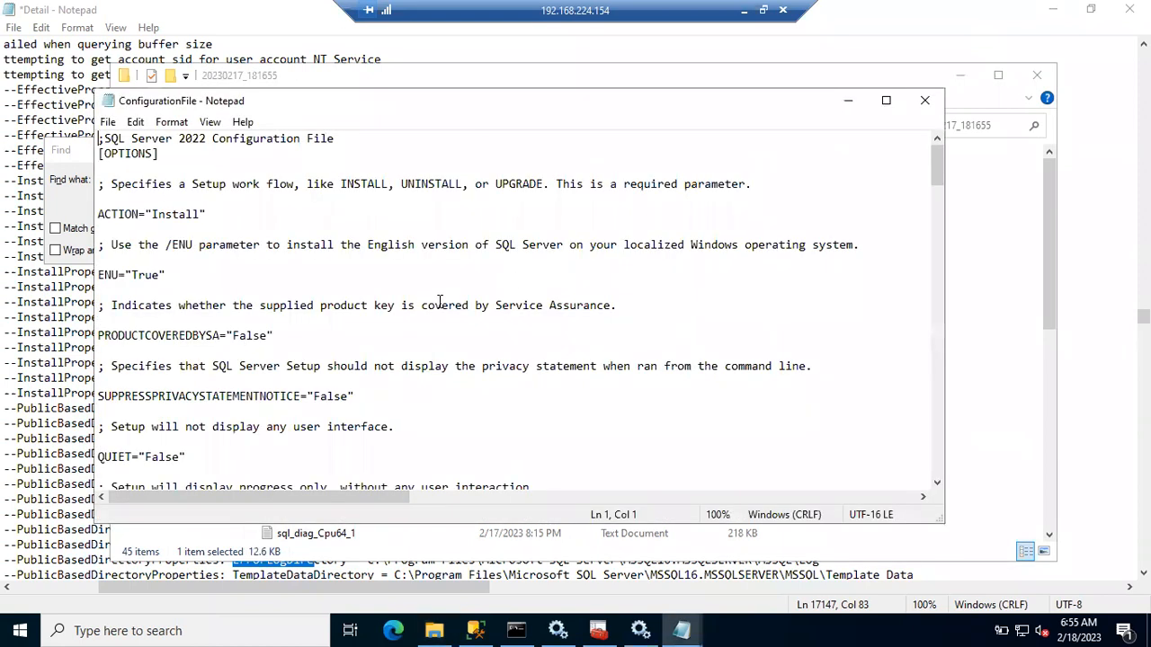
pyautogui.click(885, 100)
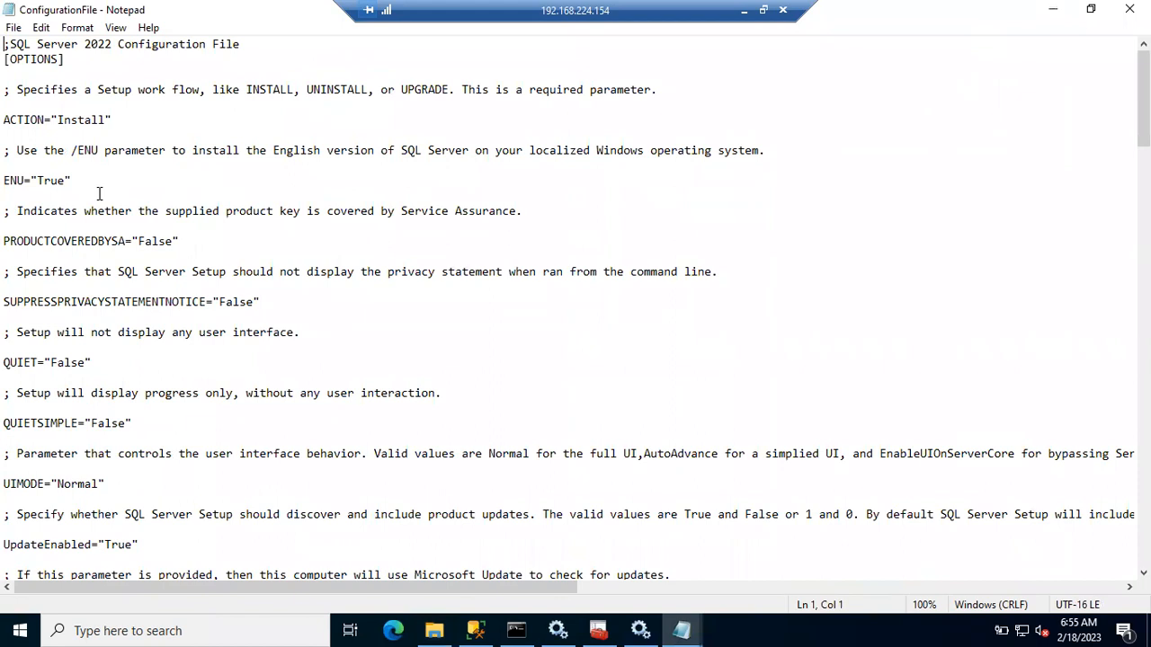
# - Read through the first setup options in ConfigurationFile, highlighting entries from ACTION, ENU and PRODUCTCOVEREDBYSA to SUPPRESSPRIVACYSTATEMENTNOTICE, QUIET and QUIETSIMPLE
pyautogui.moveTo(3, 120); pyautogui.dragTo(111, 120)
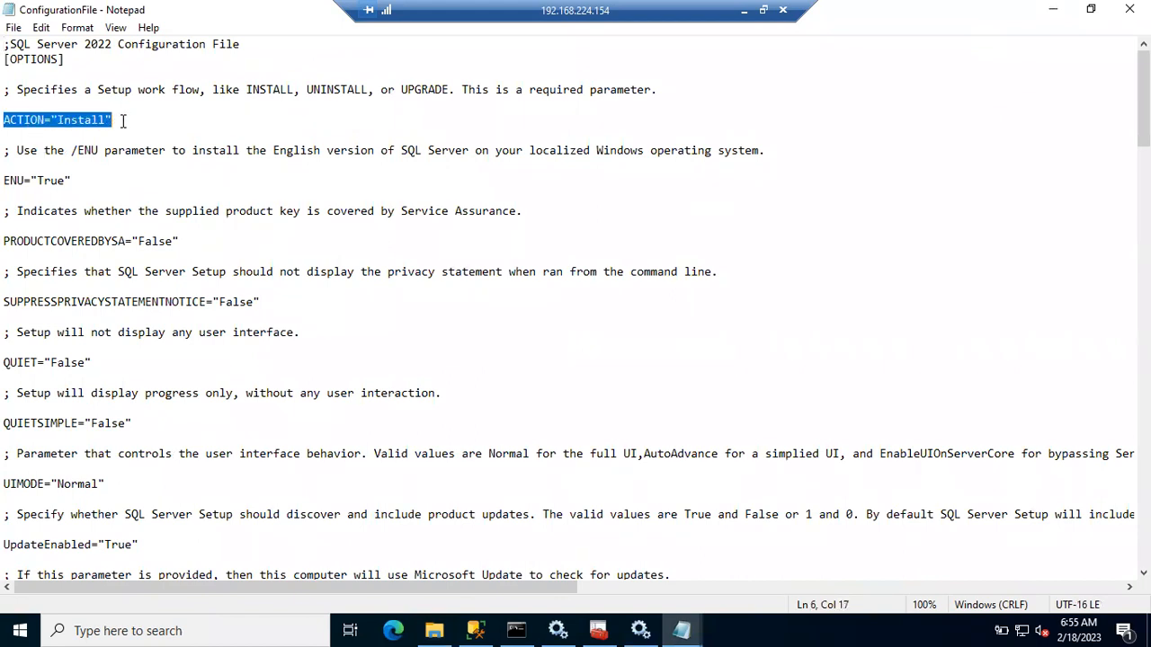
pyautogui.moveTo(6, 94); pyautogui.dragTo(651, 93)
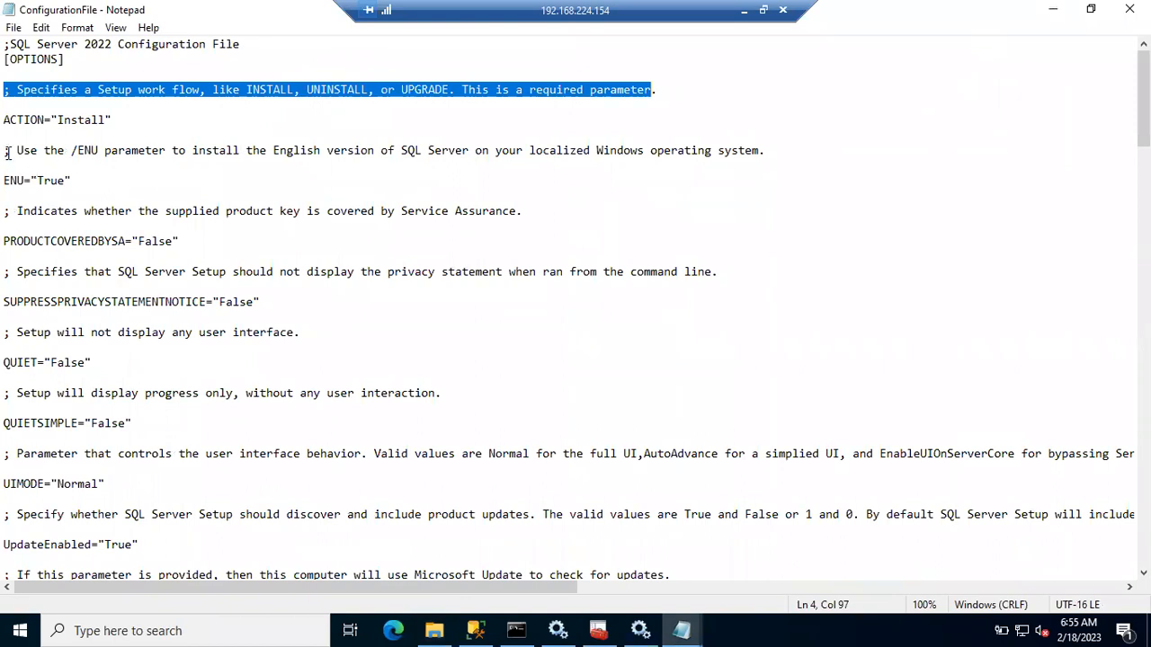
pyautogui.moveTo(5, 150); pyautogui.dragTo(483, 167)
pyautogui.moveTo(5, 181); pyautogui.dragTo(59, 198)
pyautogui.moveTo(7, 236); pyautogui.dragTo(200, 239)
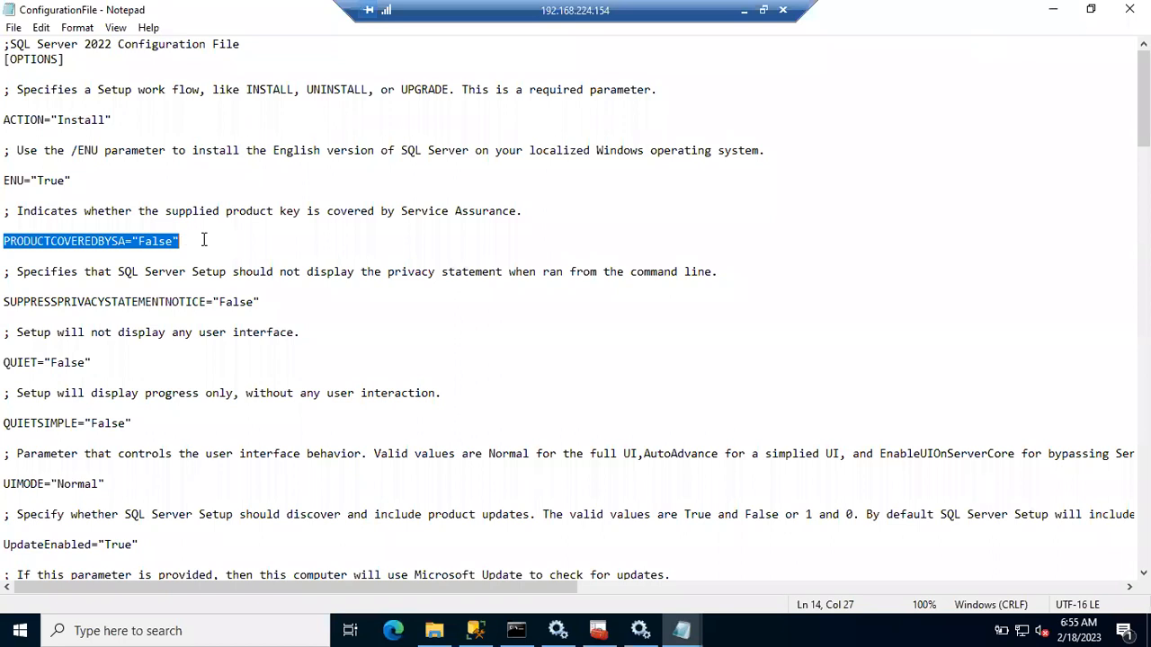
pyautogui.click(89, 239)
pyautogui.moveTo(83, 239); pyautogui.dragTo(126, 239)
pyautogui.moveTo(4, 302); pyautogui.dragTo(206, 302)
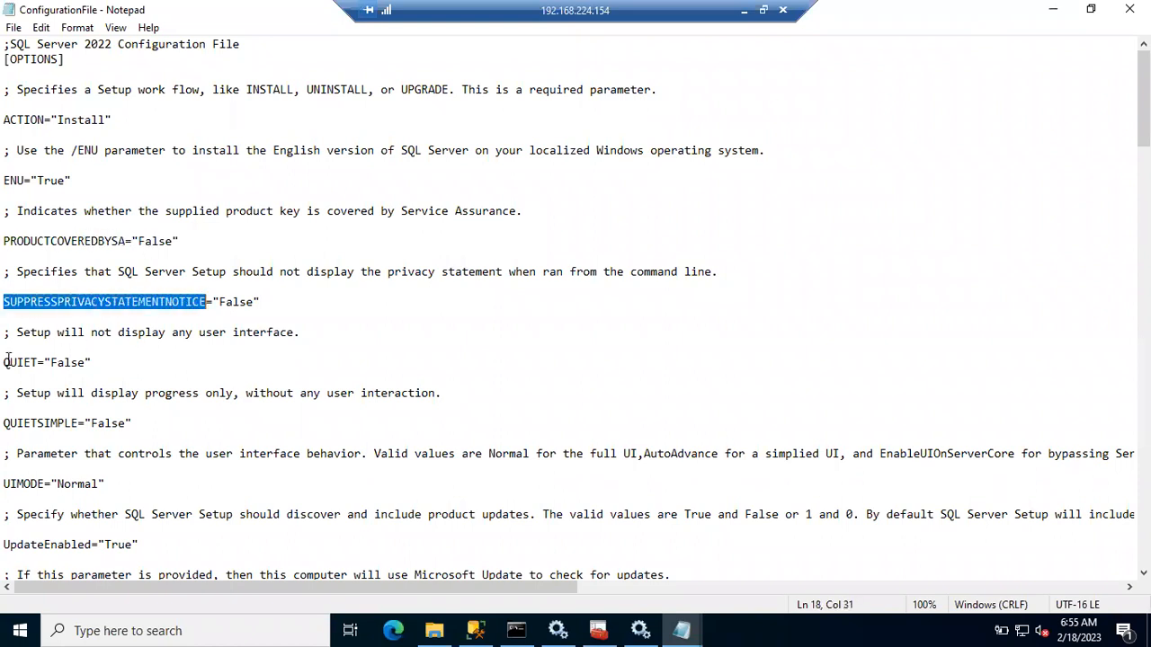
pyautogui.moveTo(6, 362); pyautogui.dragTo(112, 357)
pyautogui.moveTo(18, 419); pyautogui.dragTo(126, 411)
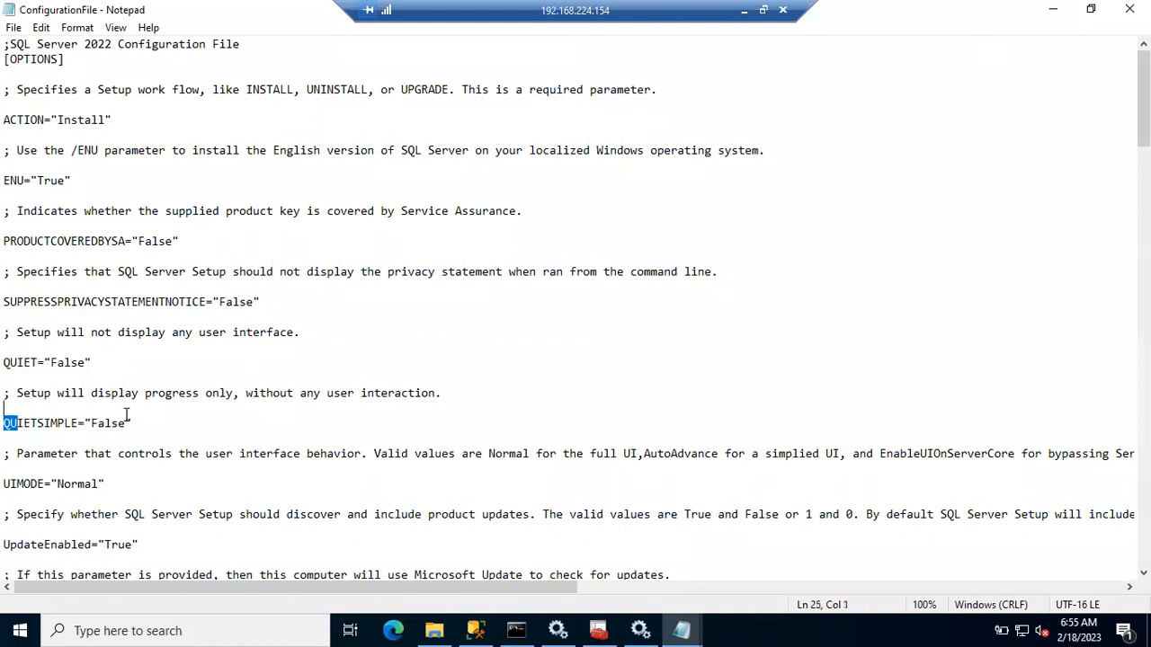
# - Find the FEATURES entry in ConfigurationFile and highlight the whole line listing the installed features
pyautogui.scroll(-1, 126, 414)
pyautogui.scroll(-4, 126, 415)
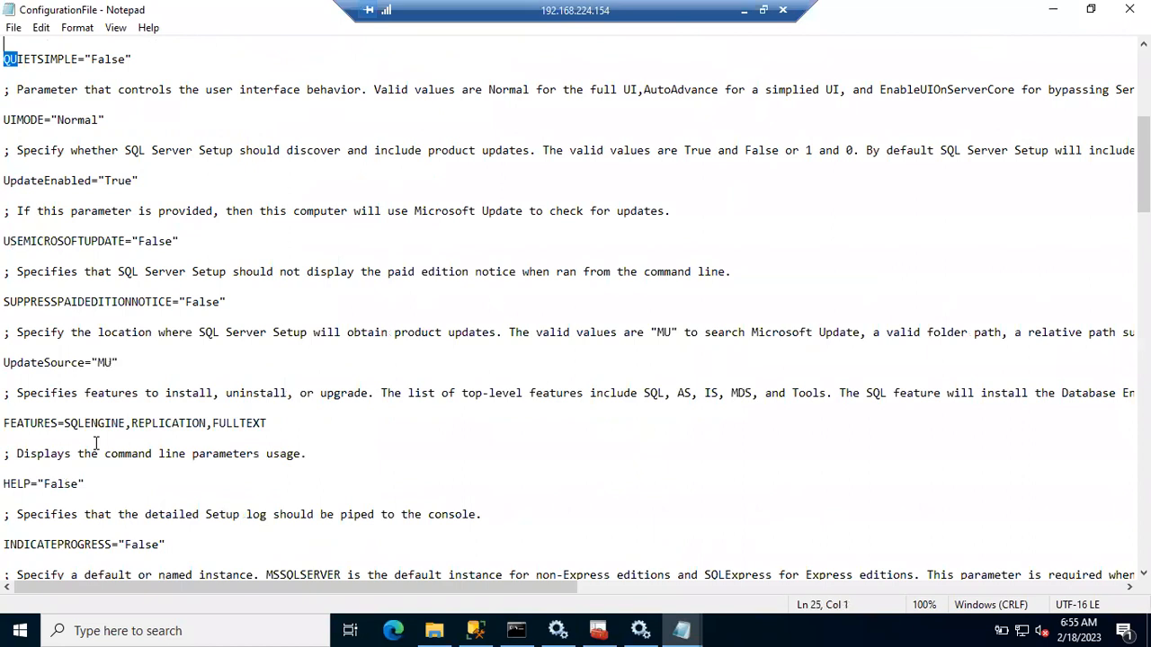
pyautogui.click(5, 423)
pyautogui.hotkey('shift', 'End')
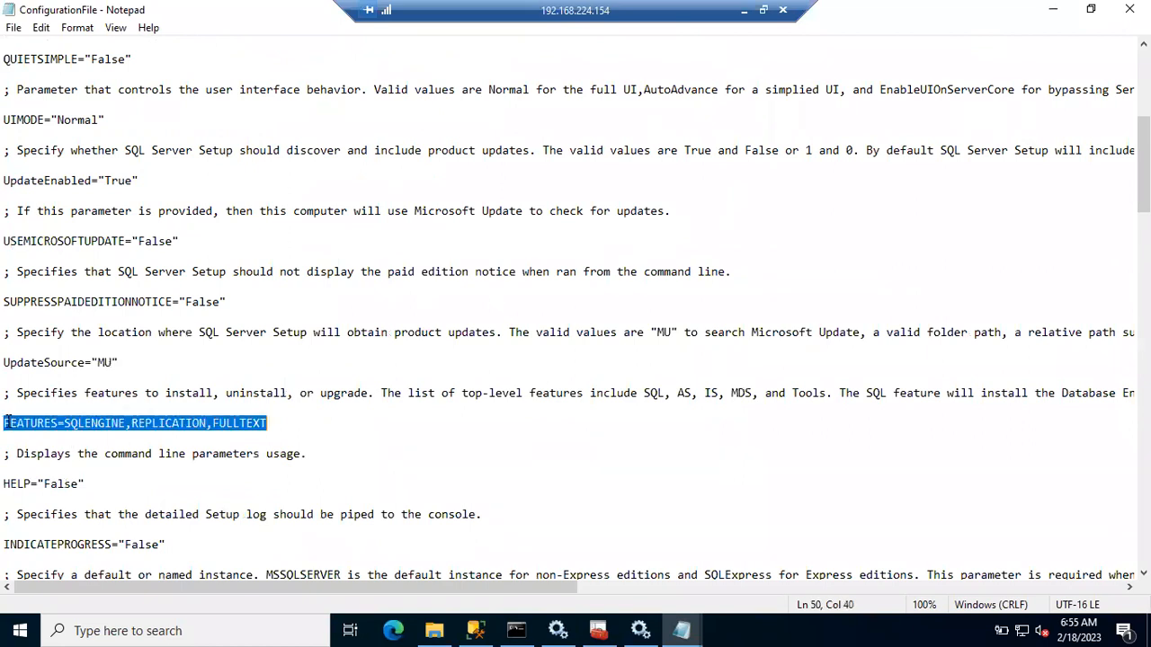
pyautogui.click(6, 422)
pyautogui.moveTo(5, 423); pyautogui.dragTo(283, 420)
pyautogui.scroll(-1, 282, 420)
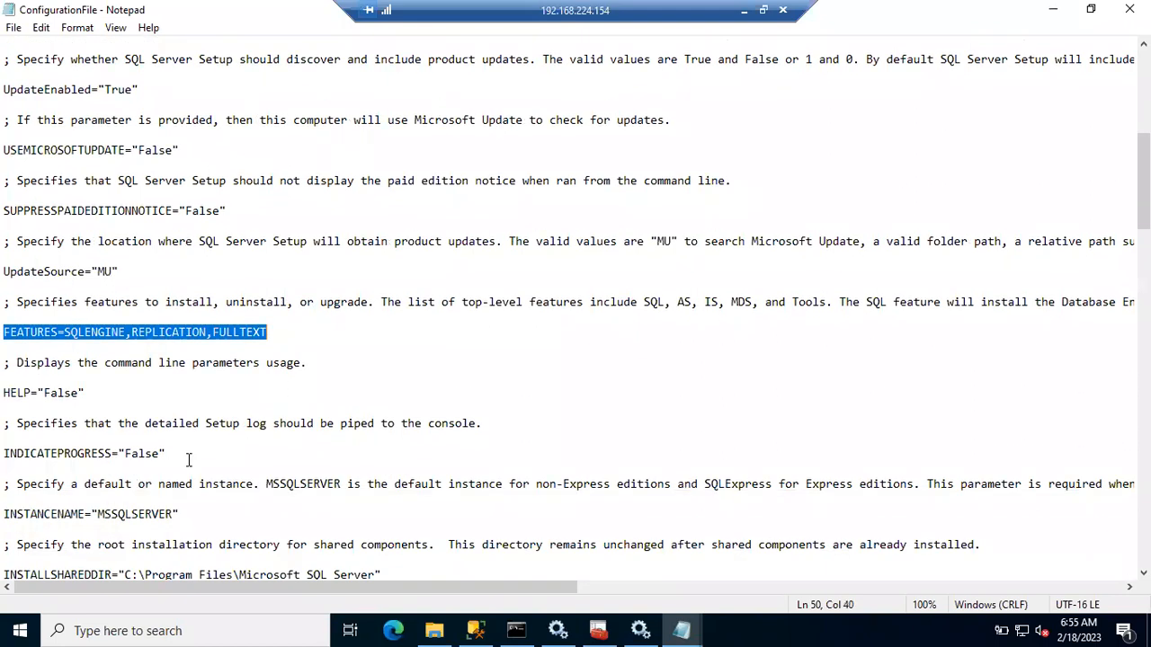
# - Highlight the INSTANCENAME entry in ConfigurationFile, look over the directory settings below it, and close the file
pyautogui.scroll(-1, 188, 459)
pyautogui.moveTo(7, 468); pyautogui.dragTo(189, 464)
pyautogui.scroll(-1, 189, 465)
pyautogui.scroll(-1, 131, 481)
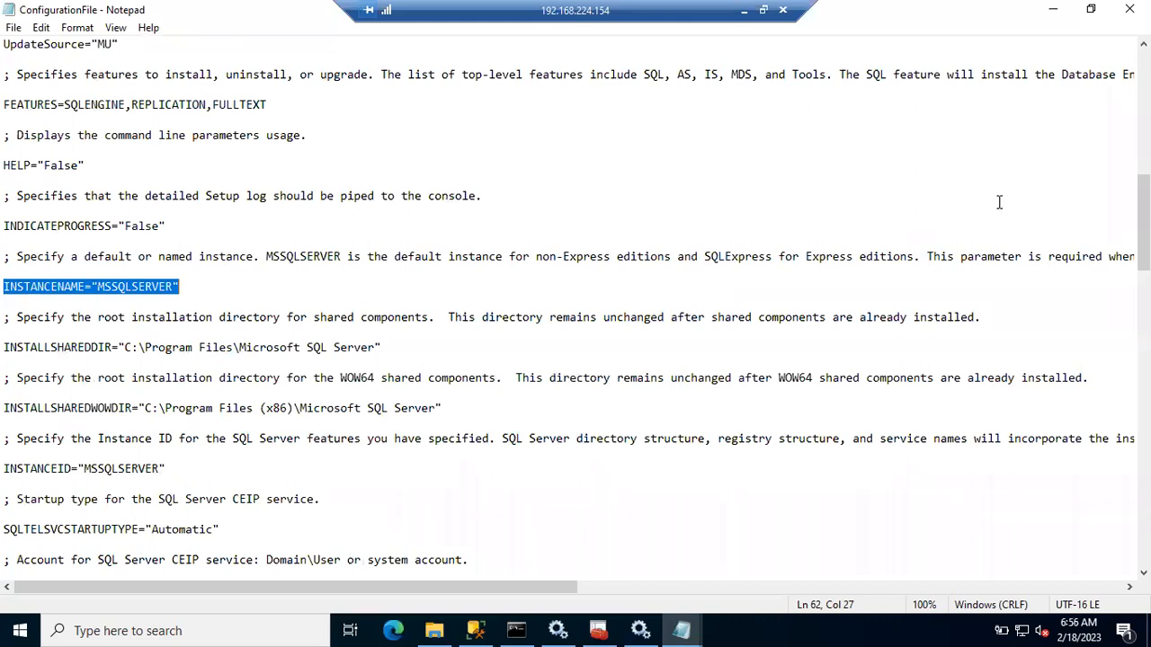
pyautogui.click(1130, 9)
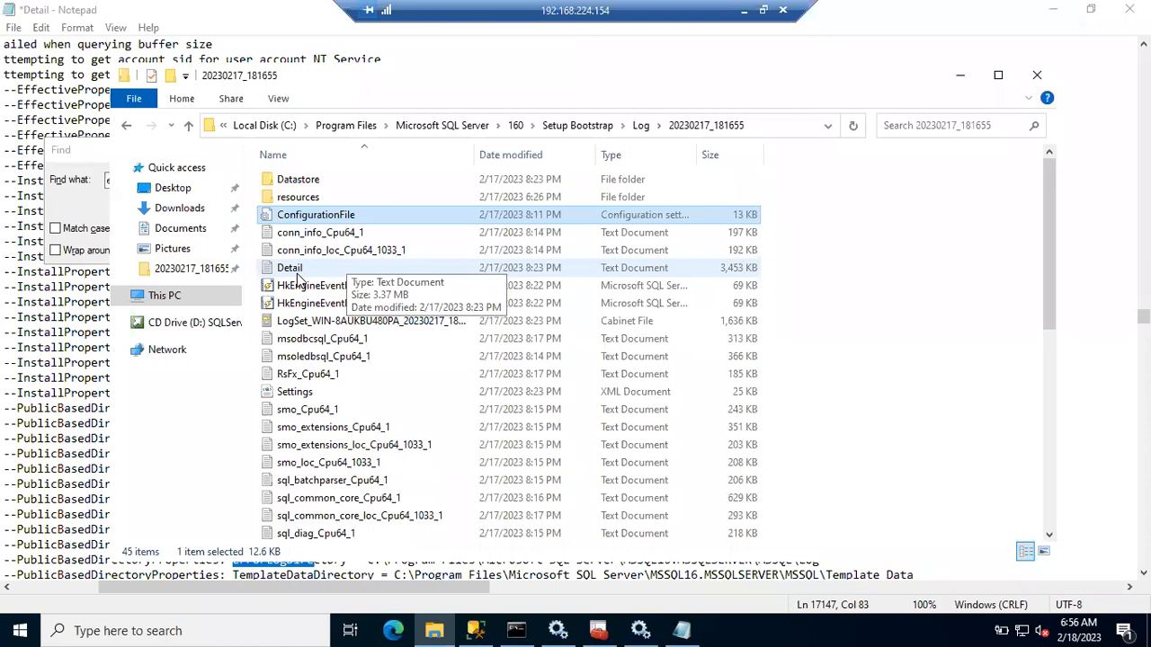
# - Search Windows for the Event Viewer app and open it
pyautogui.click(20, 630)
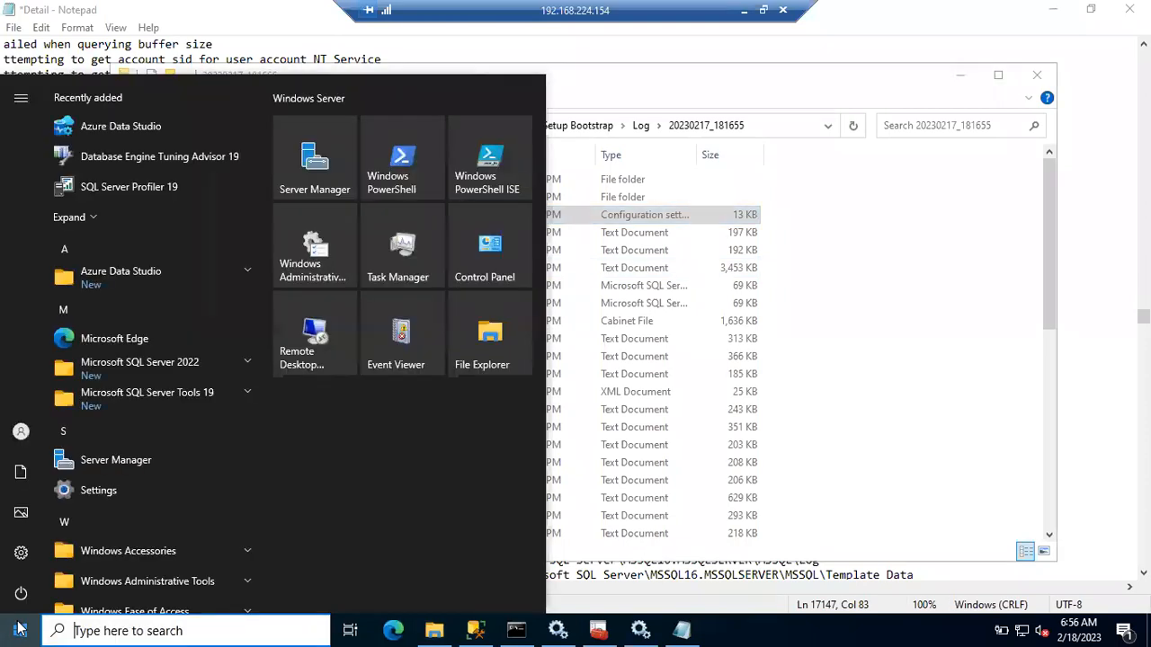
pyautogui.write('event')
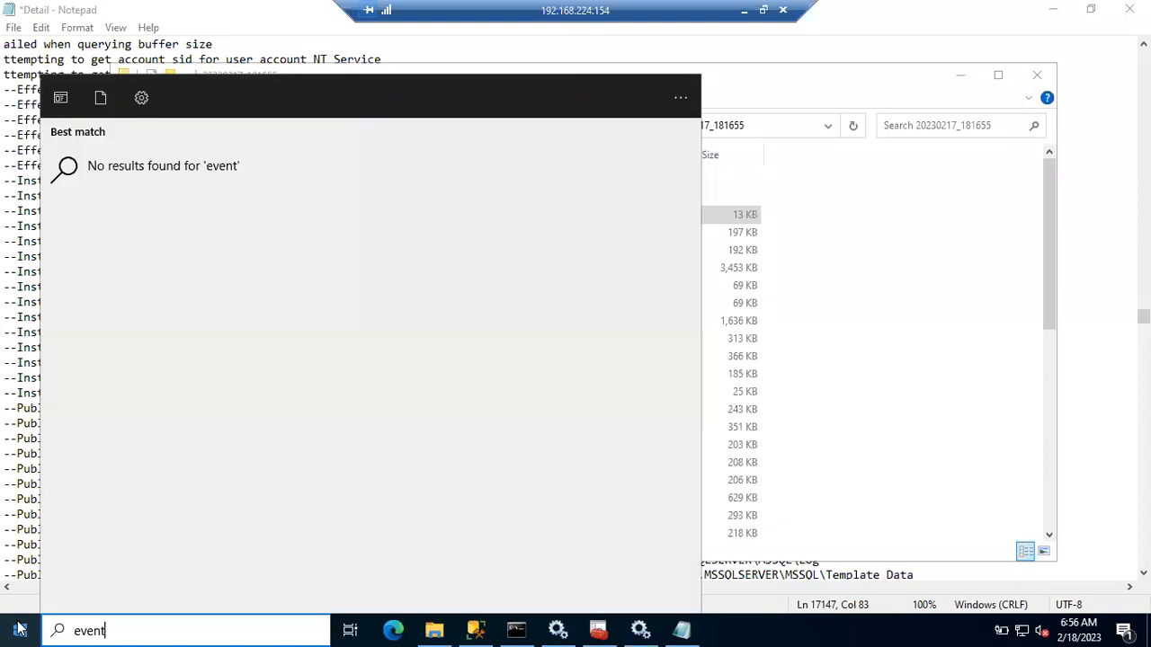
pyautogui.press('BackSpace')
pyautogui.press('BackSpace')
pyautogui.press('BackSpace')
pyautogui.press('BackSpace')
pyautogui.press('BackSpace')
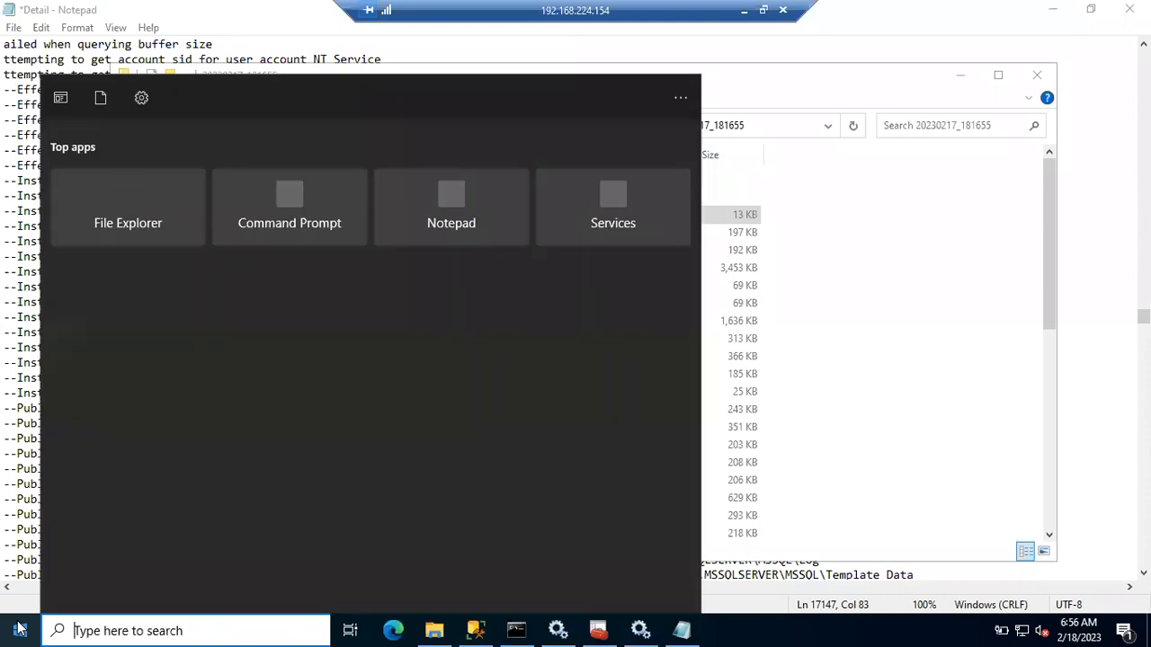
pyautogui.write('eve')
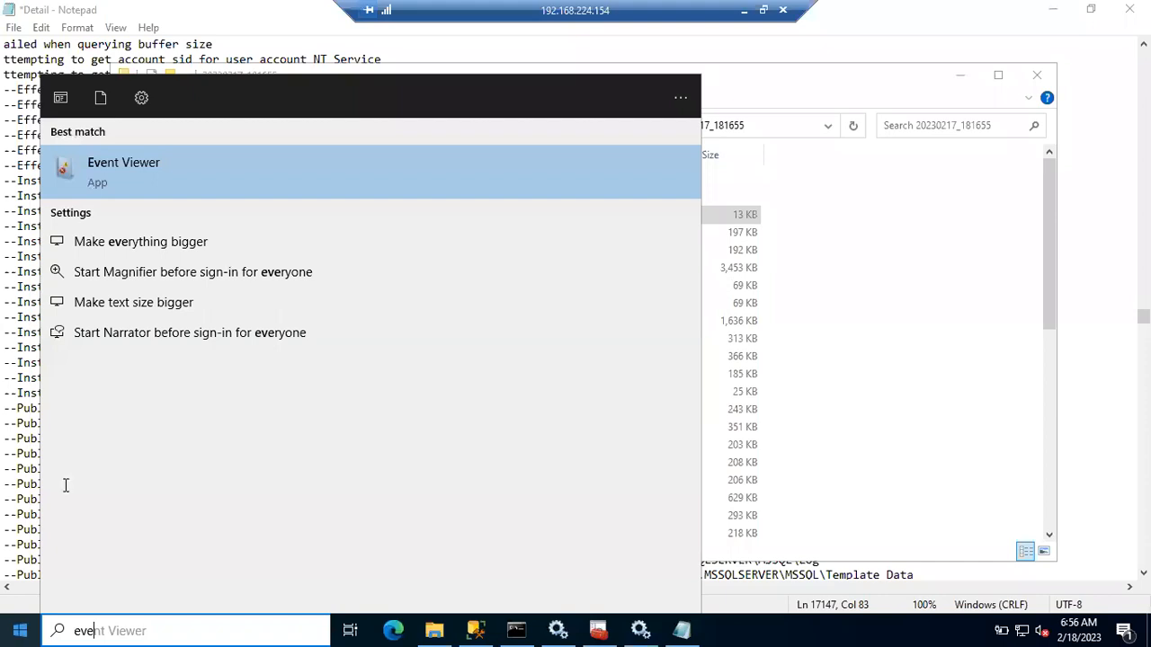
pyautogui.click(143, 176)
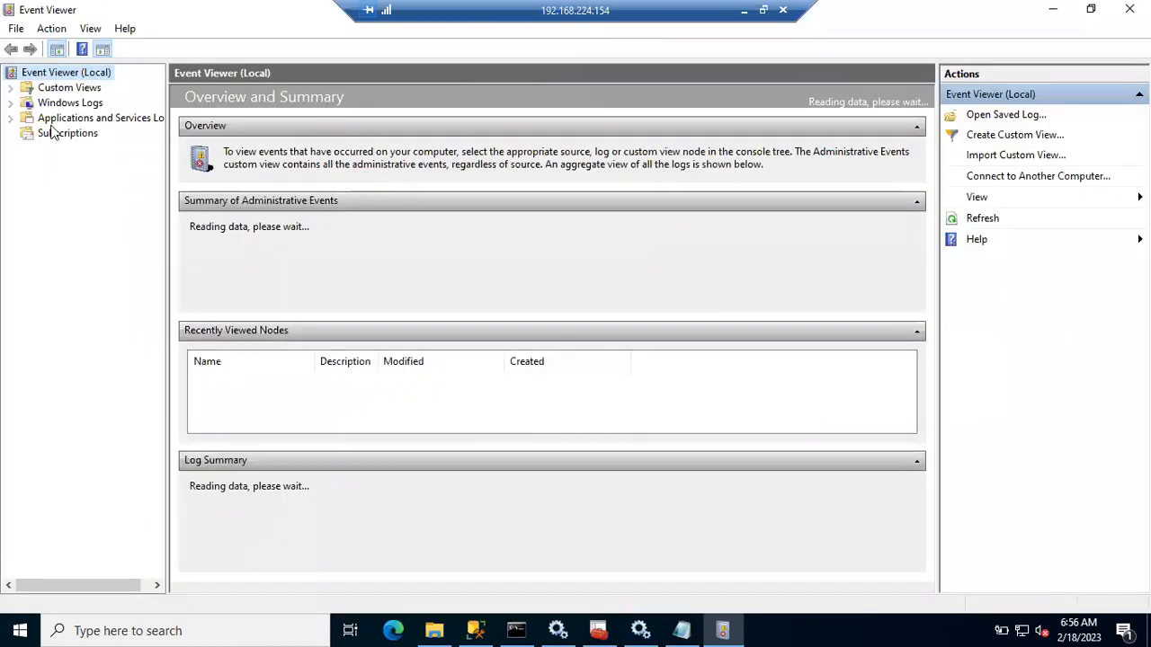
# - Open the Application log under Windows Logs, skim through its older events and return to the newest ones
pyautogui.click(10, 104)
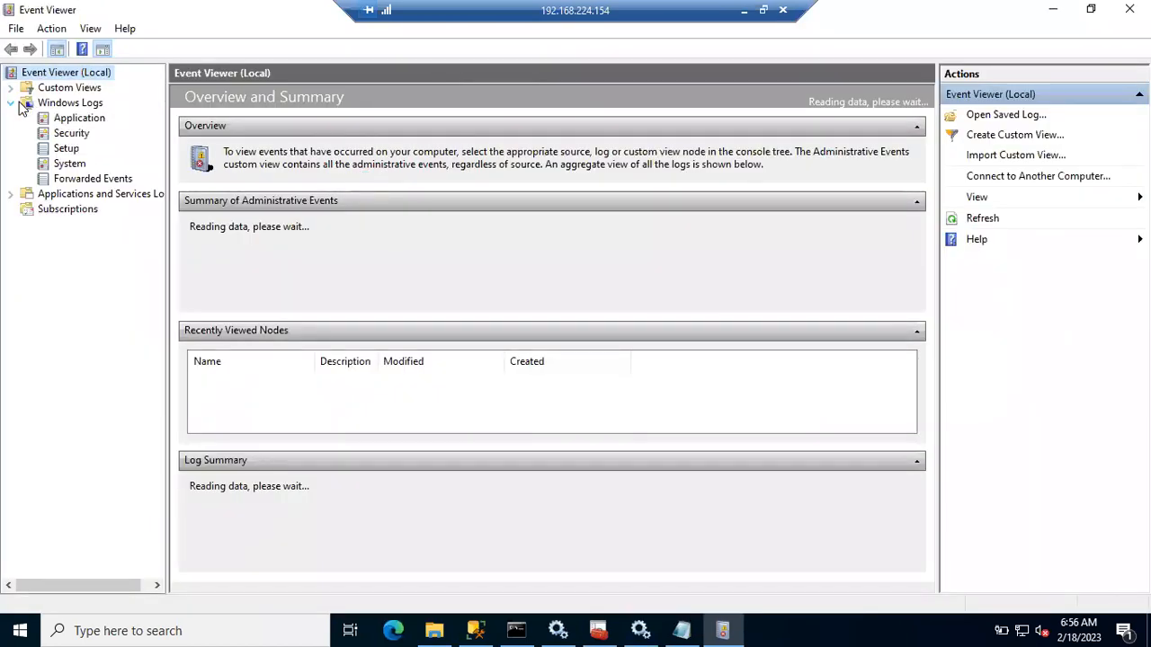
pyautogui.click(65, 117)
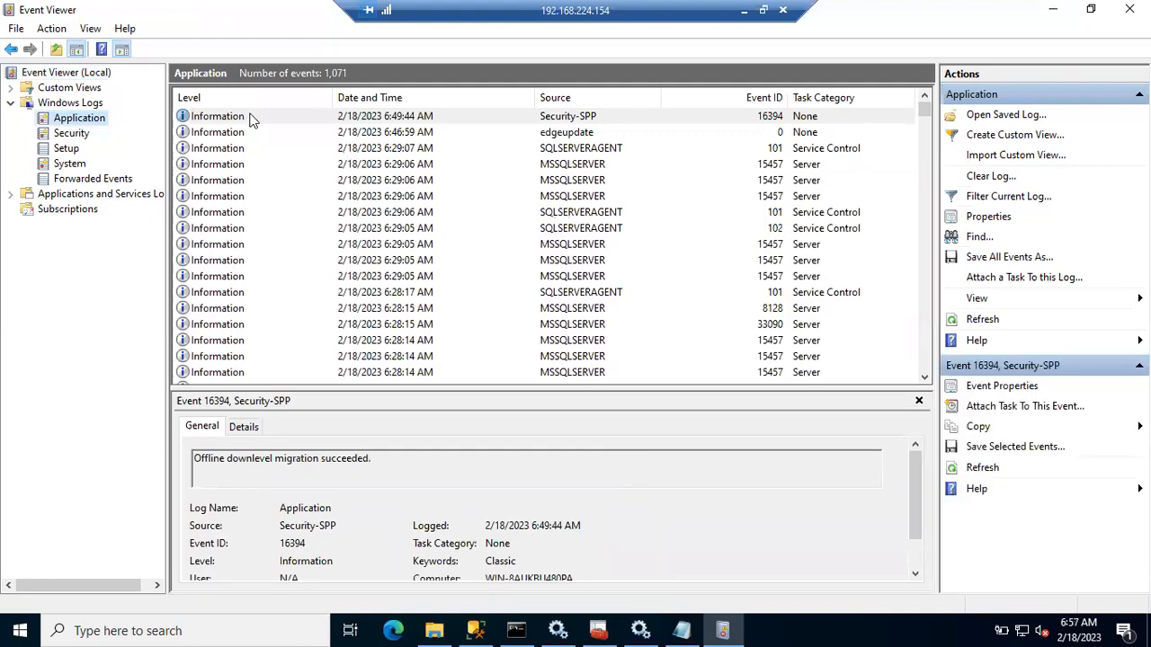
pyautogui.moveTo(924, 110); pyautogui.dragTo(926, 169)
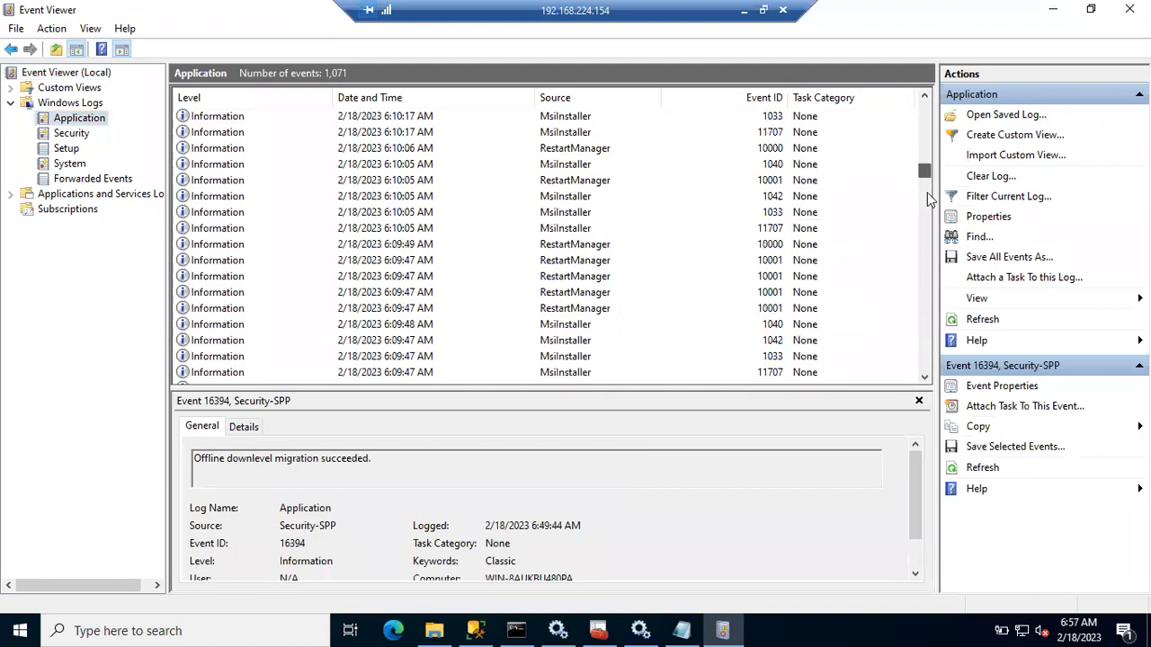
pyautogui.click(927, 198)
pyautogui.click(927, 253)
pyautogui.moveTo(928, 254); pyautogui.dragTo(925, 109)
# - Filter the Application log to show only Critical and Error level events
pyautogui.click(1004, 196)
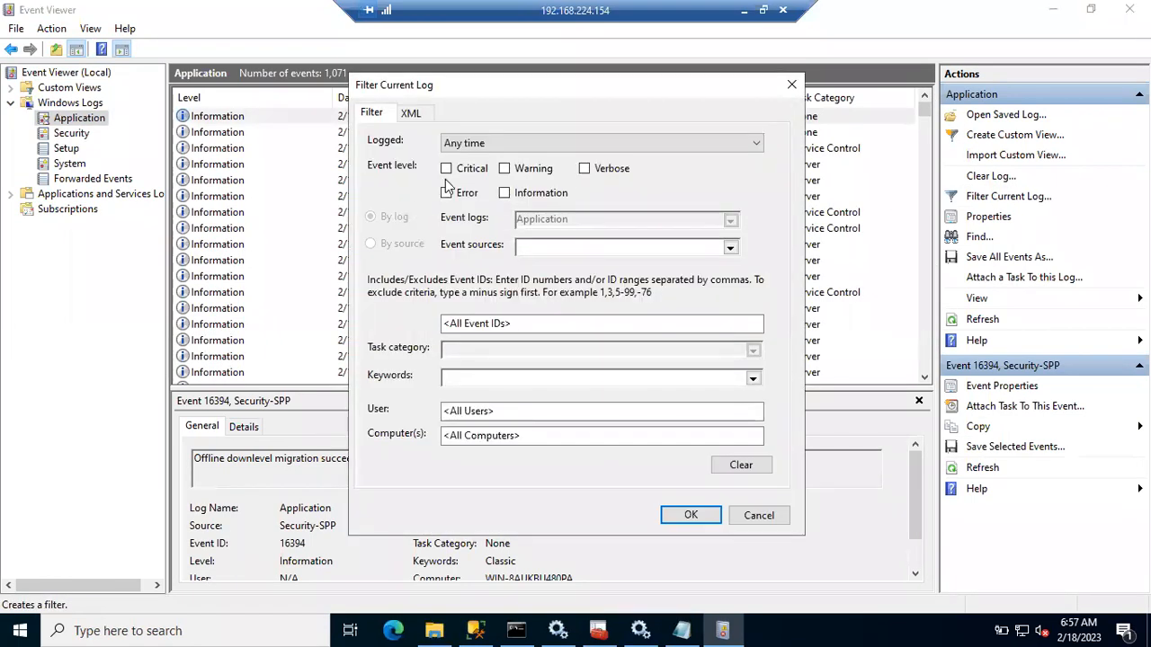
pyautogui.click(446, 192)
pyautogui.click(446, 168)
pyautogui.click(690, 514)
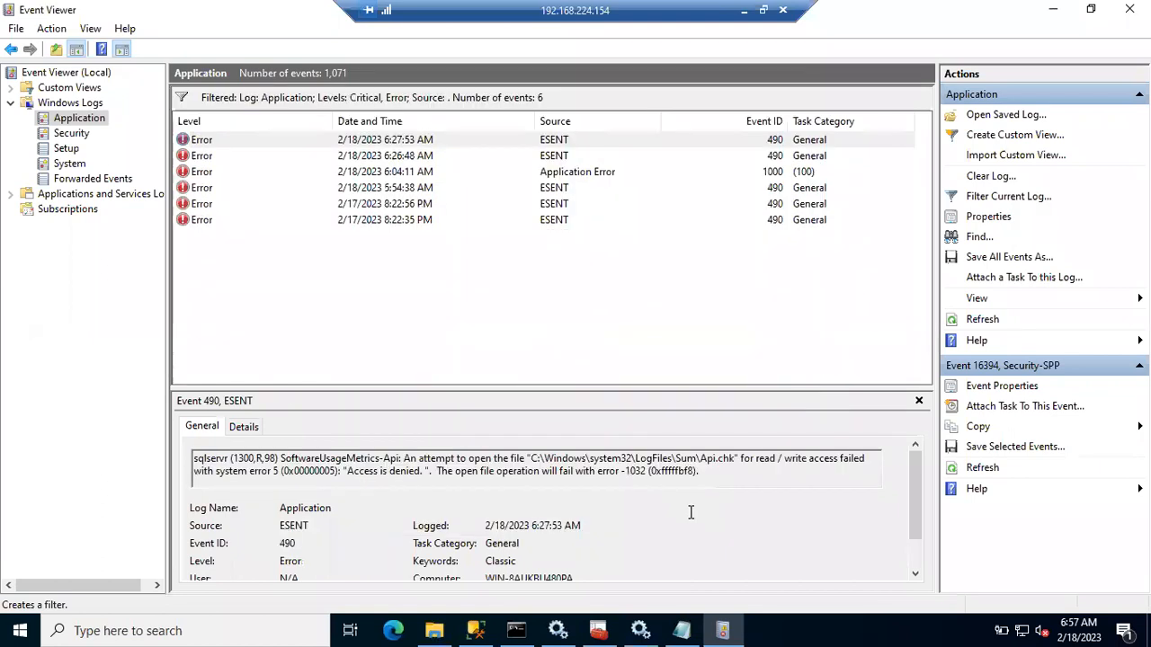
# - Go through each filtered error event, highlighting part of the newest ESENT event's description, and close Event Viewer
pyautogui.click(200, 145)
pyautogui.moveTo(379, 459); pyautogui.dragTo(620, 472)
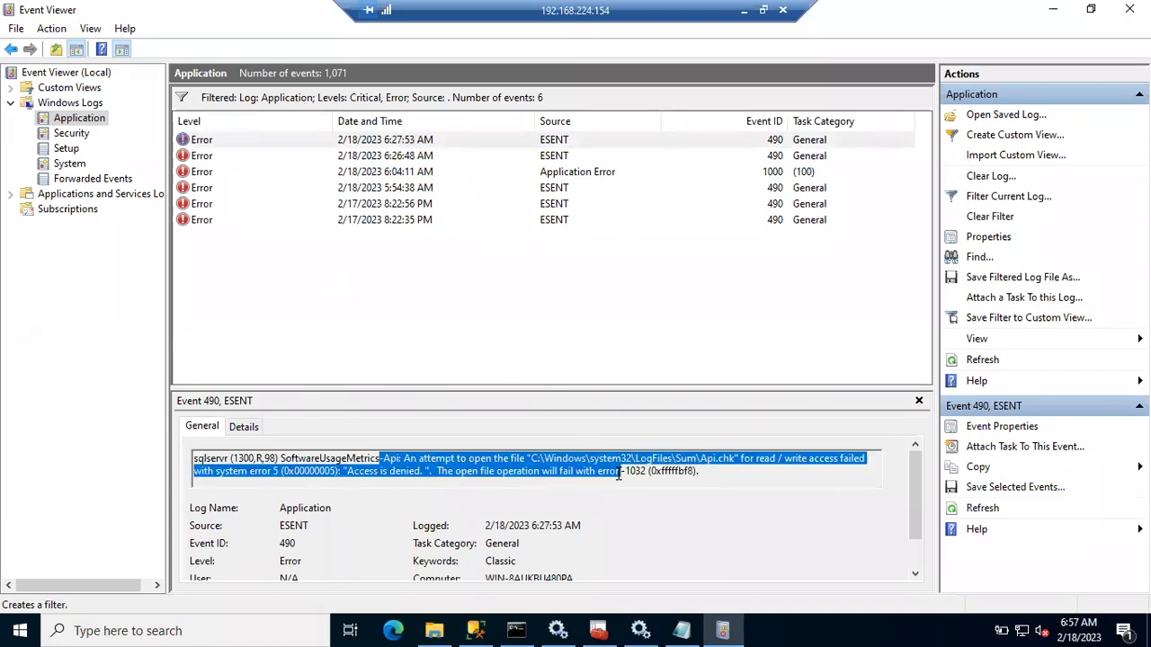
pyautogui.click(191, 158)
pyautogui.click(200, 172)
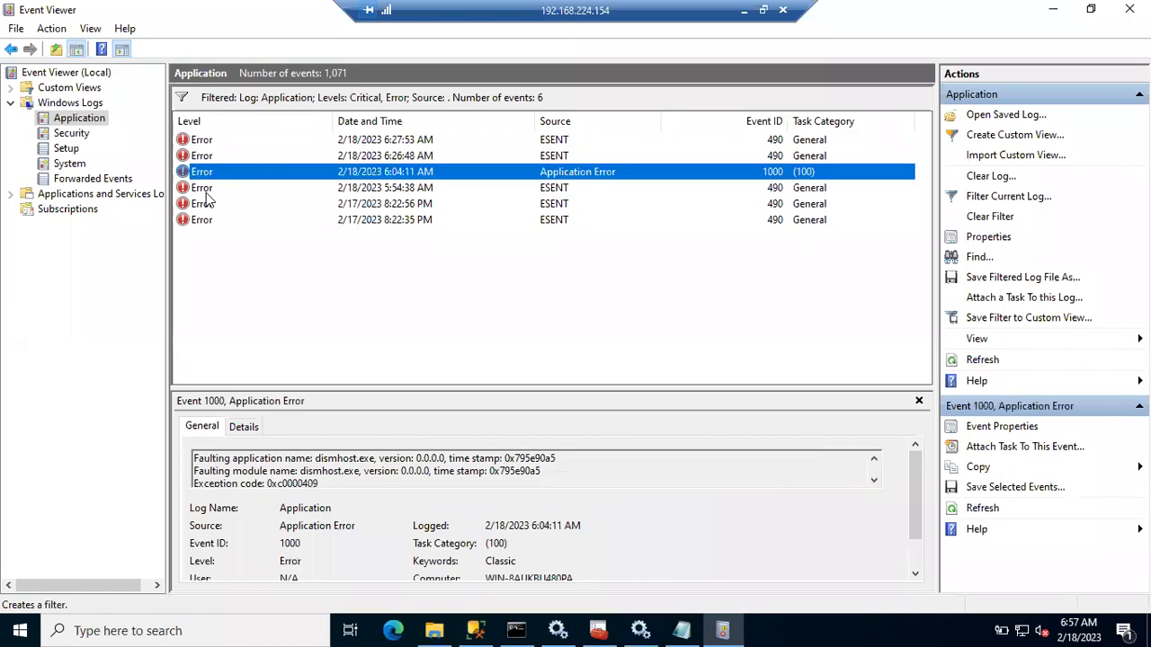
pyautogui.click(205, 190)
pyautogui.click(207, 205)
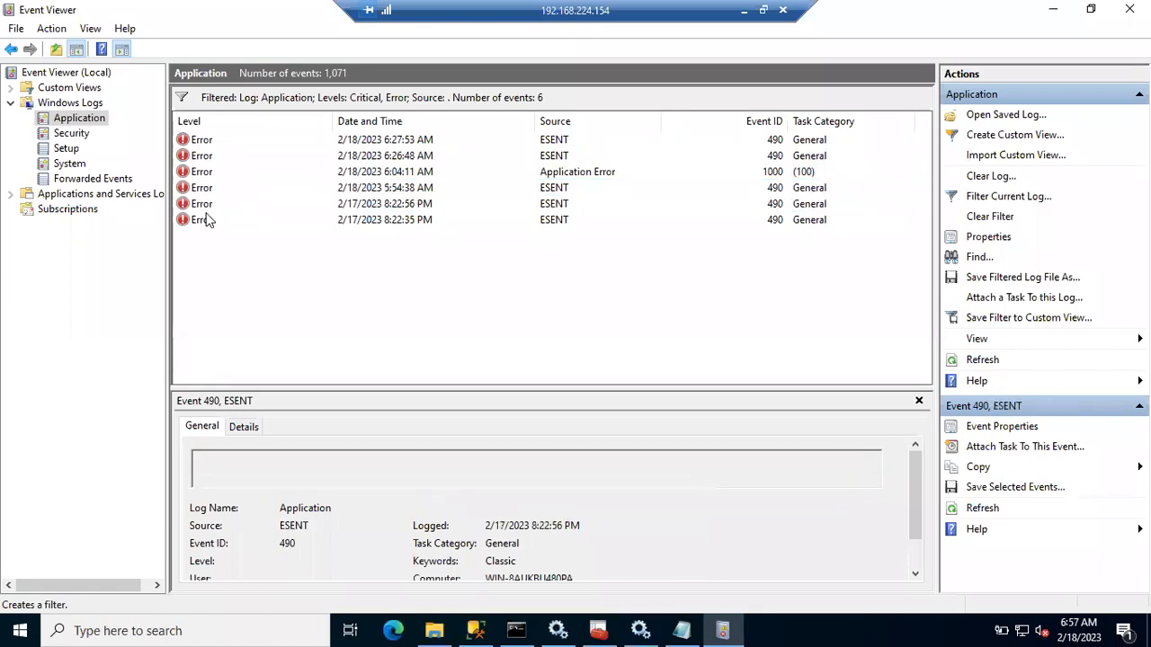
pyautogui.click(205, 220)
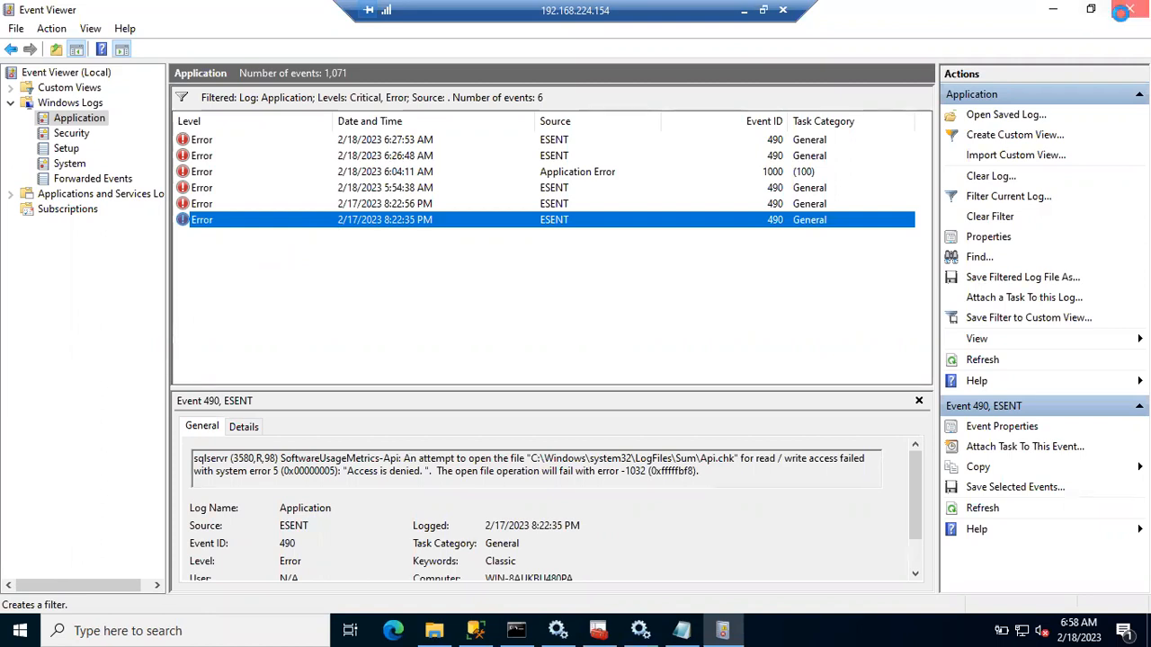
pyautogui.click(1129, 9)
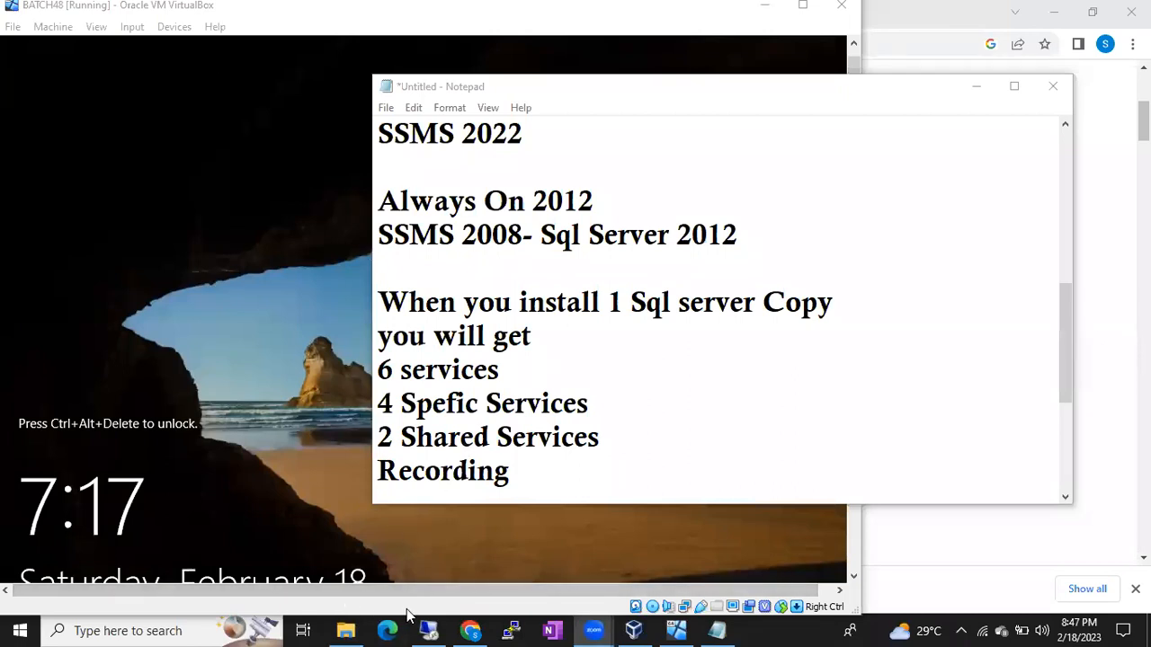
# - Switch back to the Remote Desktop session and close the Find dialog over the Detail log
pyautogui.click(429, 630)
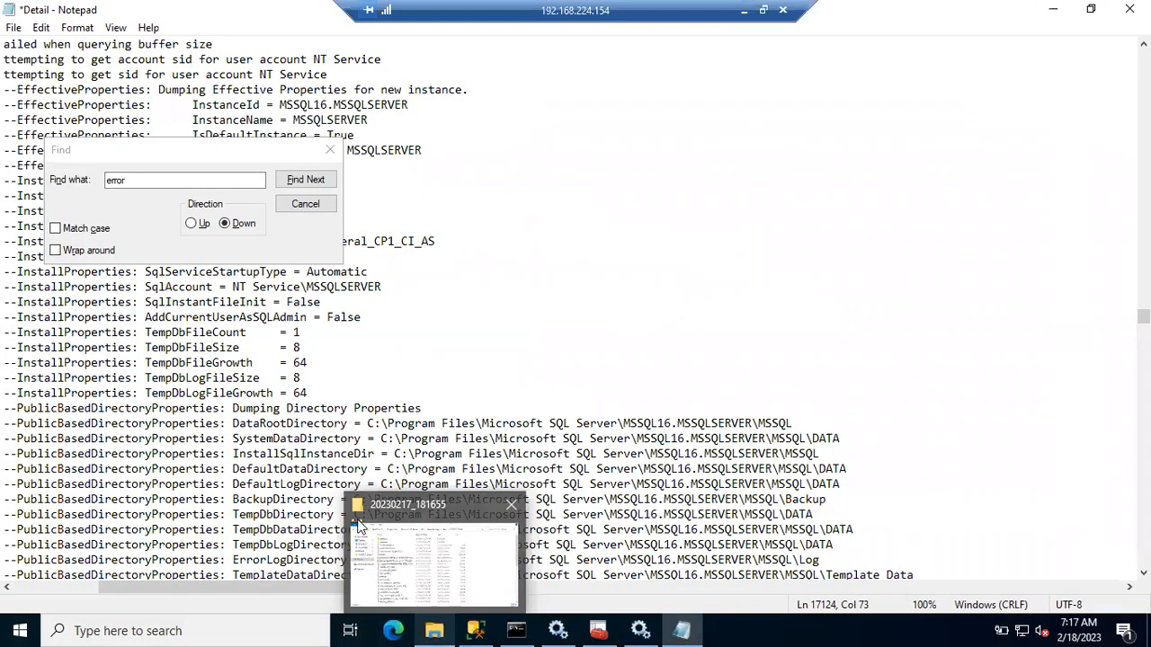
pyautogui.click(359, 377)
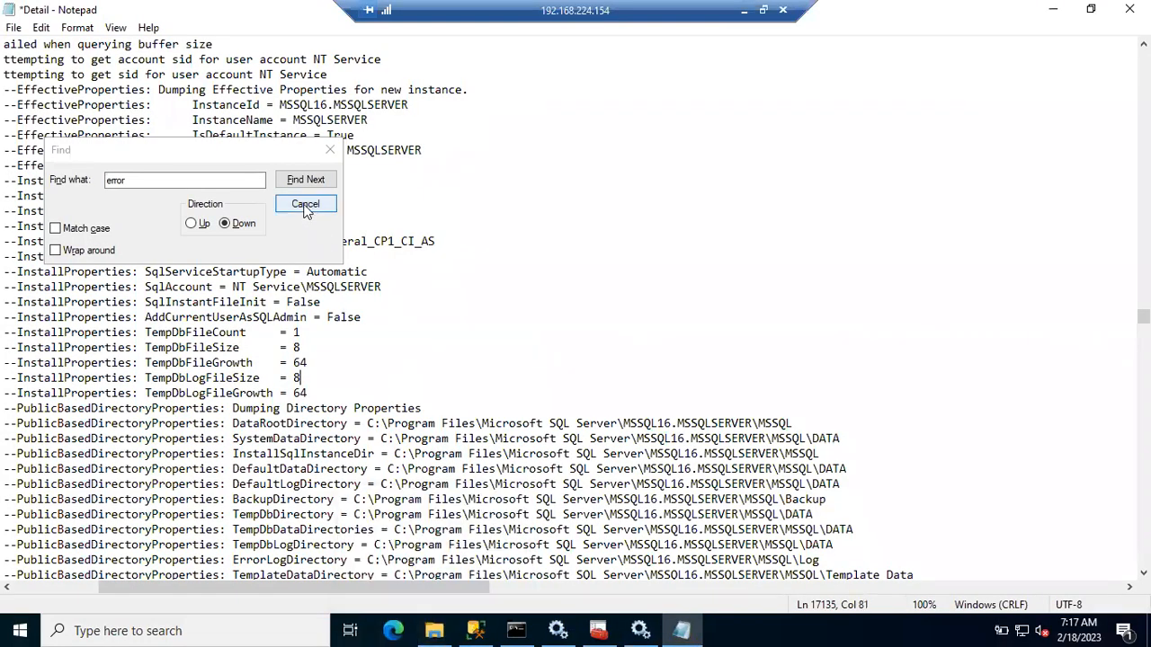
pyautogui.click(304, 204)
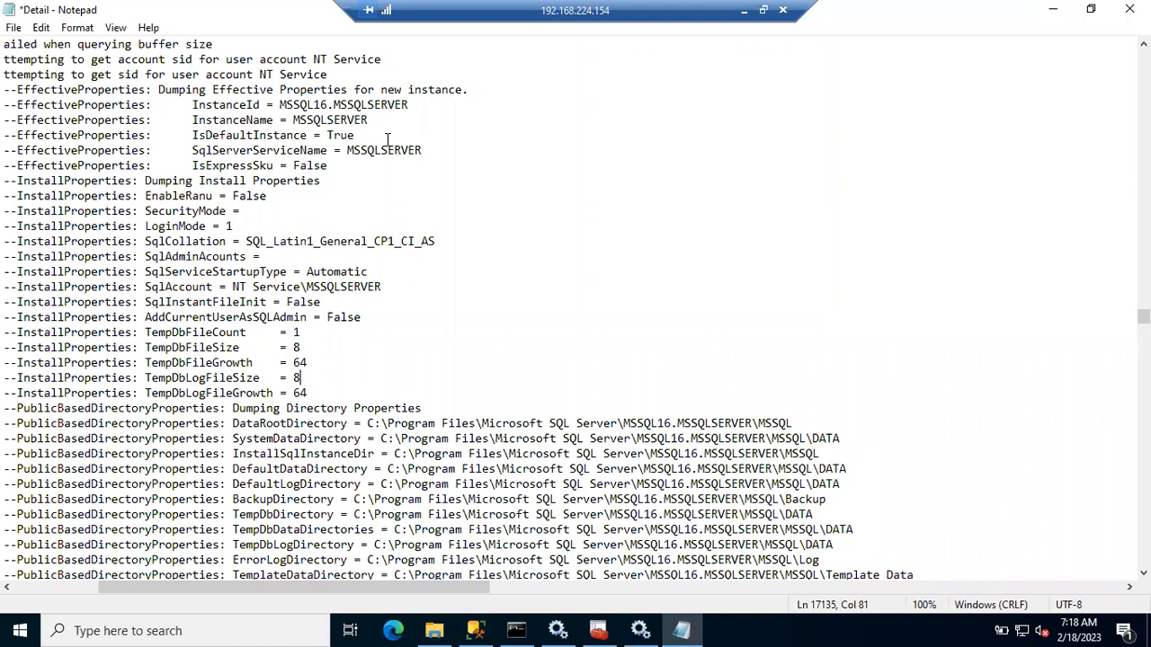
# - Clear the remote desktop by minimizing the Detail log, closing the 20230217_181655 folder window and minimizing Services
pyautogui.click(1053, 9)
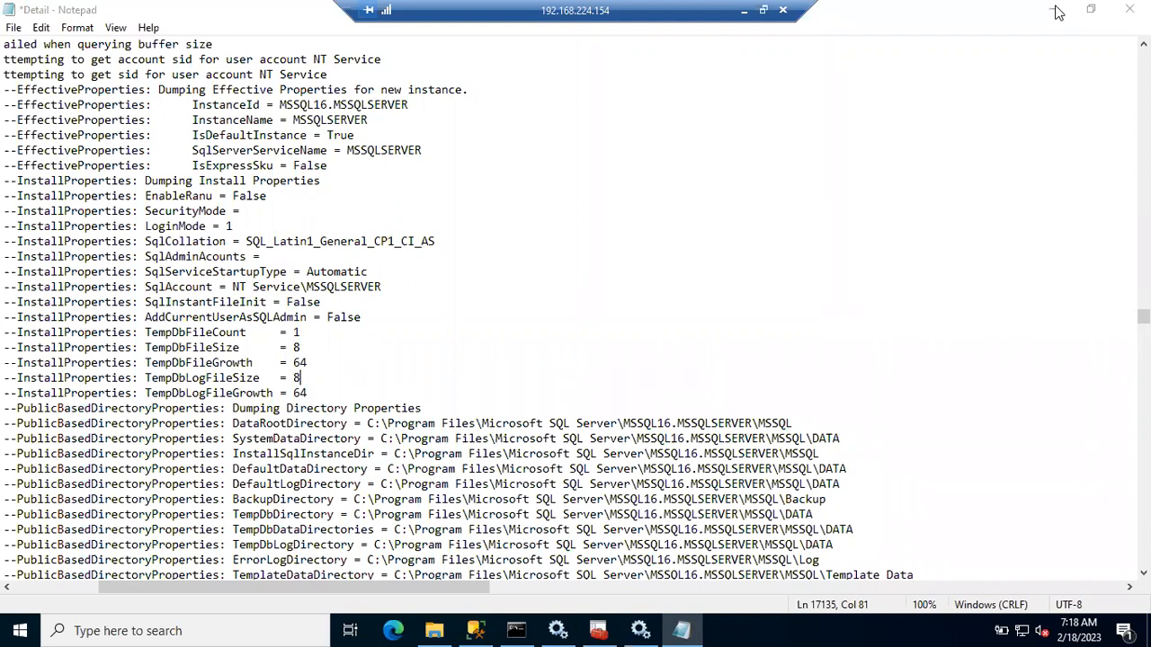
pyautogui.click(1037, 75)
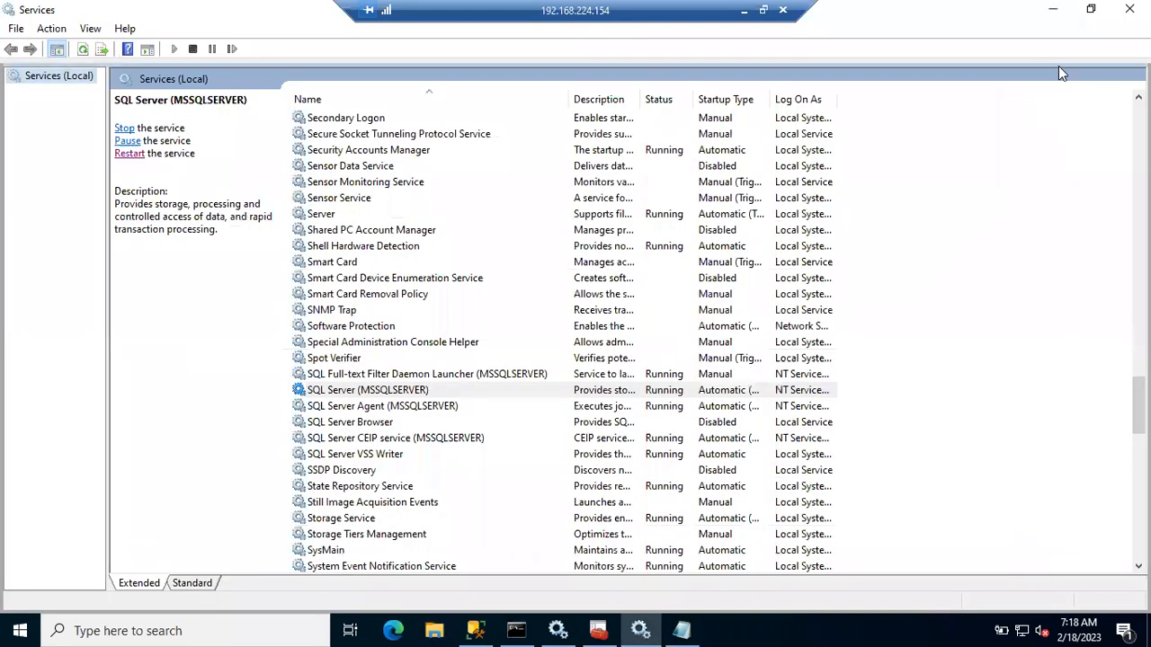
pyautogui.click(1055, 10)
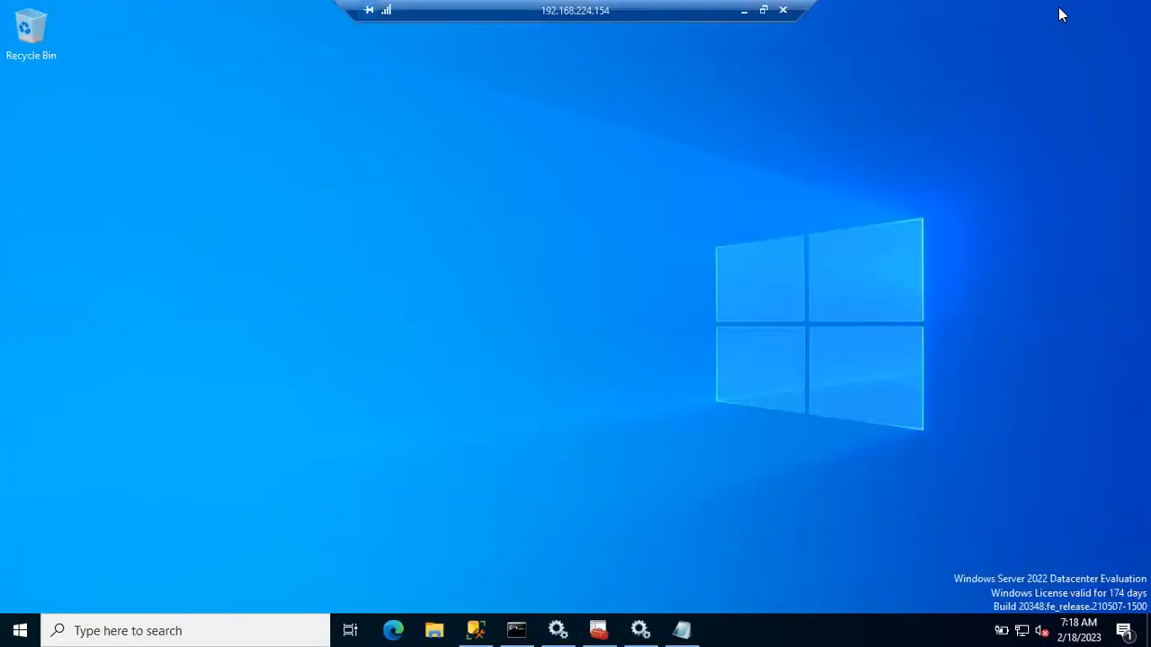